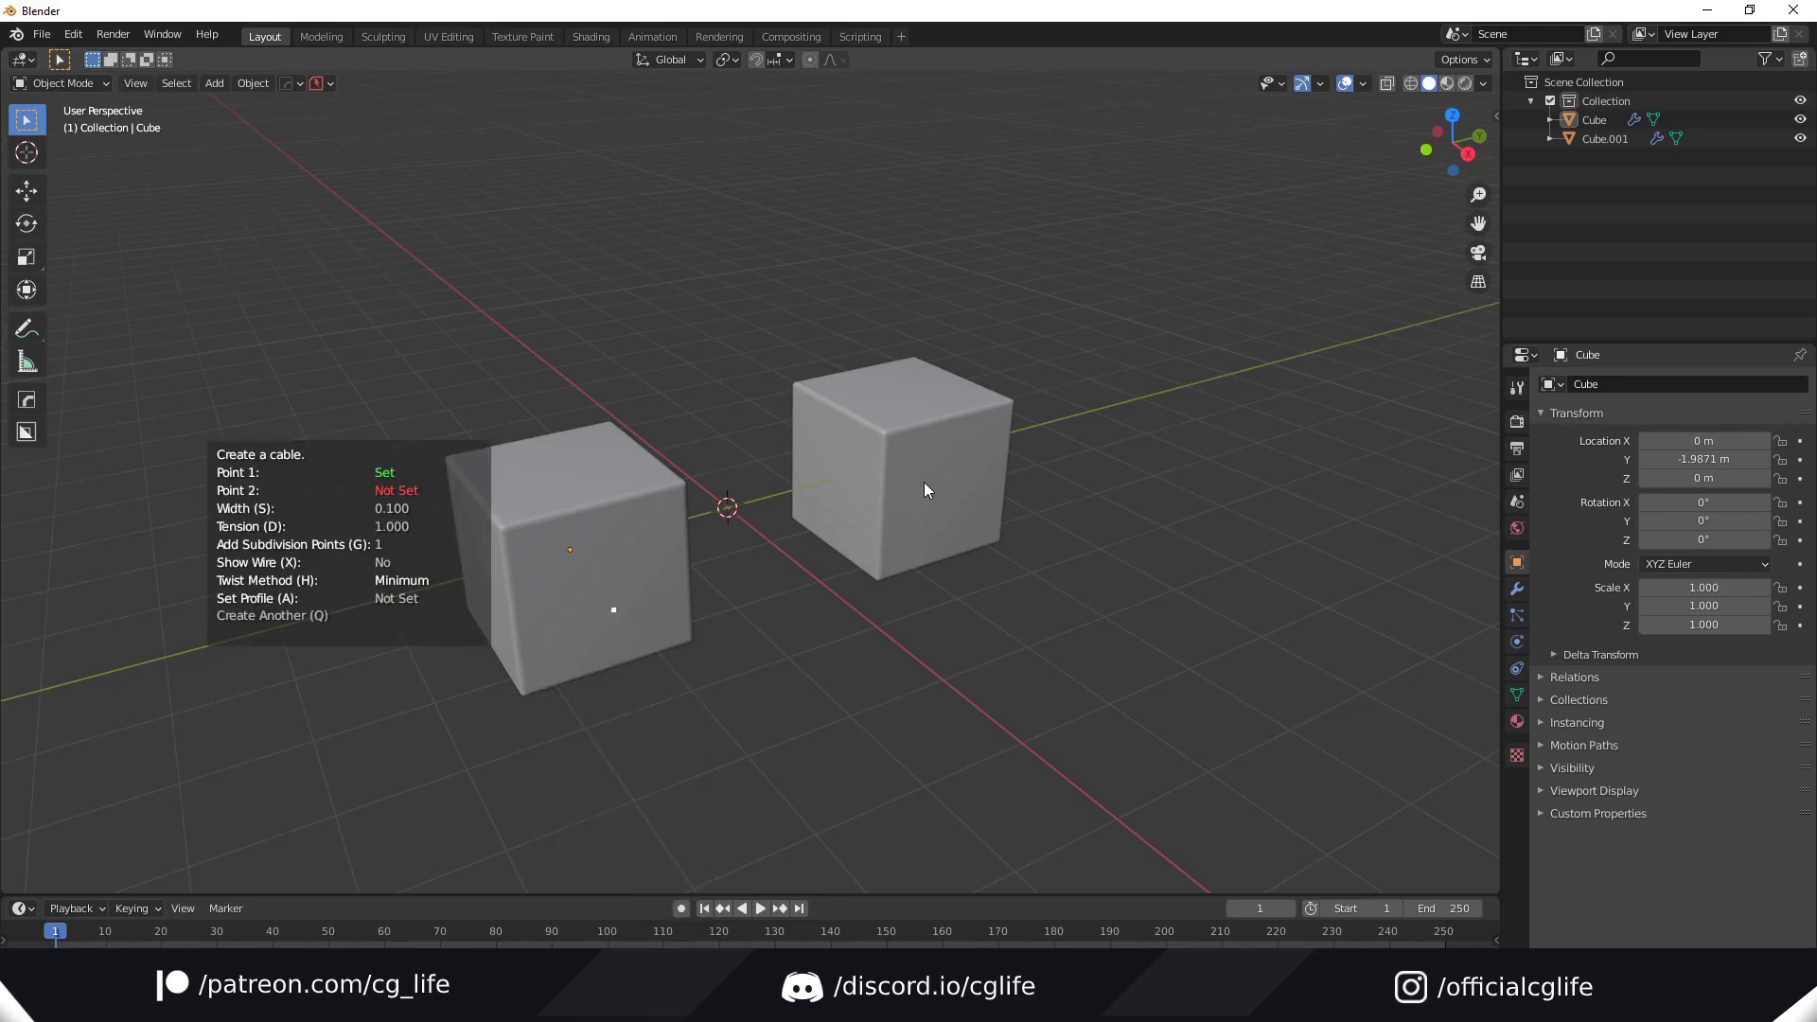
Step: Set a cable end on the second cube, draw a freehand cable, and link the selected cubes with cables
{"action": "left_click", "coordinate": [938, 472]}
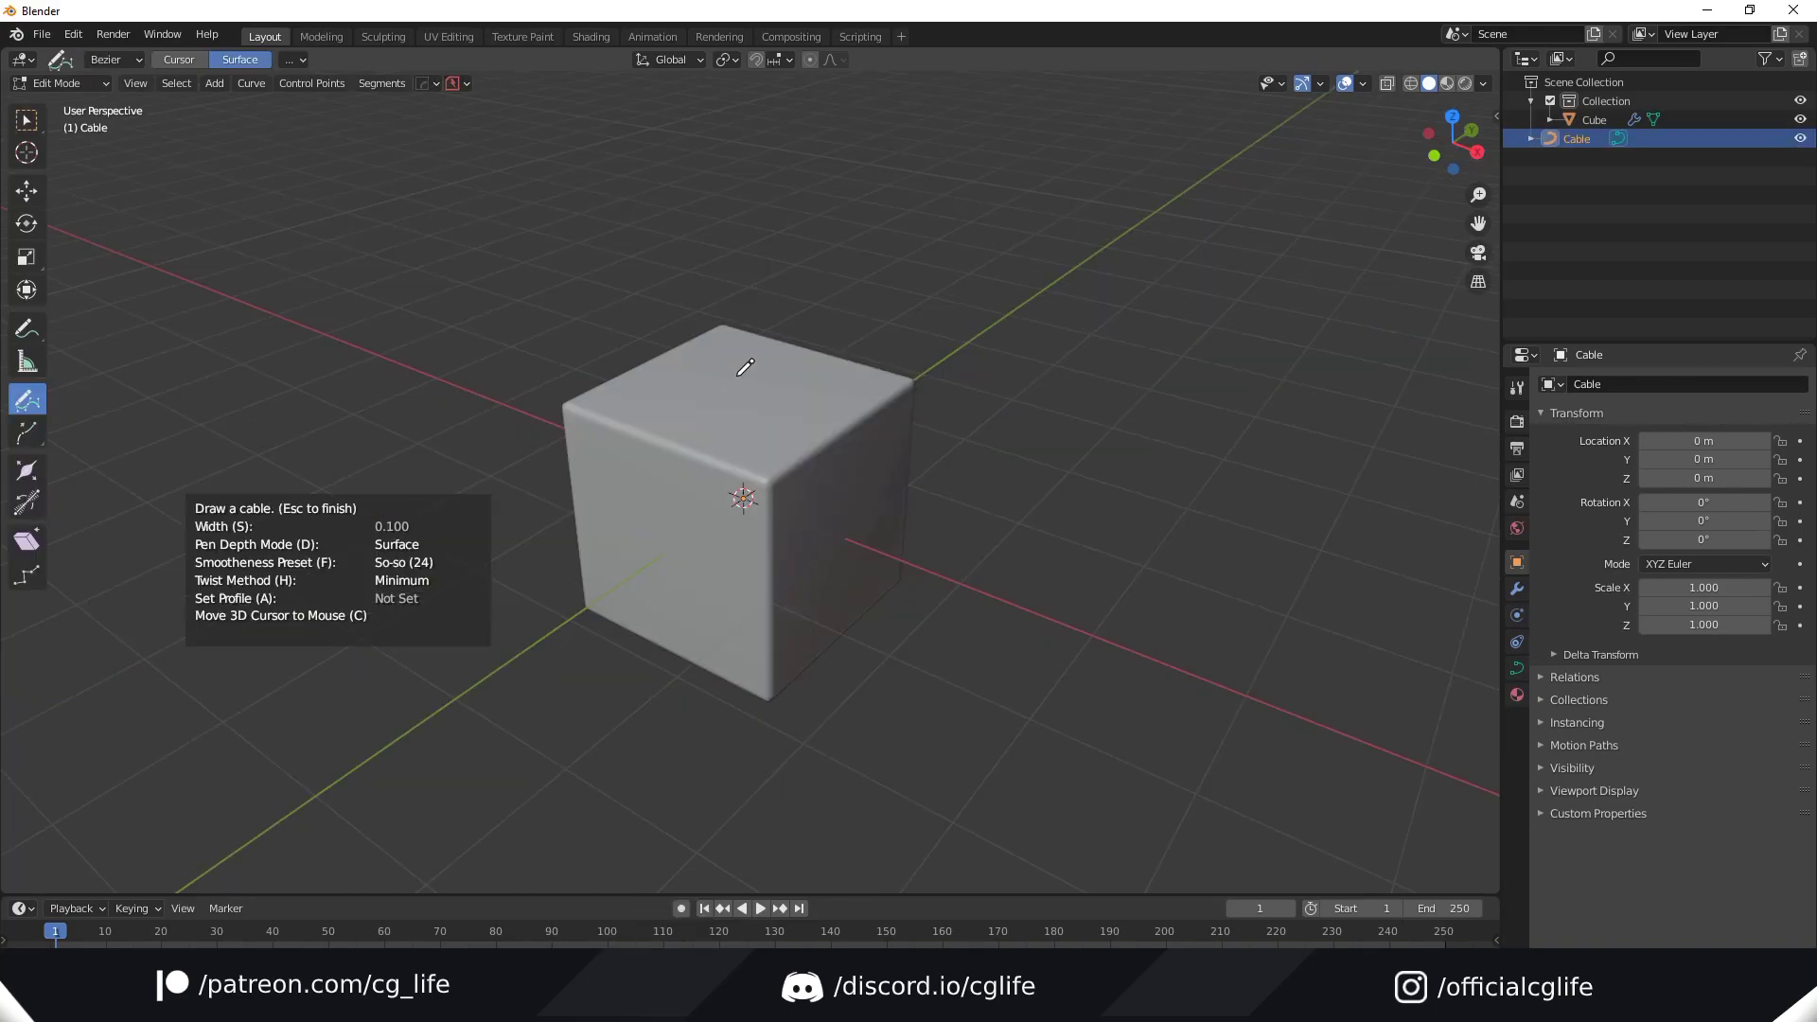
{"action": "mouse_move", "coordinate": [740, 360]}
{"action": "left_mouse_down"}
{"action": "mouse_move", "coordinate": [642, 470]}
{"action": "mouse_move", "coordinate": [717, 599]}
{"action": "mouse_move", "coordinate": [876, 548]}
{"action": "mouse_move", "coordinate": [822, 383]}
{"action": "left_mouse_up"}
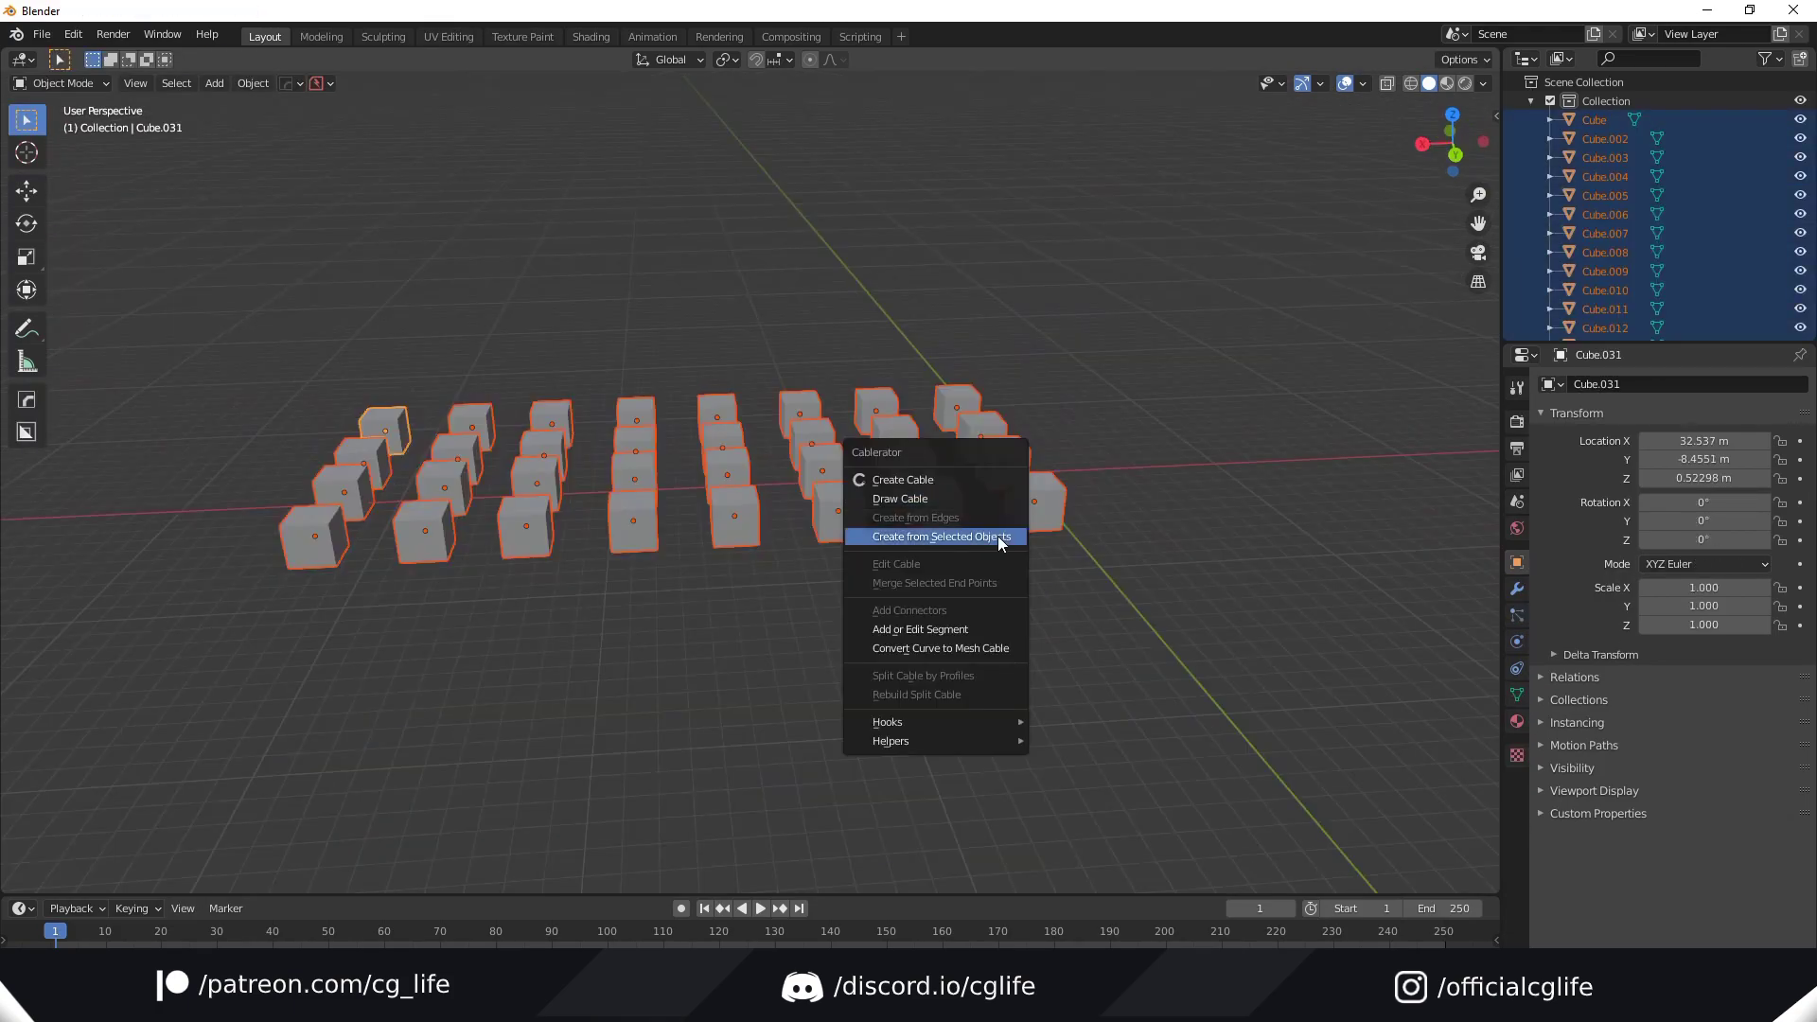
{"action": "left_click", "coordinate": [997, 536]}
{"action": "middle_click_drag", "start_coordinate": [1075, 639], "coordinate": [1003, 663]}
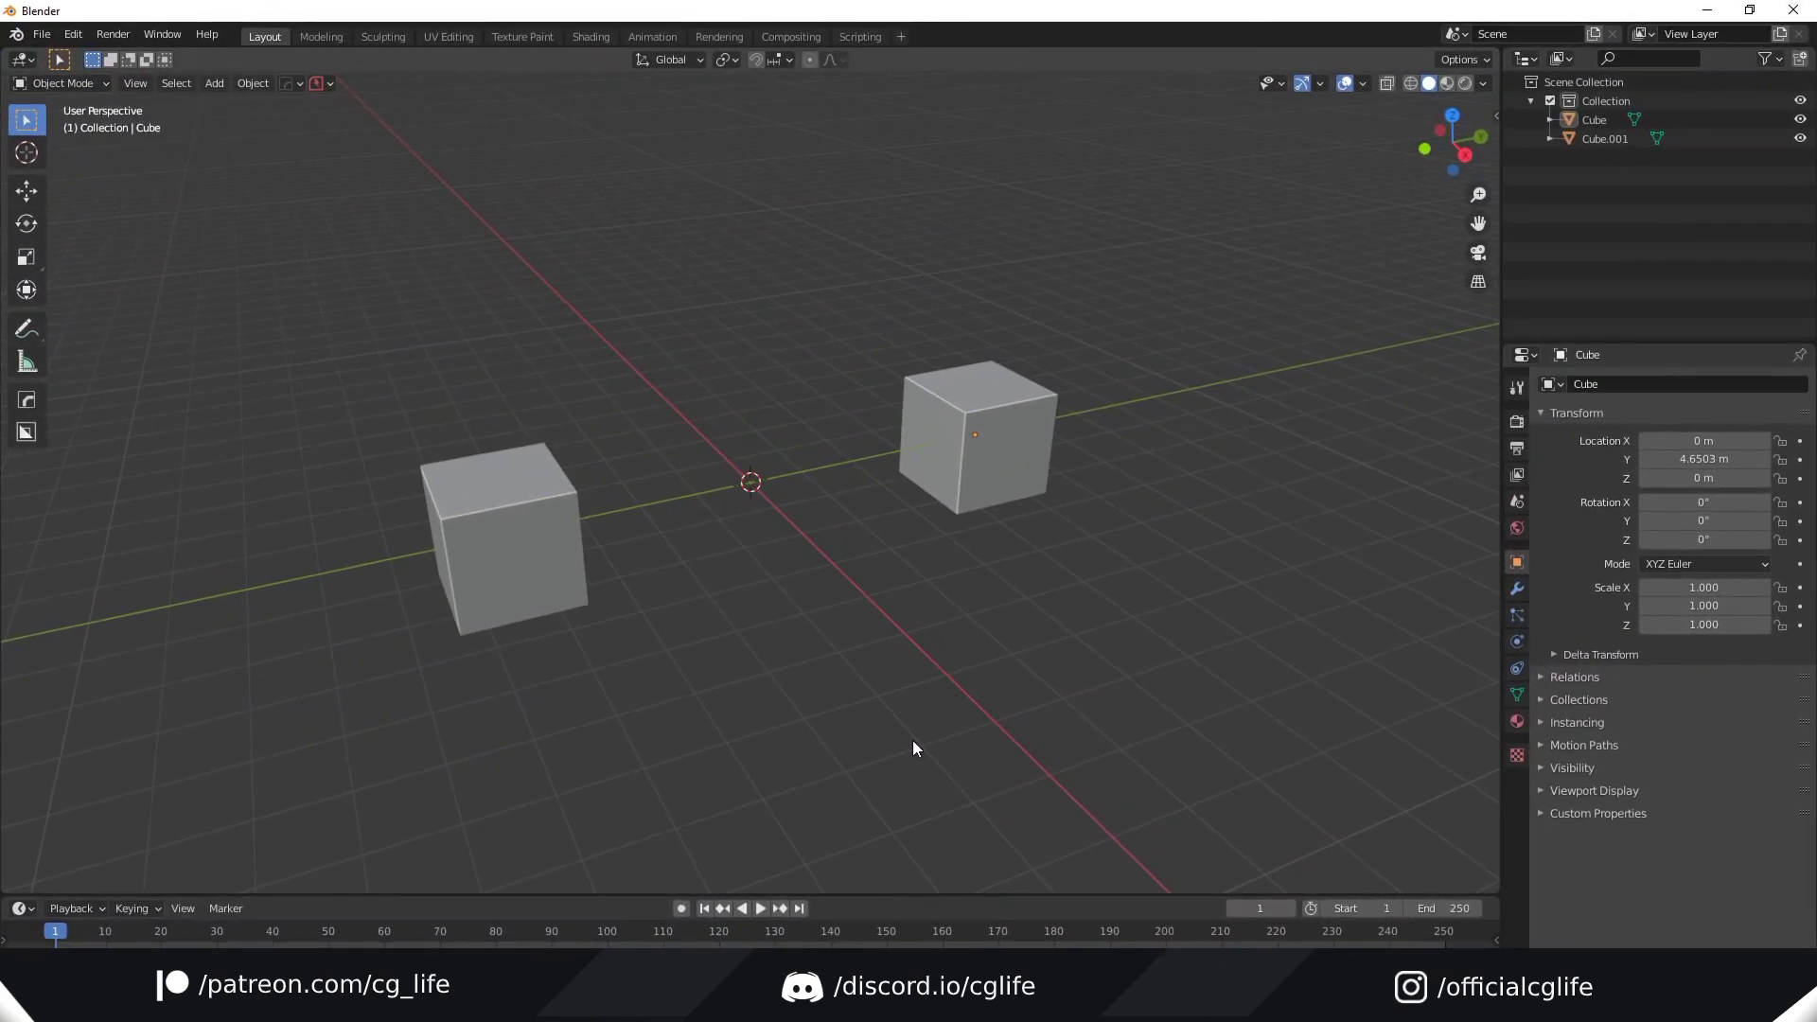
Step: Show the Cablerator 1.2.0 hotkeys in Preferences, with its menu on Shift+Alt+C
{"action": "left_click", "coordinate": [73, 34]}
{"action": "left_click", "coordinate": [73, 34]}
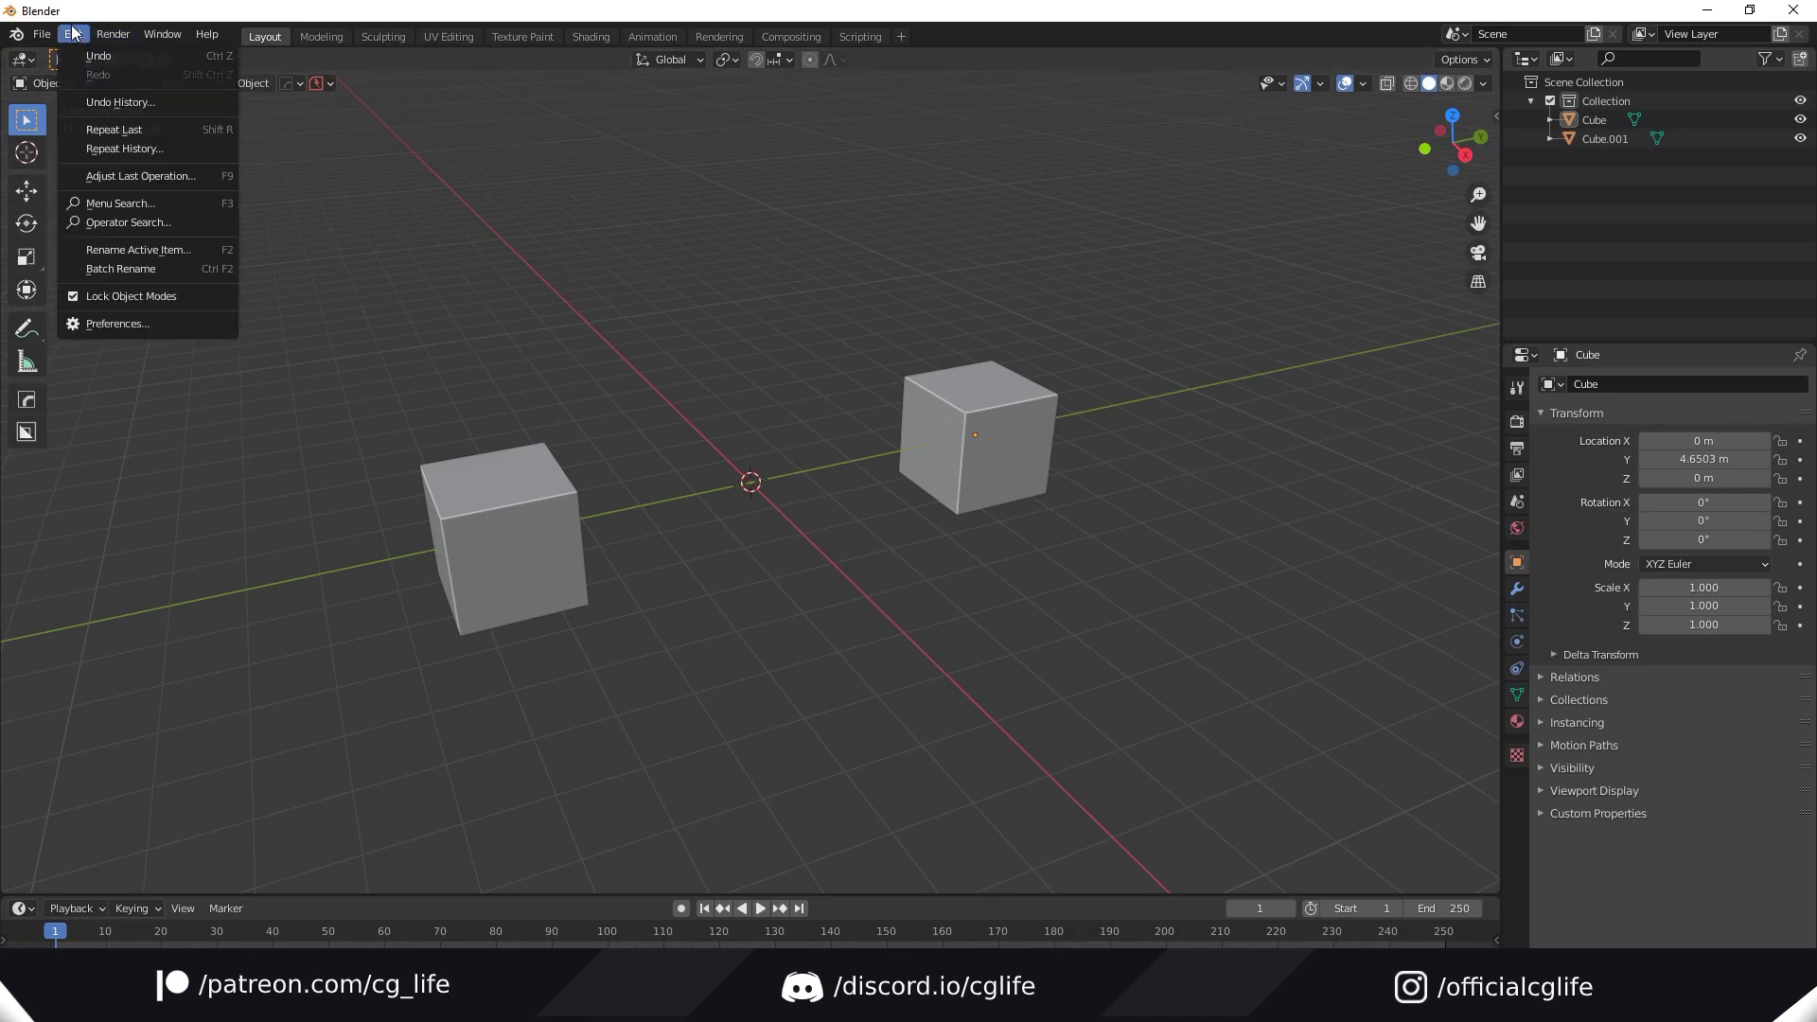
{"action": "left_click", "coordinate": [108, 331]}
{"action": "scroll", "coordinate": [199, 265], "scroll_direction": "up", "scroll_amount": 2}
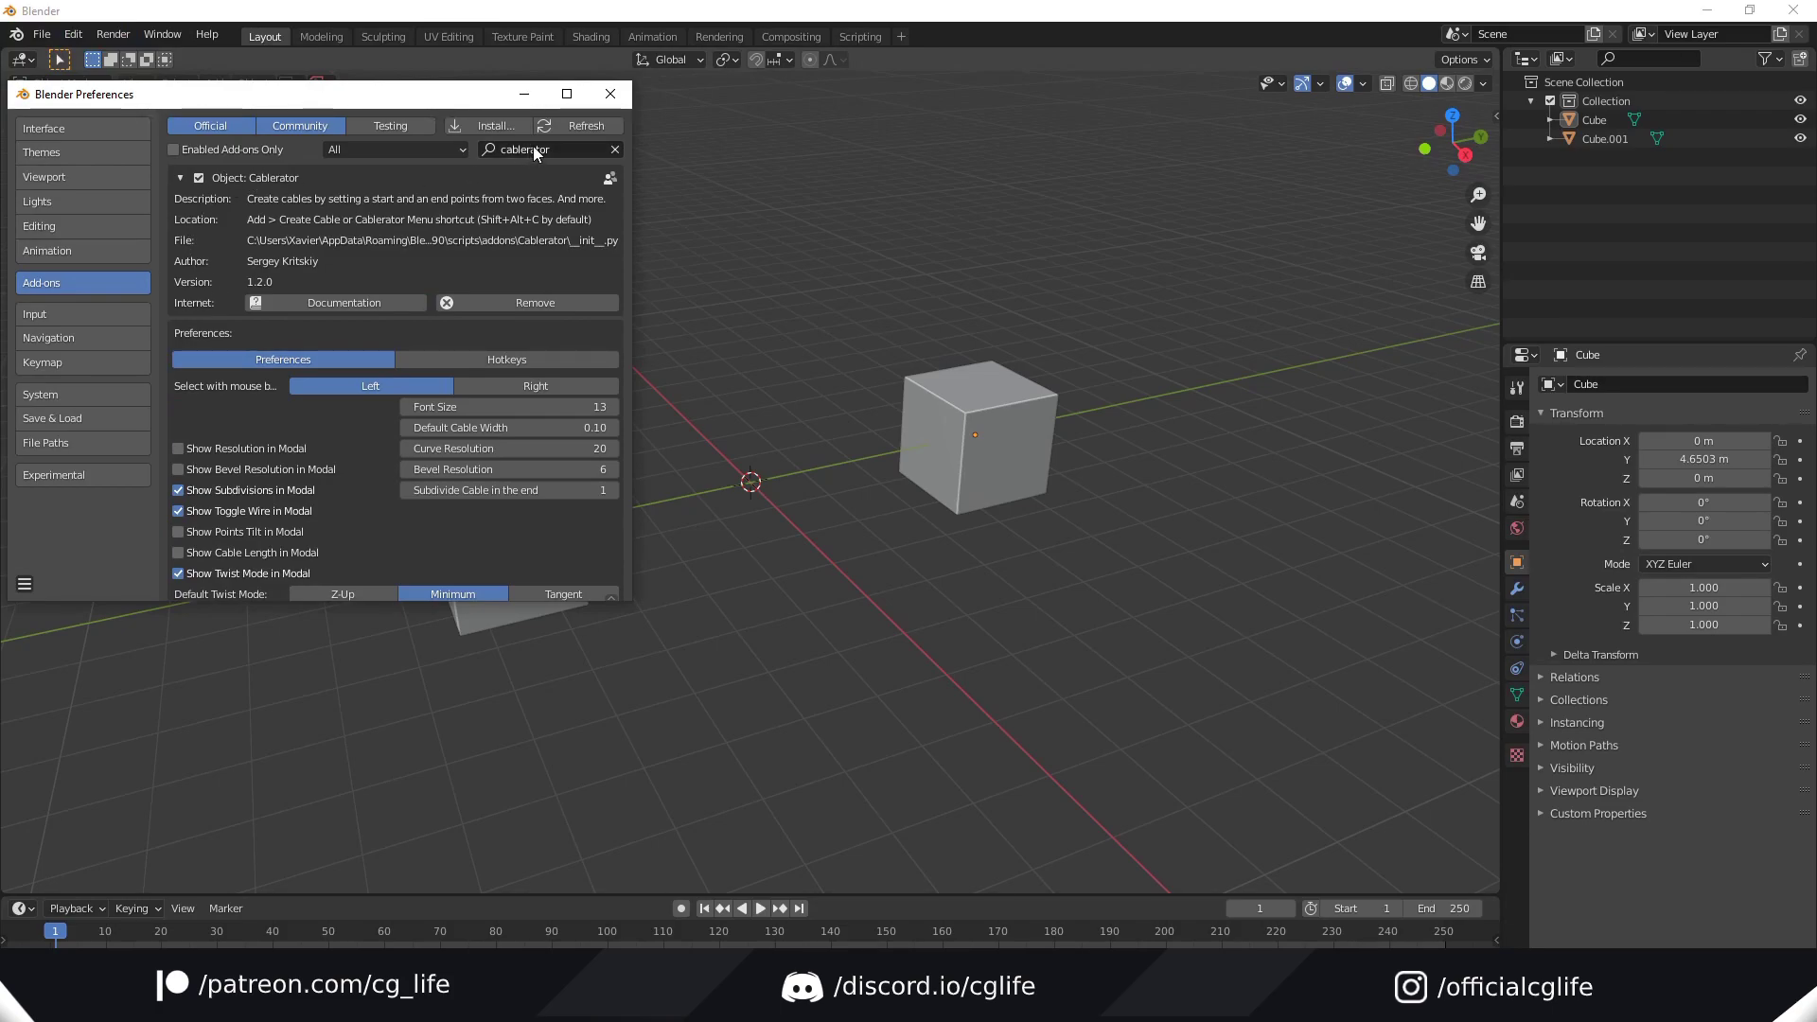
{"action": "scroll", "coordinate": [369, 216], "scroll_direction": "down", "scroll_amount": 1}
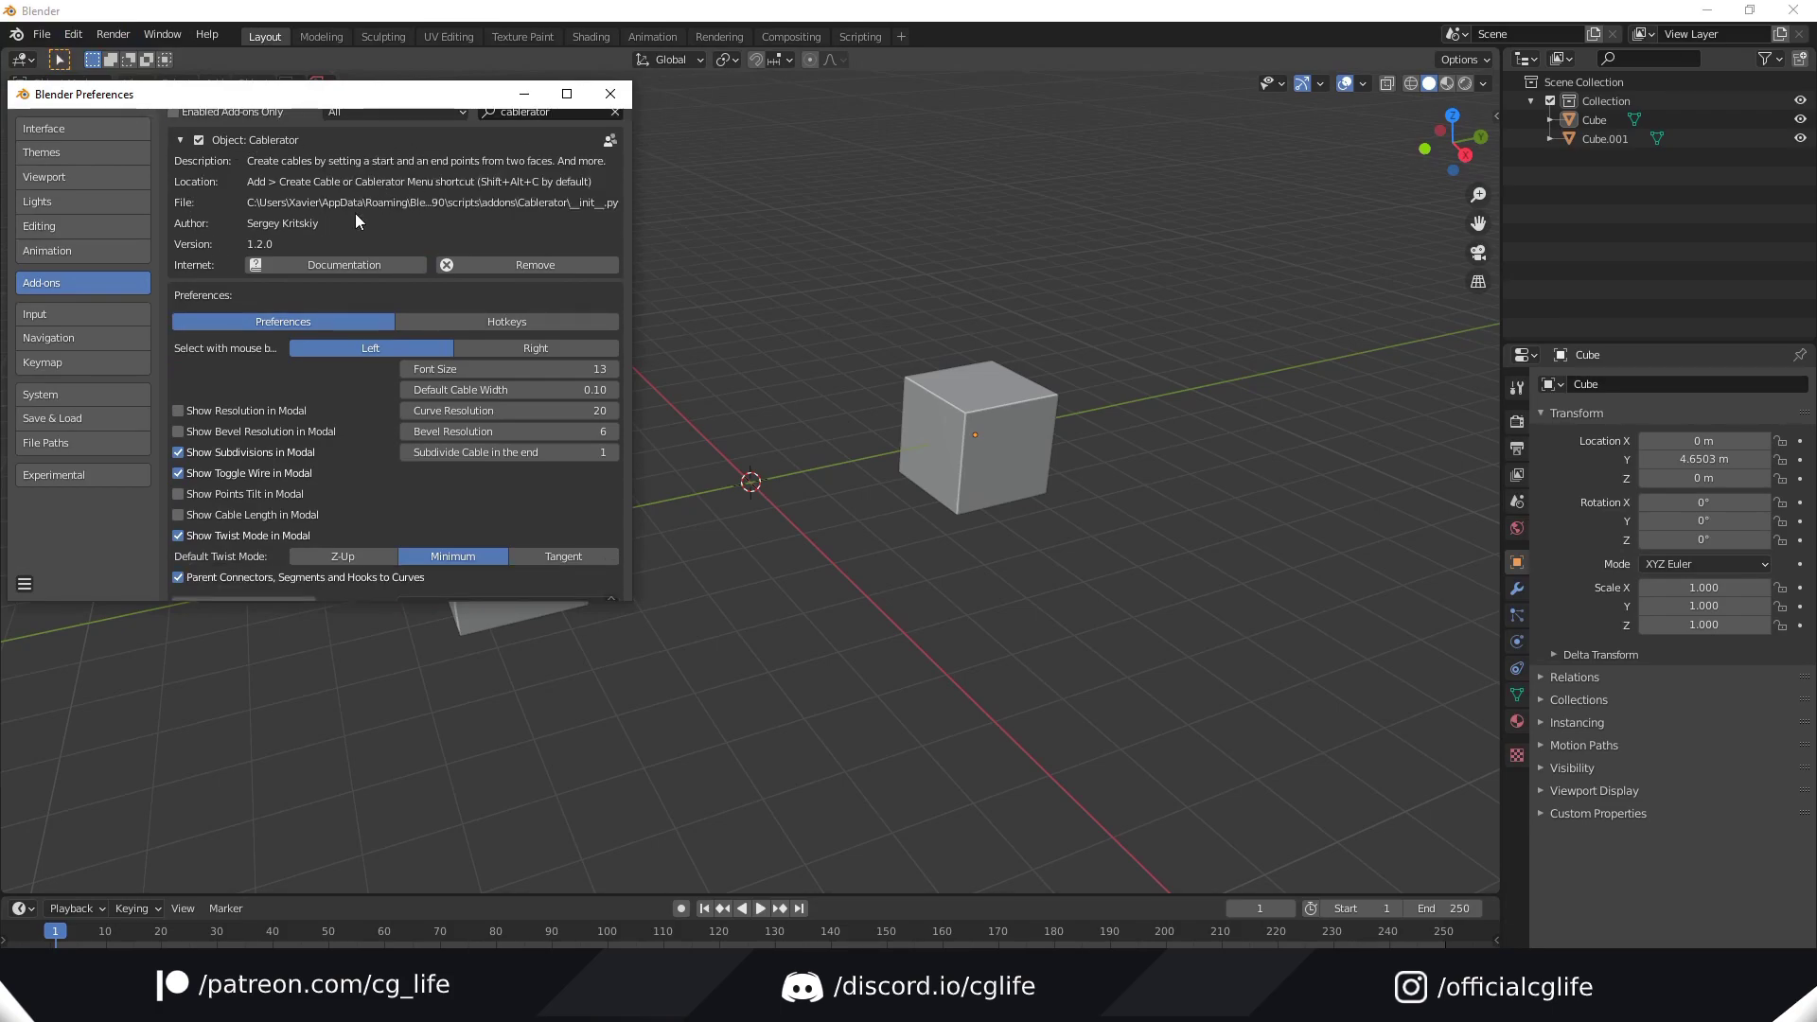
{"action": "left_click", "coordinate": [562, 325]}
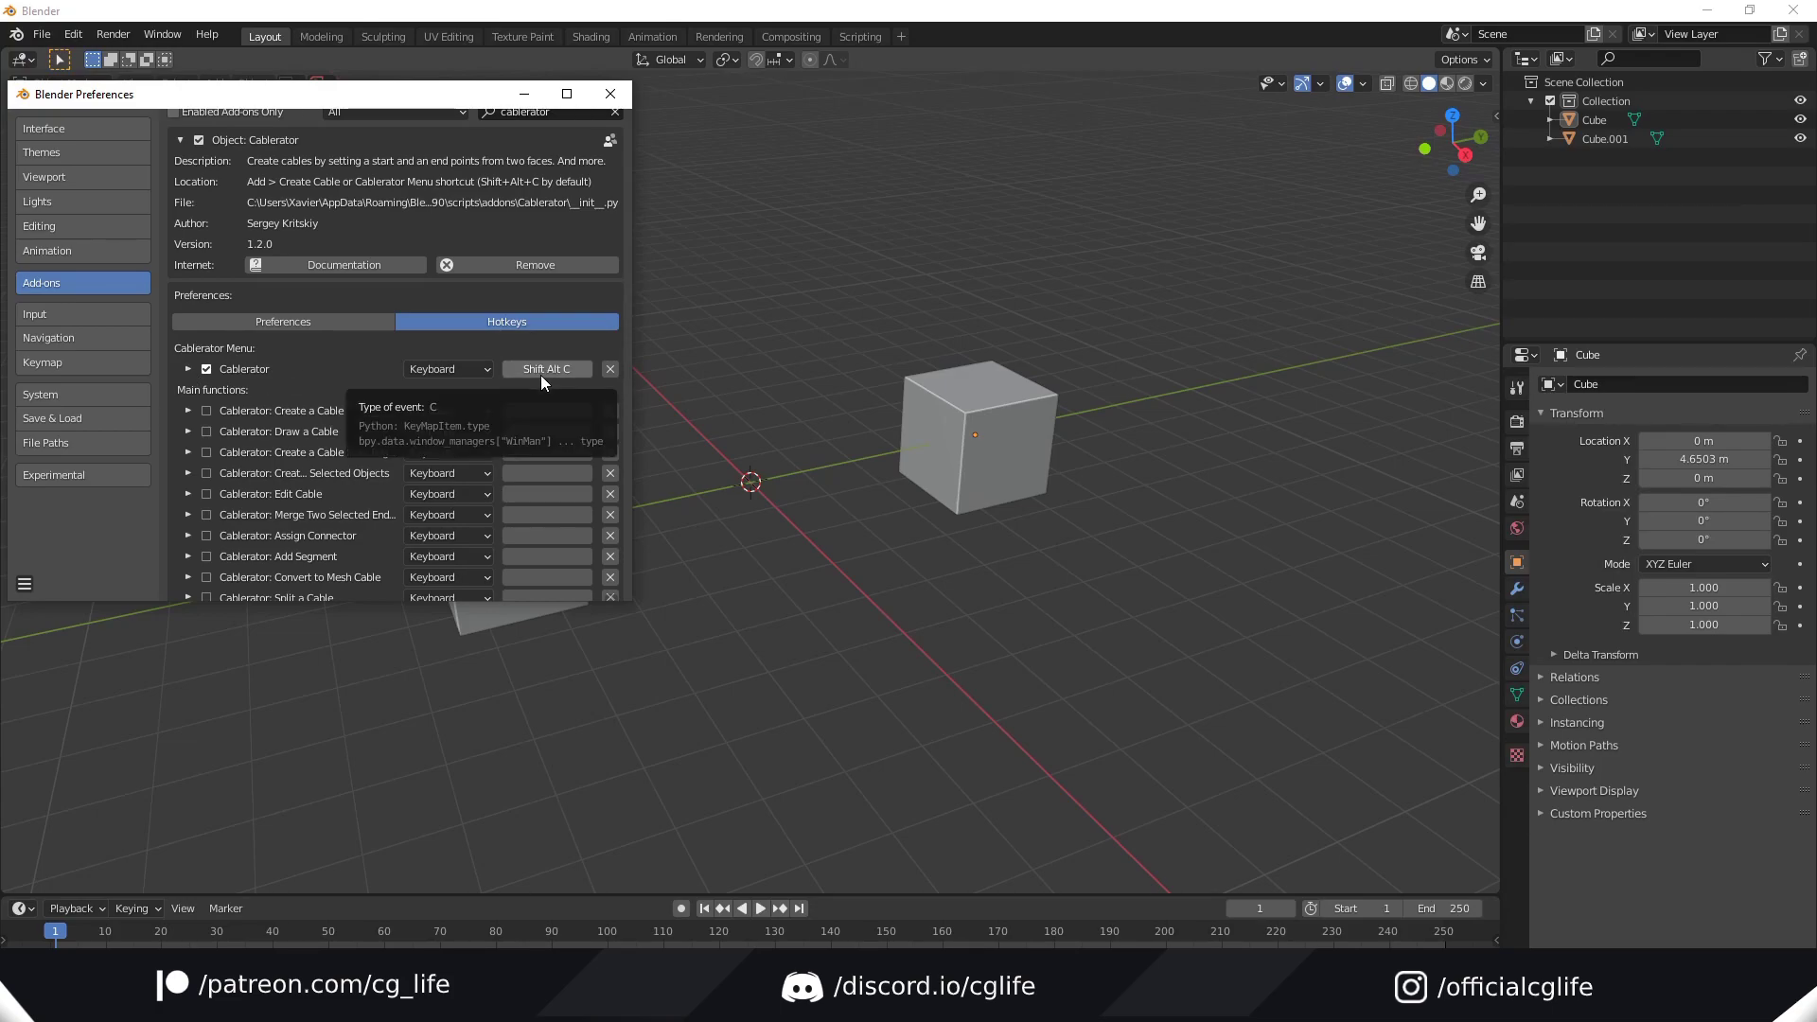
Step: Hide Preferences and create a cable from the left cube's face to the right cube's top
{"action": "left_click", "coordinate": [524, 93]}
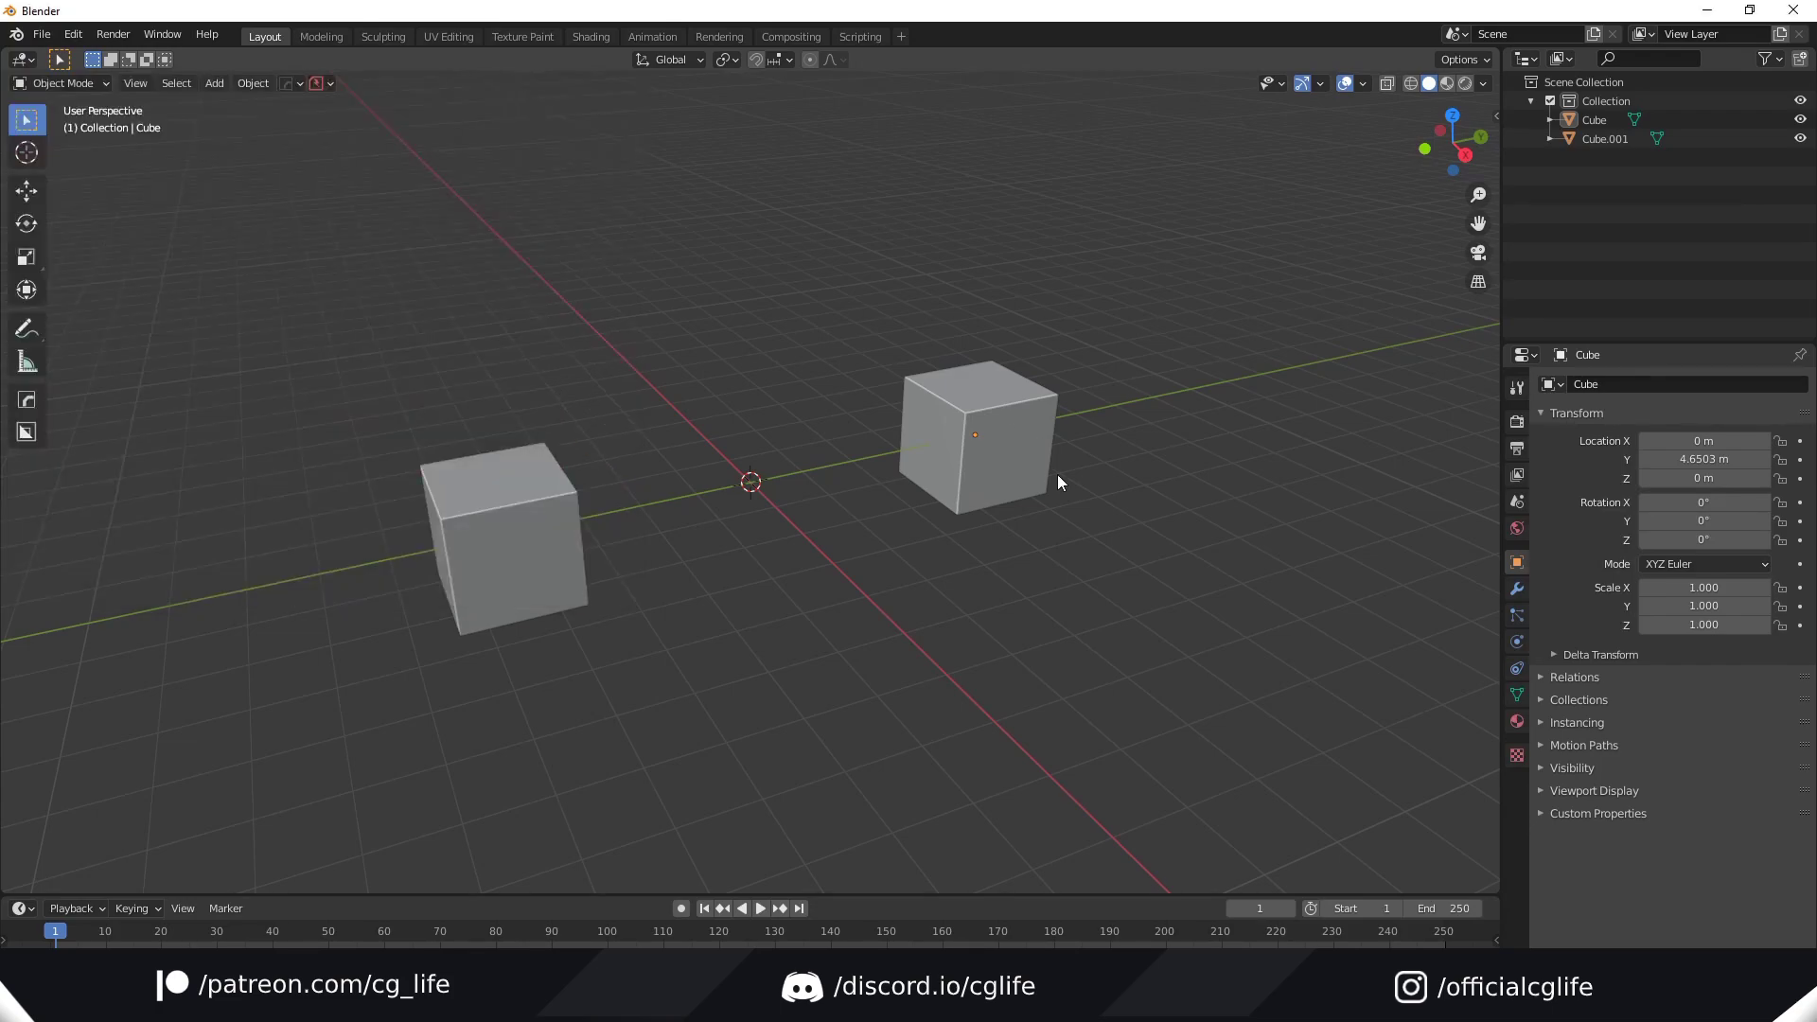
{"action": "scroll", "coordinate": [1041, 479], "scroll_direction": "up", "scroll_amount": 3}
{"action": "key", "text": "shift+alt+c"}
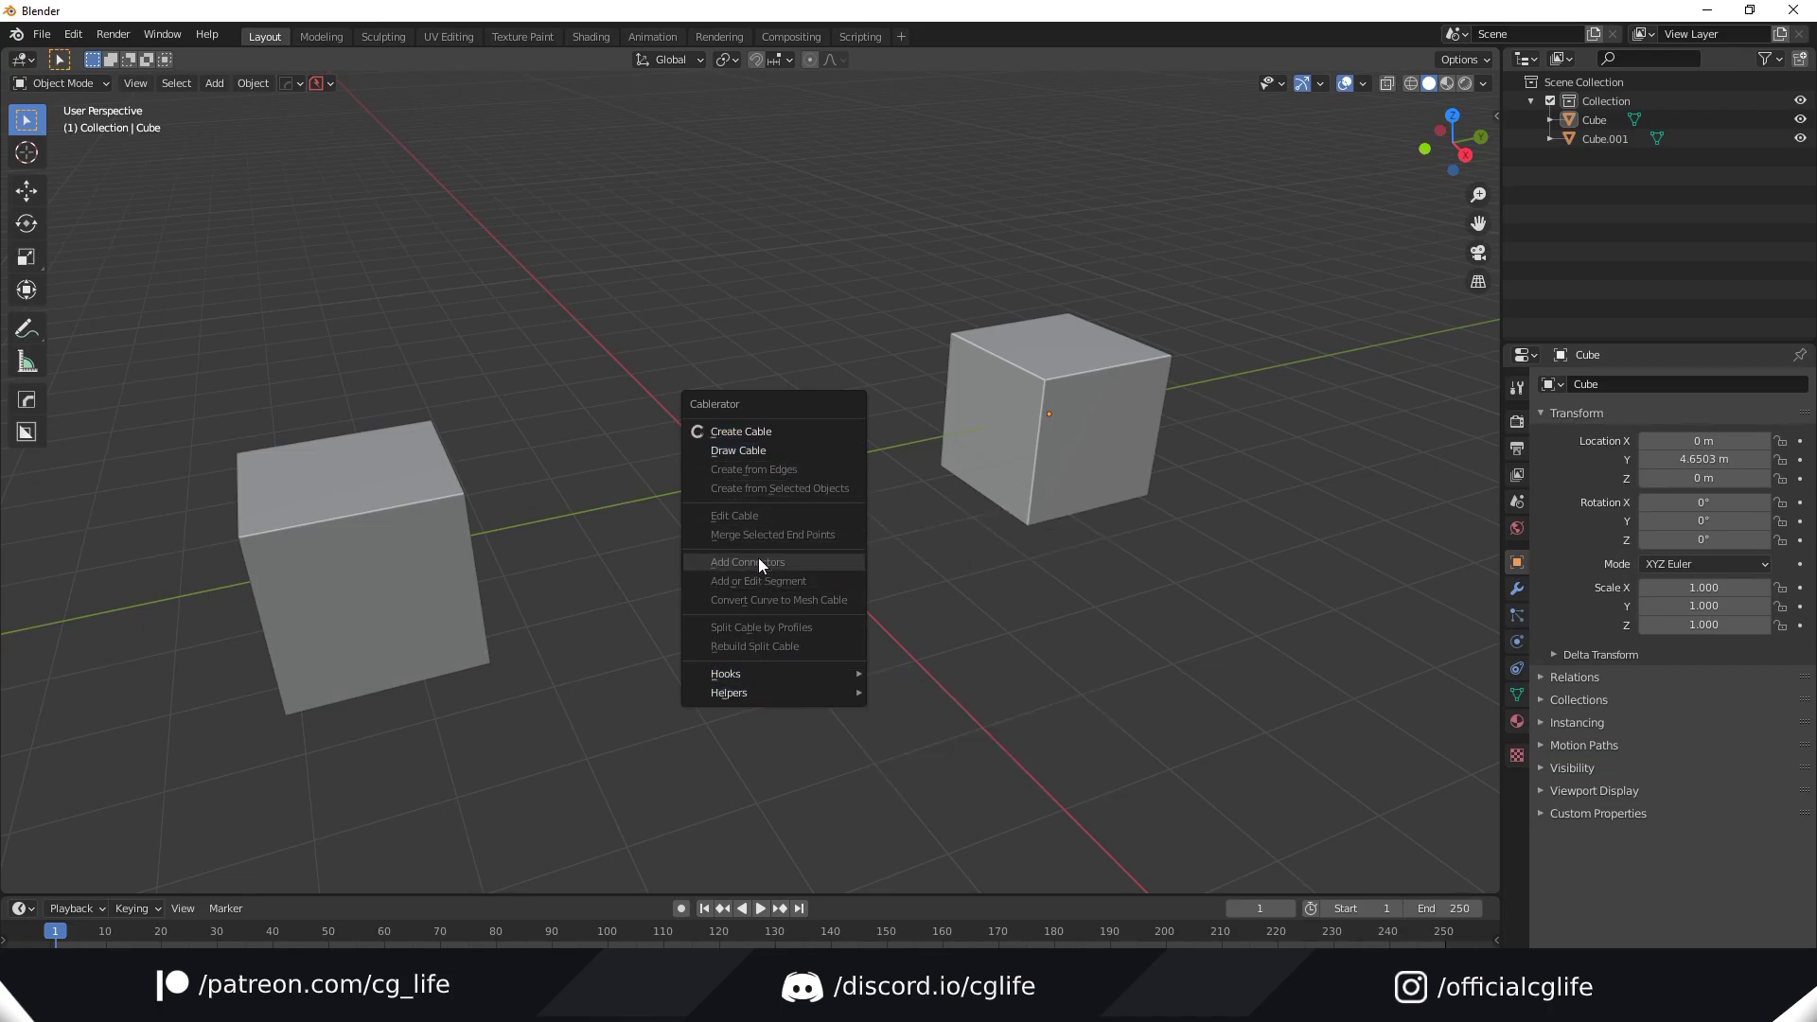
{"action": "left_click", "coordinate": [754, 433]}
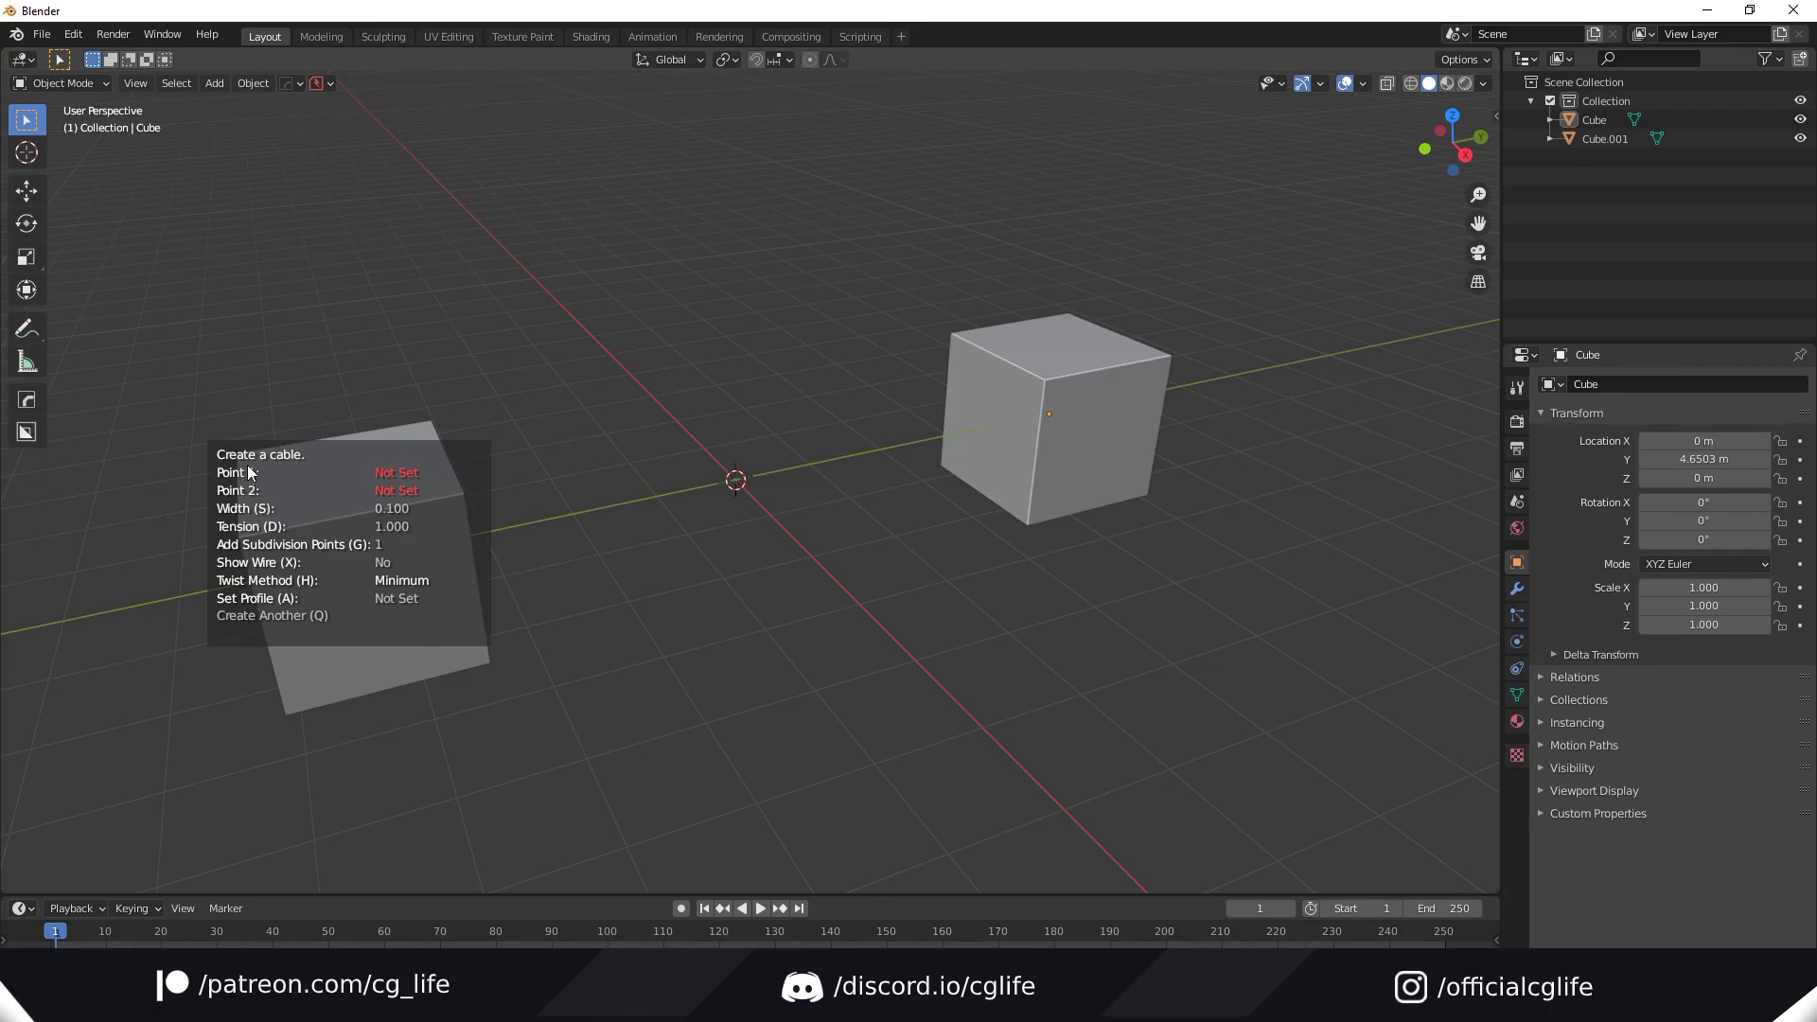
{"action": "middle_click_drag", "start_coordinate": [403, 515], "coordinate": [704, 542]}
{"action": "left_click", "coordinate": [599, 548]}
{"action": "left_click", "coordinate": [1082, 398]}
{"action": "key", "text": "d"}
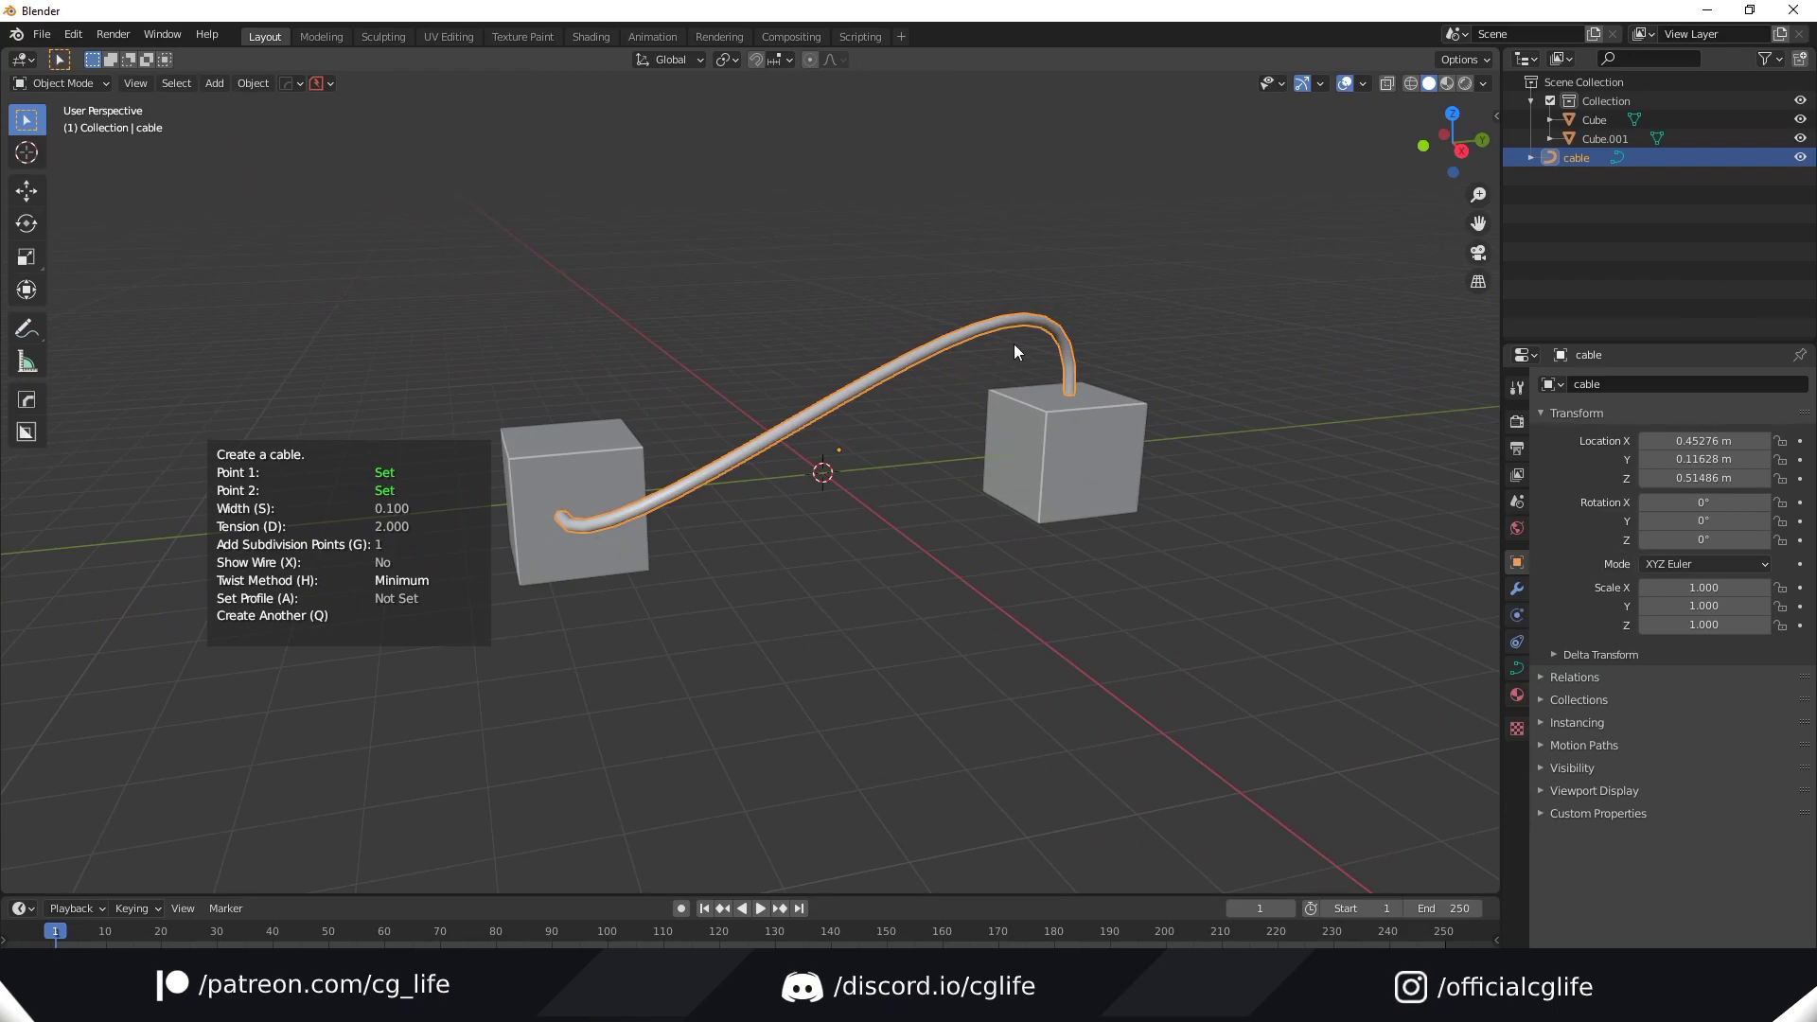
Step: Set the cable width to 0.183 and its tension to 2.350
{"action": "middle_click_drag", "start_coordinate": [1036, 351], "coordinate": [1075, 536]}
{"action": "scroll", "coordinate": [1075, 543], "scroll_direction": "up", "scroll_amount": 3}
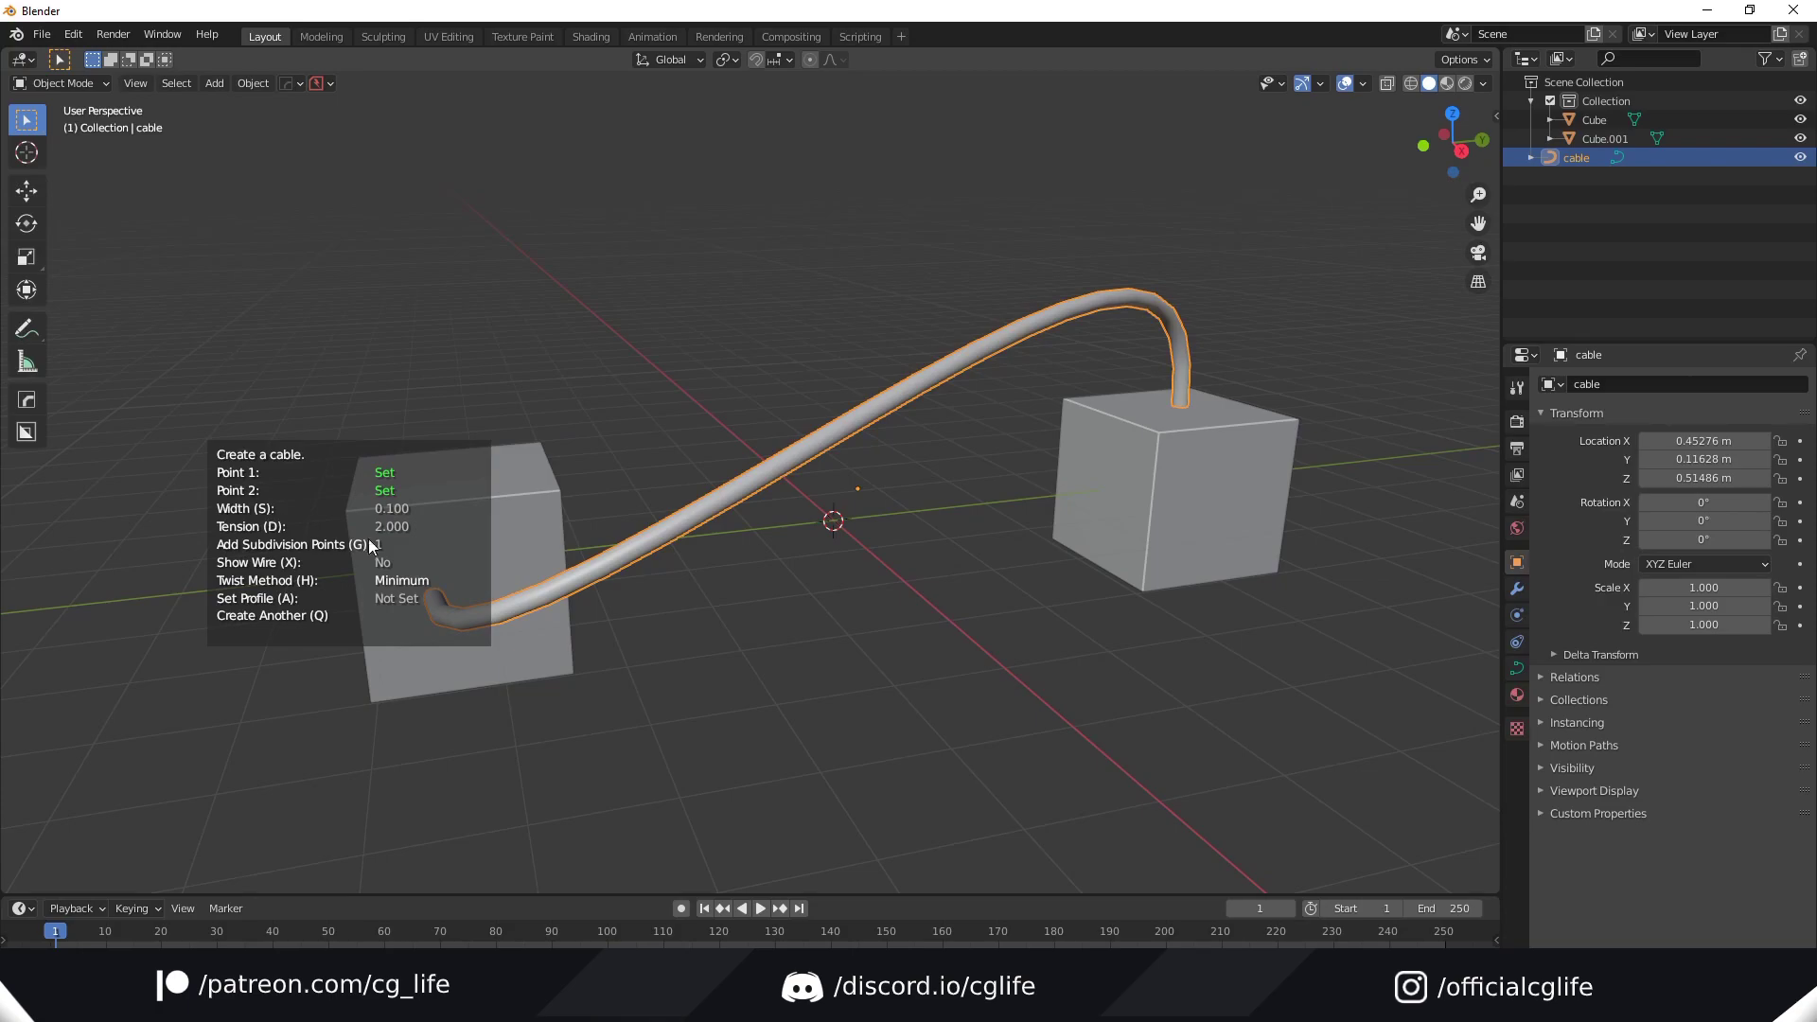
{"action": "key", "text": "s"}
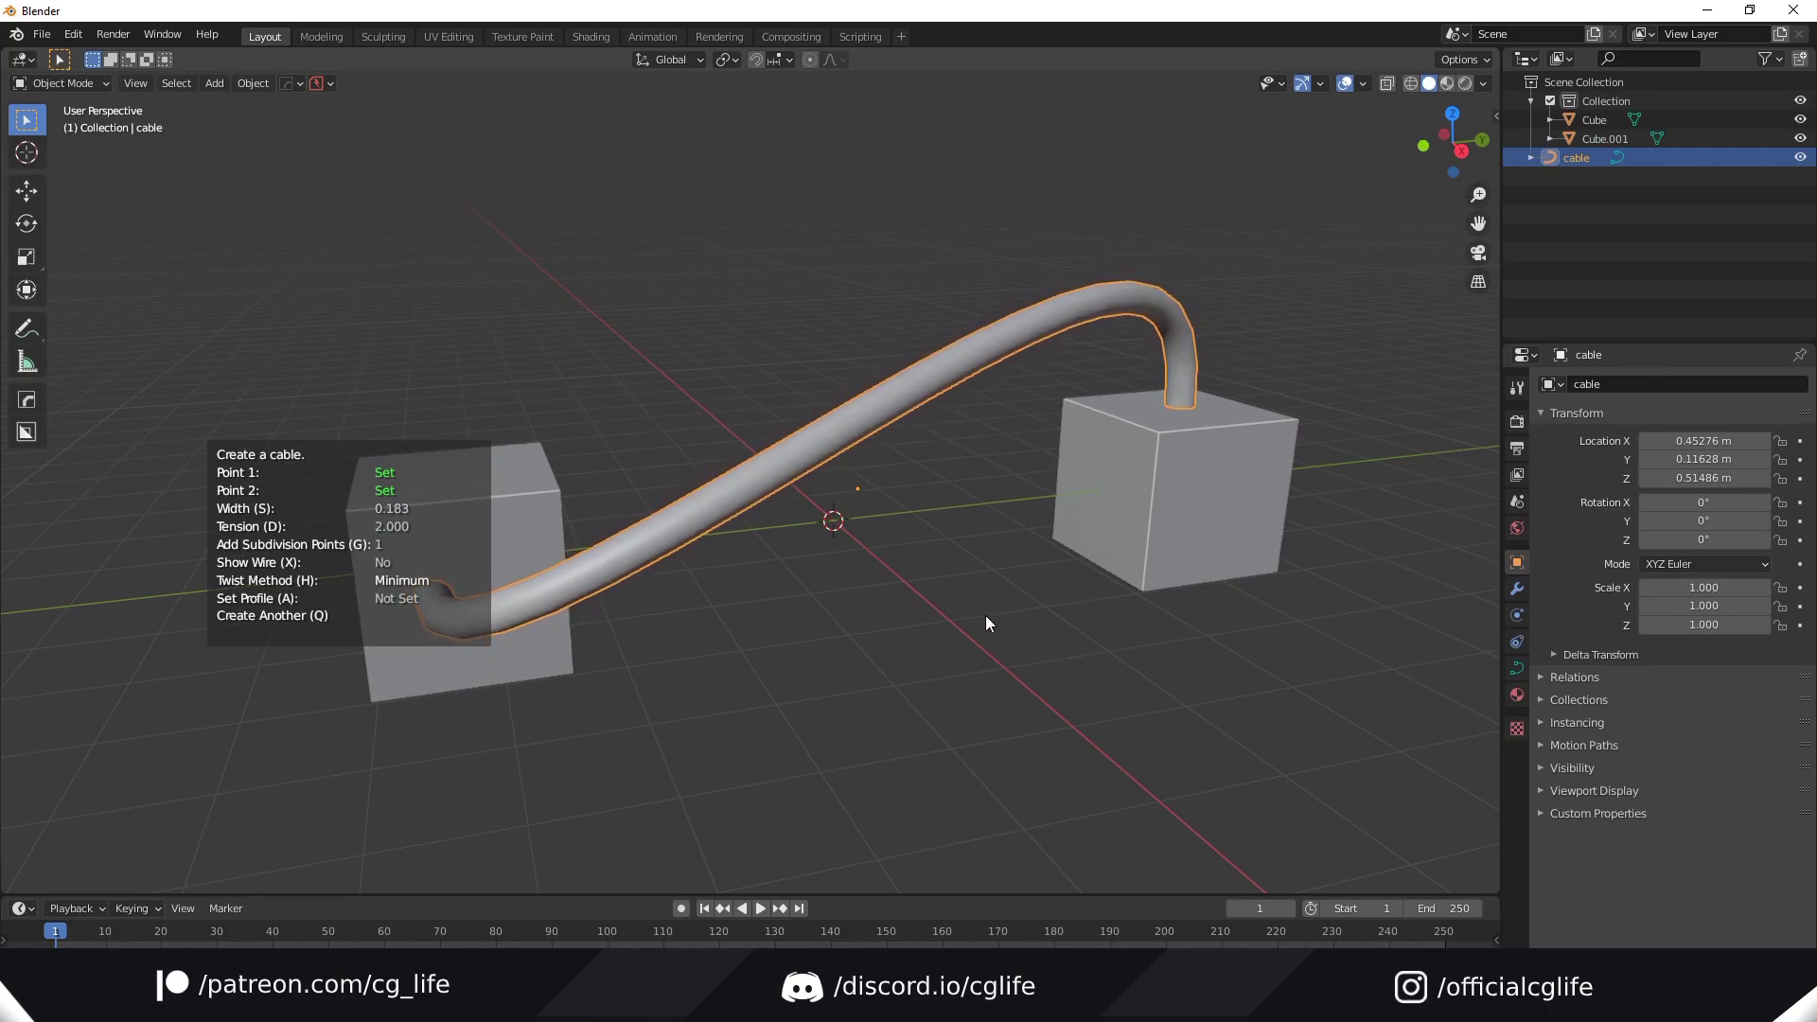
{"action": "middle_click_drag", "start_coordinate": [1035, 615], "coordinate": [990, 598], "text": "shift"}
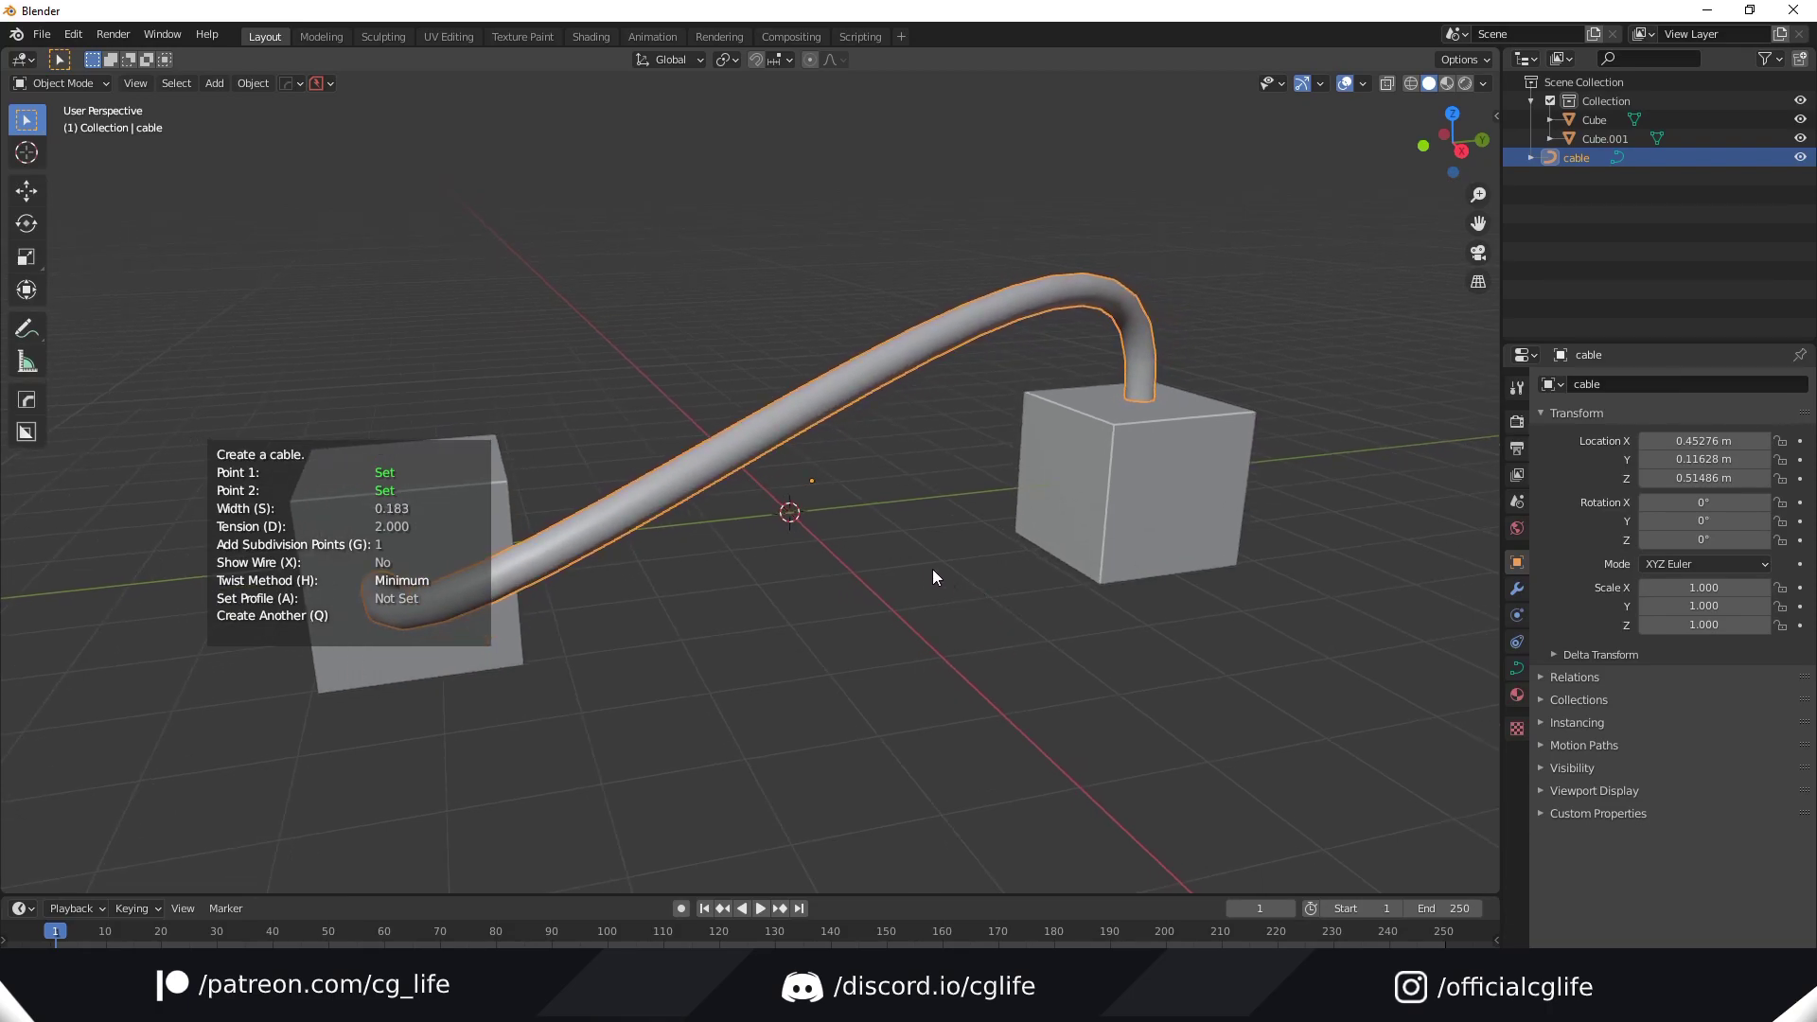
{"action": "key", "text": "d"}
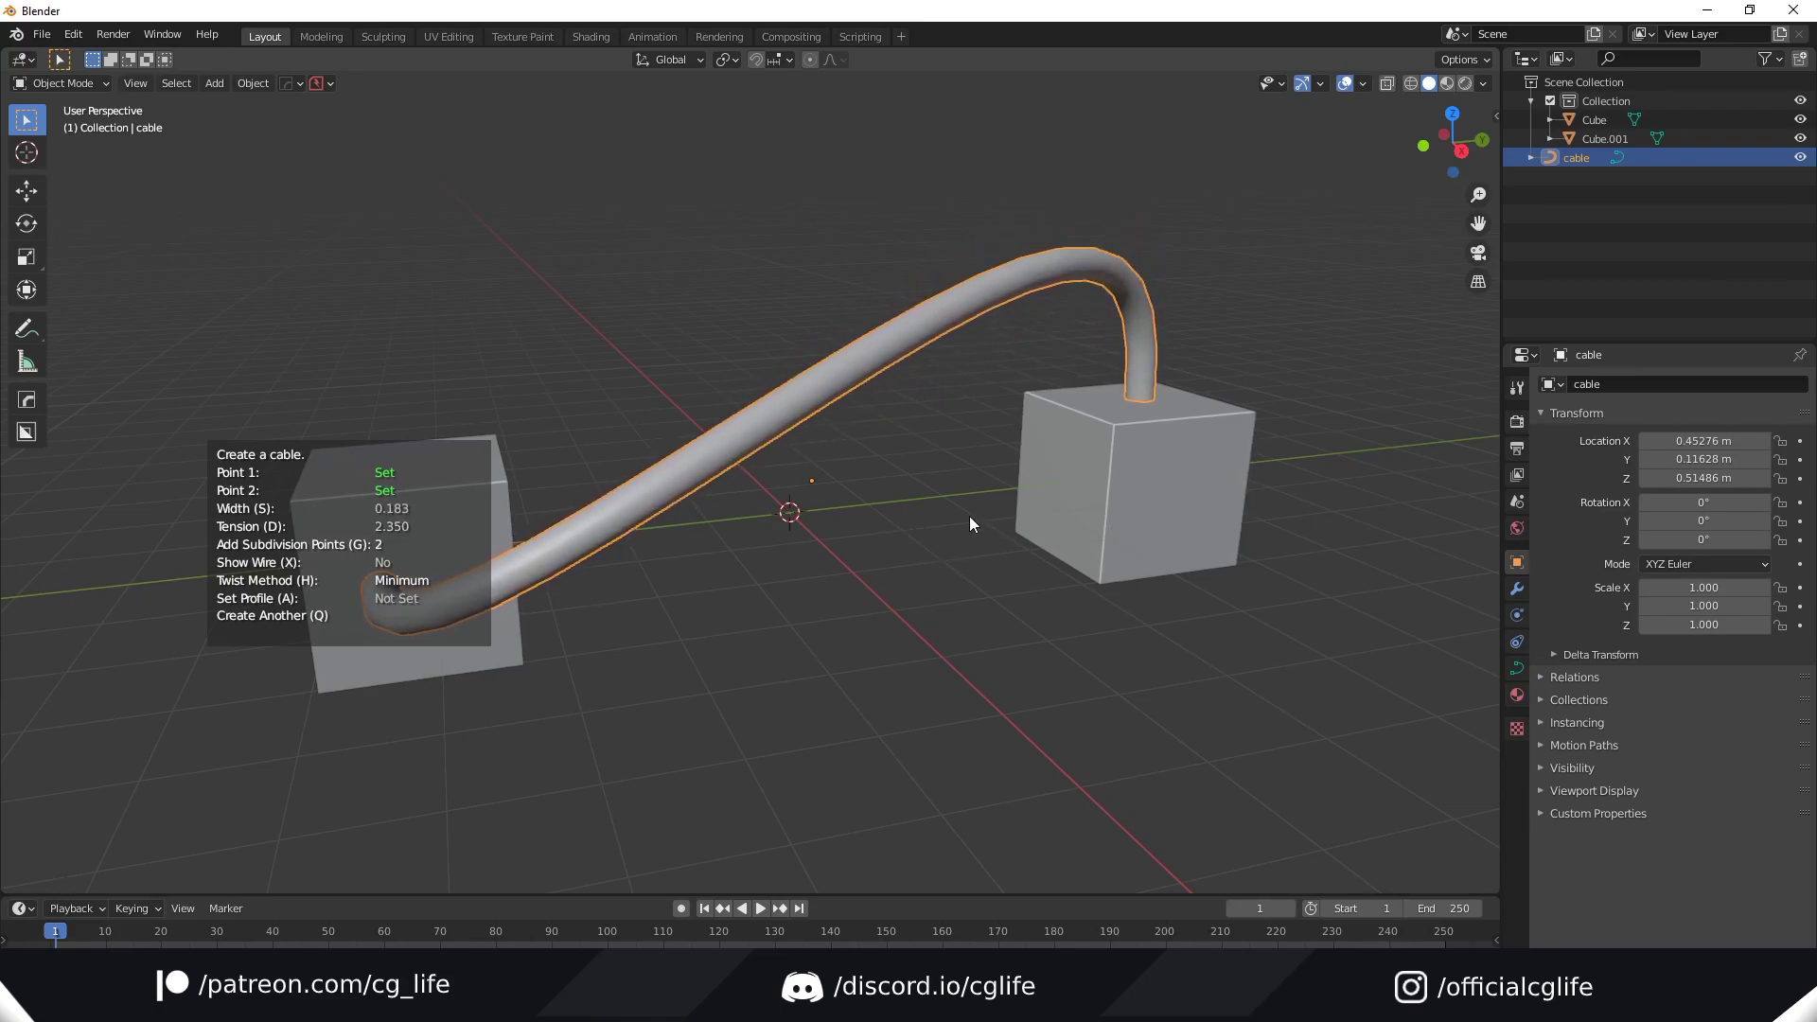
Step: Toggle the cable wireframe on and off, and try Tangent twist before returning to Minimum
{"action": "key", "text": "x"}
{"action": "mouse_move", "coordinate": [901, 505]}
{"action": "middle_mouse_down"}
{"action": "mouse_move", "coordinate": [988, 514]}
{"action": "mouse_move", "coordinate": [910, 528]}
{"action": "middle_mouse_up"}
{"action": "key", "text": "x"}
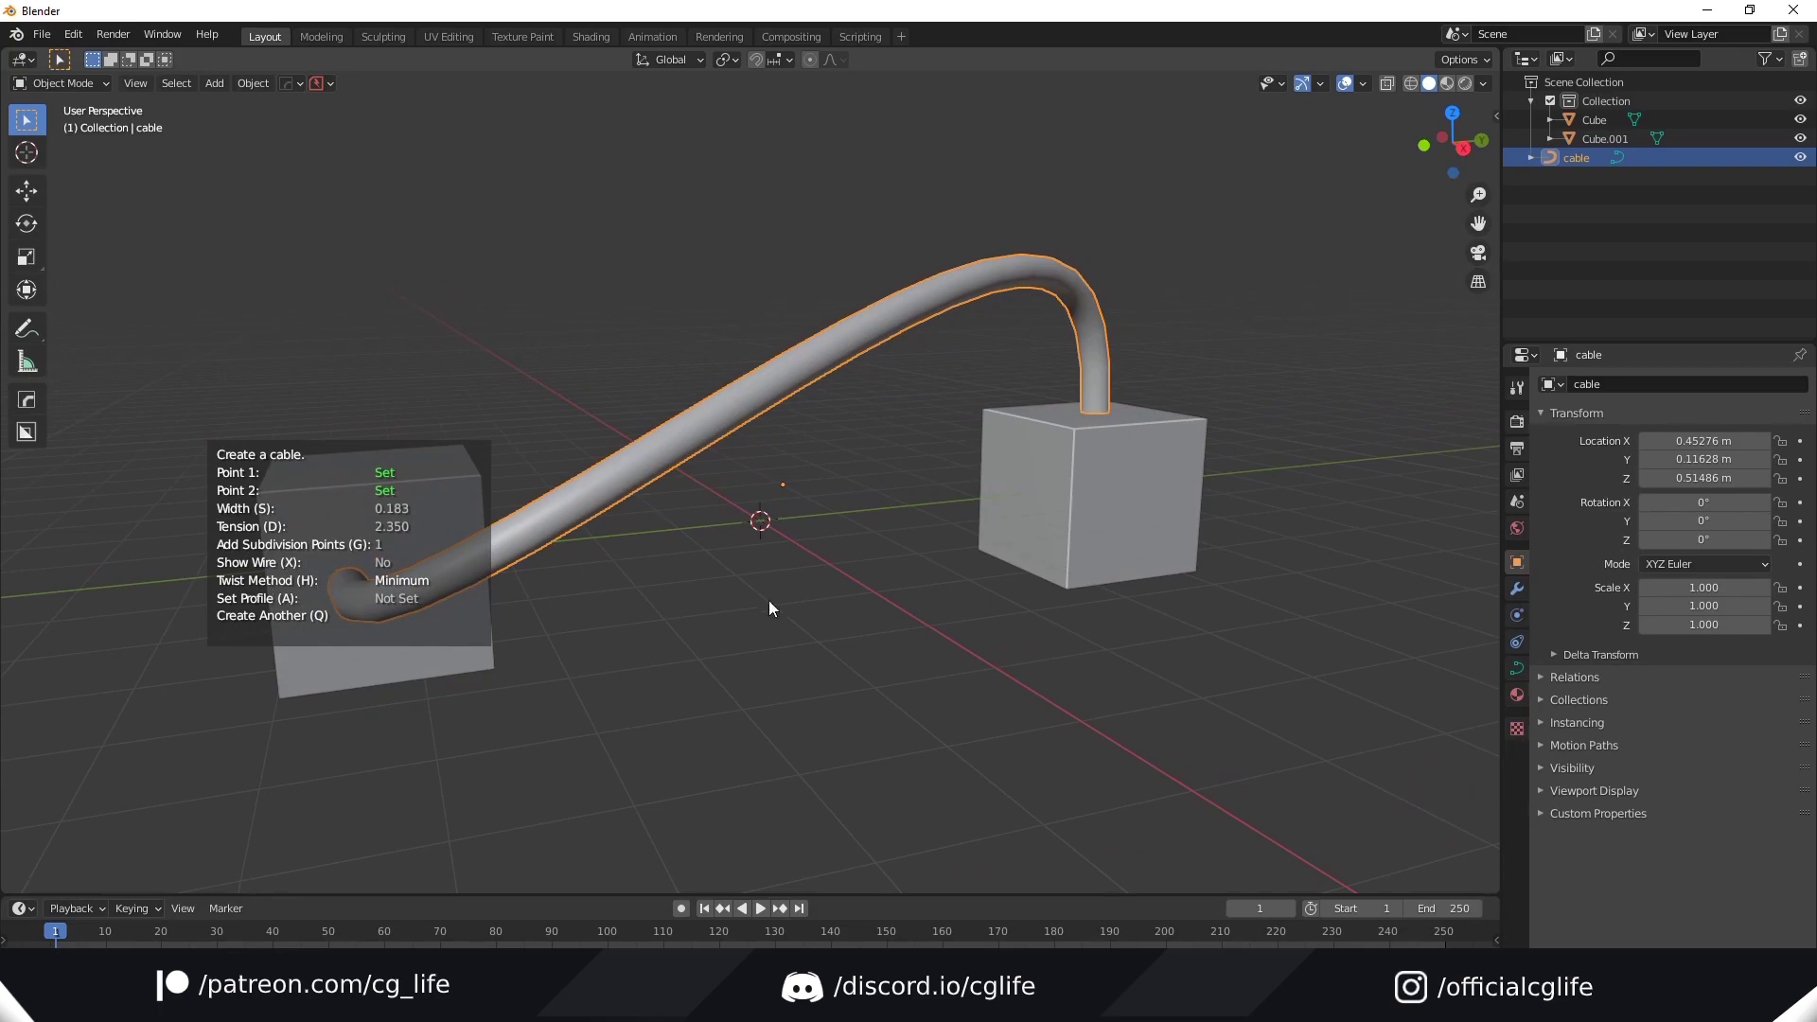
{"action": "mouse_move", "coordinate": [790, 603]}
{"action": "middle_mouse_down"}
{"action": "mouse_move", "coordinate": [884, 616]}
{"action": "mouse_move", "coordinate": [808, 617]}
{"action": "middle_mouse_up"}
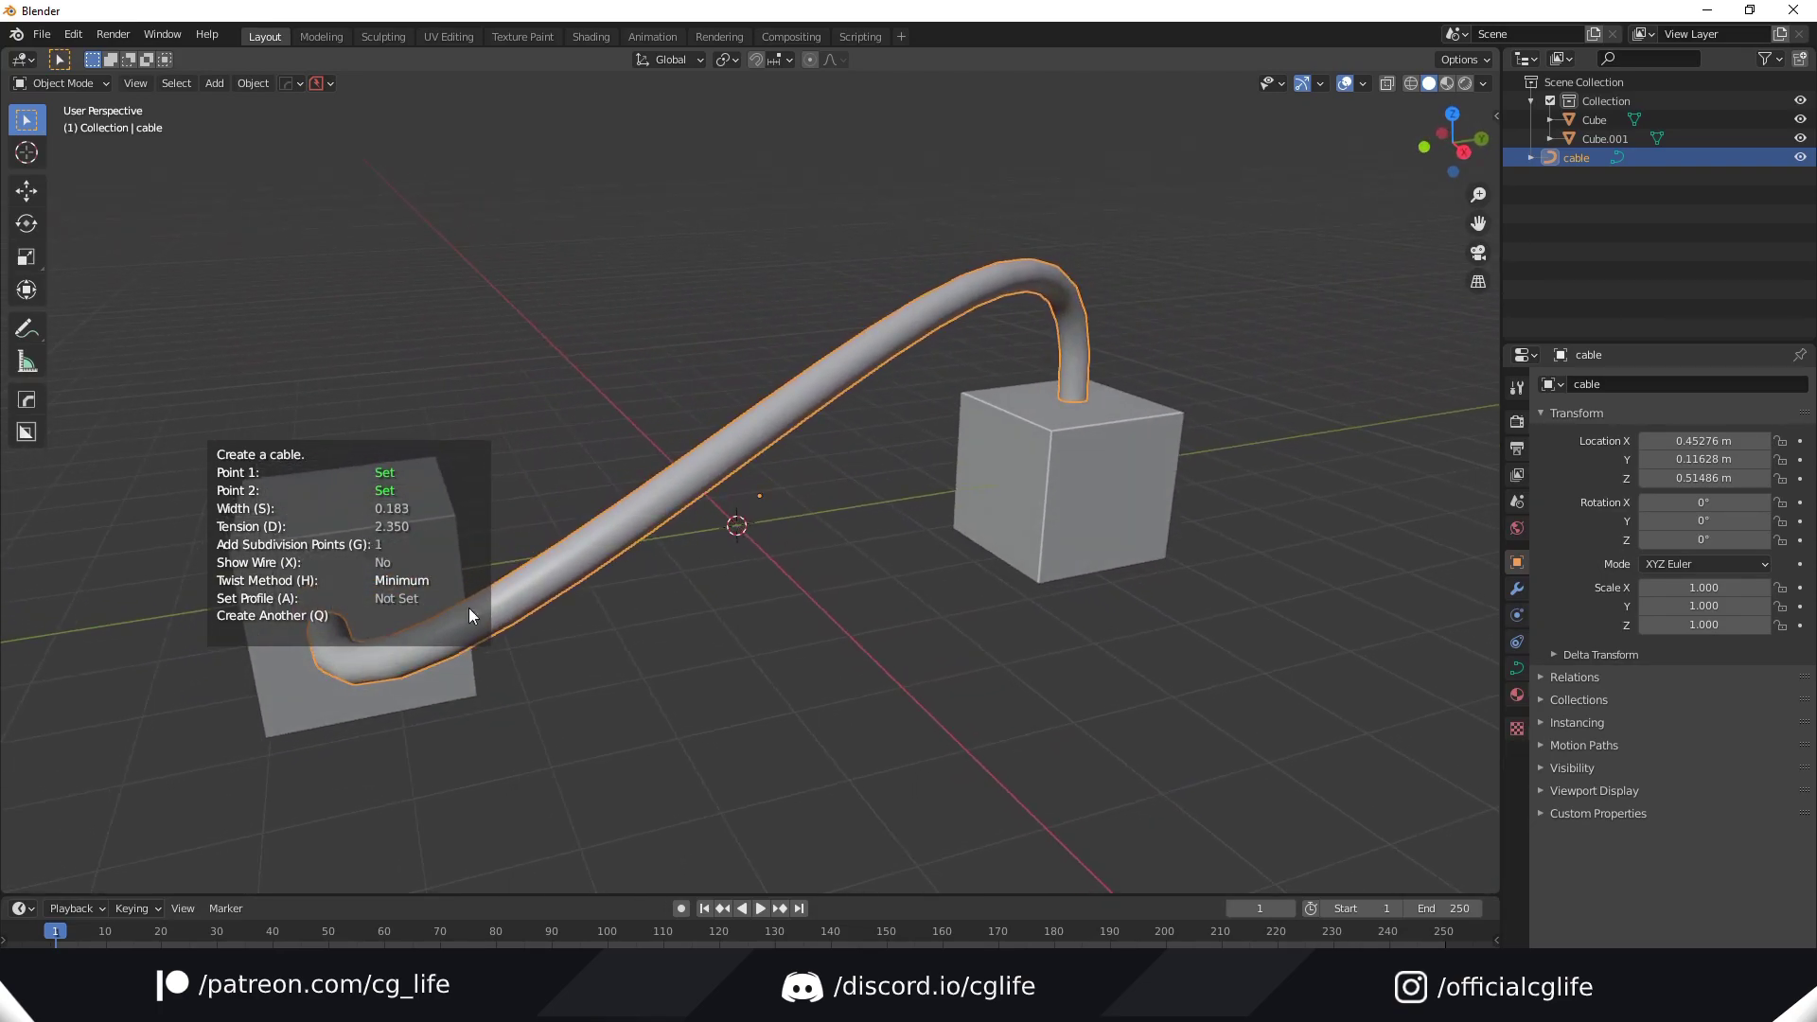
{"action": "mouse_move", "coordinate": [824, 545]}
{"action": "middle_mouse_down"}
{"action": "mouse_move", "coordinate": [791, 540]}
{"action": "mouse_move", "coordinate": [815, 536]}
{"action": "middle_mouse_up"}
{"action": "key", "text": "h"}
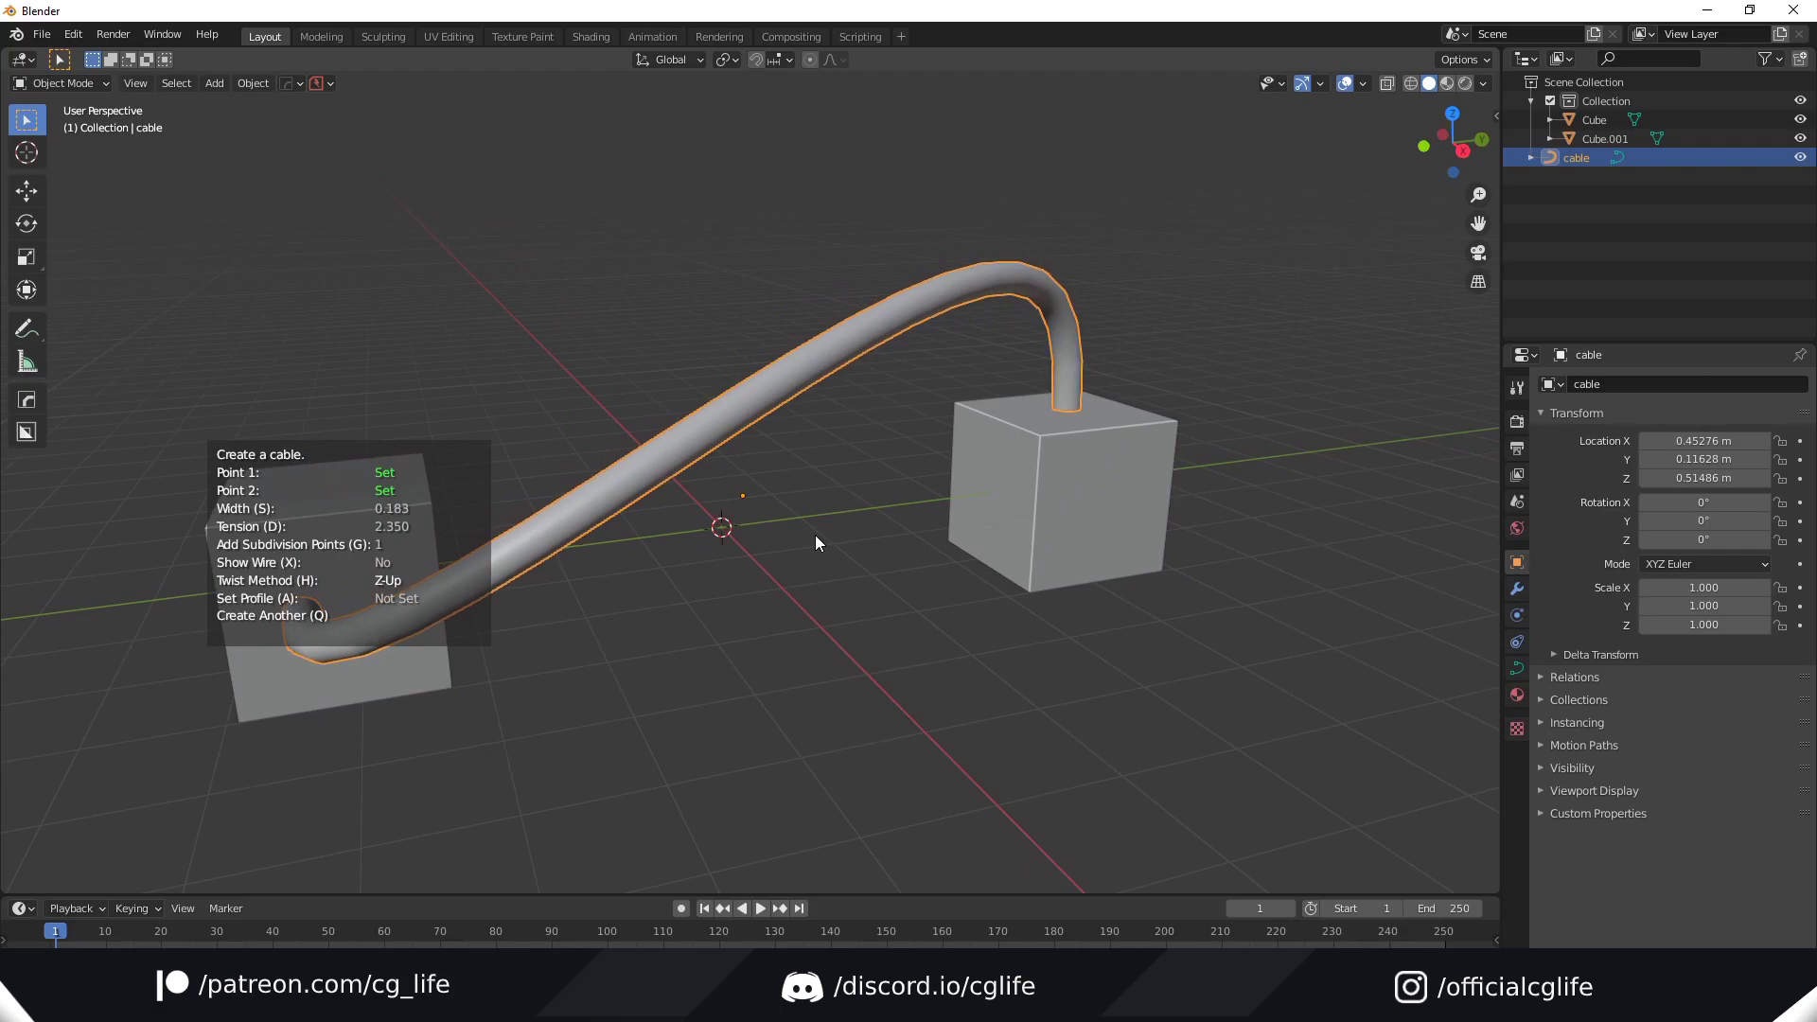
{"action": "key", "text": "h"}
{"action": "middle_click_drag", "start_coordinate": [816, 536], "coordinate": [801, 531]}
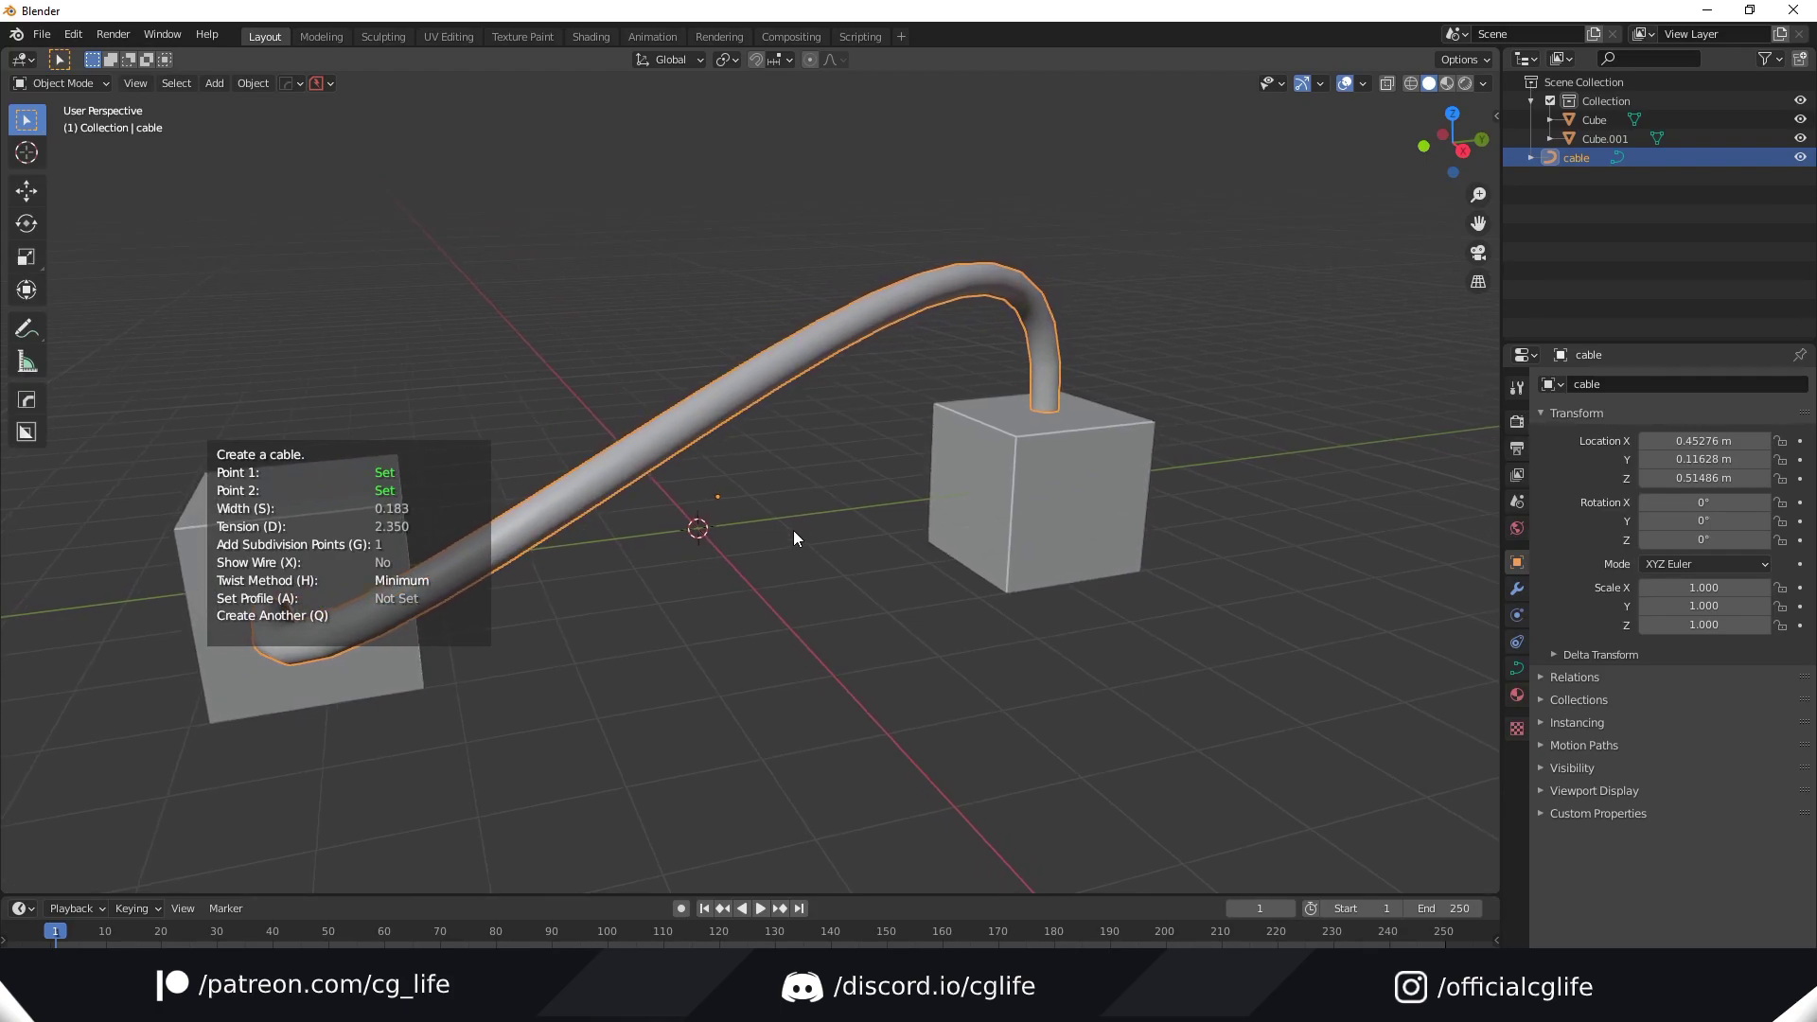
Step: Finish the cable and bring up Cablerator's general preference options
{"action": "left_click", "coordinate": [71, 36]}
{"action": "left_click", "coordinate": [71, 36]}
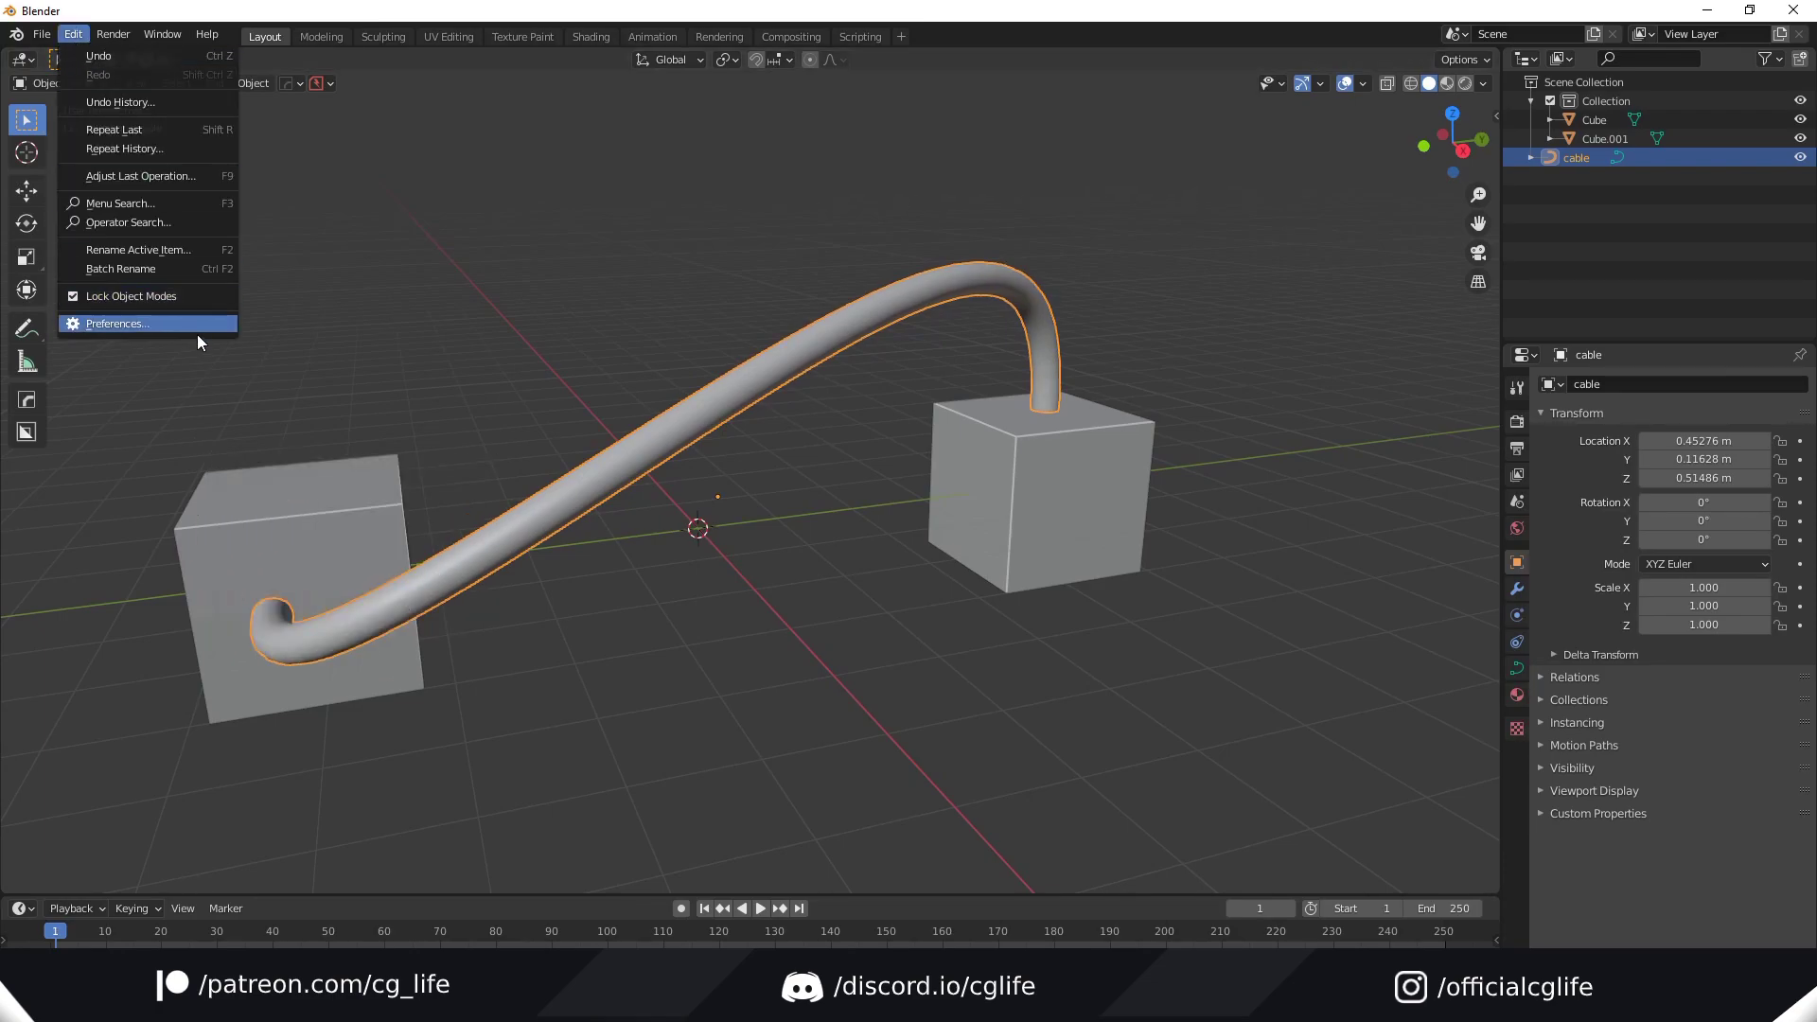
{"action": "left_click", "coordinate": [195, 325]}
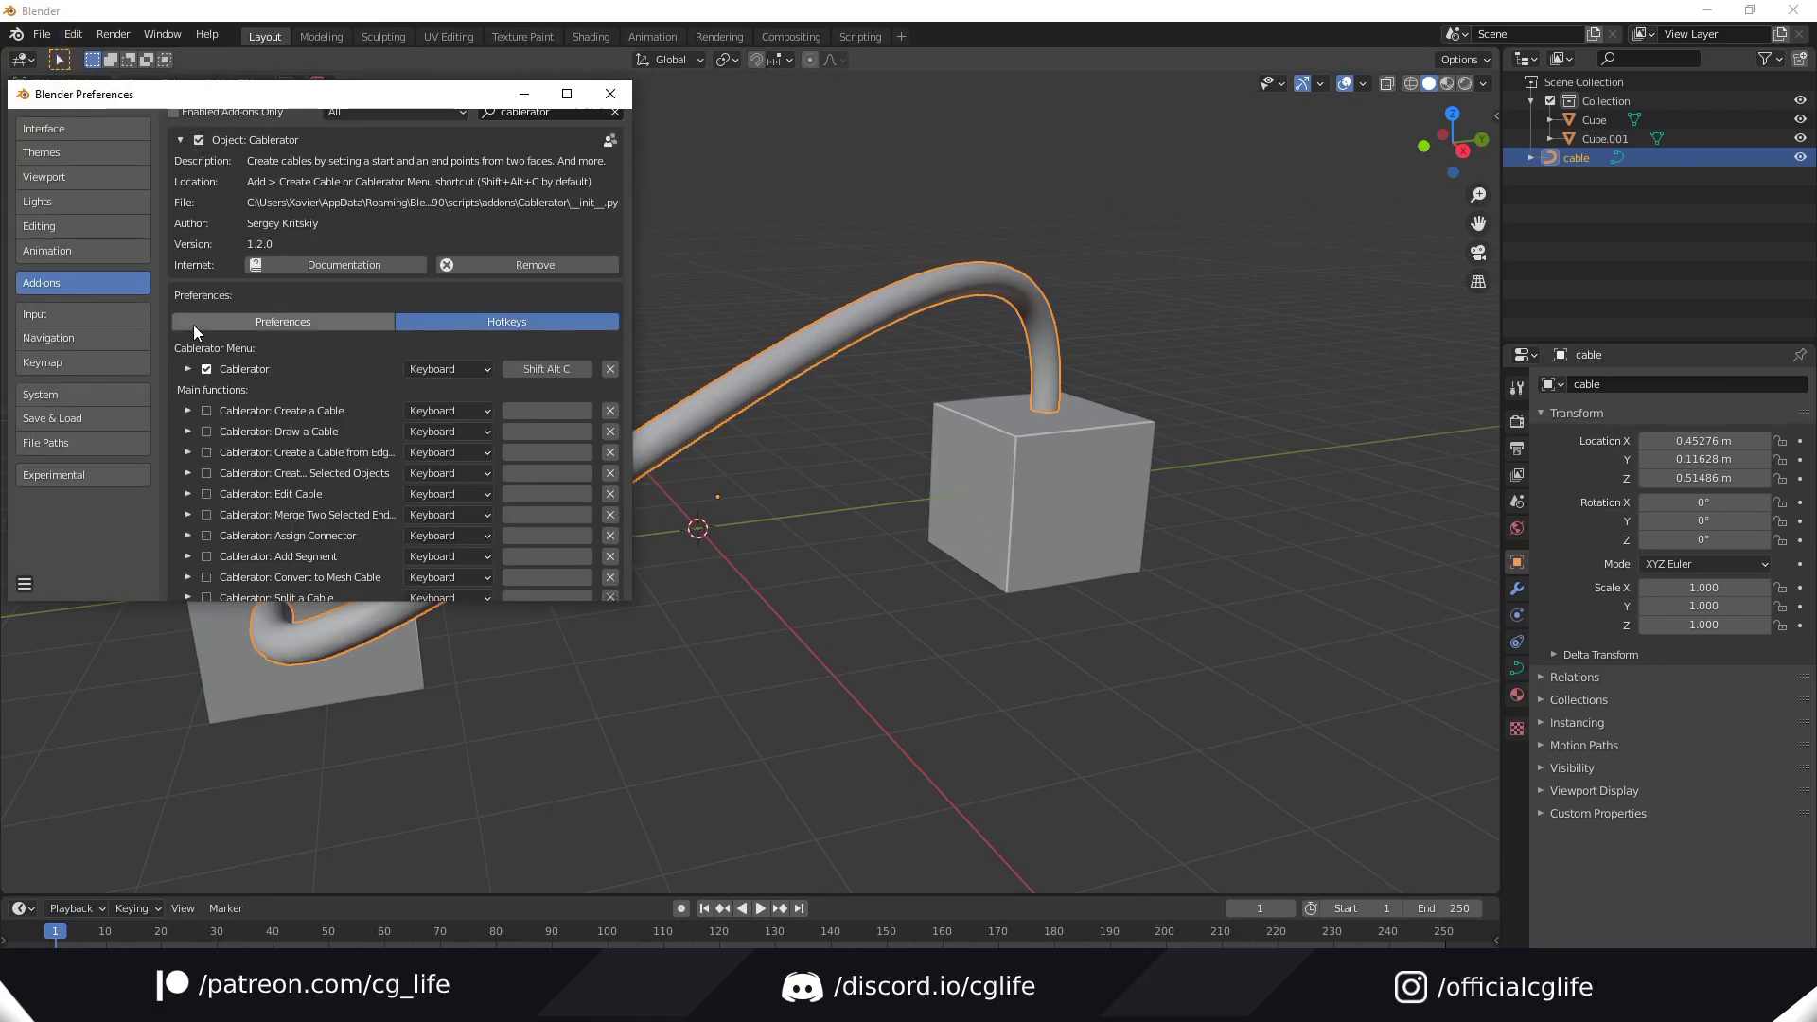
{"action": "left_click", "coordinate": [301, 320]}
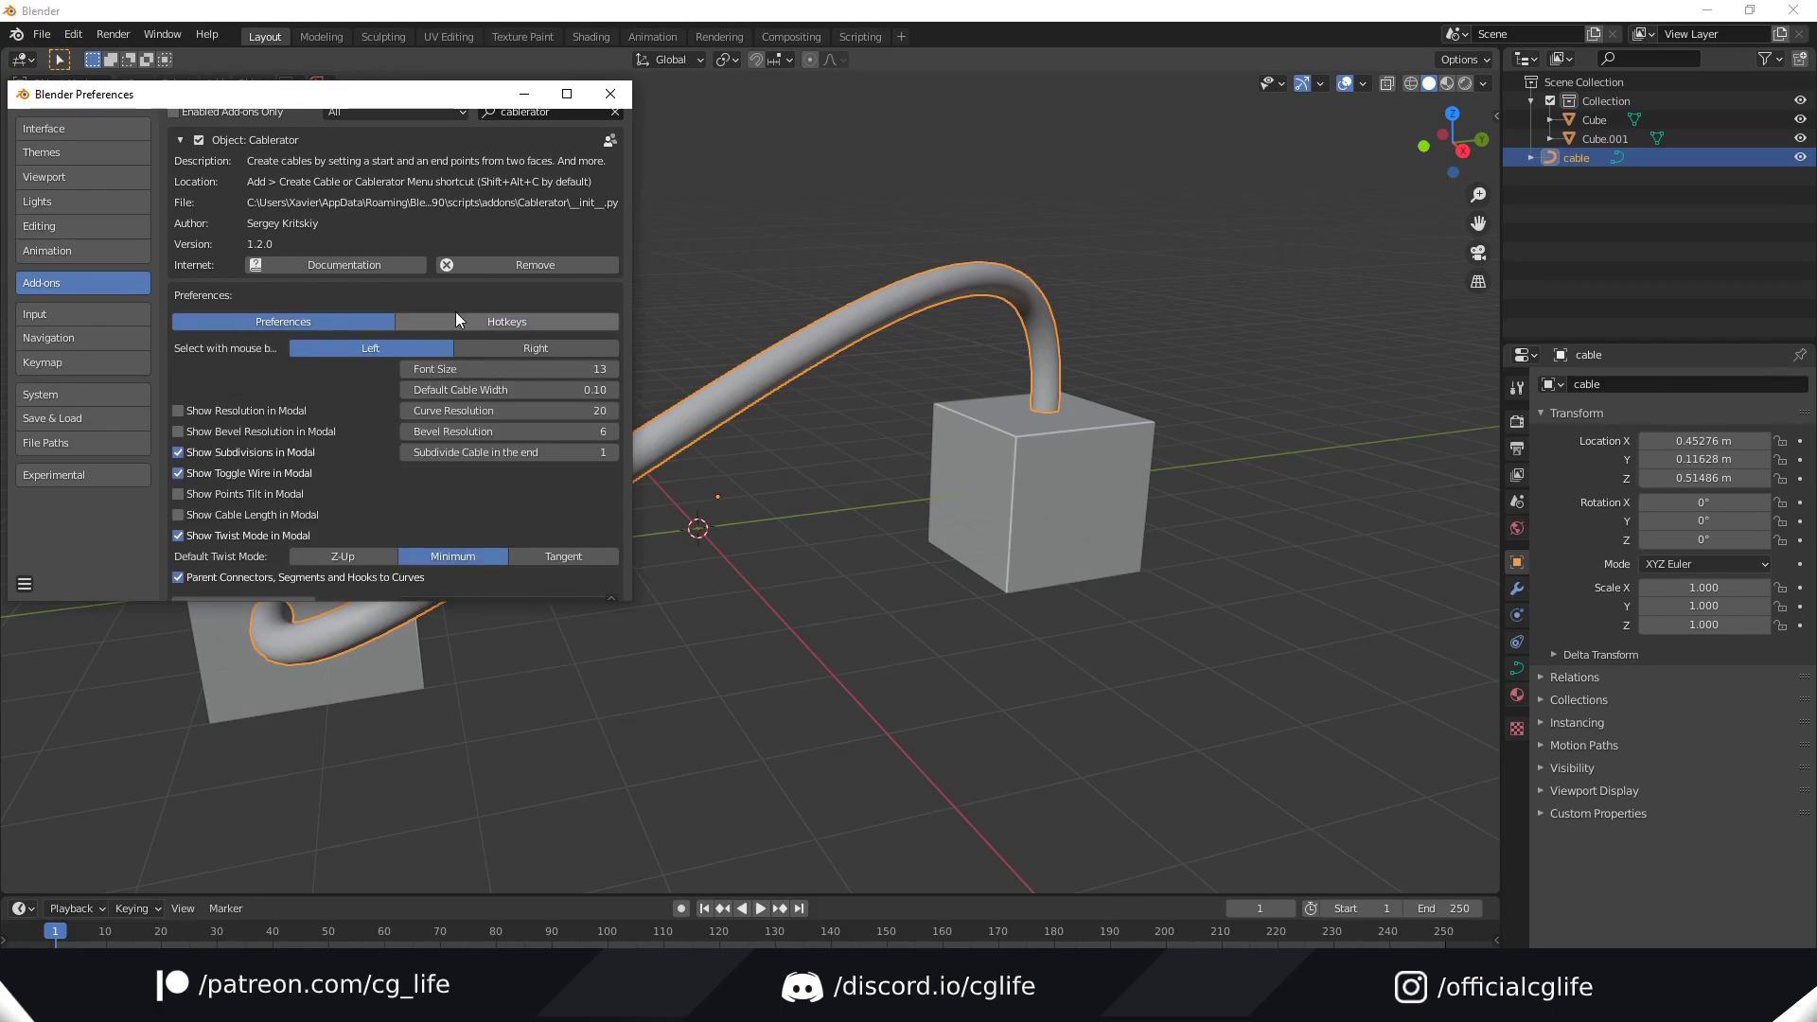
Step: Switch the default twist mode to Z-Up, back to Minimum, and hide Preferences
{"action": "scroll", "coordinate": [371, 460], "scroll_direction": "down", "scroll_amount": 3}
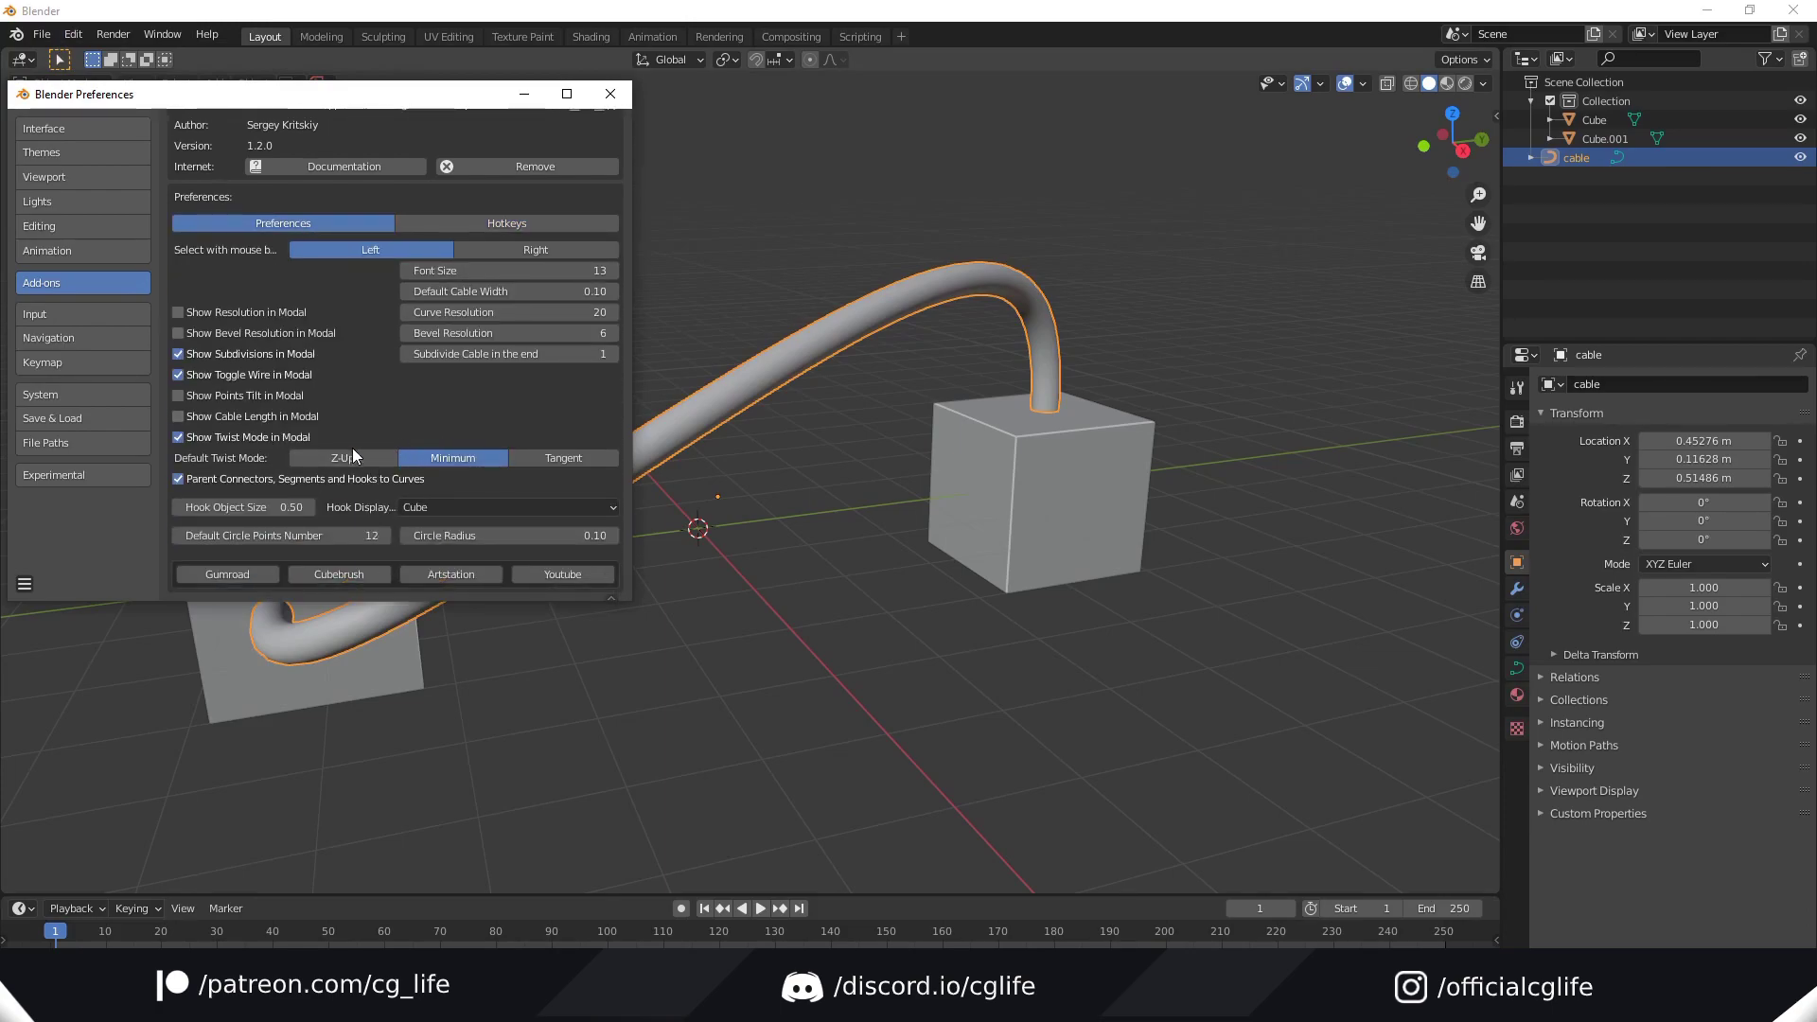
{"action": "left_click", "coordinate": [333, 458]}
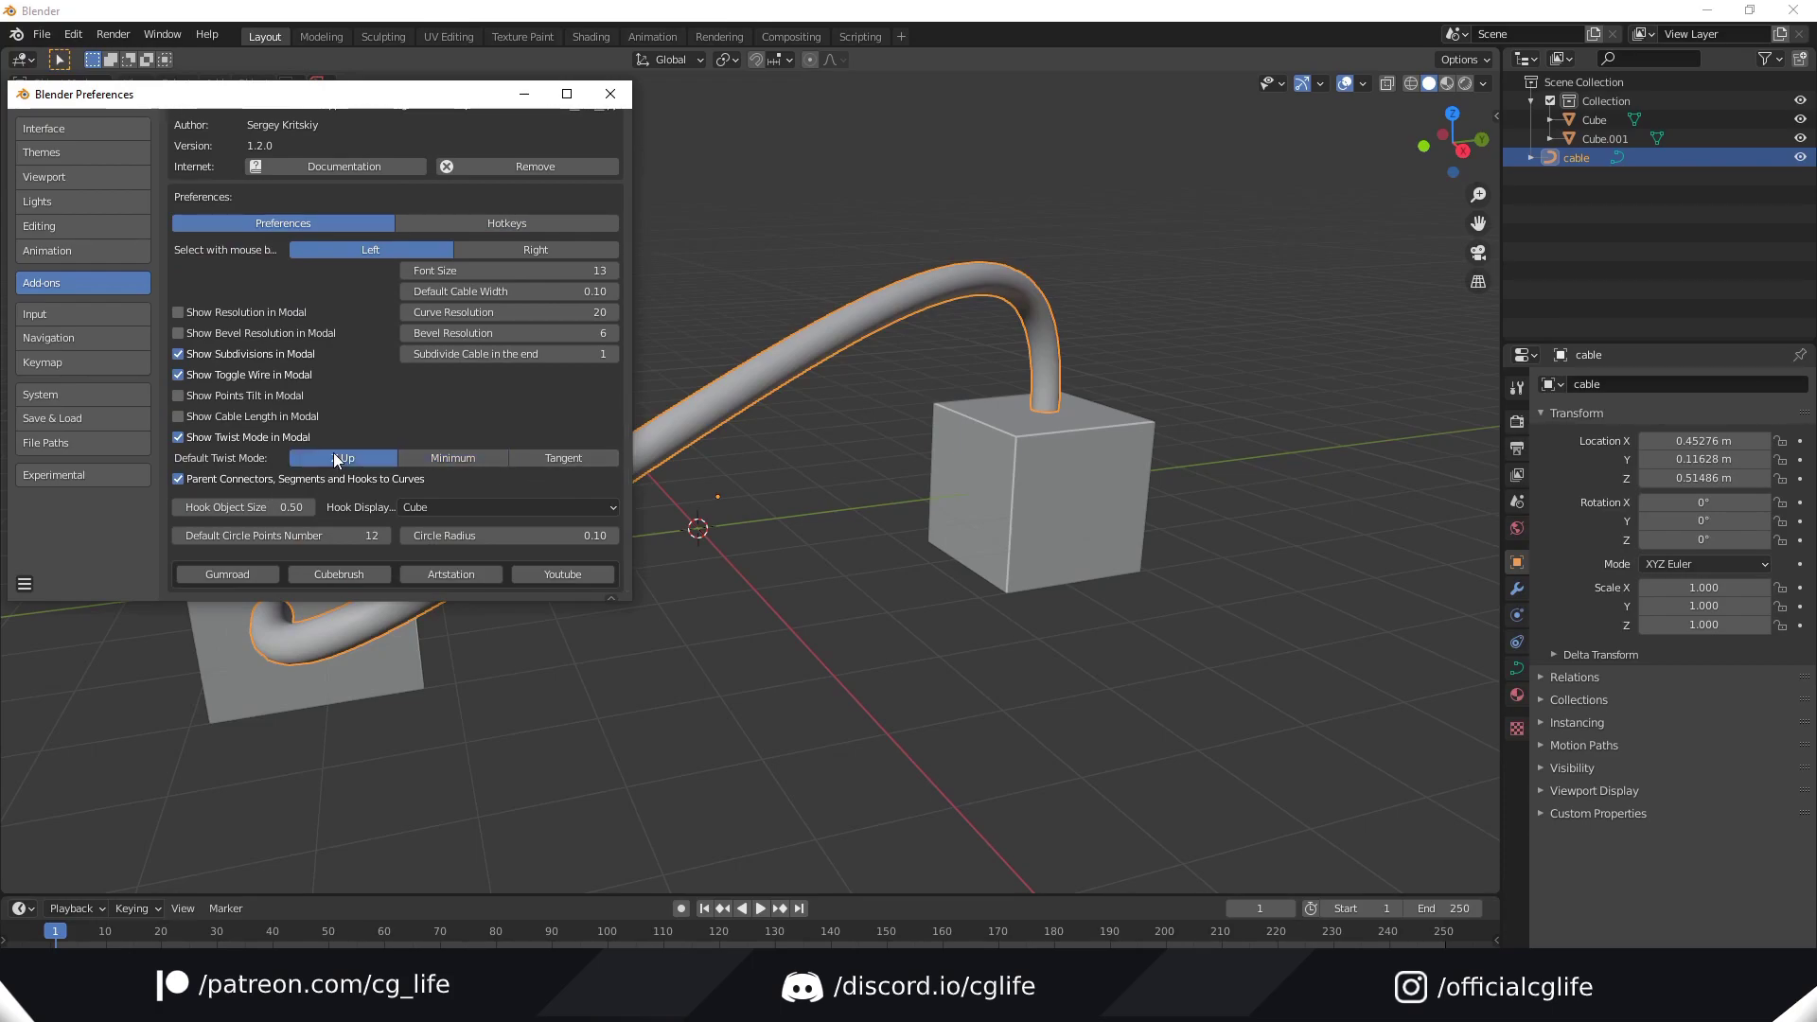
{"action": "left_click", "coordinate": [458, 458]}
{"action": "scroll", "coordinate": [420, 455], "scroll_direction": "up", "scroll_amount": 1}
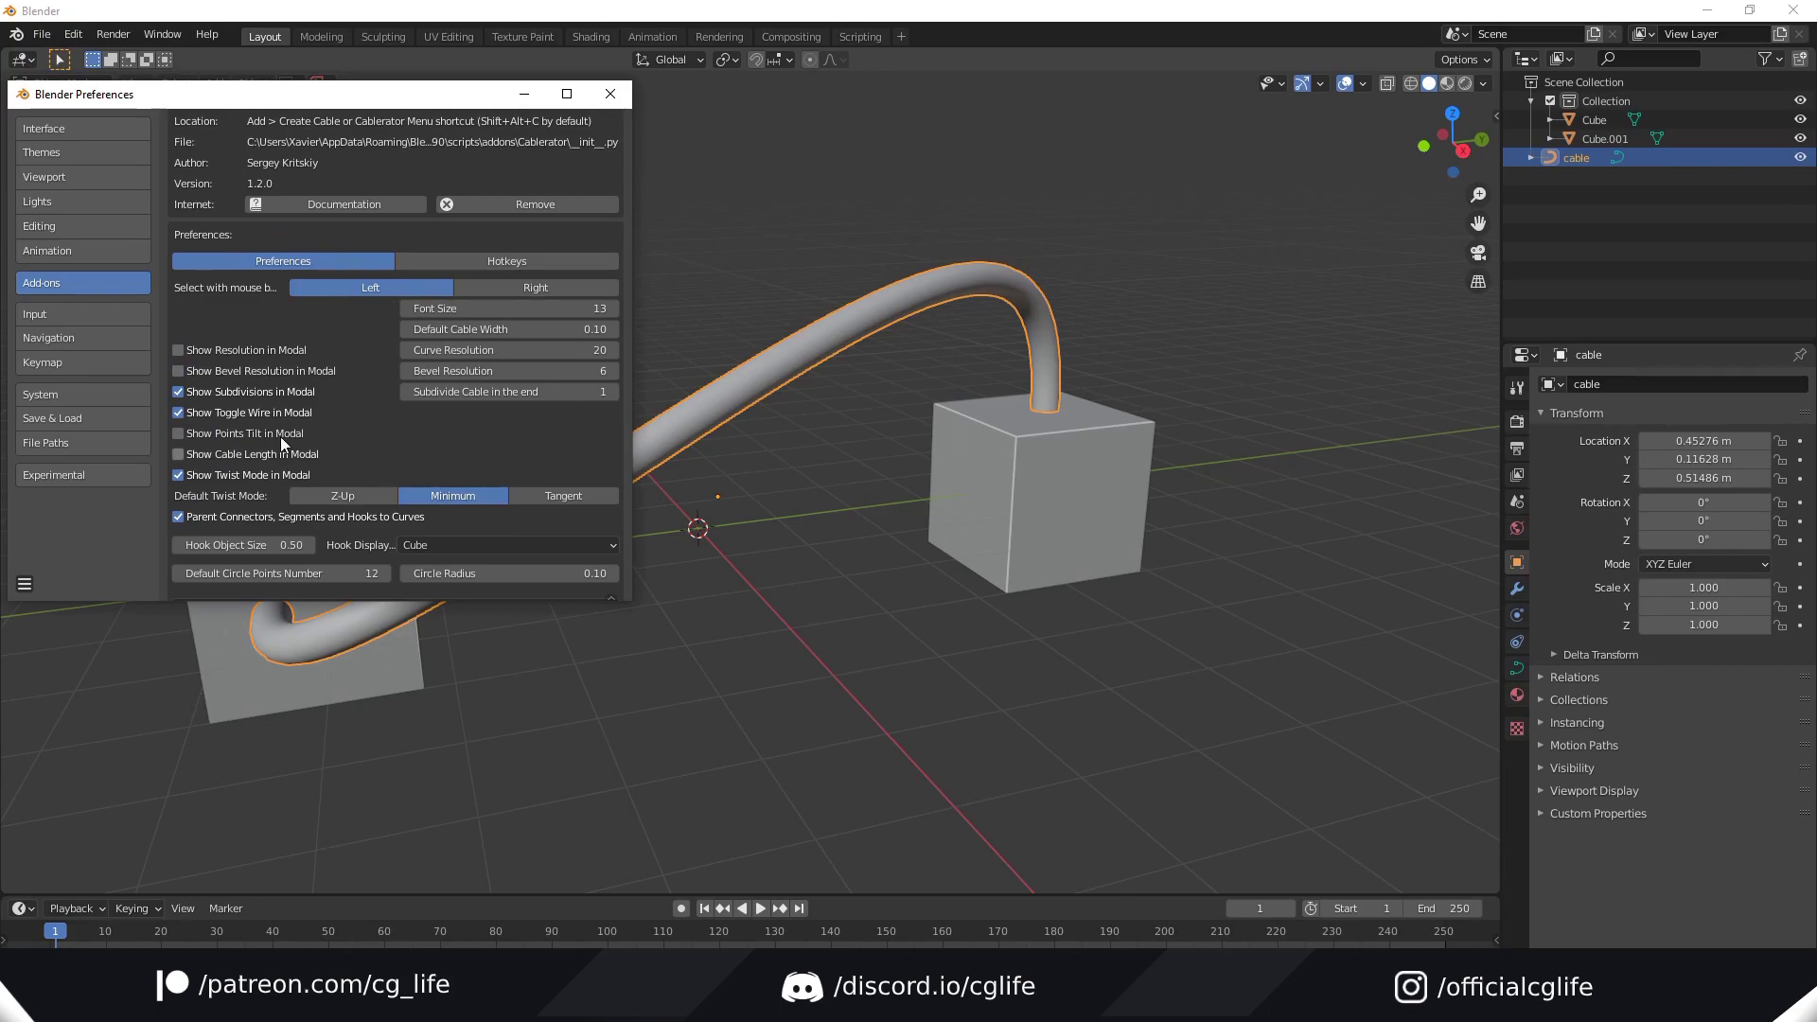
{"action": "scroll", "coordinate": [435, 456], "scroll_direction": "down", "scroll_amount": 1}
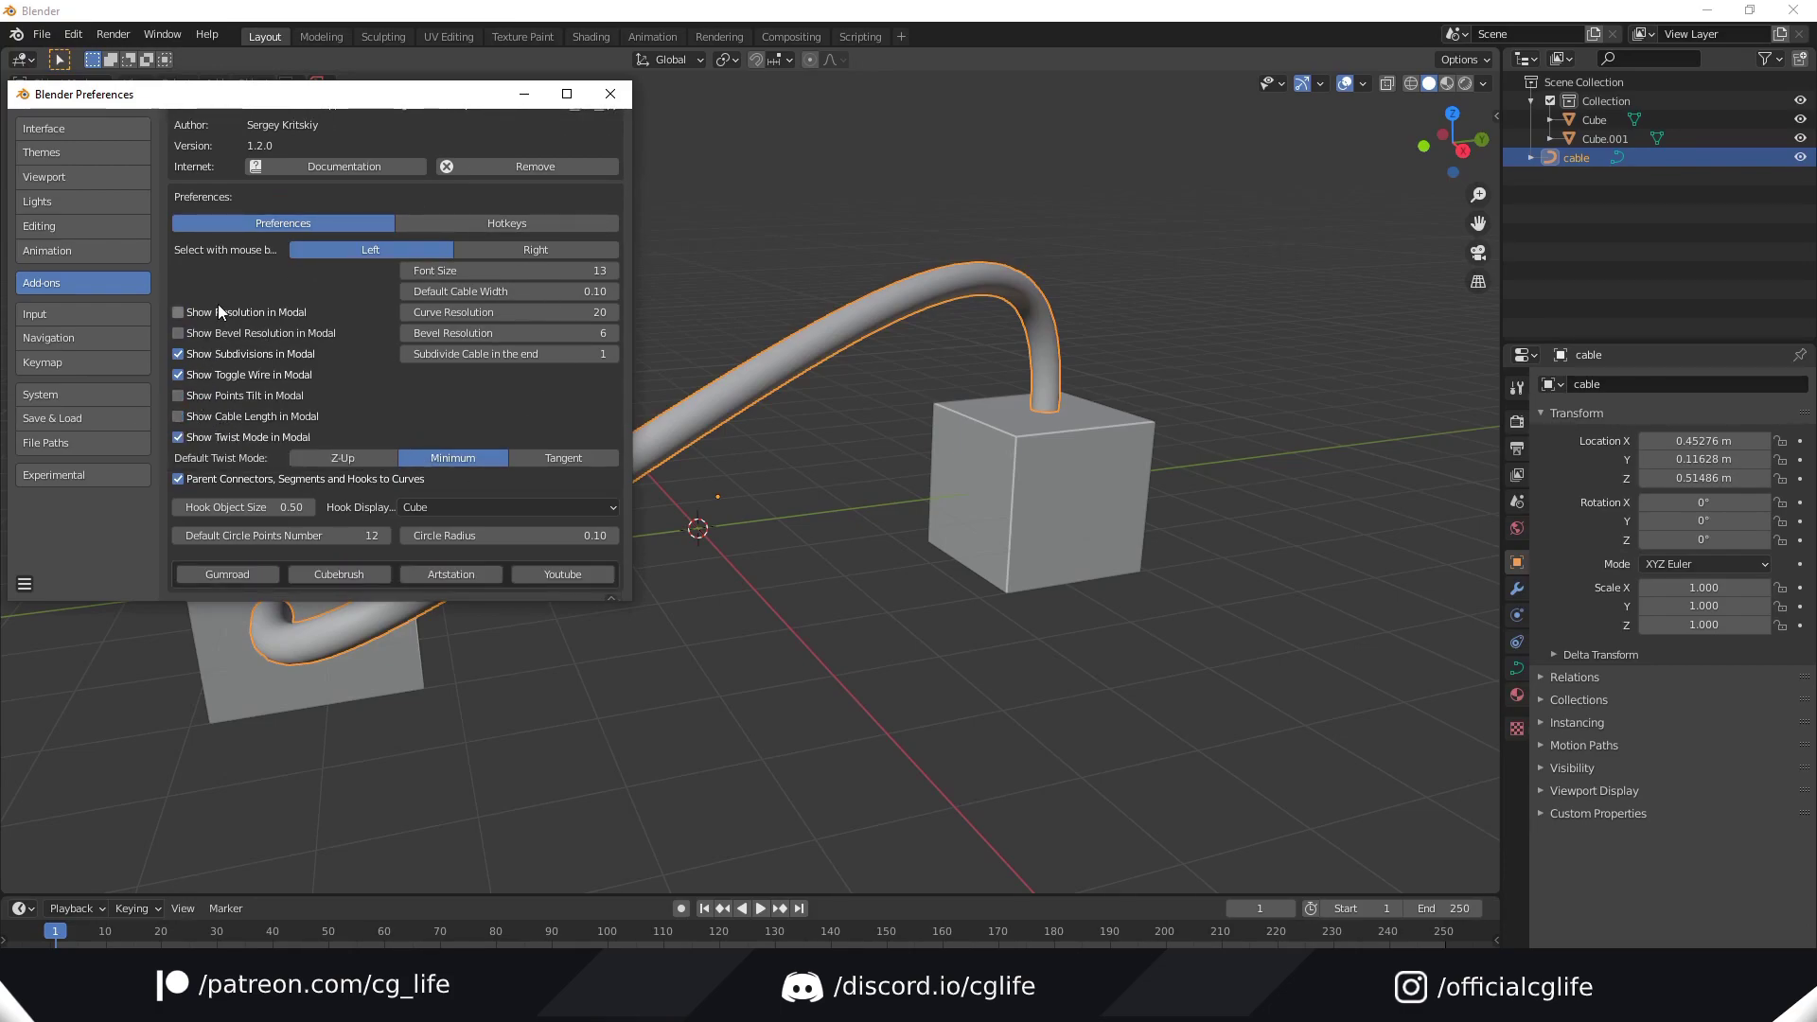
{"action": "left_click", "coordinate": [517, 98]}
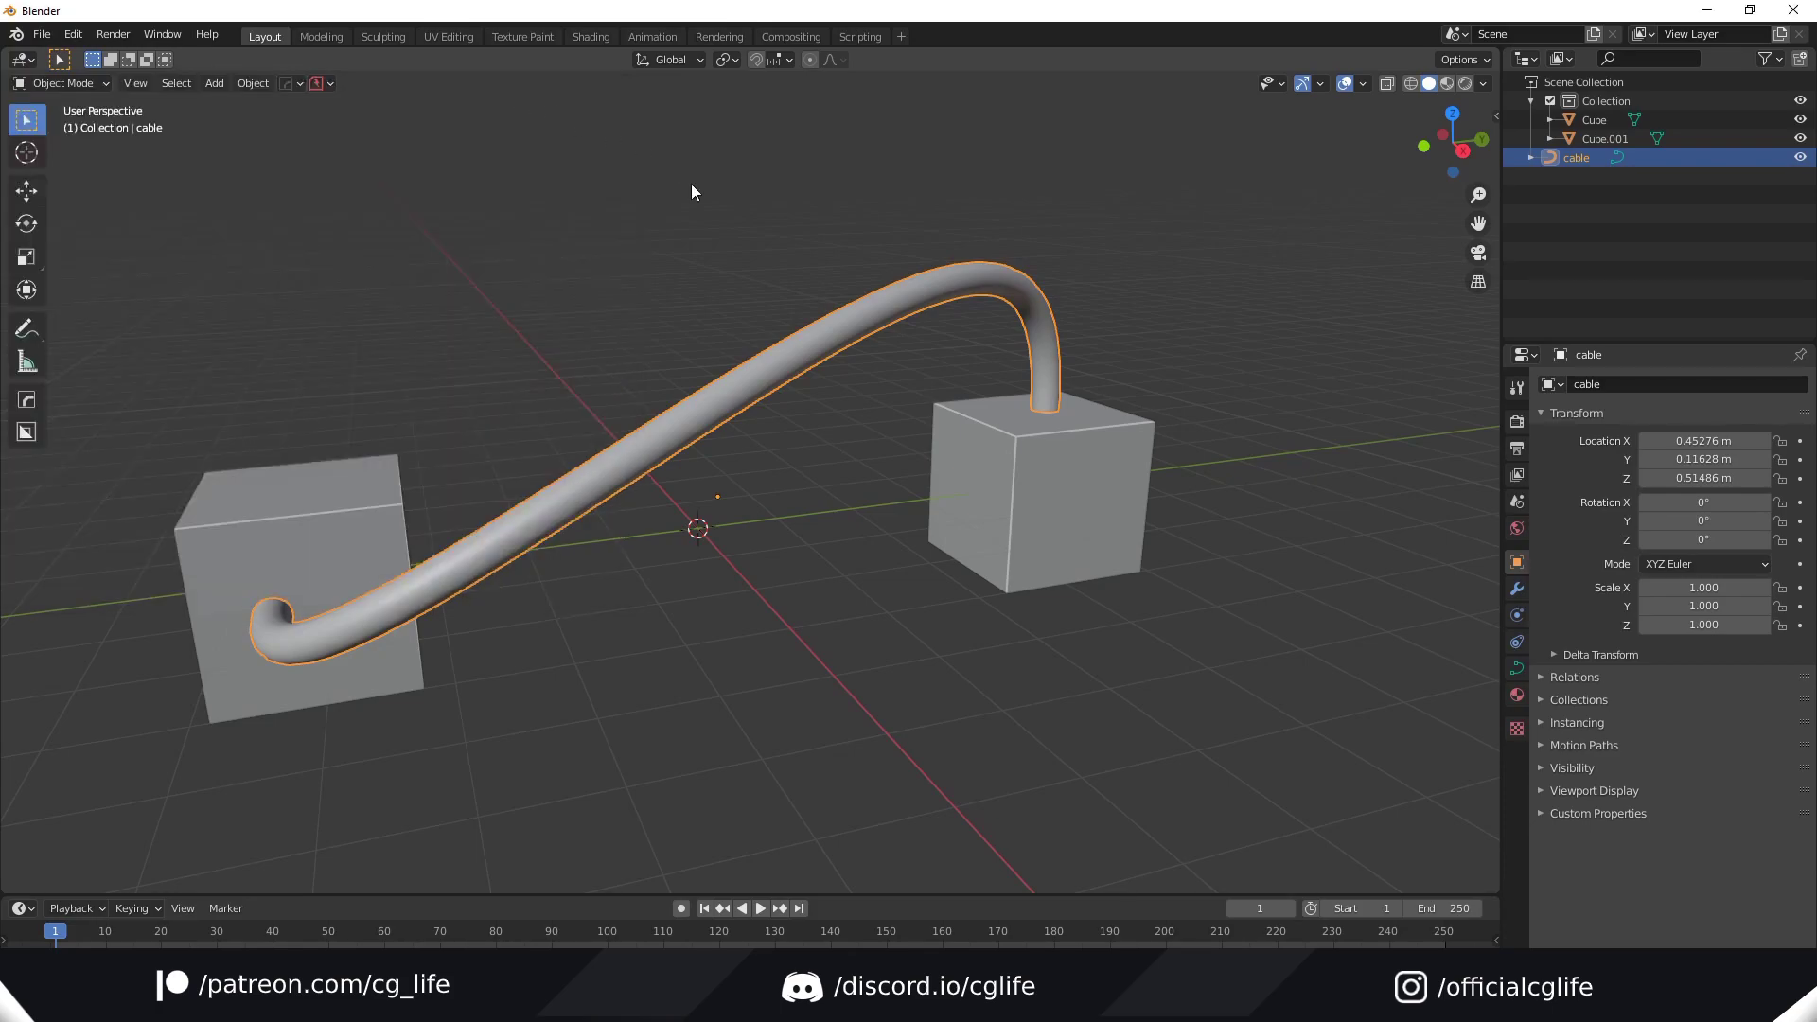
Step: Use Cablerator's Edit Cable to raise the cable width from 0.183 to 0.249
{"action": "middle_click_drag", "start_coordinate": [803, 313], "coordinate": [809, 309], "text": "shift"}
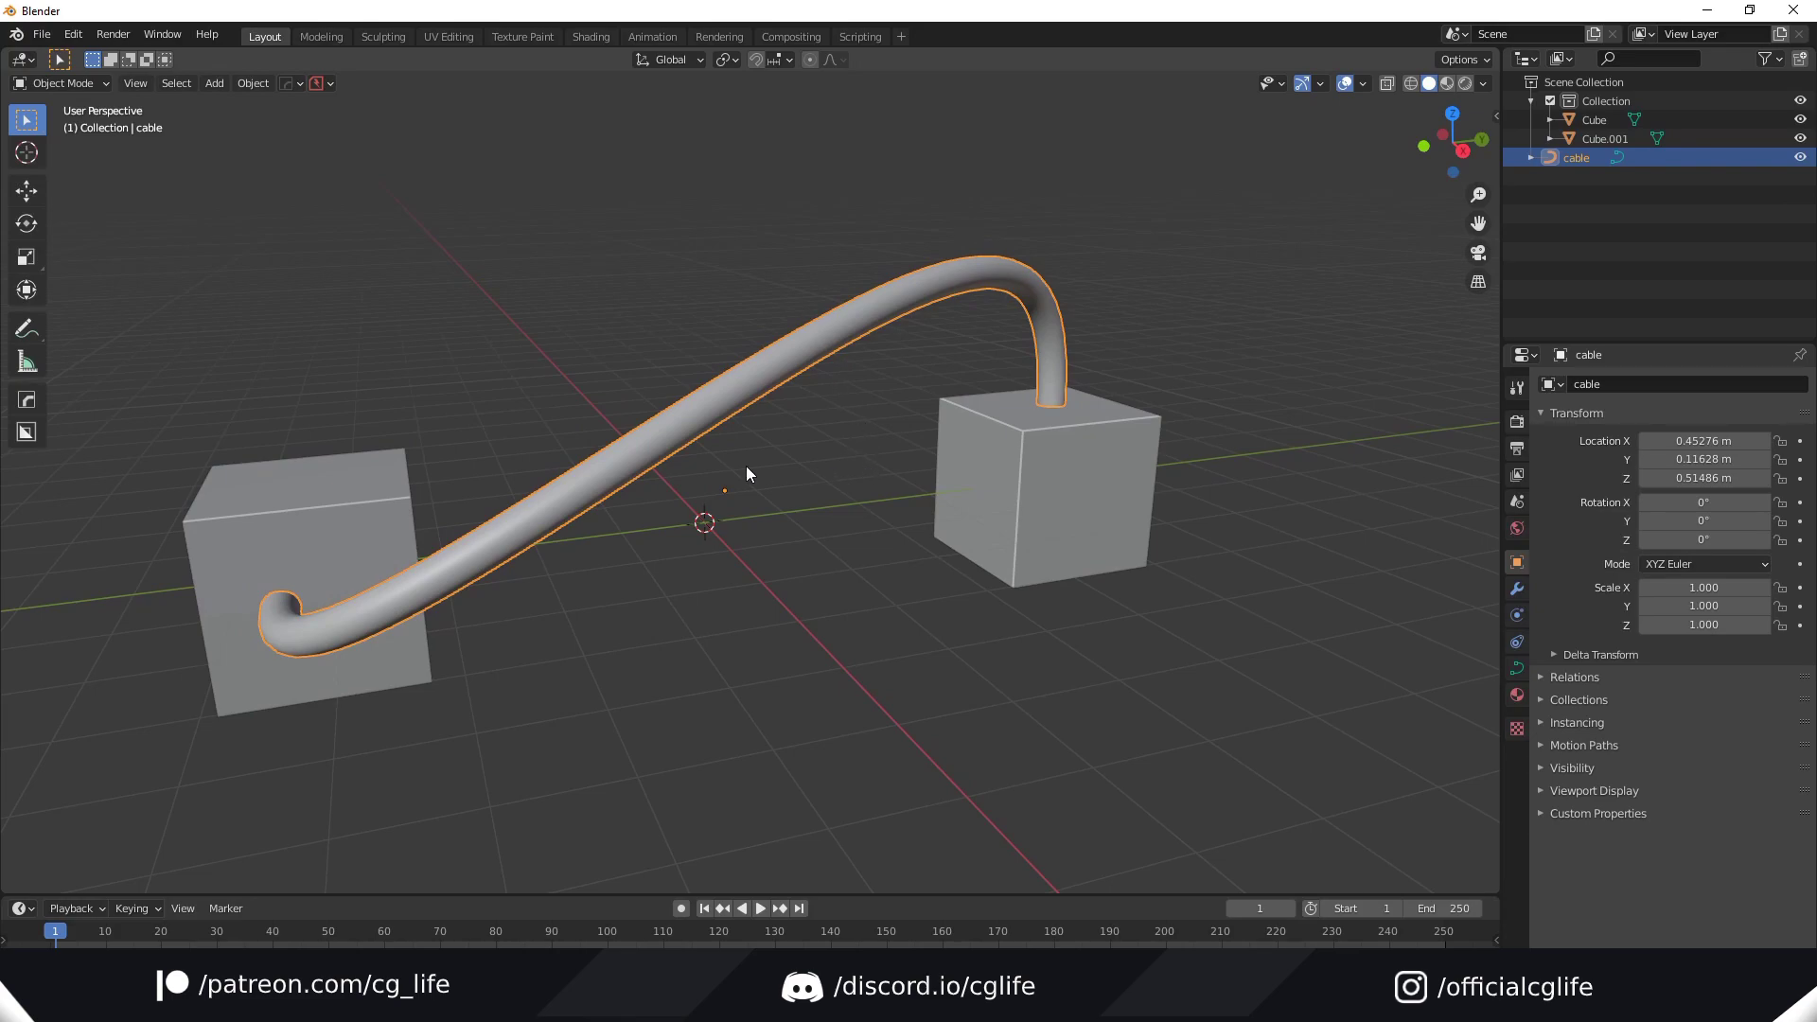
{"action": "key", "text": "shift+alt+c"}
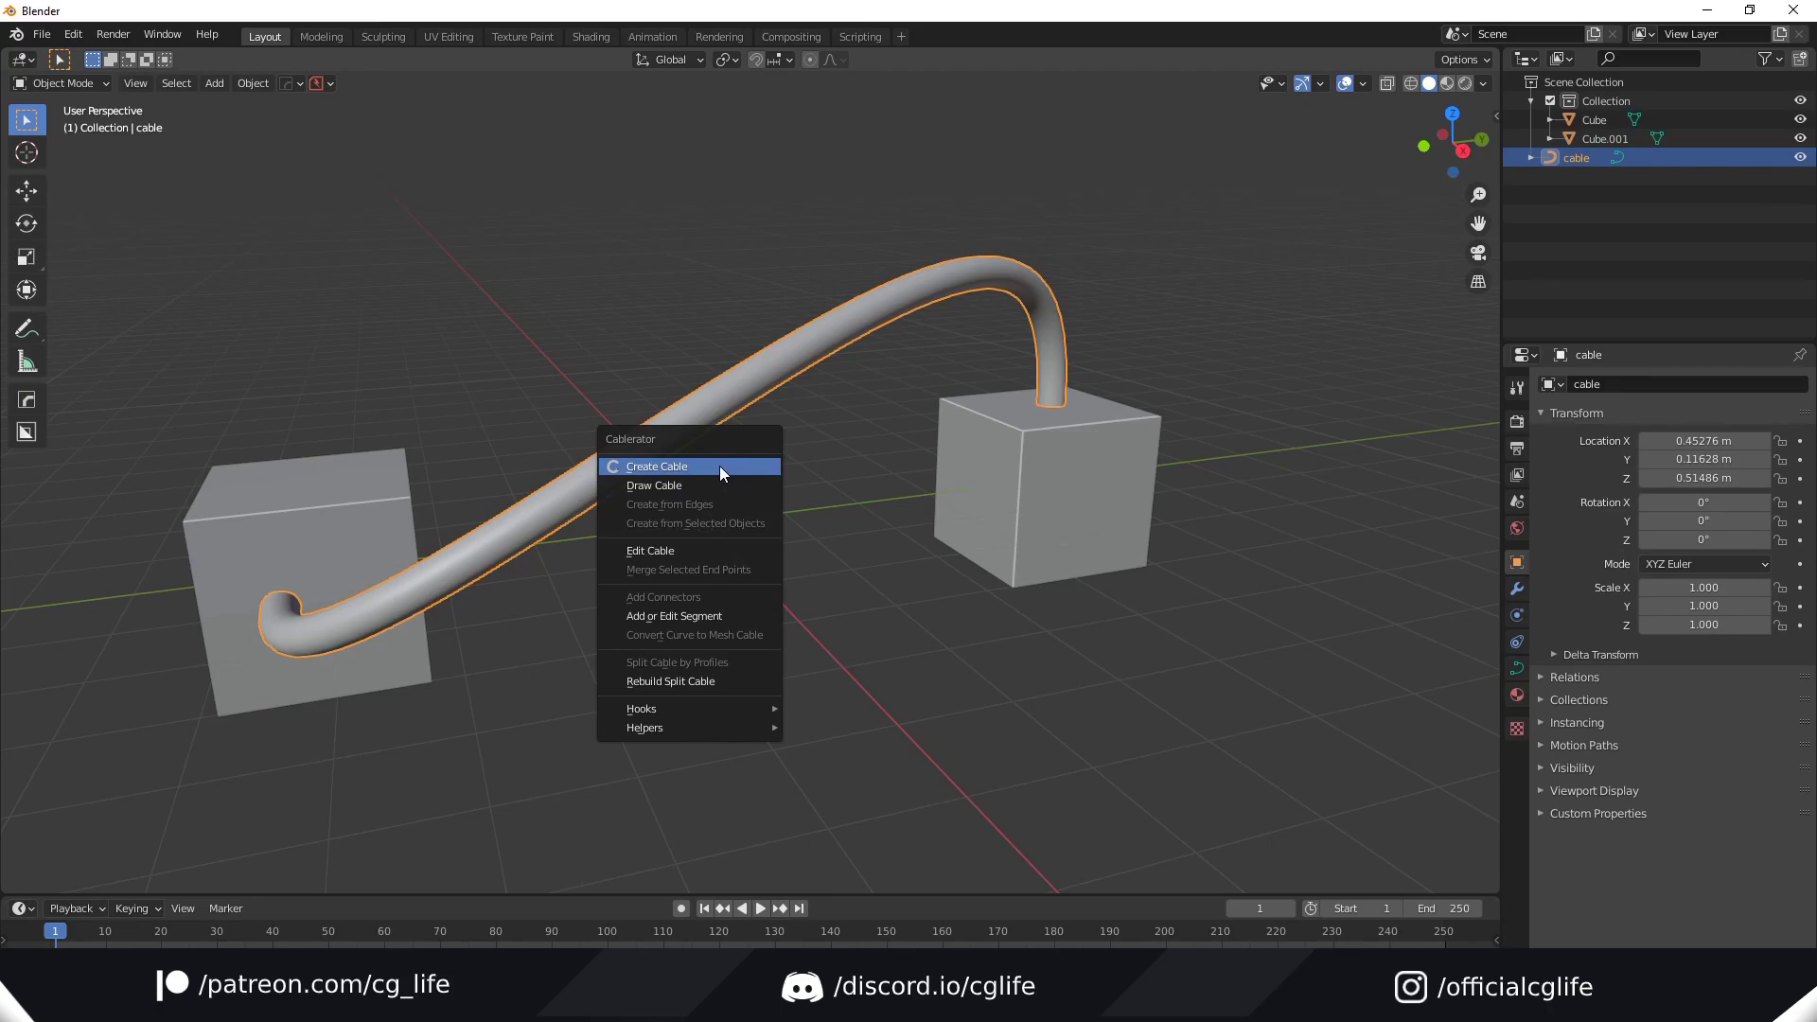
{"action": "left_click", "coordinate": [664, 554]}
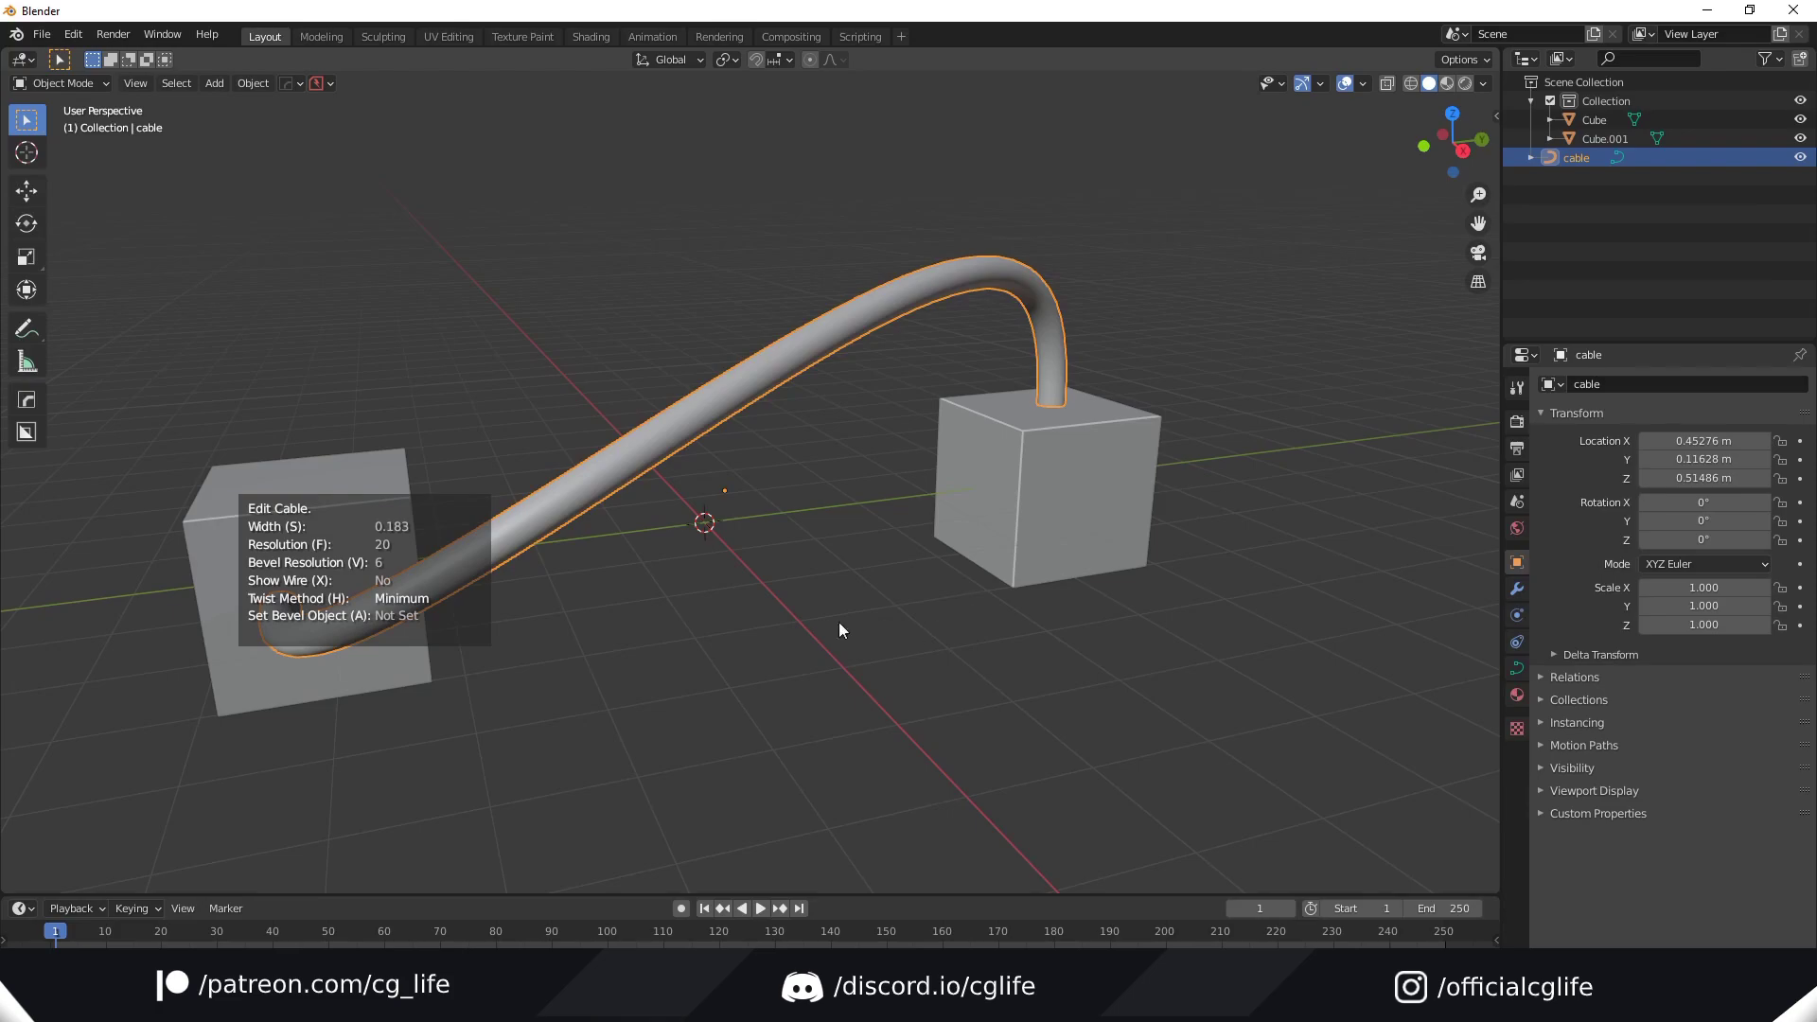
{"action": "key", "text": "s"}
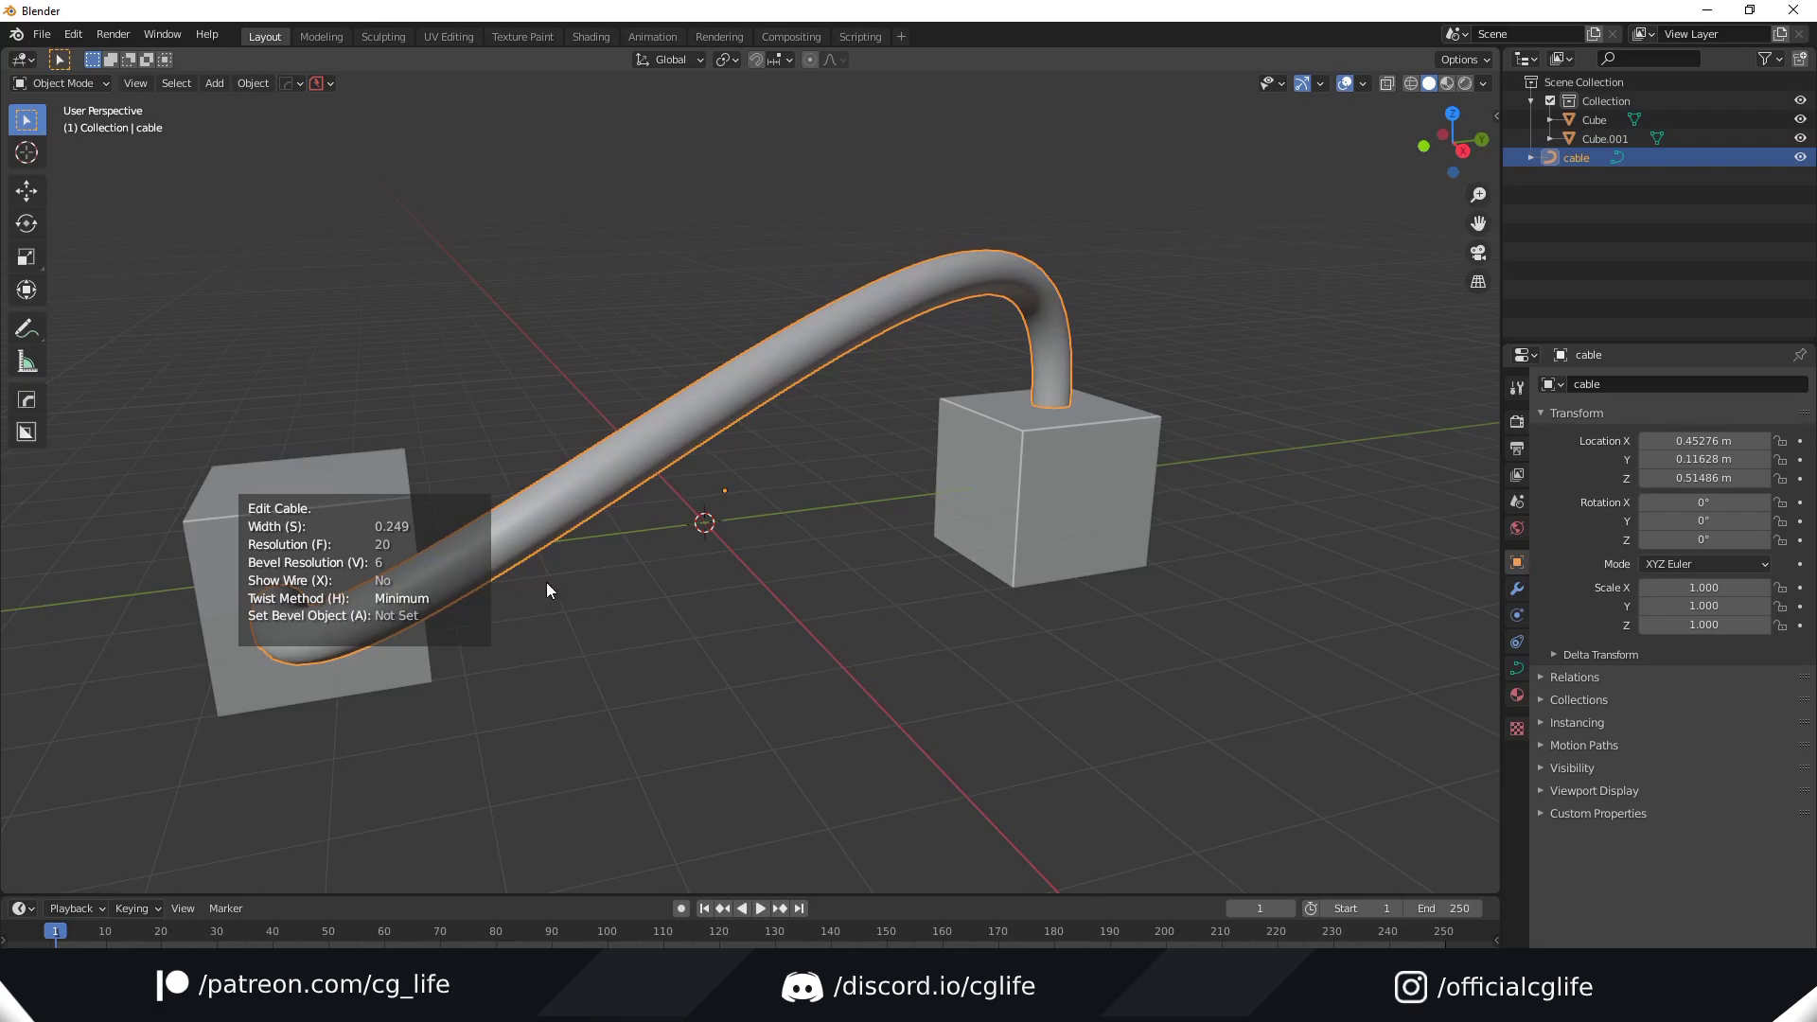
Step: Confirm the 0.249 width, then in Edit Mode move the cable's middle point lower
{"action": "left_click", "coordinate": [823, 554]}
{"action": "mouse_move", "coordinate": [825, 554]}
{"action": "middle_mouse_down"}
{"action": "mouse_move", "coordinate": [884, 553]}
{"action": "mouse_move", "coordinate": [807, 543]}
{"action": "middle_mouse_up"}
{"action": "key", "text": "Tab"}
{"action": "left_click", "coordinate": [785, 383]}
{"action": "key", "text": "g"}
{"action": "left_click", "coordinate": [1056, 548]}
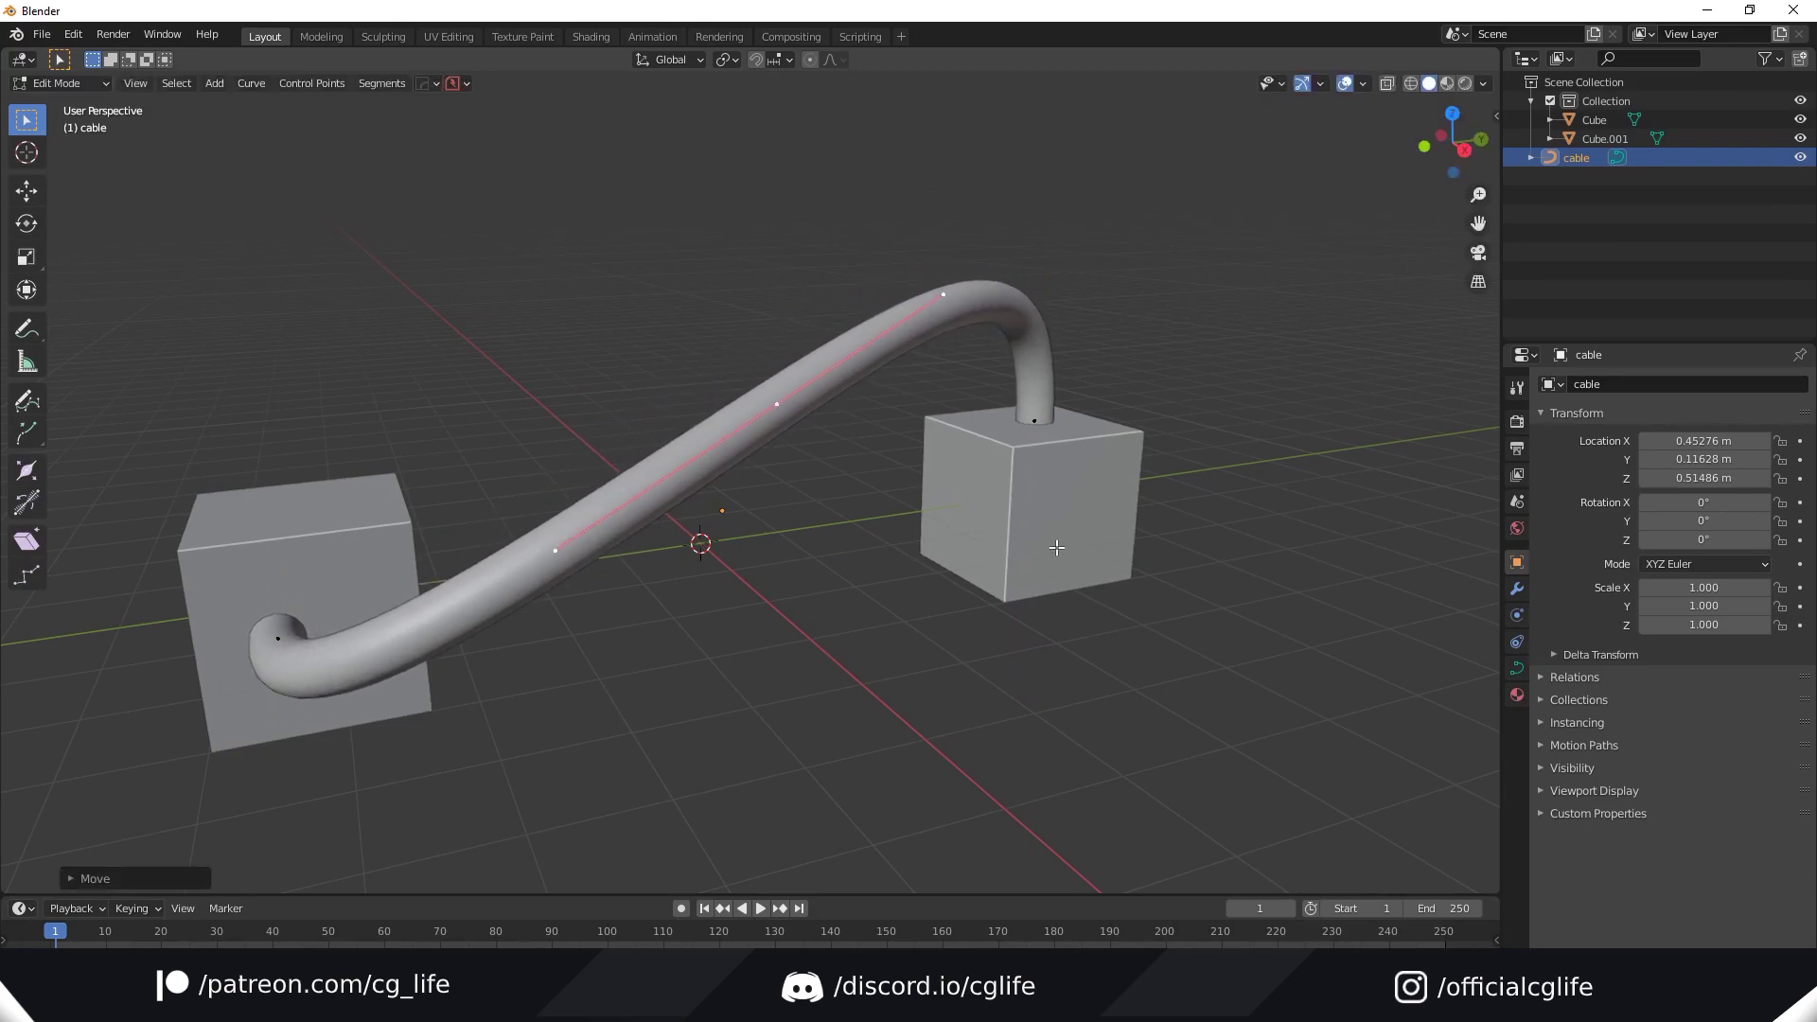
{"action": "middle_click_drag", "start_coordinate": [1034, 562], "coordinate": [1017, 507], "text": "shift"}
Step: Add a Bezier point on the cable's left section and return to Object Mode
{"action": "key", "text": "shift+alt+c"}
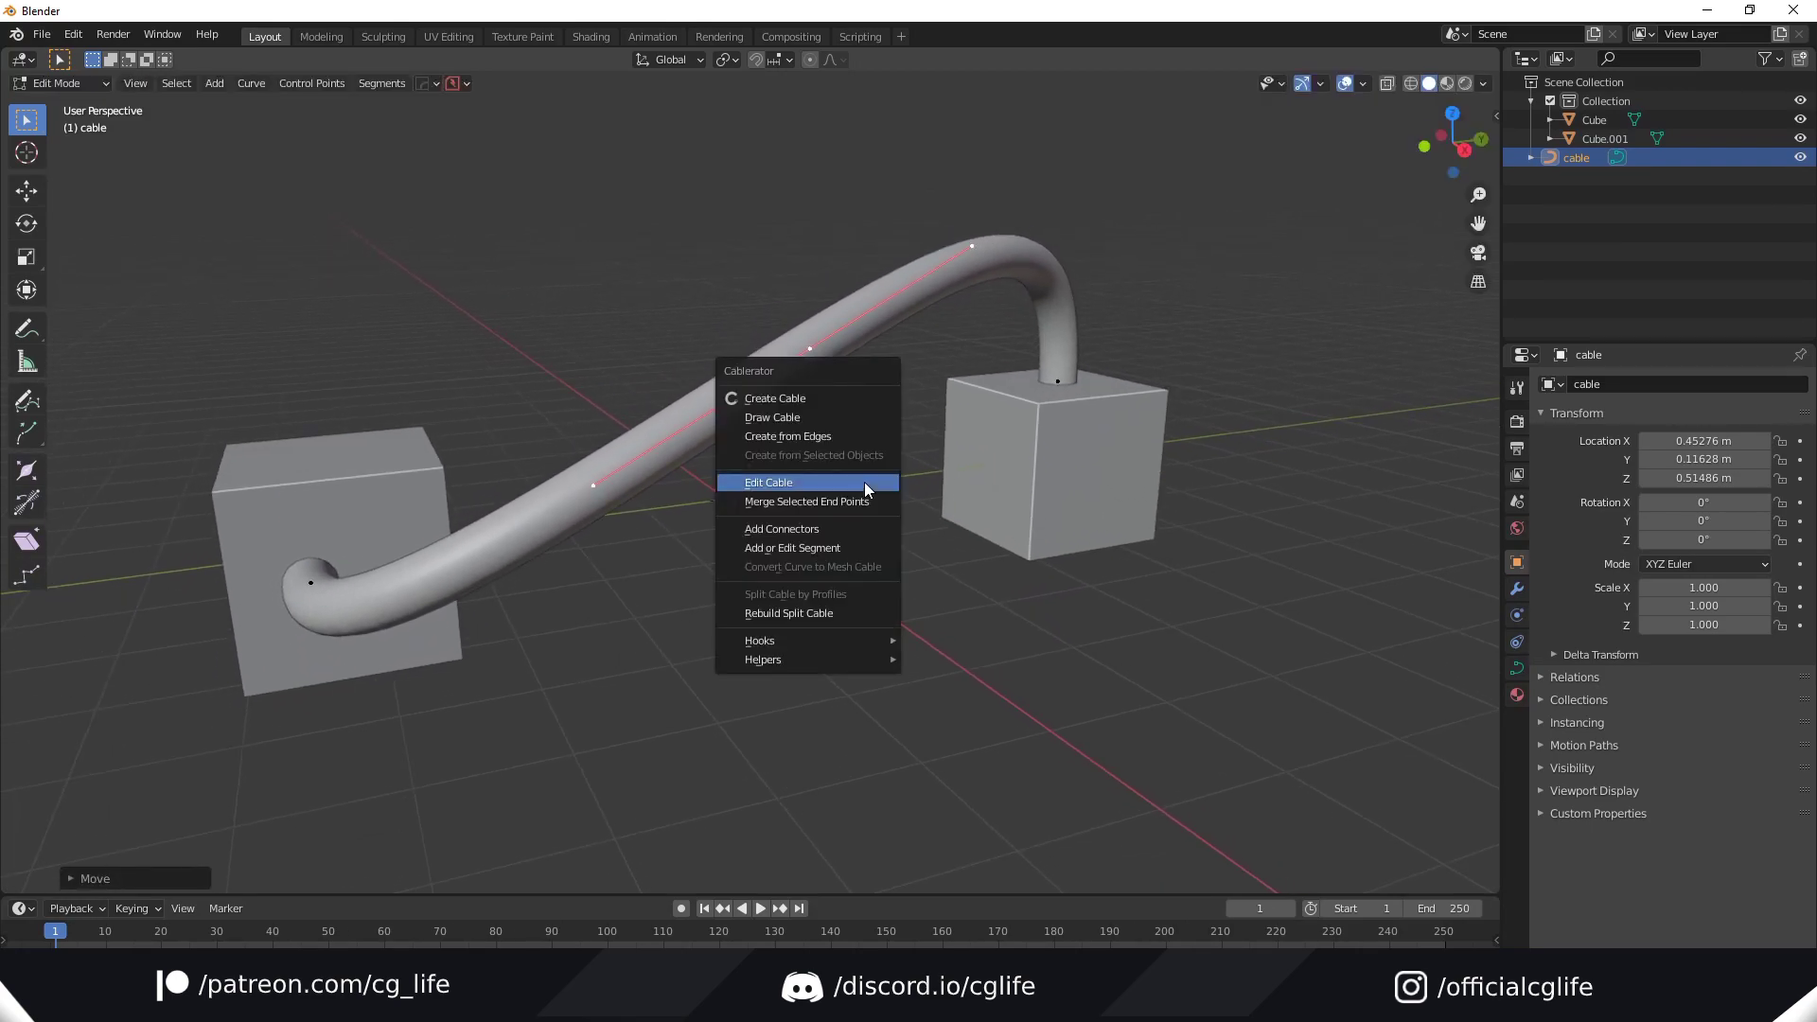
{"action": "mouse_move", "coordinate": [858, 657]}
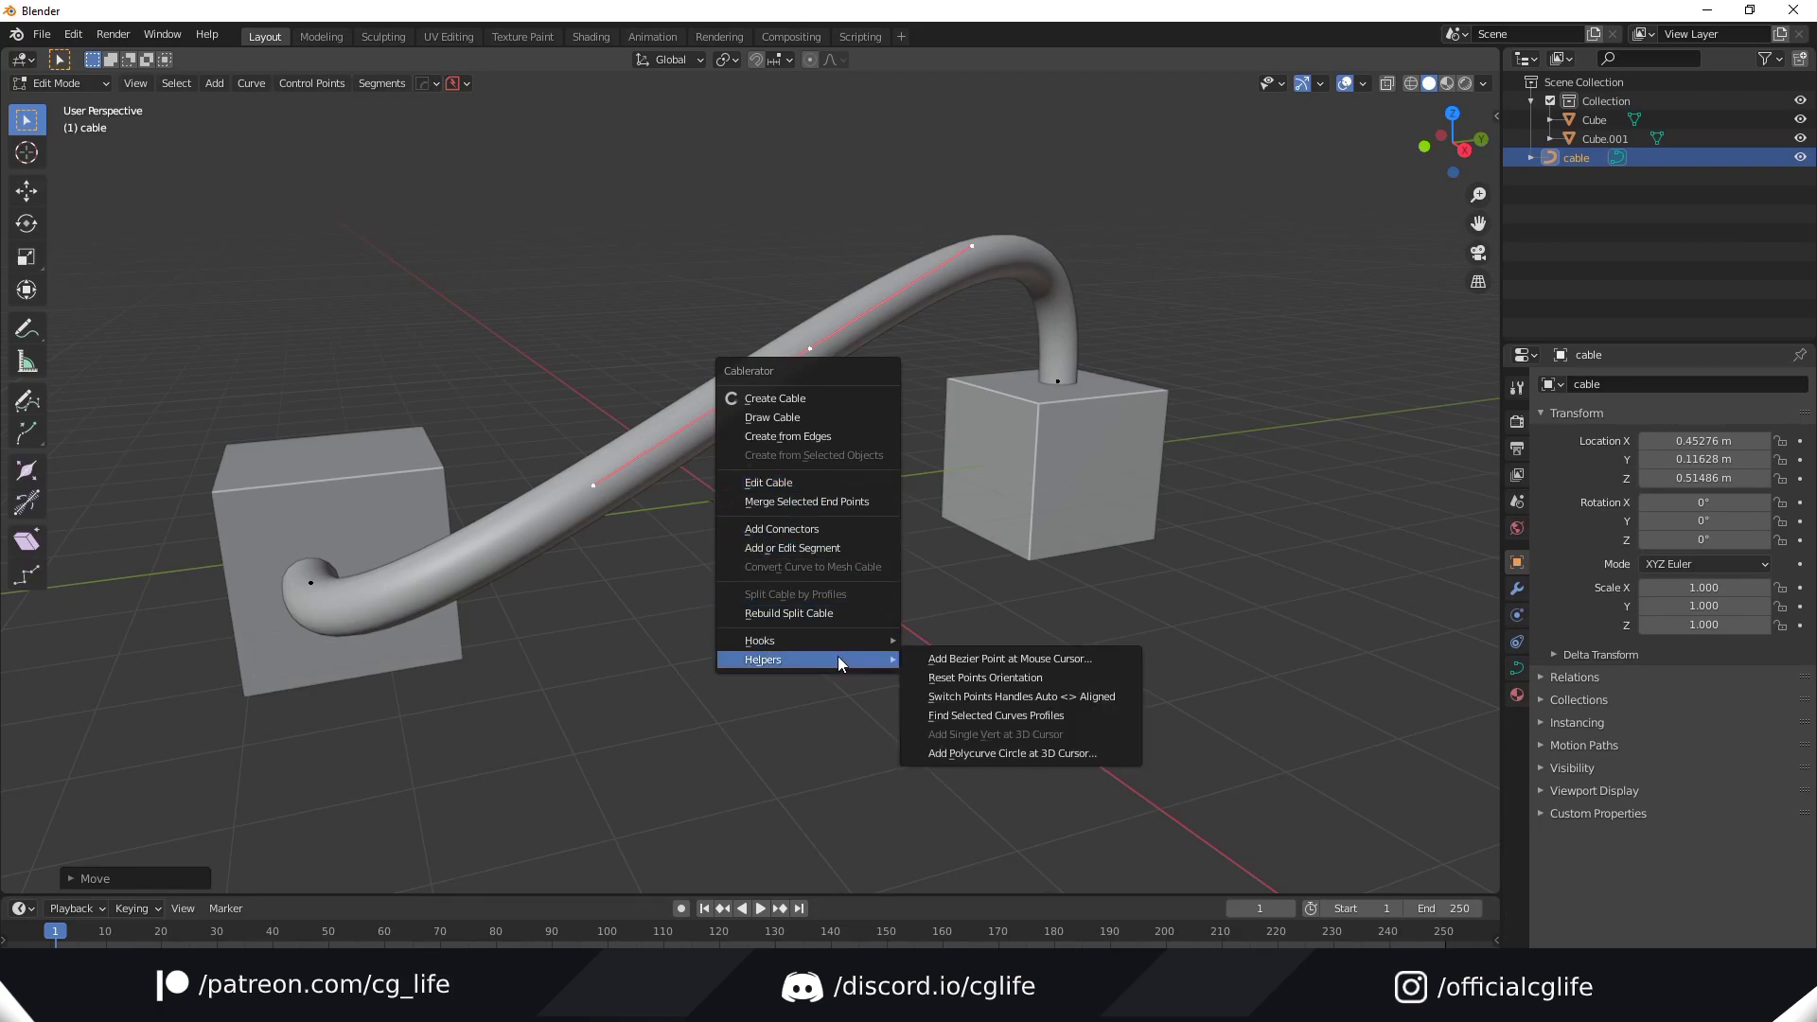
{"action": "left_click", "coordinate": [1010, 660]}
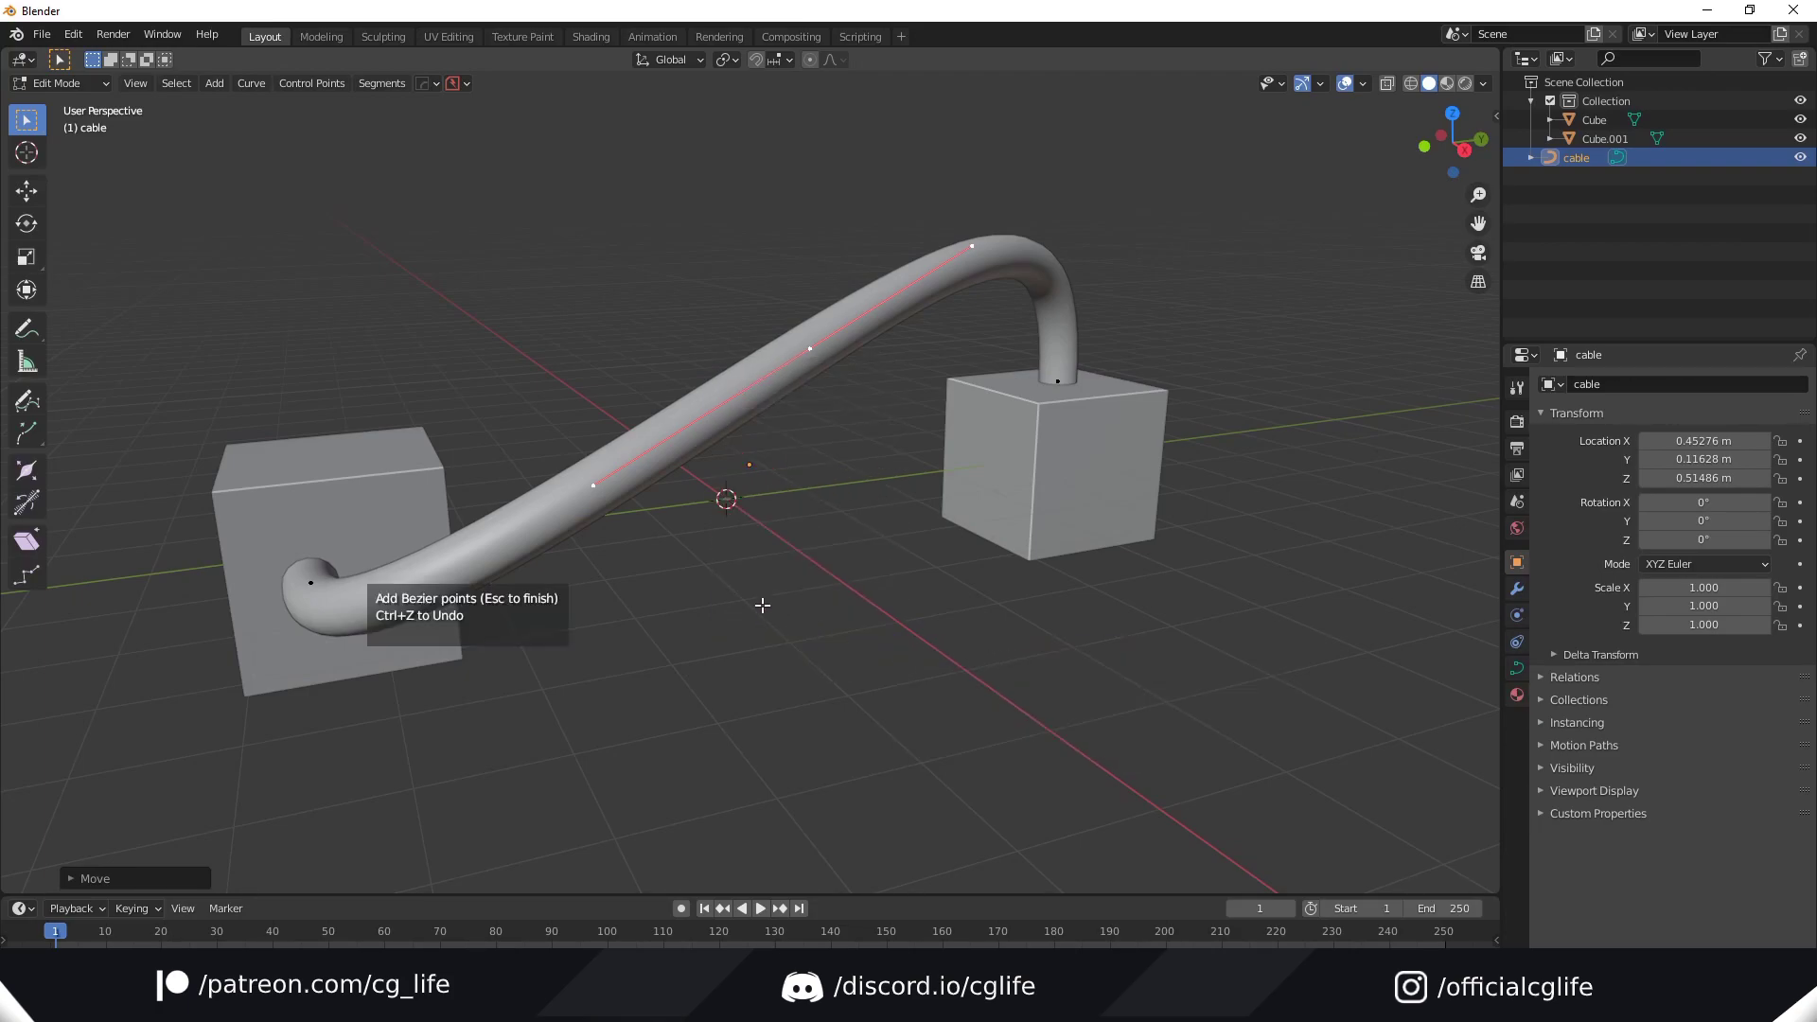
{"action": "left_click", "coordinate": [489, 545]}
{"action": "key", "text": "Escape"}
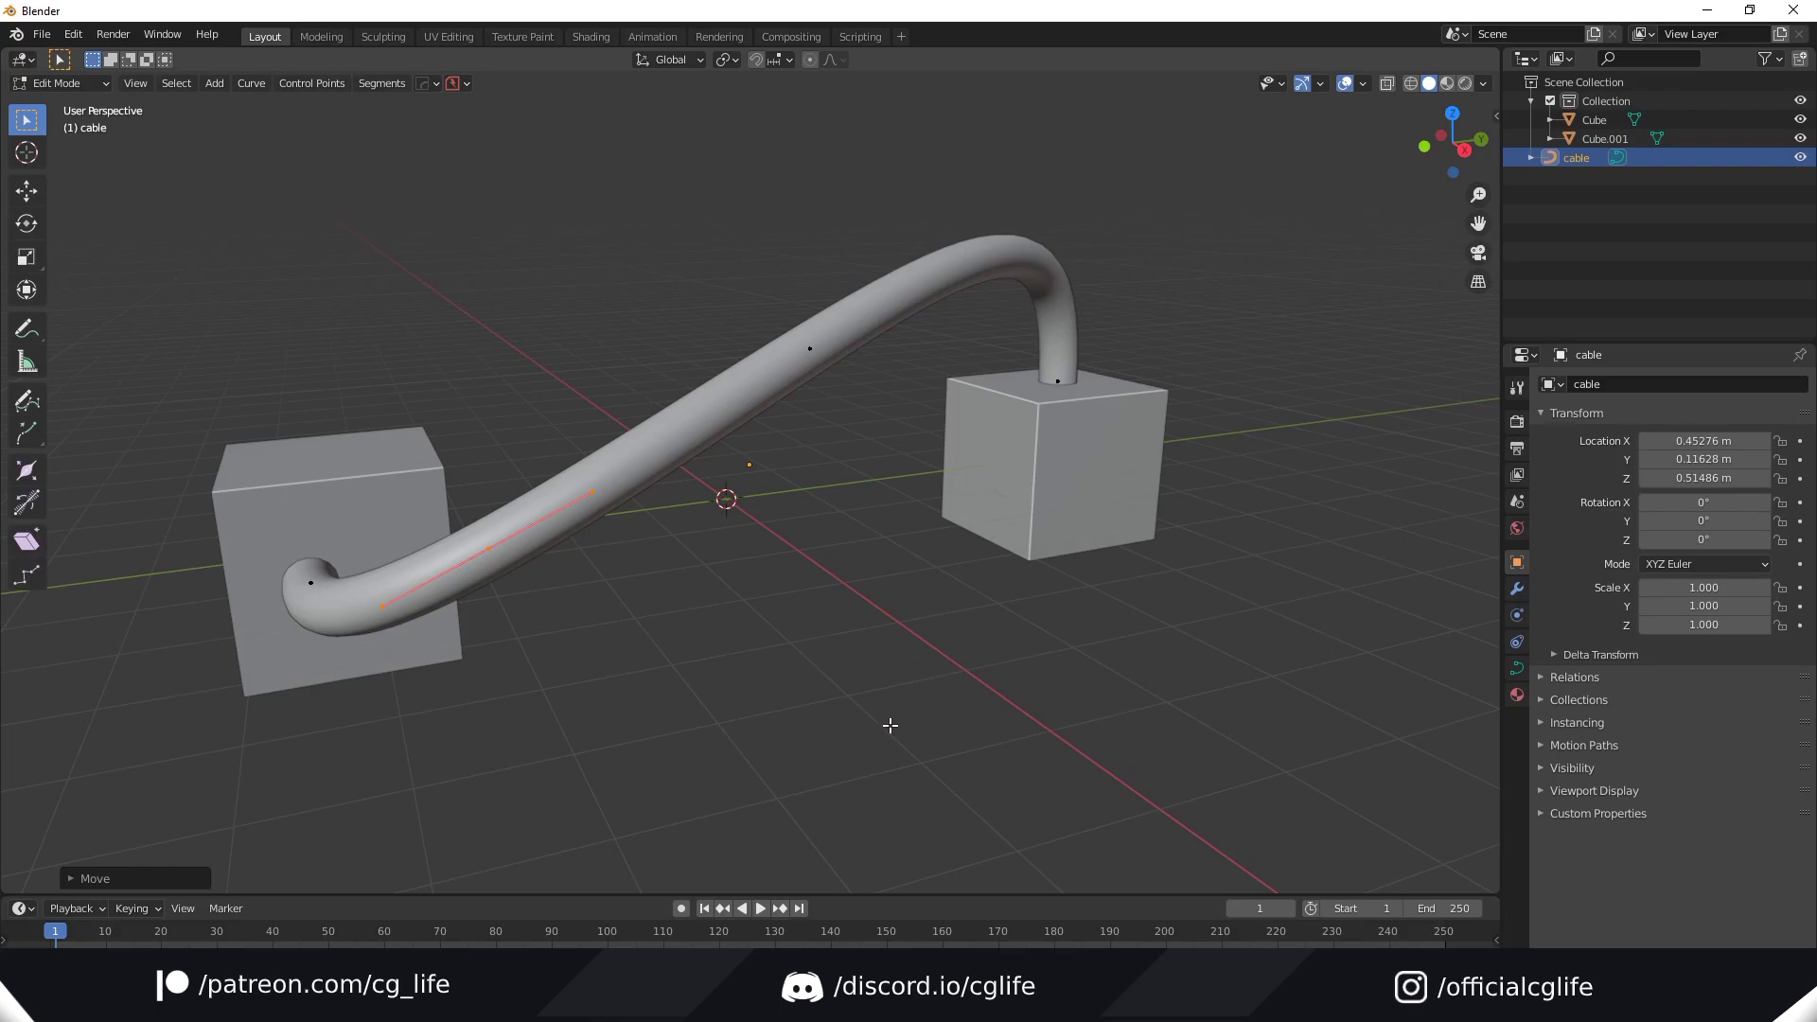
{"action": "key", "text": "Tab"}
Step: Delete the cable and right cube, and move the remaining cube along Y to the origin
{"action": "middle_click_drag", "start_coordinate": [772, 558], "coordinate": [807, 589], "text": "shift"}
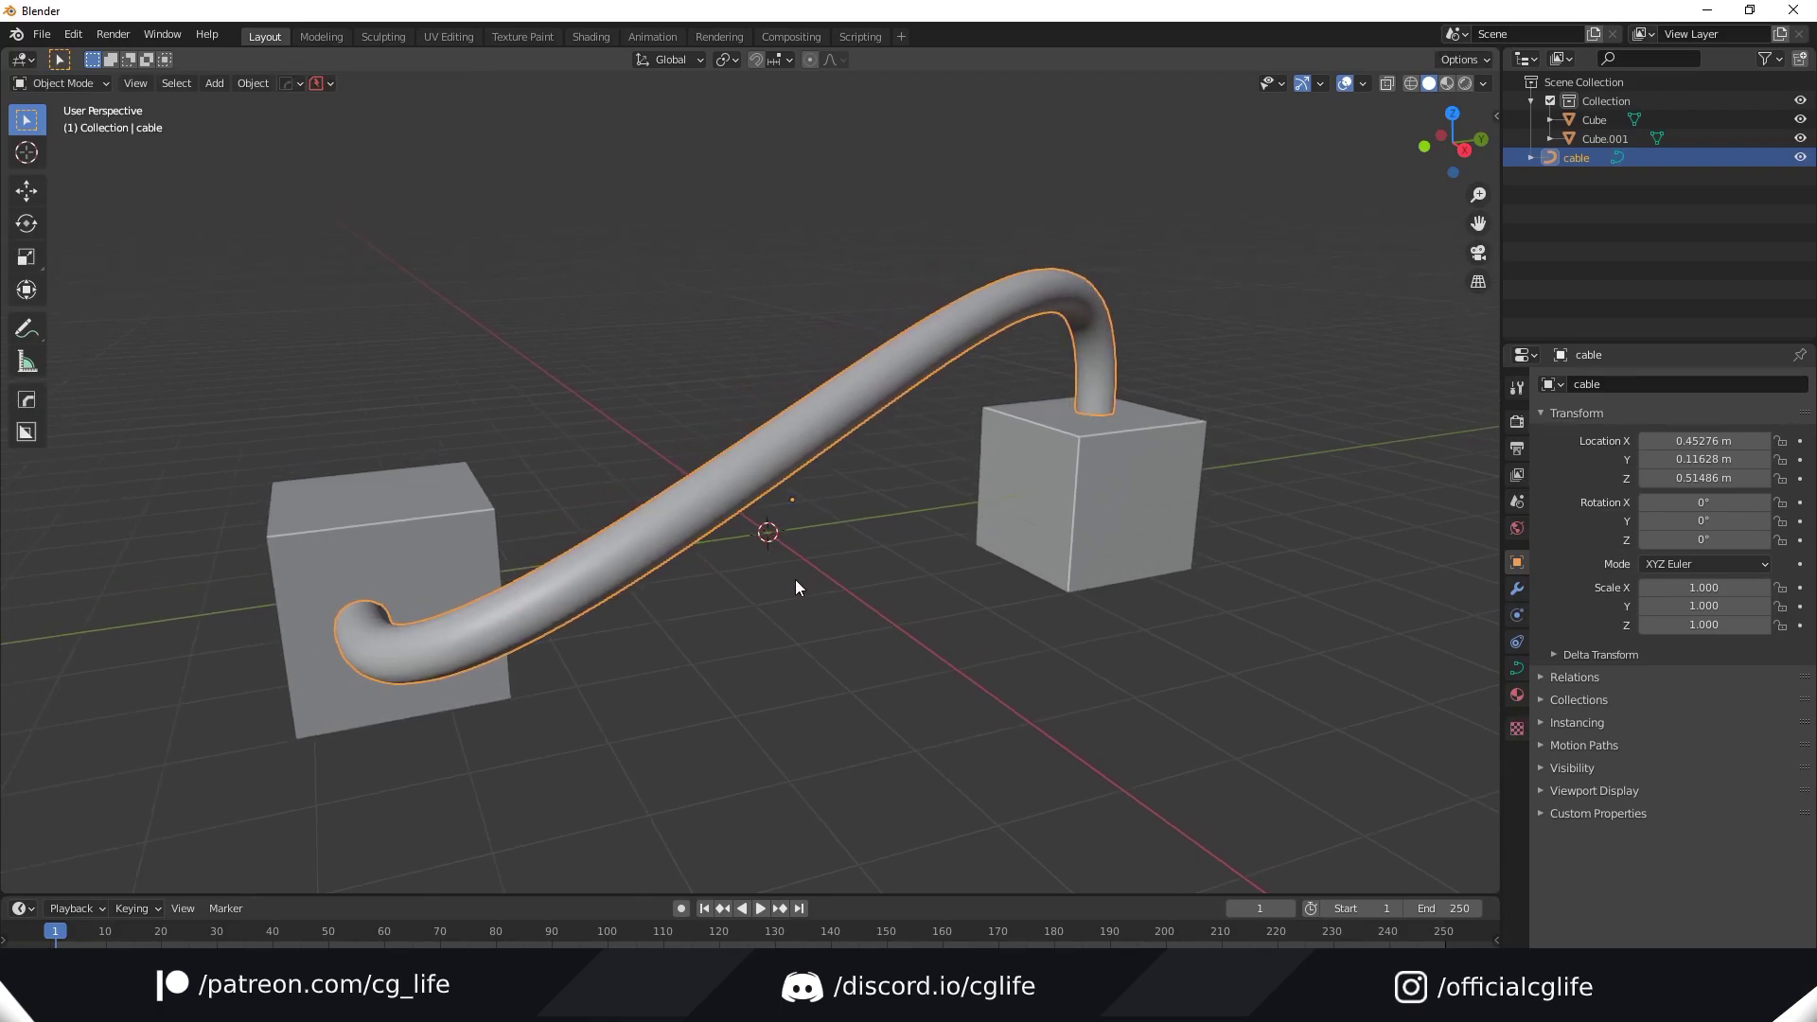
{"action": "key", "text": "Delete"}
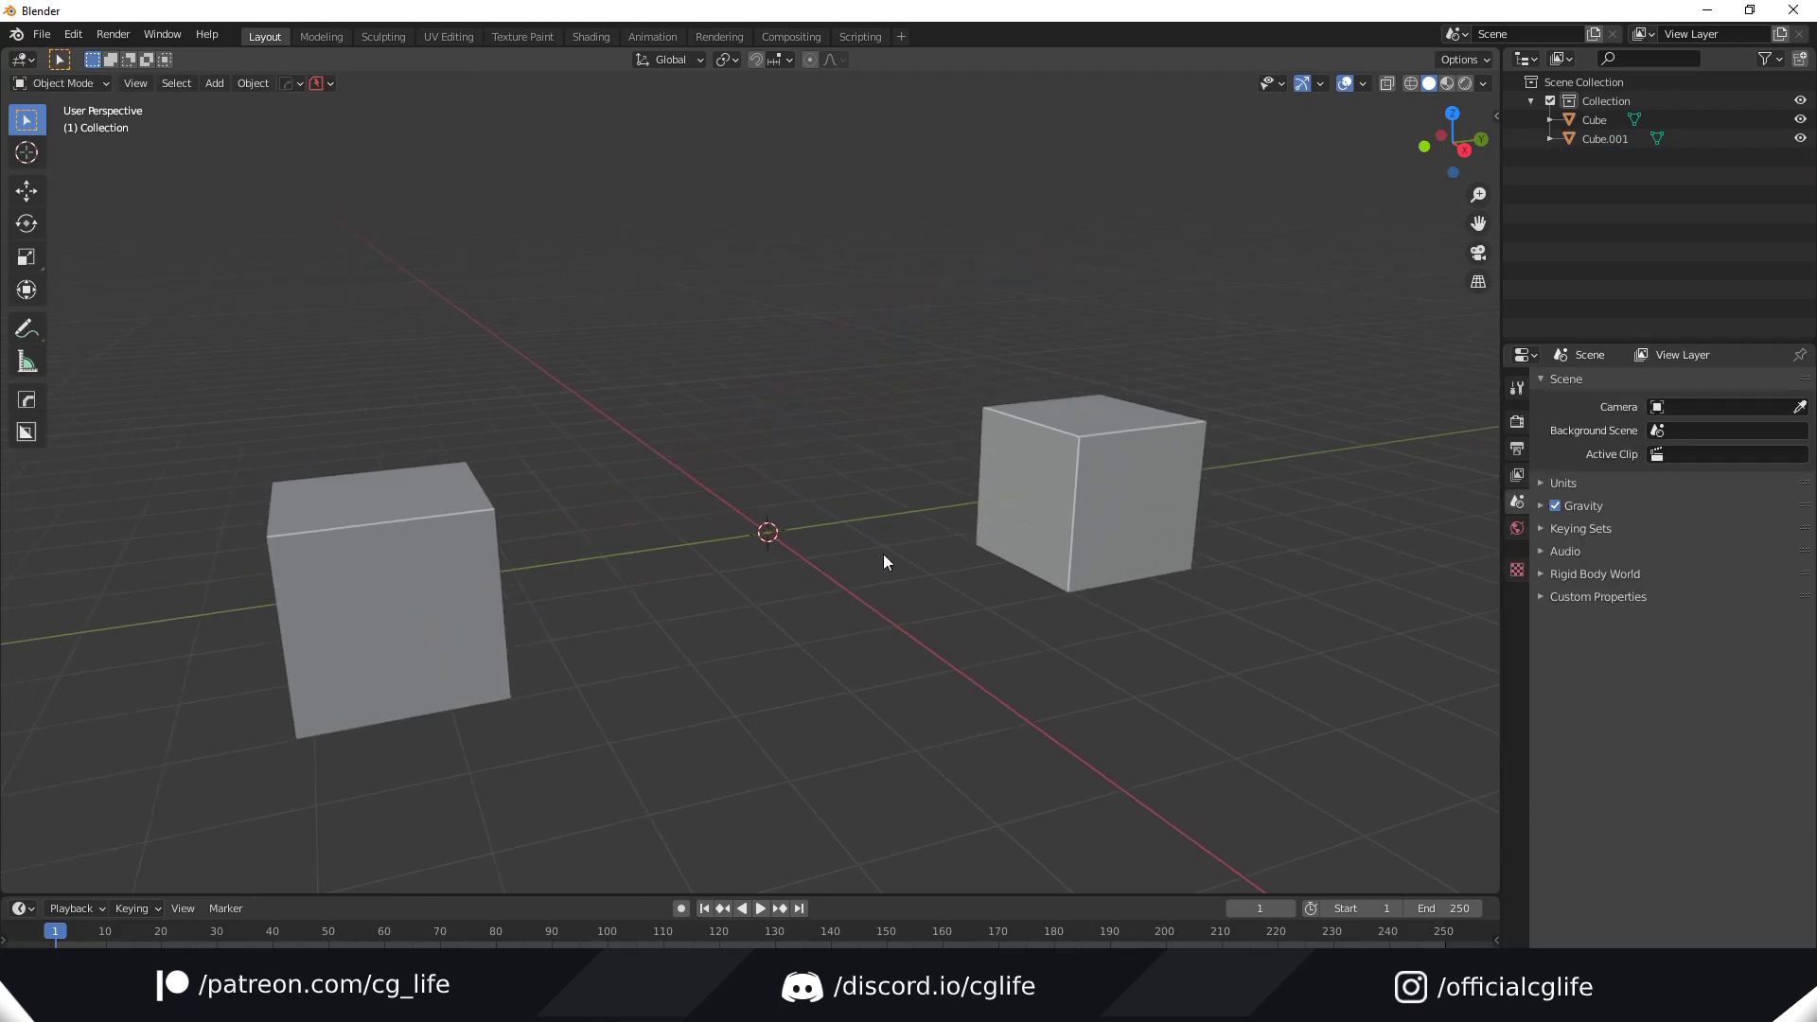
{"action": "left_click", "coordinate": [1063, 480]}
{"action": "key", "text": "Delete"}
{"action": "left_click", "coordinate": [424, 560]}
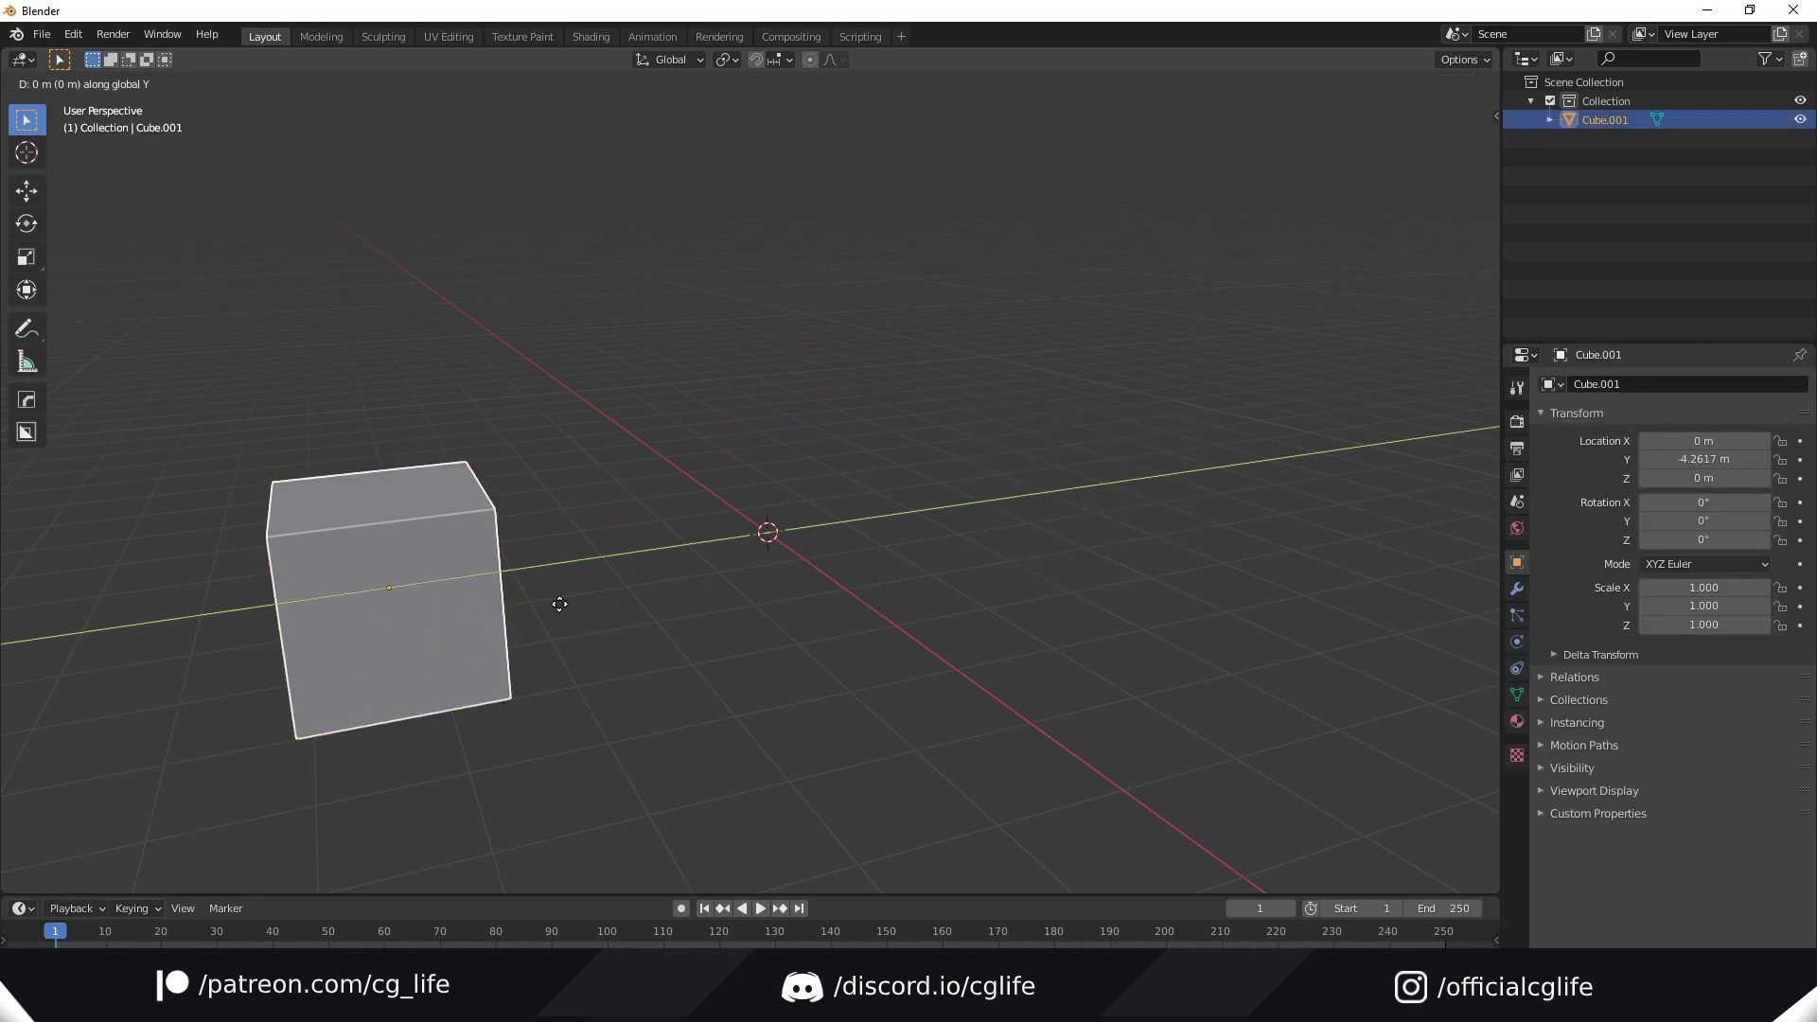
{"action": "key", "text": "g"}
{"action": "key", "text": "y"}
{"action": "left_click", "coordinate": [991, 564]}
{"action": "scroll", "coordinate": [928, 538], "scroll_direction": "up", "scroll_amount": 3}
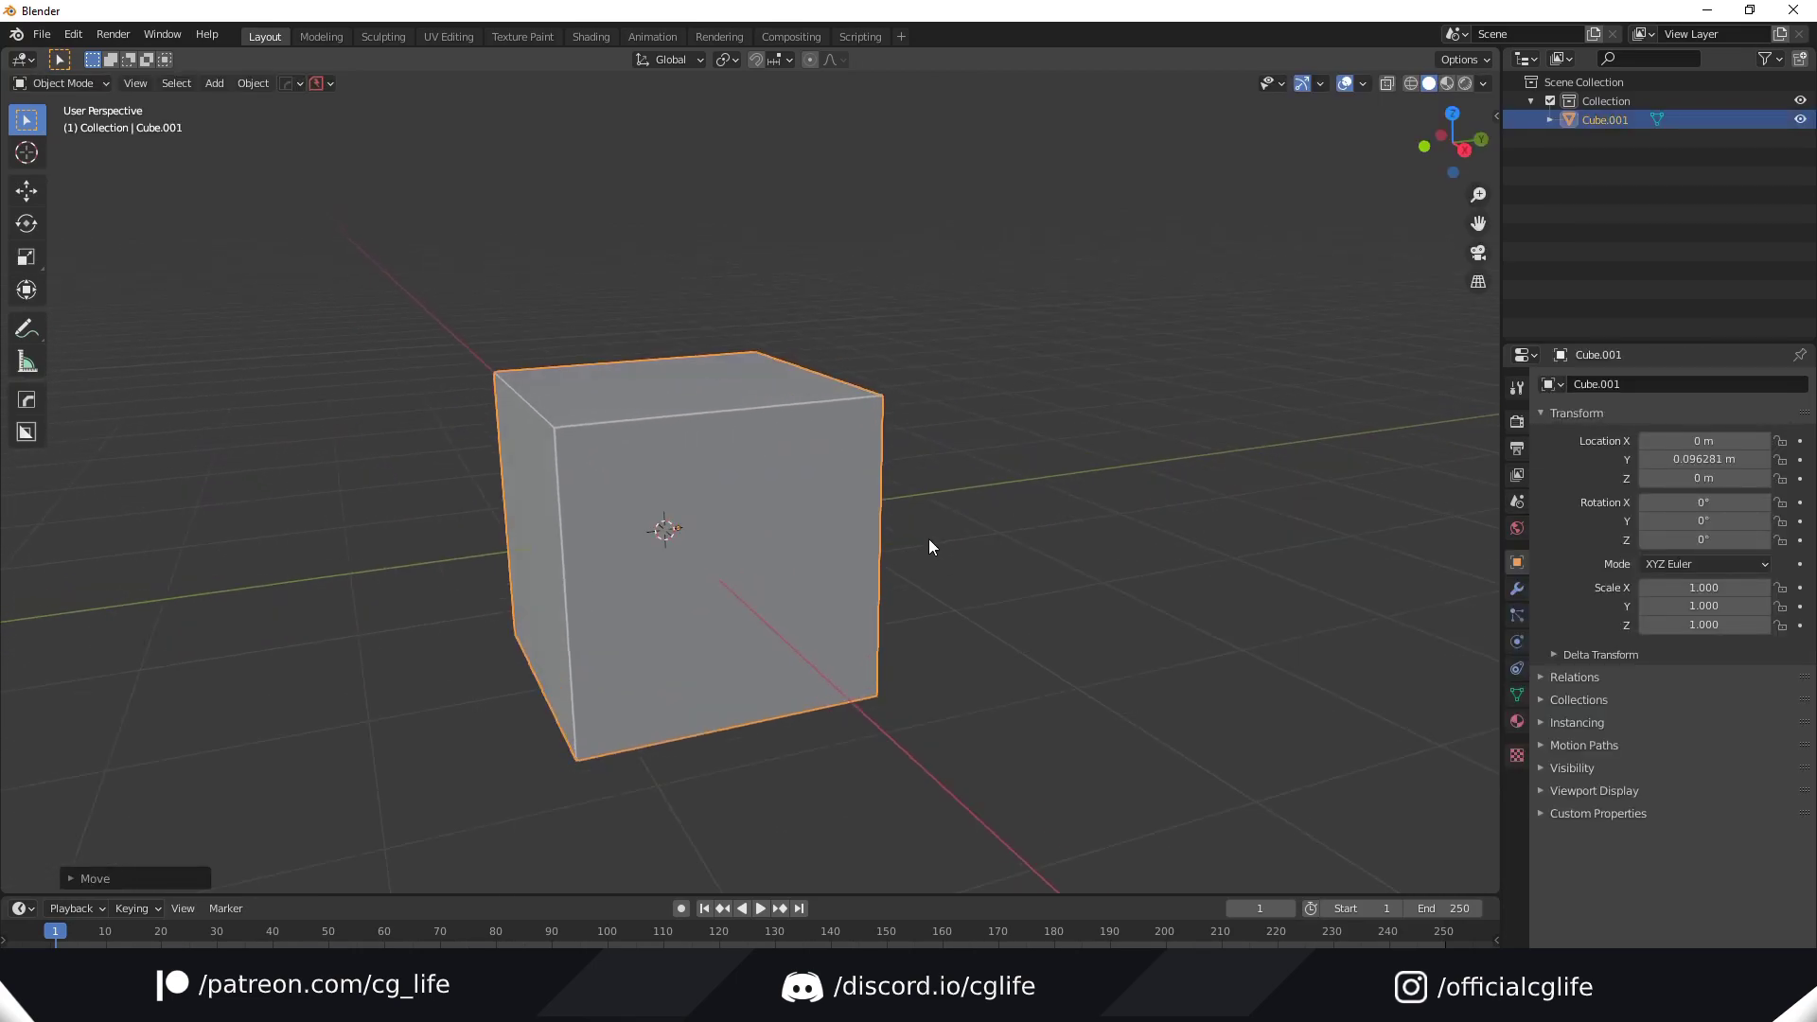
{"action": "middle_click_drag", "start_coordinate": [928, 538], "coordinate": [977, 564]}
{"action": "middle_click_drag", "start_coordinate": [774, 544], "coordinate": [831, 541], "text": "shift"}
Step: Draw a freehand cable from the cube's top down its front face
{"action": "key", "text": "alt+shift+c"}
{"action": "mouse_move", "coordinate": [700, 514]}
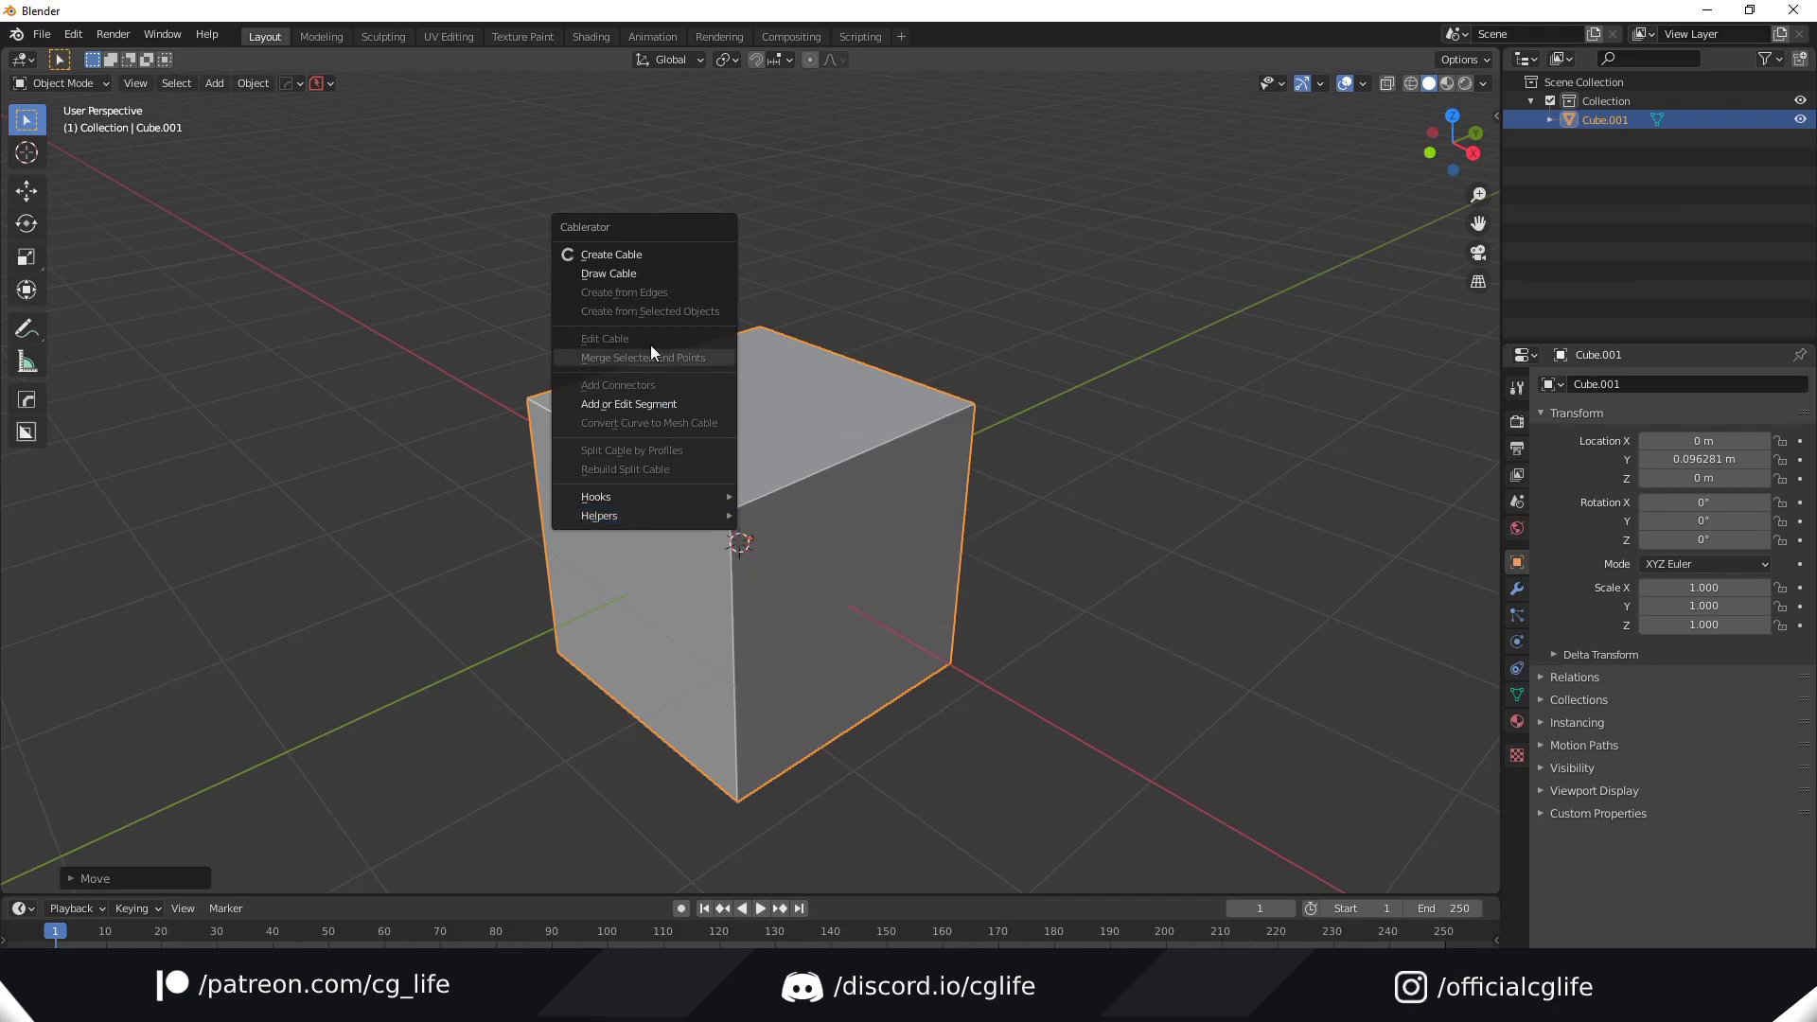
{"action": "left_click", "coordinate": [658, 274]}
{"action": "mouse_move", "coordinate": [734, 271]}
{"action": "middle_mouse_down"}
{"action": "mouse_move", "coordinate": [734, 252]}
{"action": "mouse_move", "coordinate": [830, 320]}
{"action": "middle_mouse_up"}
{"action": "mouse_move", "coordinate": [742, 301]}
{"action": "left_mouse_down"}
{"action": "mouse_move", "coordinate": [667, 443]}
{"action": "mouse_move", "coordinate": [664, 625]}
{"action": "left_mouse_up"}
{"action": "mouse_move", "coordinate": [836, 566]}
{"action": "middle_mouse_down"}
{"action": "mouse_move", "coordinate": [1059, 511]}
{"action": "mouse_move", "coordinate": [678, 530]}
{"action": "mouse_move", "coordinate": [822, 548]}
{"action": "middle_mouse_up"}
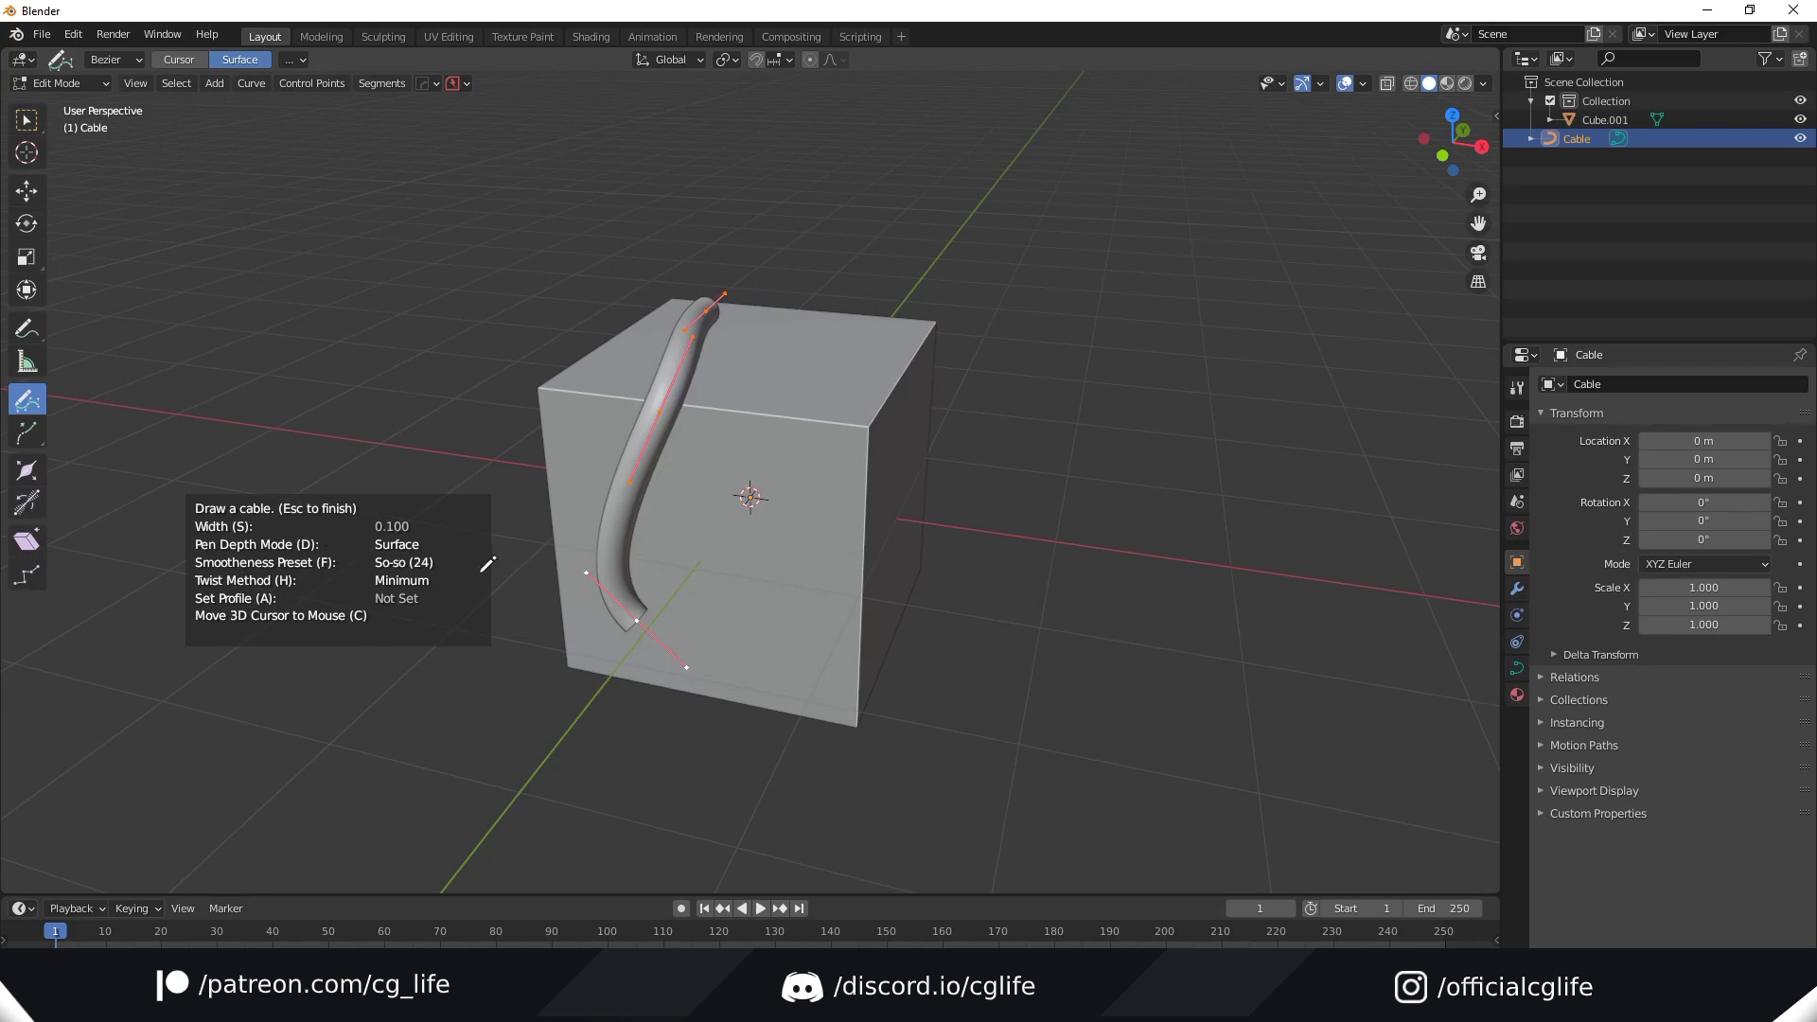
Step: Make the cable's pen depth follow the 3D cursor and cycle its smoothness presets
{"action": "middle_click_drag", "start_coordinate": [483, 570], "coordinate": [419, 552]}
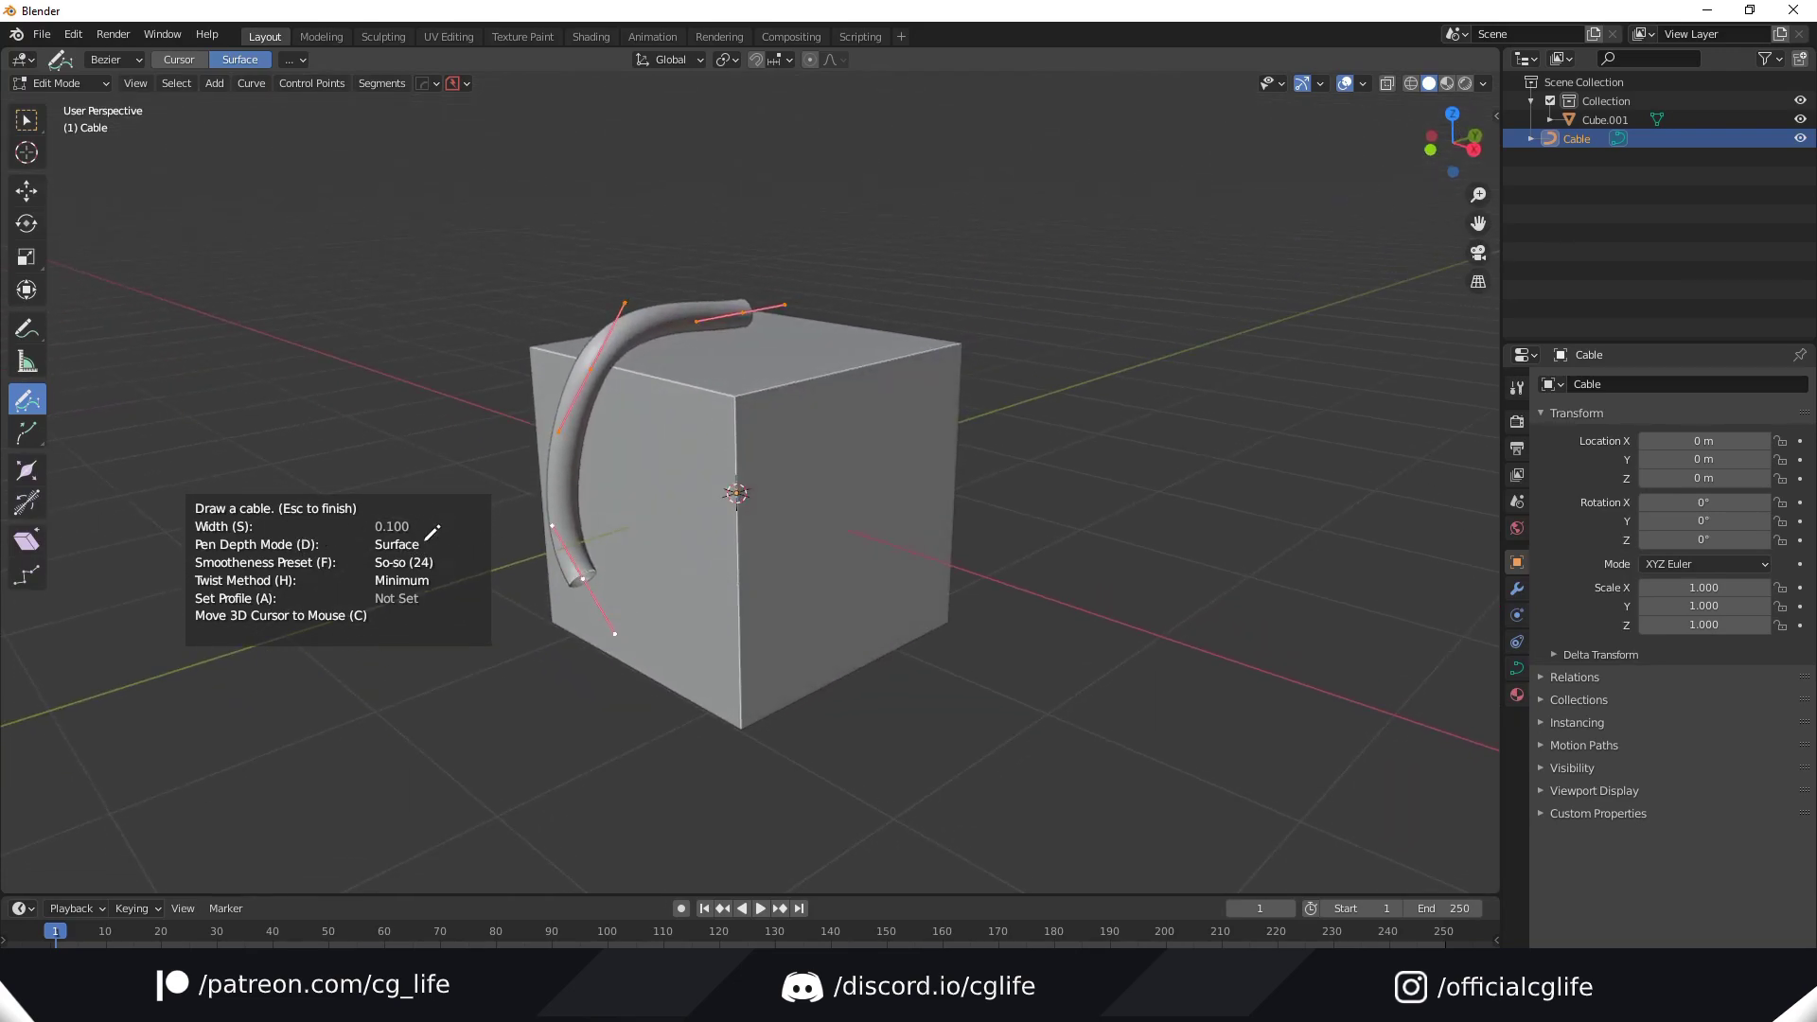
{"action": "key", "text": "d"}
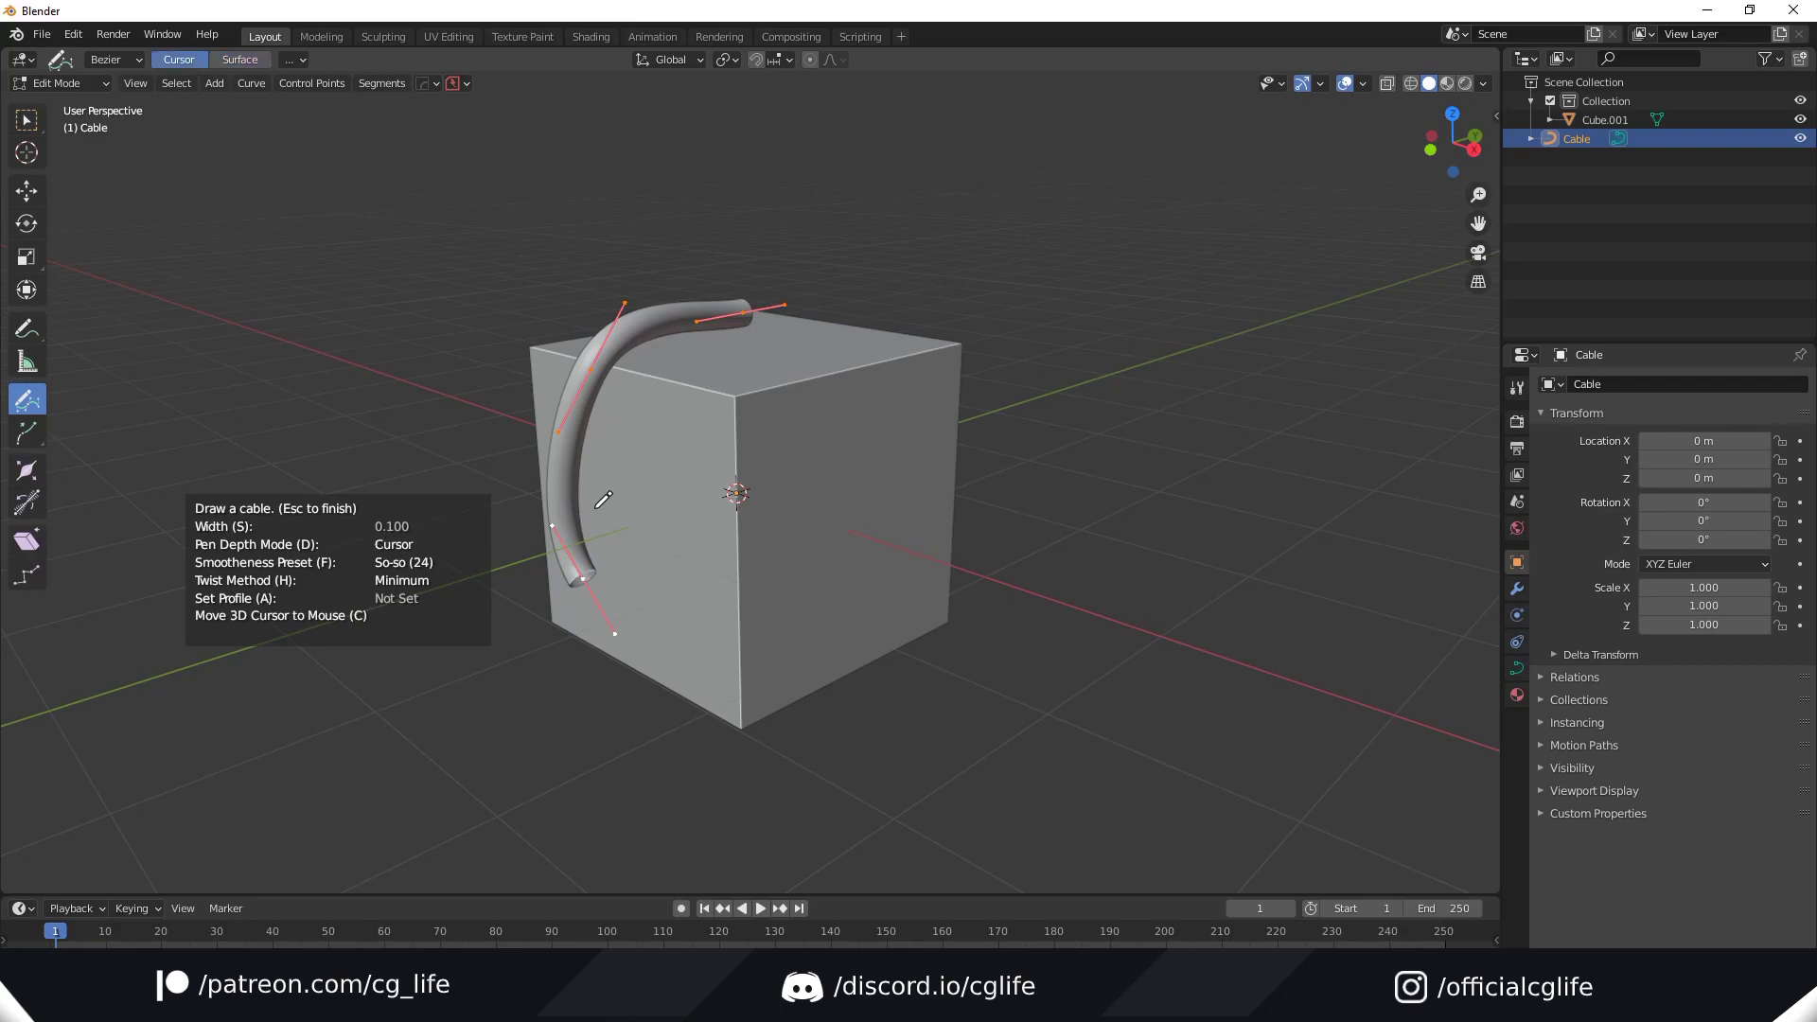
{"action": "middle_click_drag", "start_coordinate": [601, 500], "coordinate": [940, 540]}
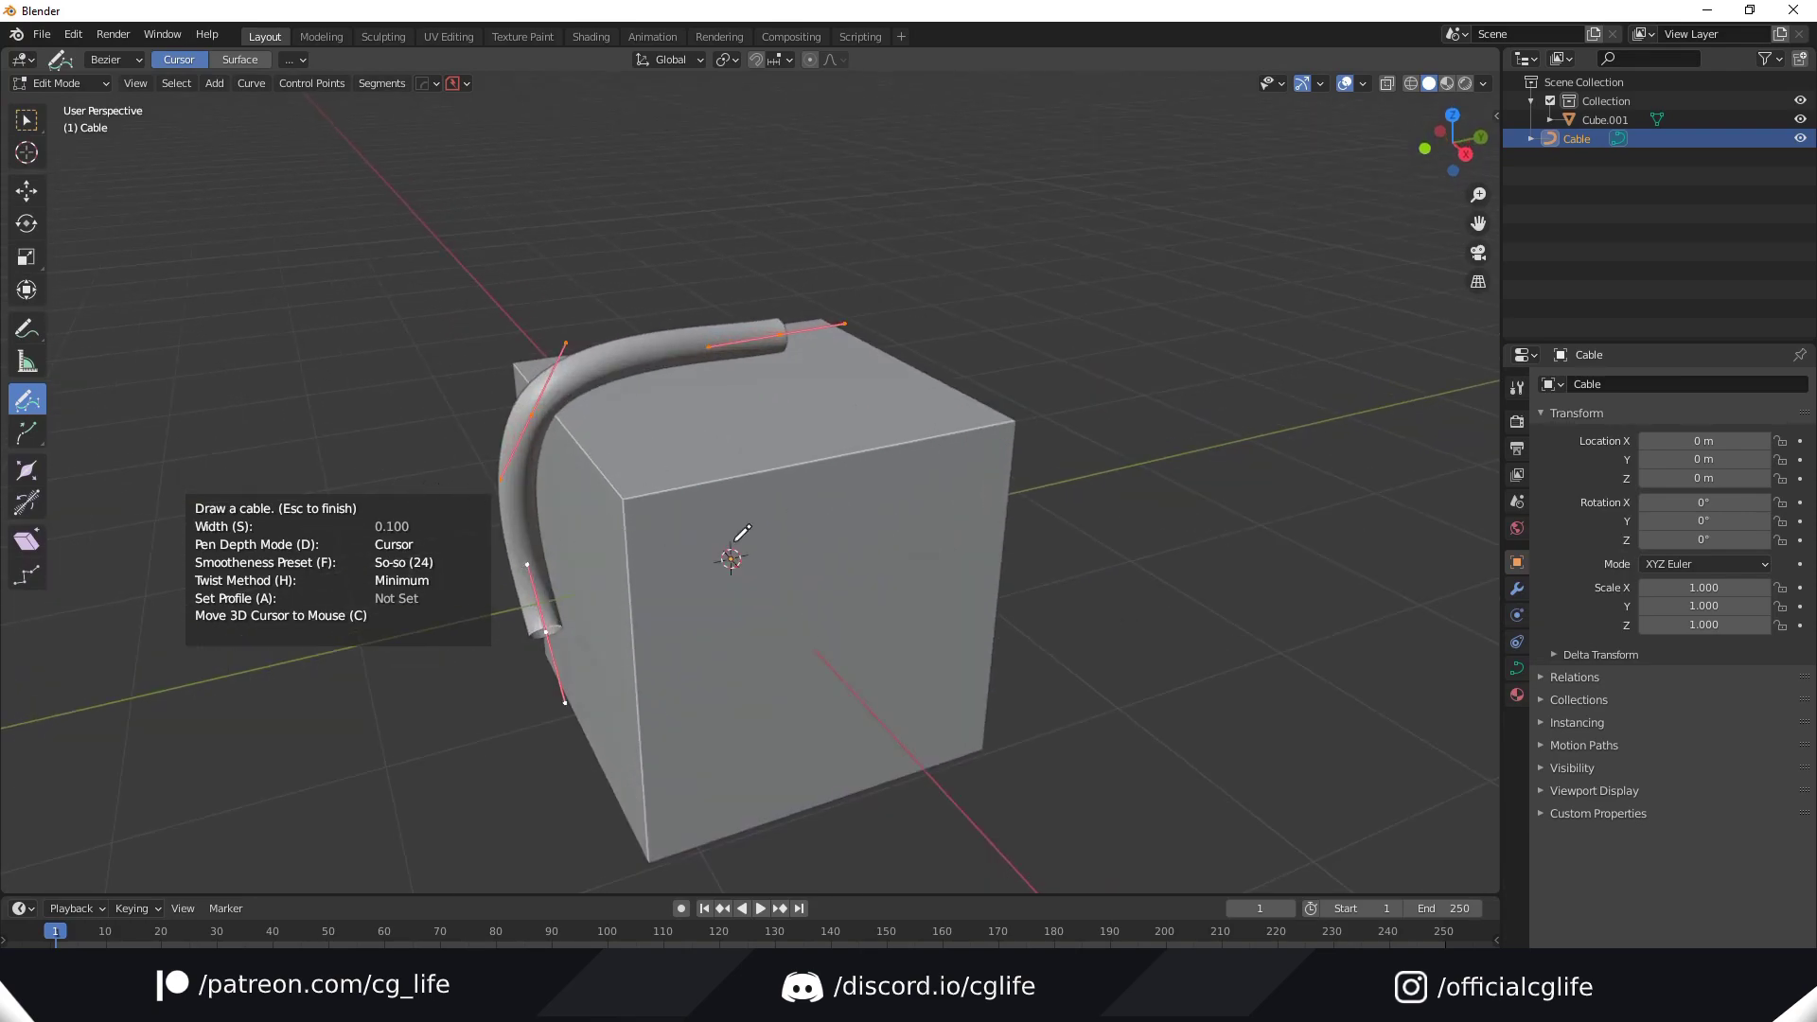
{"action": "key", "text": "f"}
{"action": "key", "text": "f"}
{"action": "key", "text": "f"}
{"action": "scroll", "coordinate": [793, 535], "scroll_direction": "down", "scroll_amount": 4}
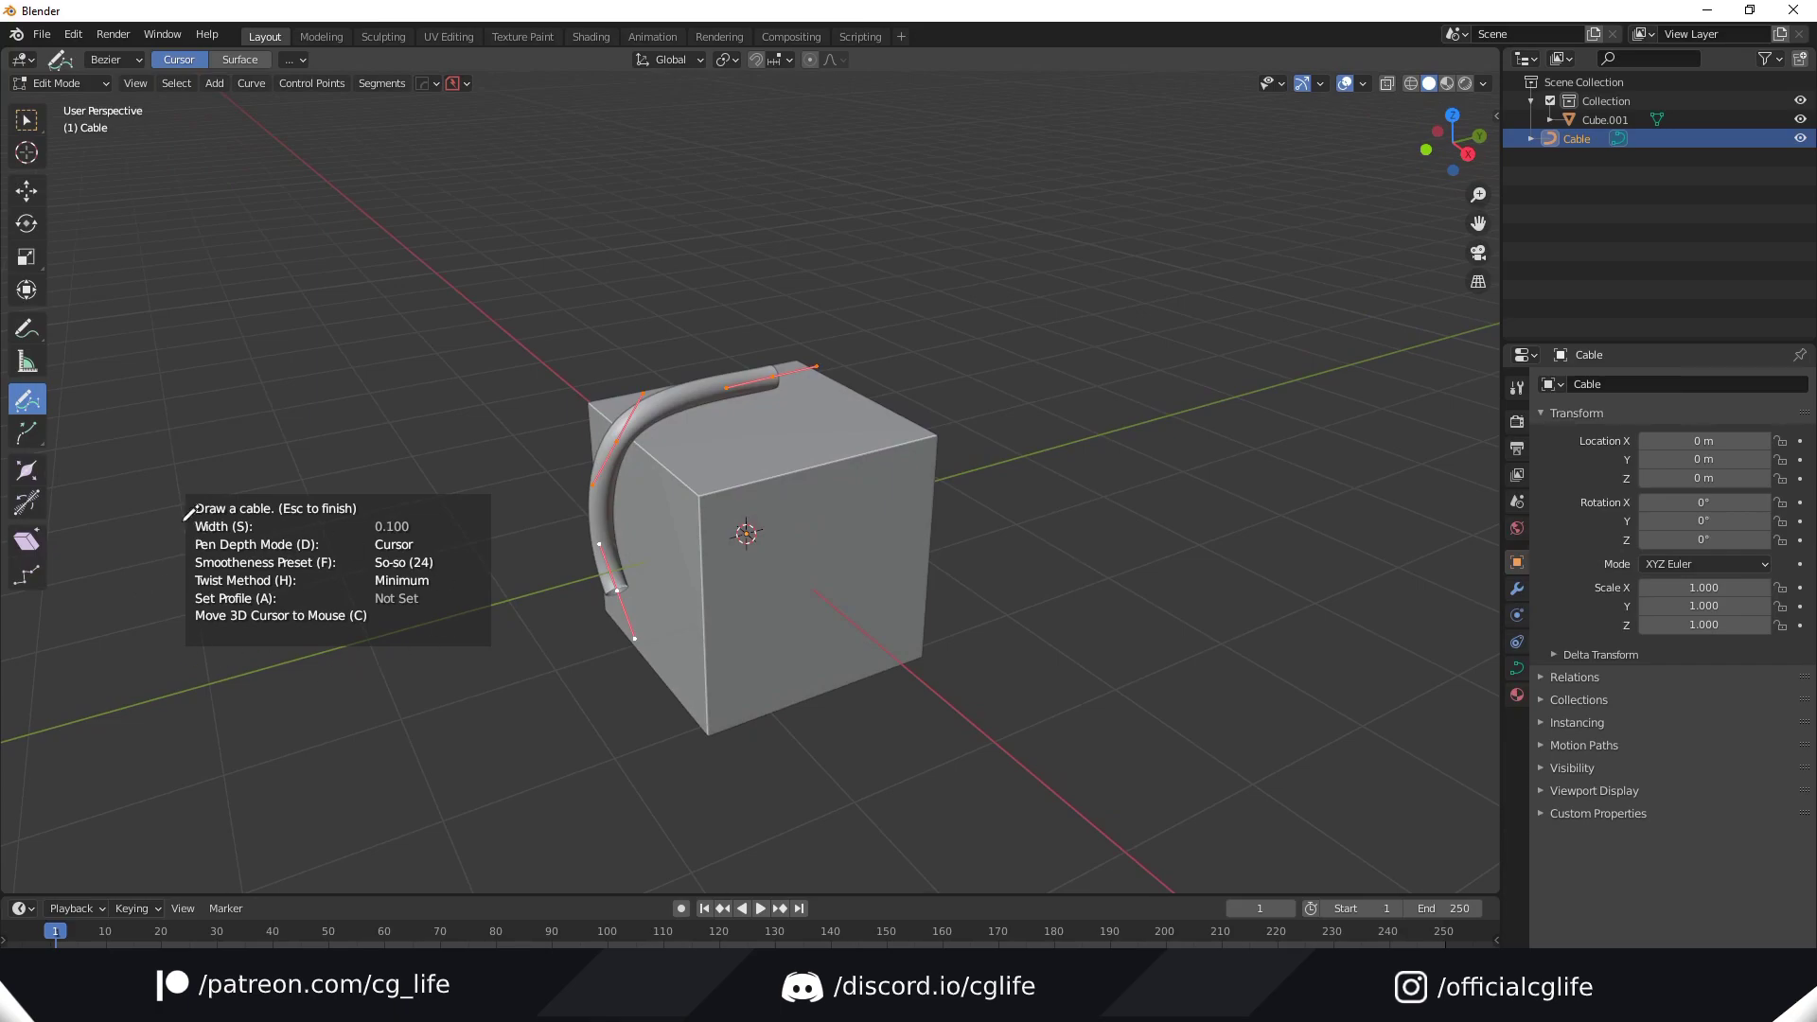
{"action": "scroll", "coordinate": [794, 589], "scroll_direction": "up", "scroll_amount": 5}
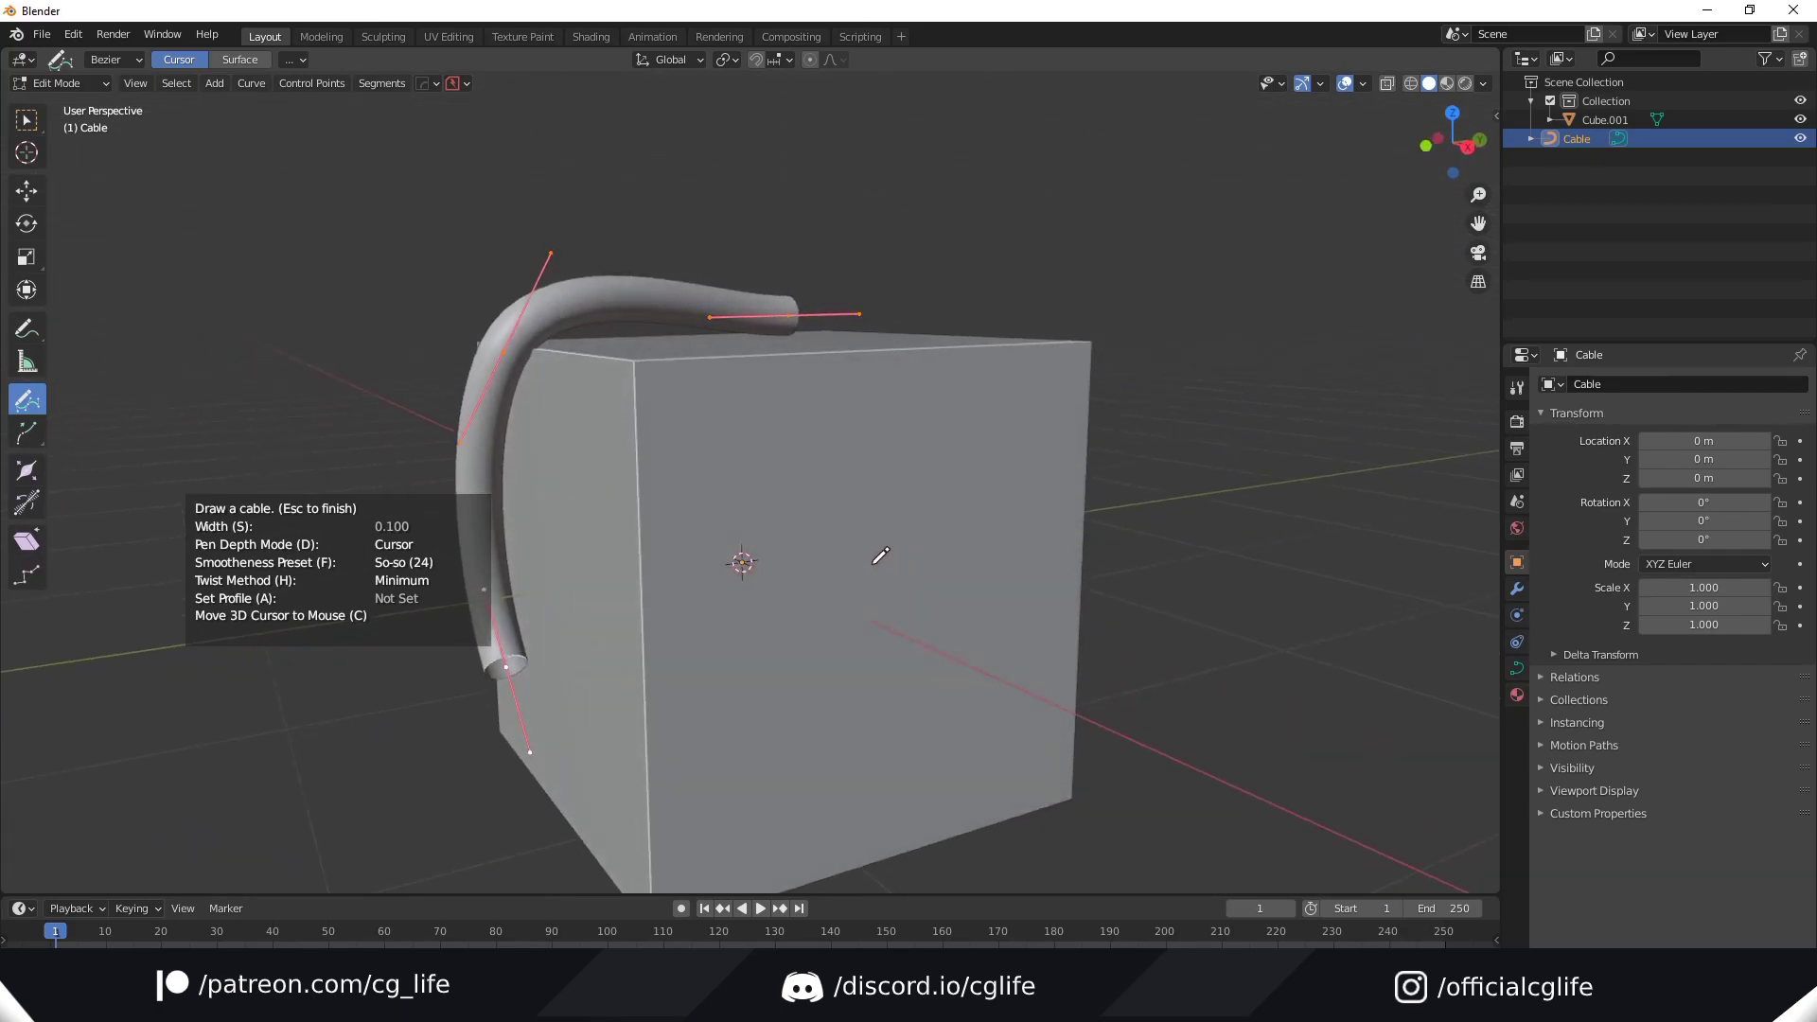
{"action": "middle_click_drag", "start_coordinate": [855, 568], "coordinate": [1047, 507]}
Step: Try other twist methods on the drawn cable, keeping width 0.100 and Minimum twist
{"action": "key", "text": "h"}
{"action": "key", "text": "h"}
{"action": "scroll", "coordinate": [1069, 635], "scroll_direction": "up", "scroll_amount": 5}
{"action": "middle_click_drag", "start_coordinate": [1070, 634], "coordinate": [984, 545]}
{"action": "key", "text": "h"}
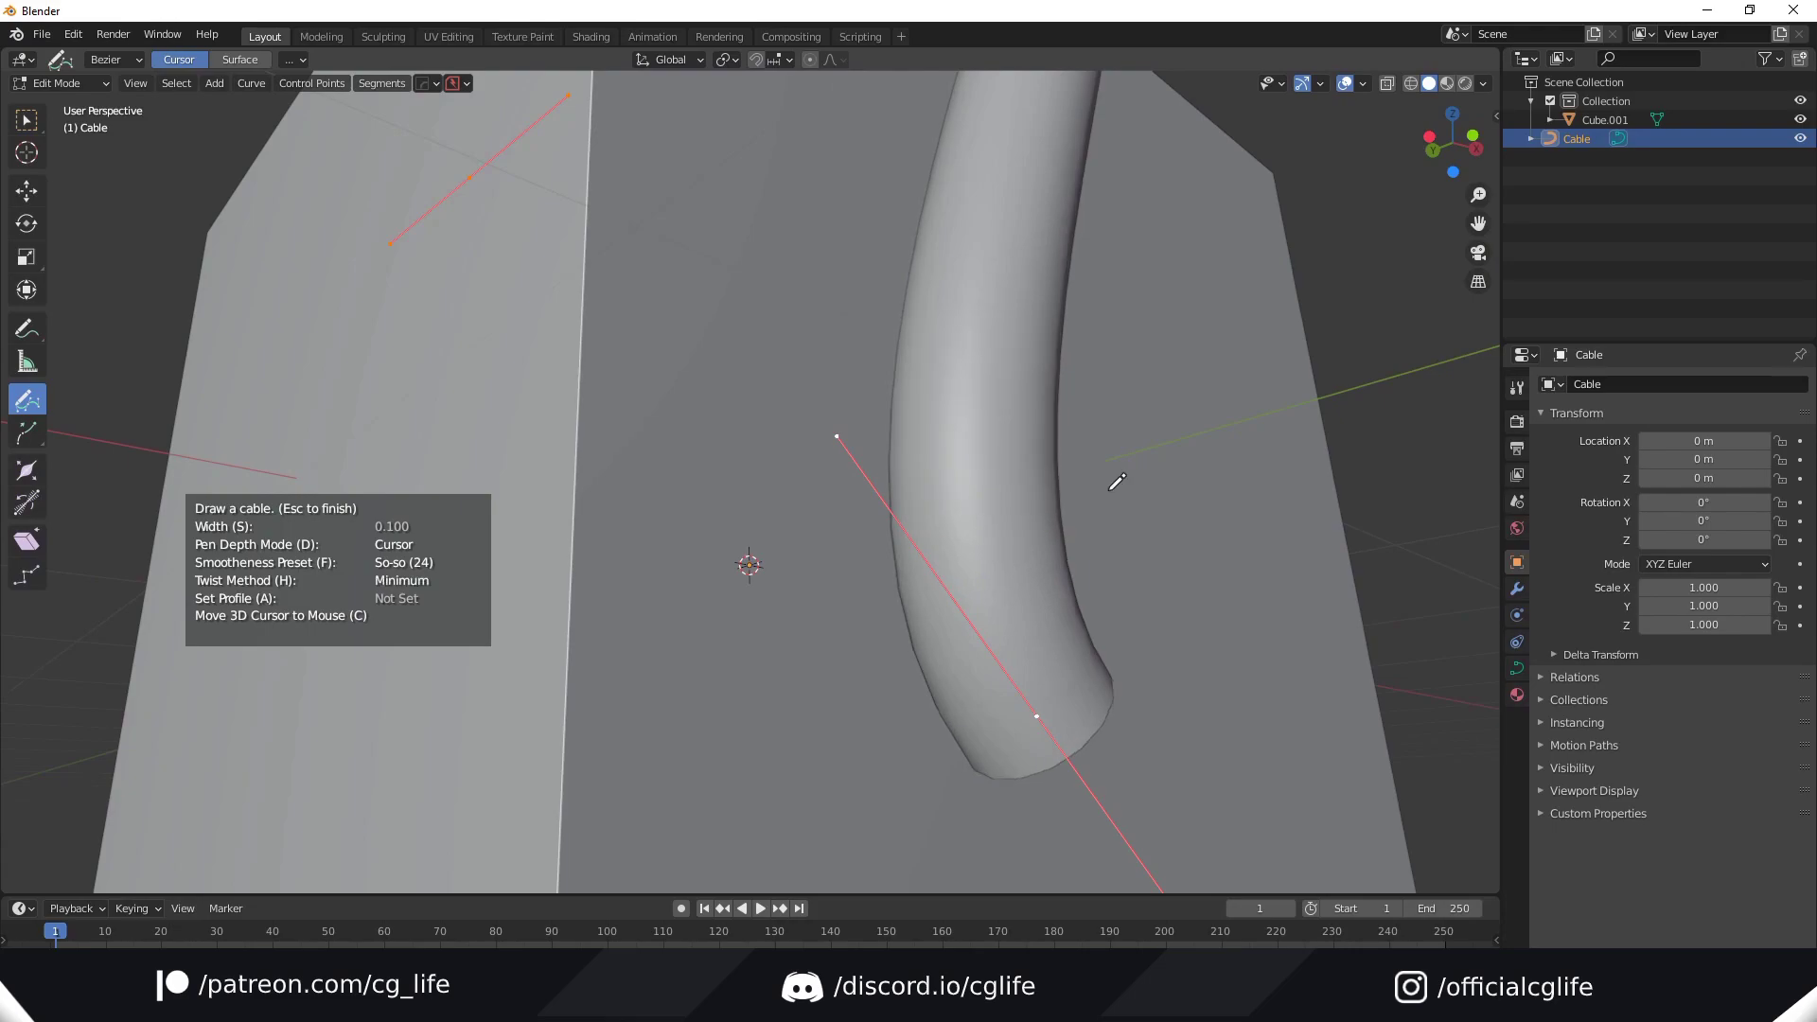
{"action": "middle_click_drag", "start_coordinate": [1117, 482], "coordinate": [720, 527]}
{"action": "scroll", "coordinate": [998, 520], "scroll_direction": "down", "scroll_amount": 5}
{"action": "middle_click_drag", "start_coordinate": [945, 335], "coordinate": [886, 402]}
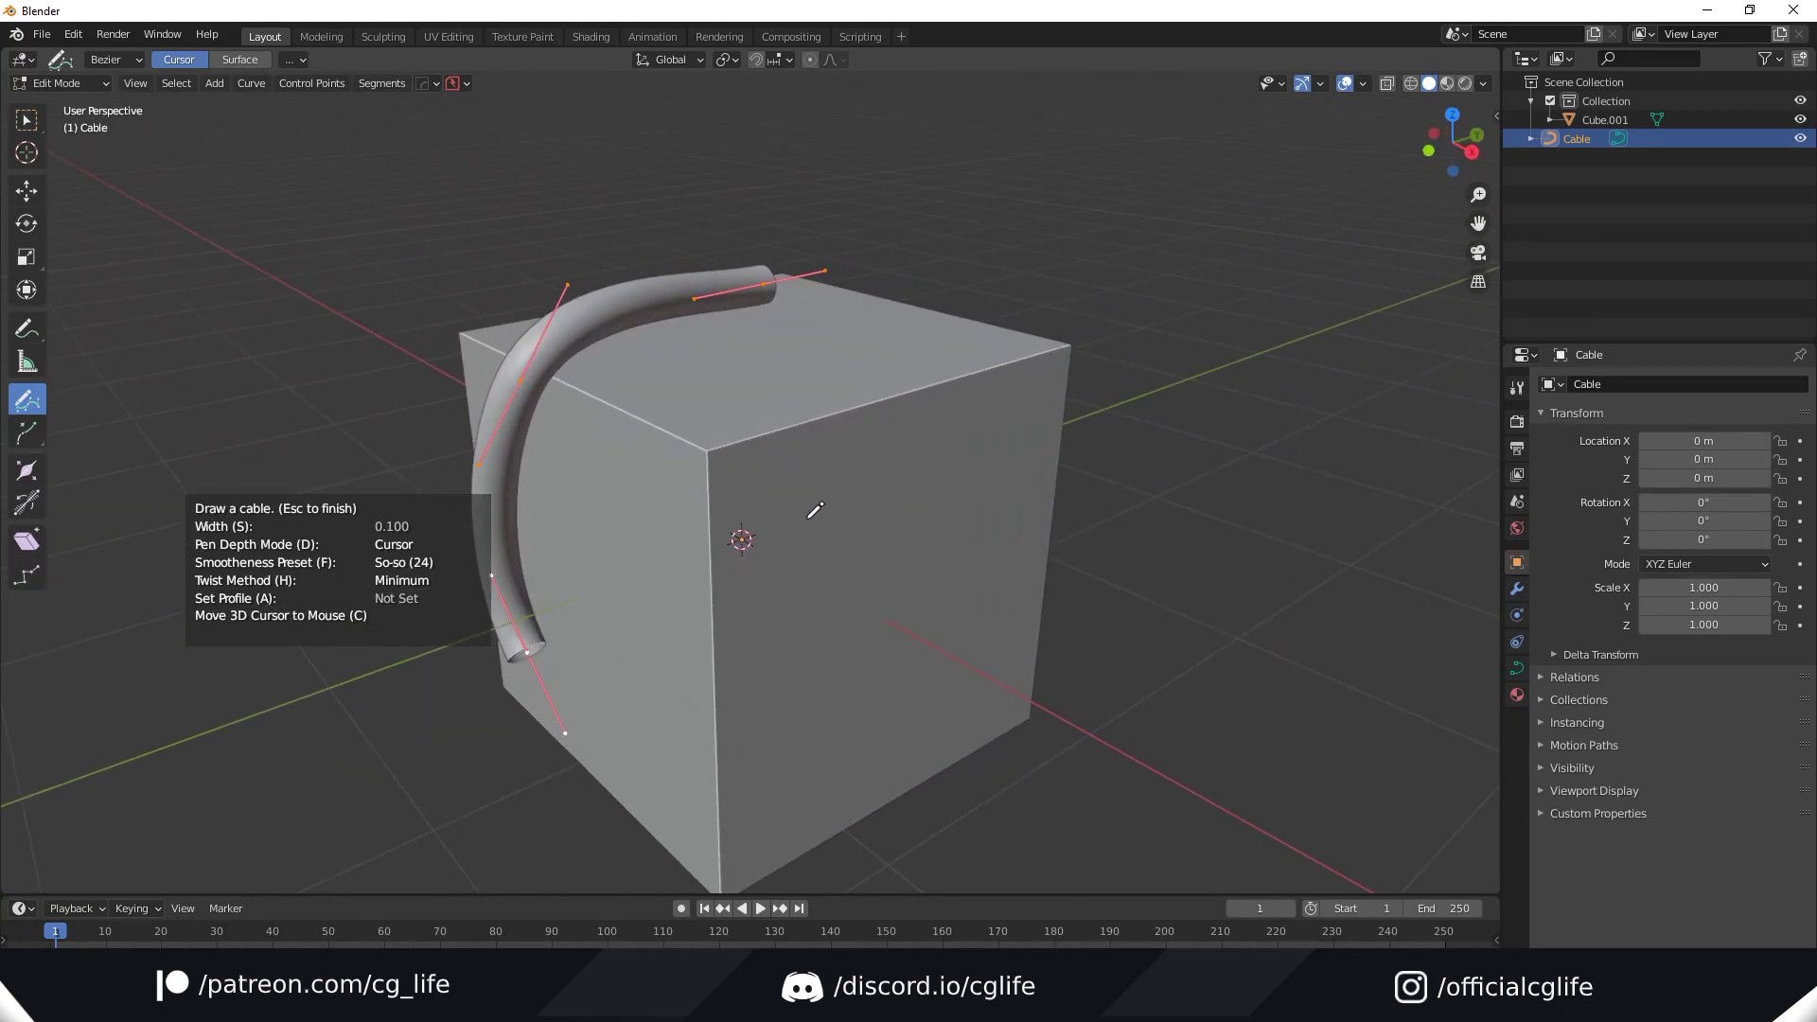
Step: Delete the drawn cable and bevel the cube's edges with HardOps
{"action": "key", "text": "Escape"}
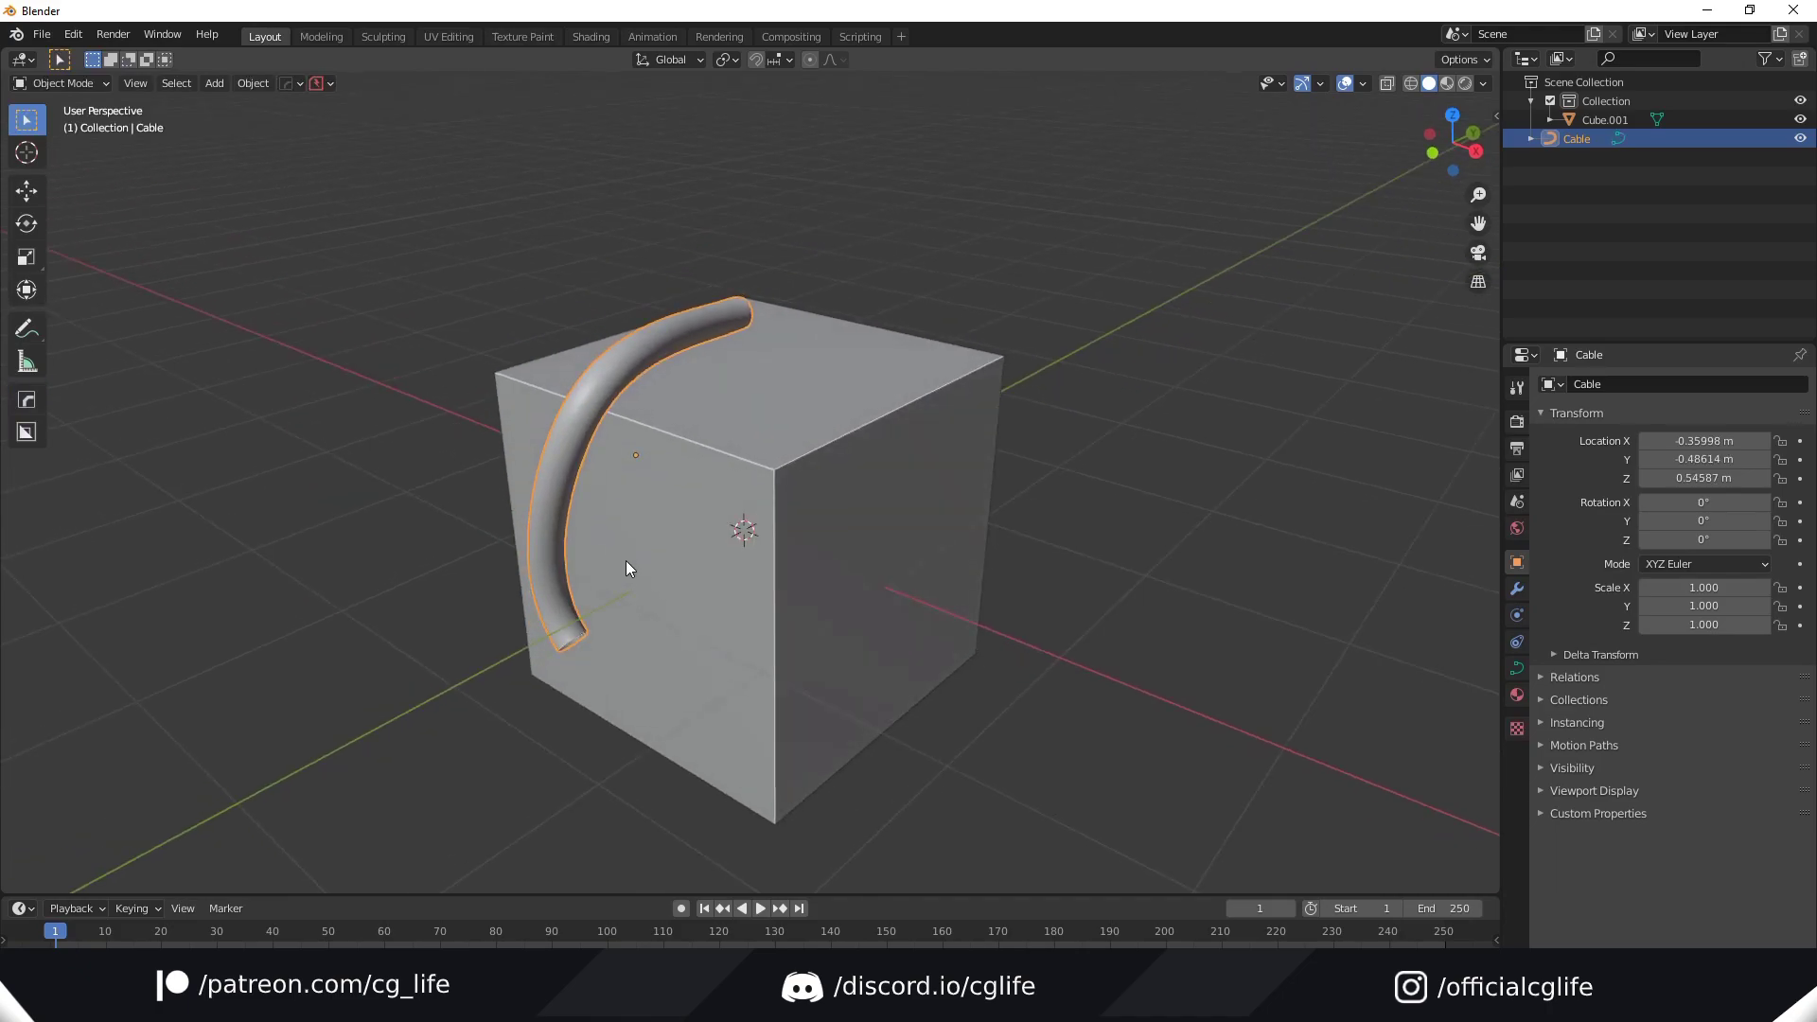
{"action": "key", "text": "Delete"}
{"action": "middle_click_drag", "start_coordinate": [626, 562], "coordinate": [698, 531]}
{"action": "left_click", "coordinate": [704, 523]}
{"action": "key", "text": "q"}
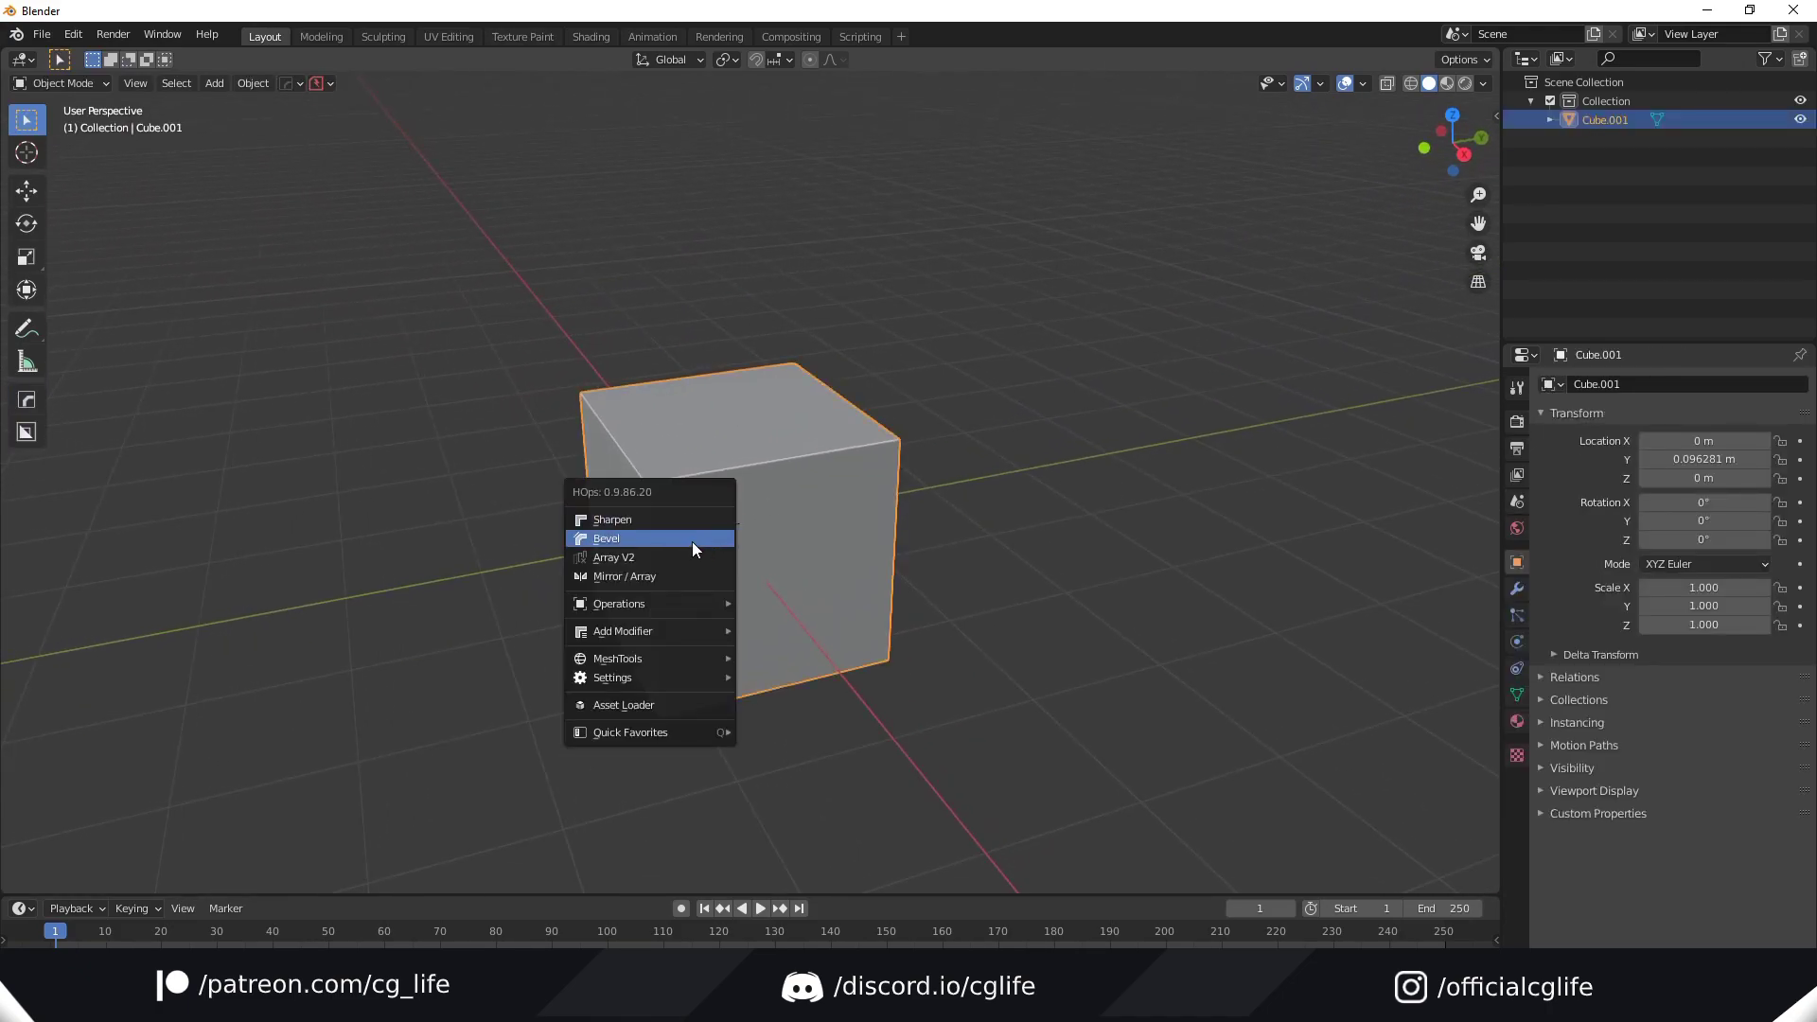
{"action": "left_click", "coordinate": [691, 541]}
{"action": "left_click", "coordinate": [678, 536]}
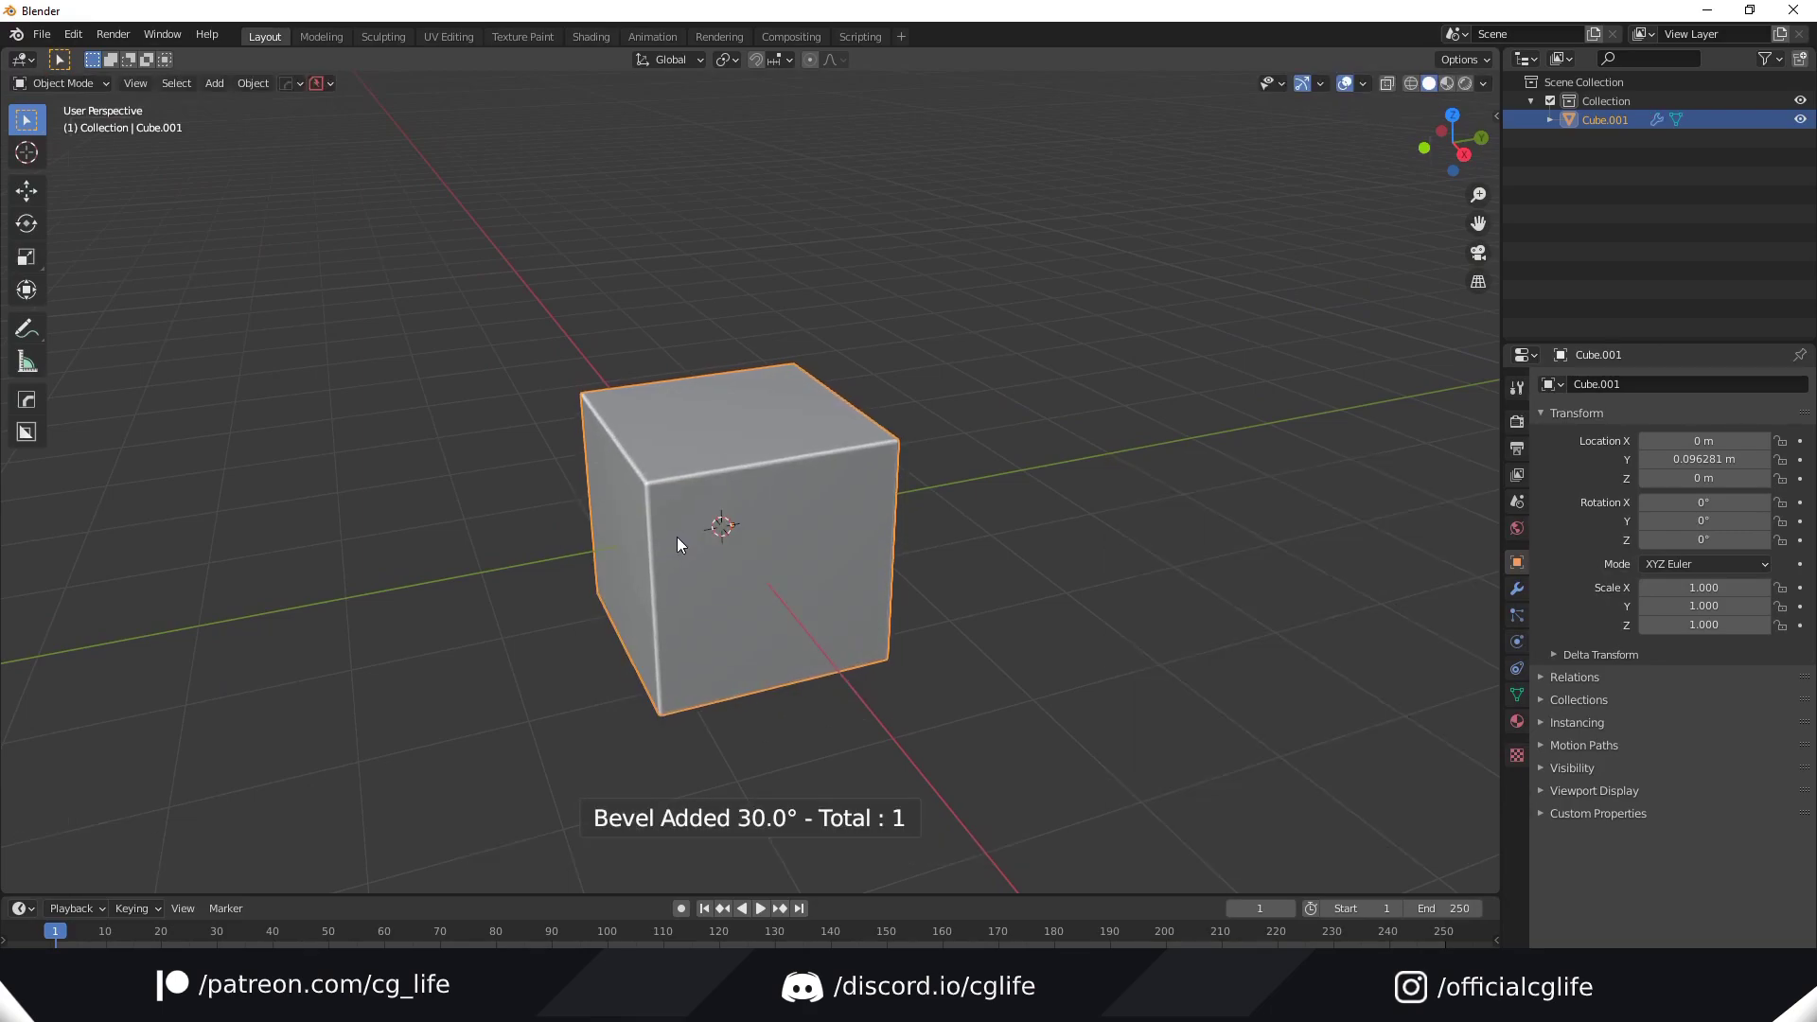
Step: Box-cut an inset notch across the cube's top front edge with BoxCutter
{"action": "middle_click_drag", "start_coordinate": [677, 536], "coordinate": [707, 507]}
{"action": "left_click", "coordinate": [26, 432]}
{"action": "middle_click_drag", "start_coordinate": [43, 434], "coordinate": [568, 457]}
{"action": "left_click_drag", "start_coordinate": [596, 441], "coordinate": [791, 608]}
{"action": "key", "text": "i"}
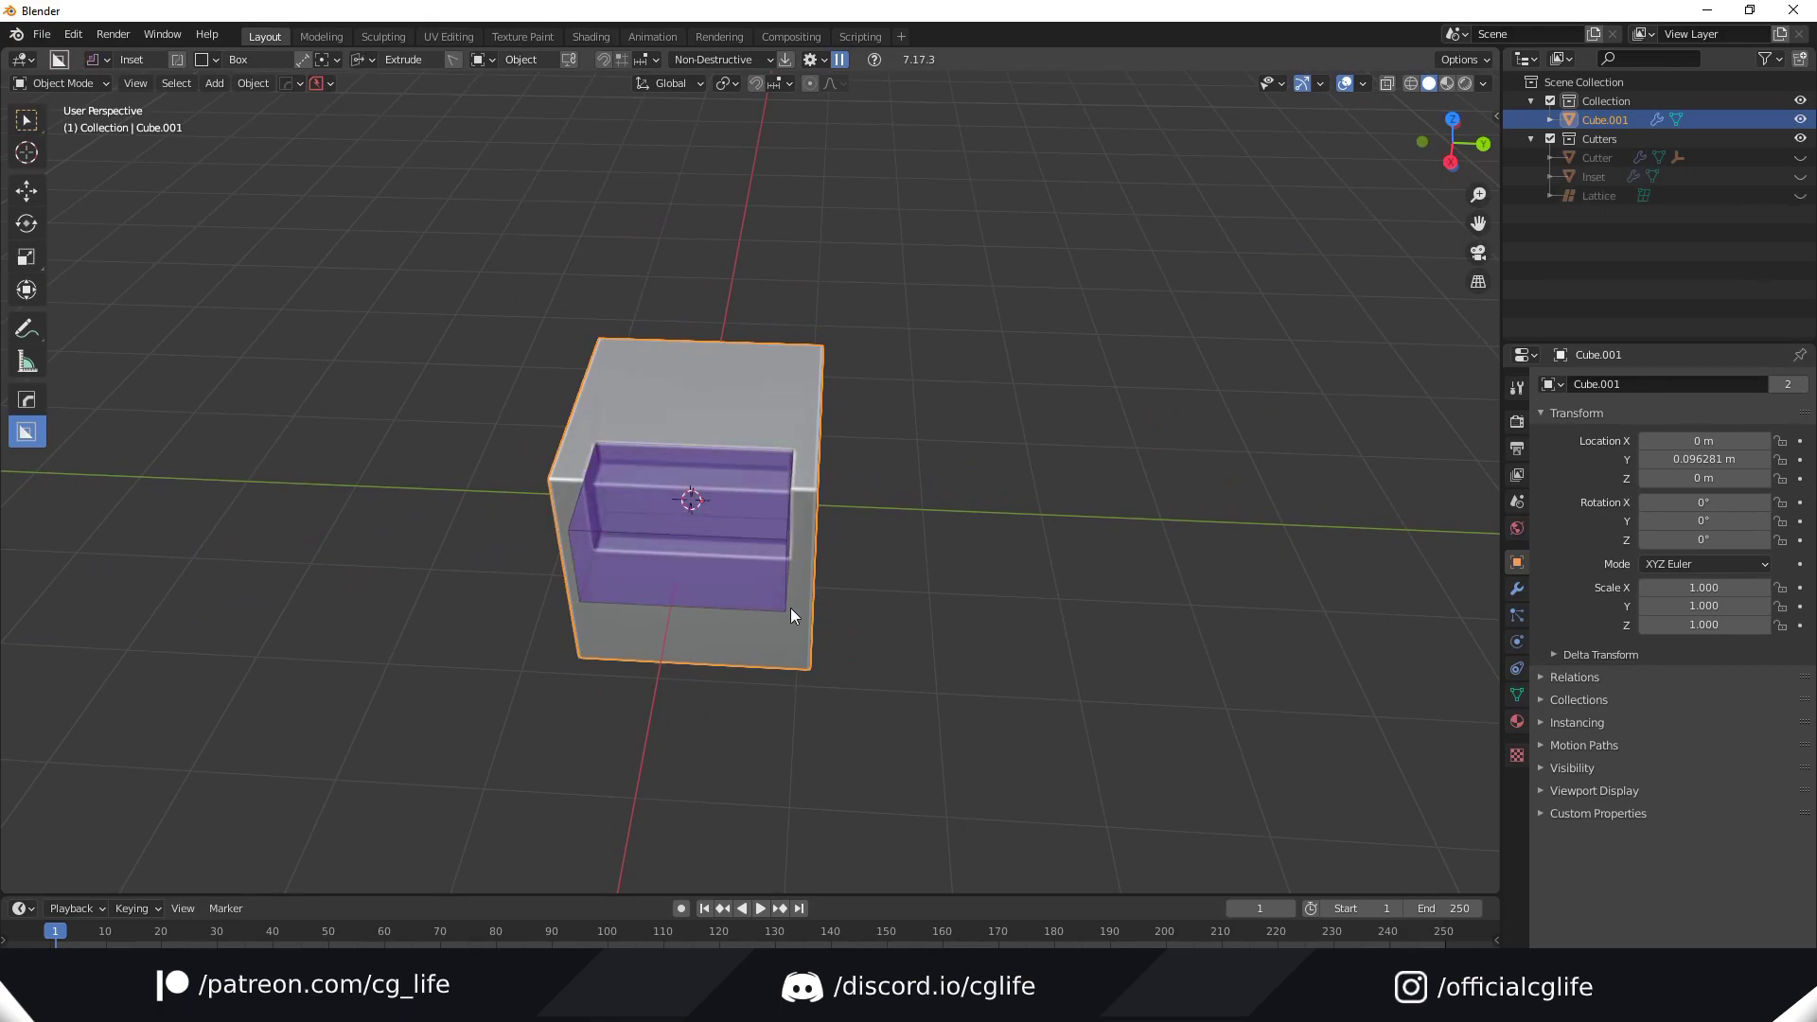
{"action": "left_click", "coordinate": [791, 608]}
Step: Sharpen the cube's edges and shading with HardOps, adding a Weighted Normal modifier
{"action": "middle_click_drag", "start_coordinate": [760, 634], "coordinate": [872, 532]}
{"action": "scroll", "coordinate": [888, 537], "scroll_direction": "up", "scroll_amount": 2}
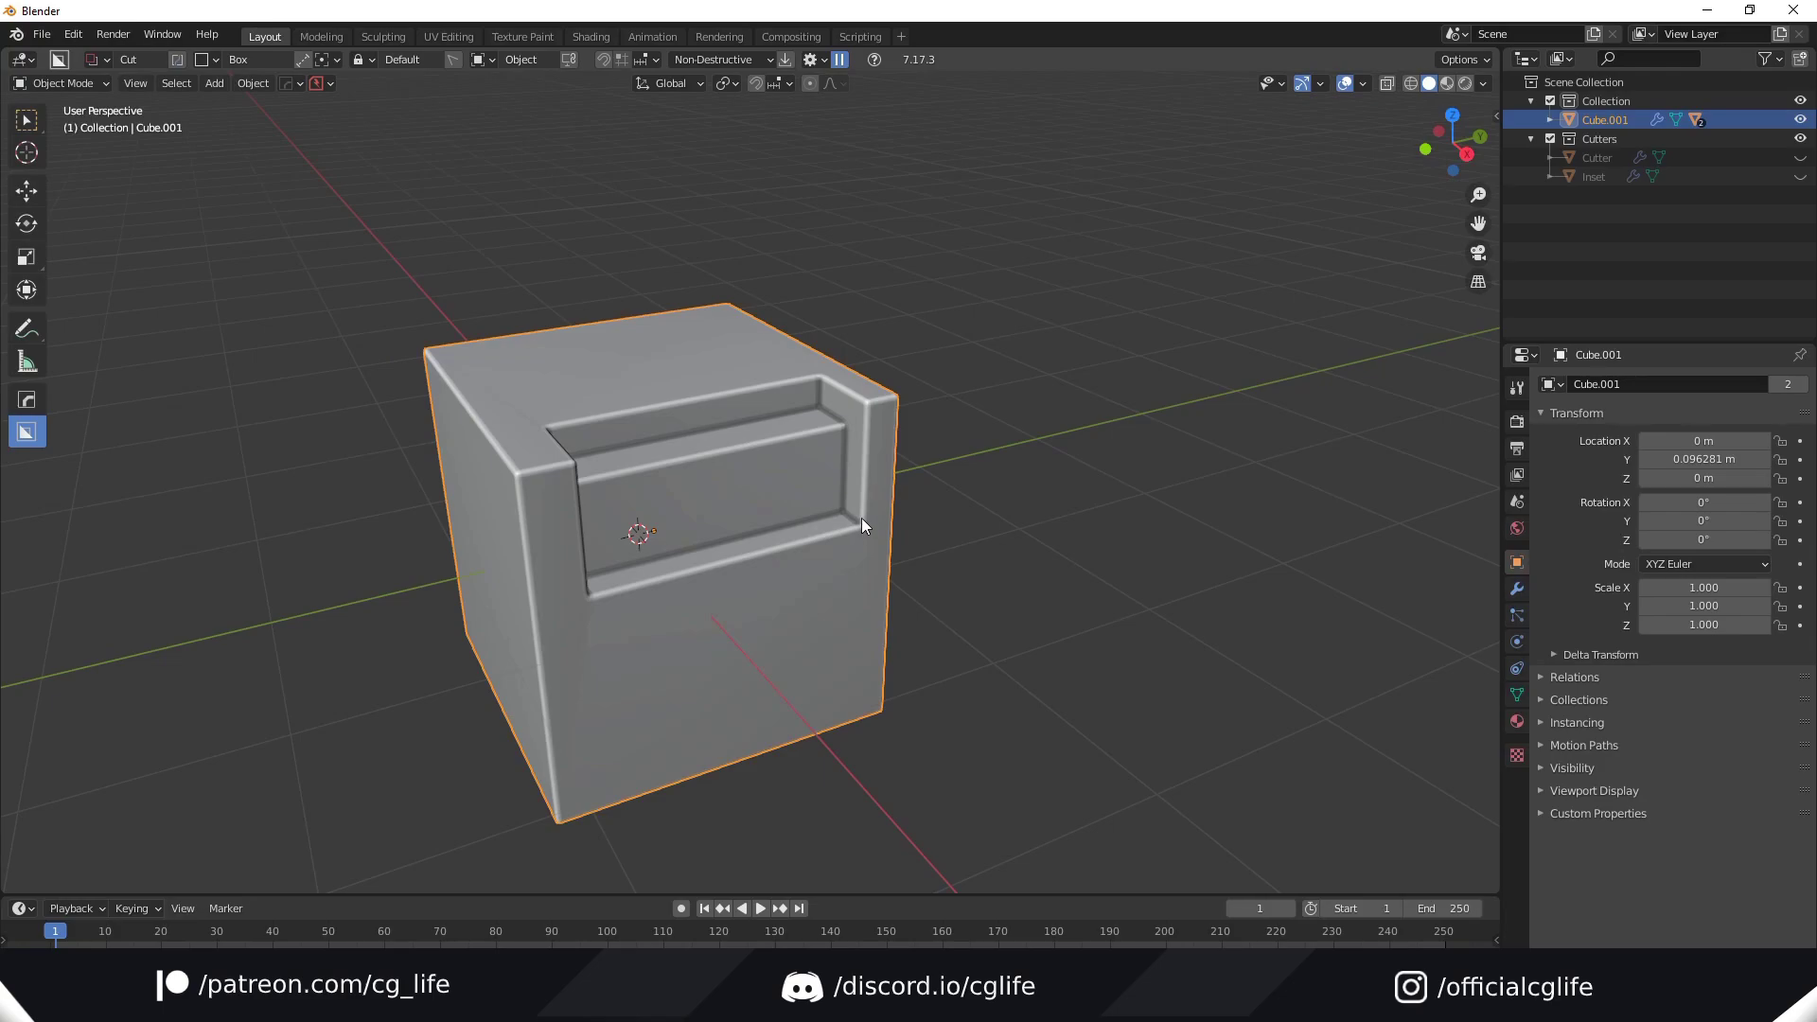
{"action": "key", "text": "q"}
{"action": "left_click", "coordinate": [802, 509]}
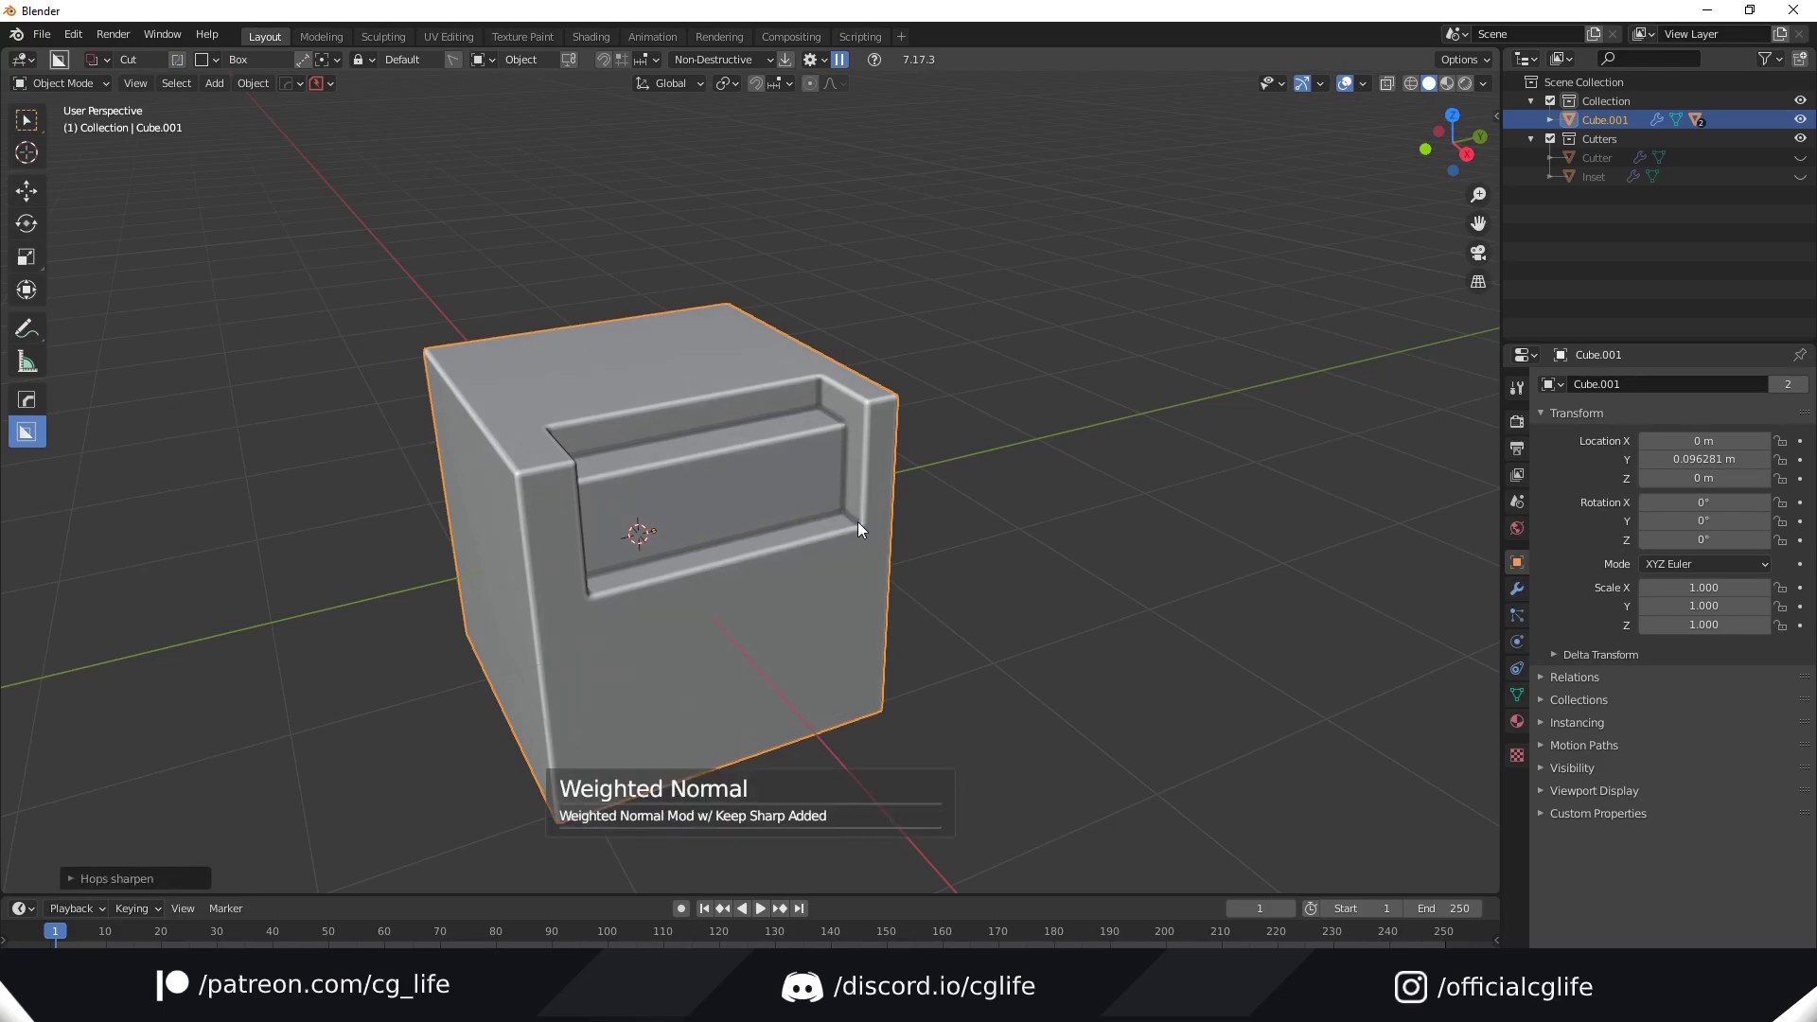
{"action": "middle_click_drag", "start_coordinate": [858, 521], "coordinate": [796, 522]}
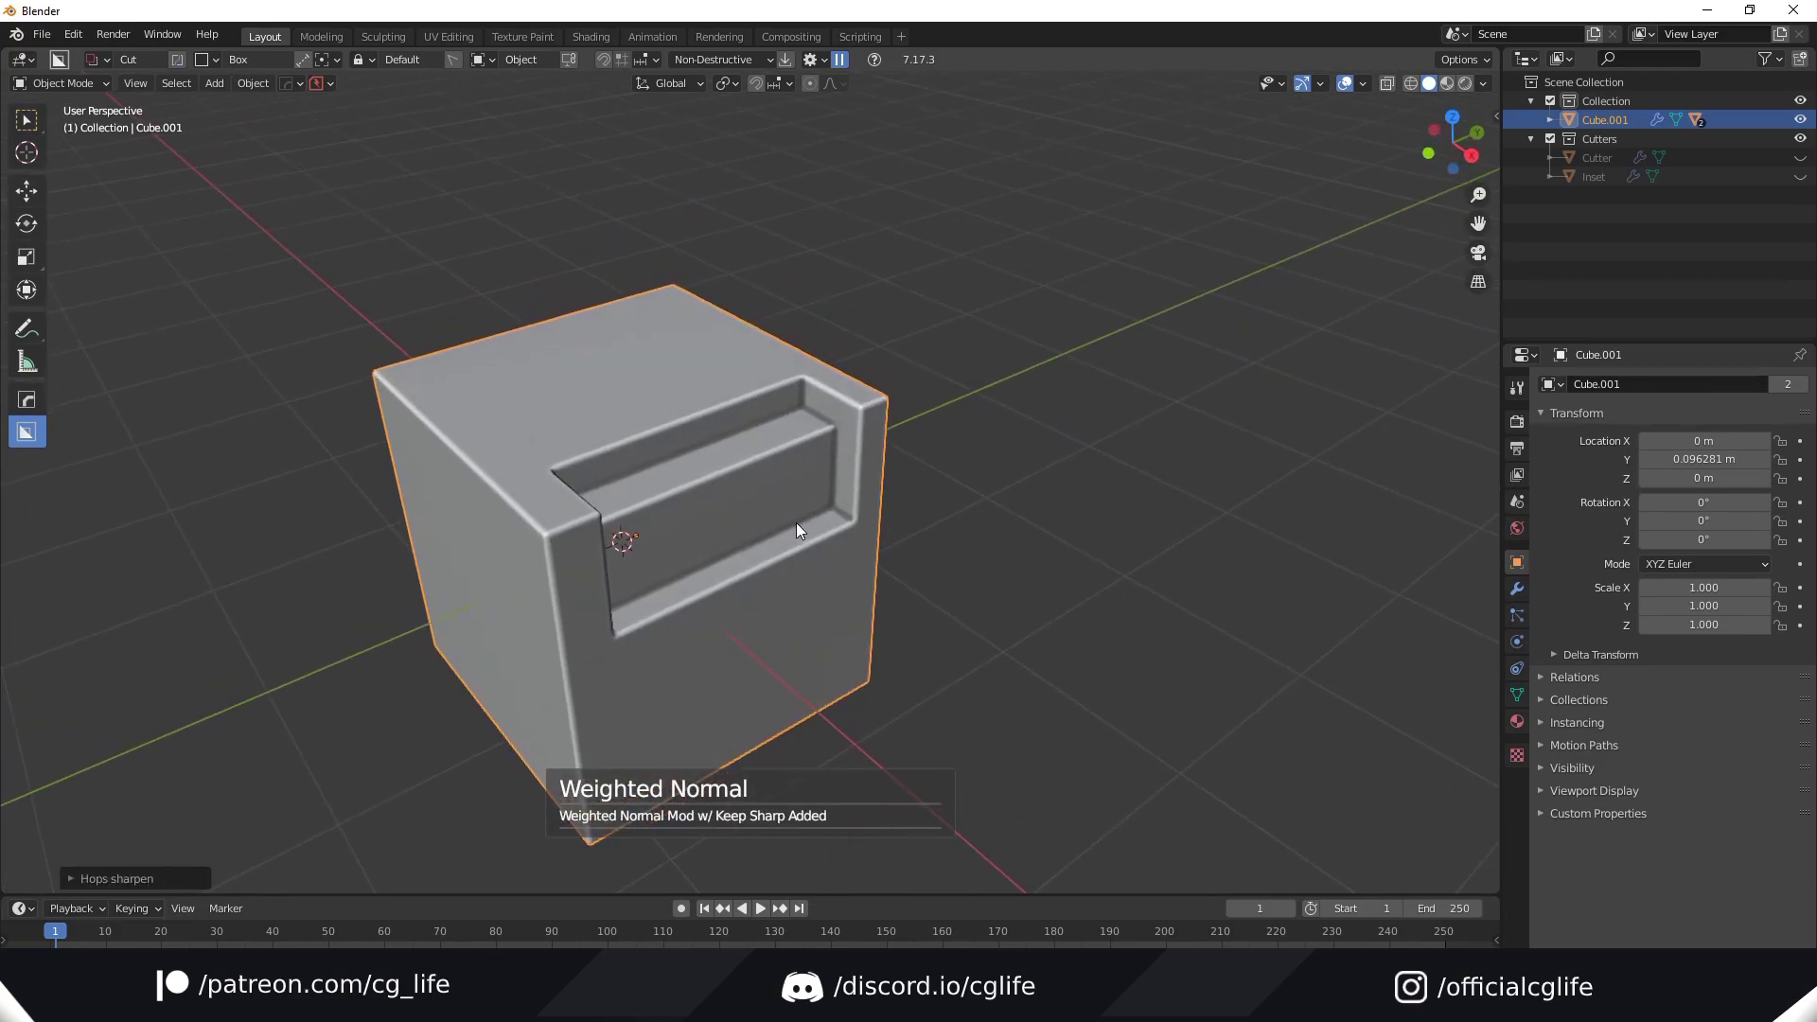
Step: Draw a cable down across the cube's front face
{"action": "key", "text": "shift+alt+c"}
{"action": "left_click", "coordinate": [797, 522]}
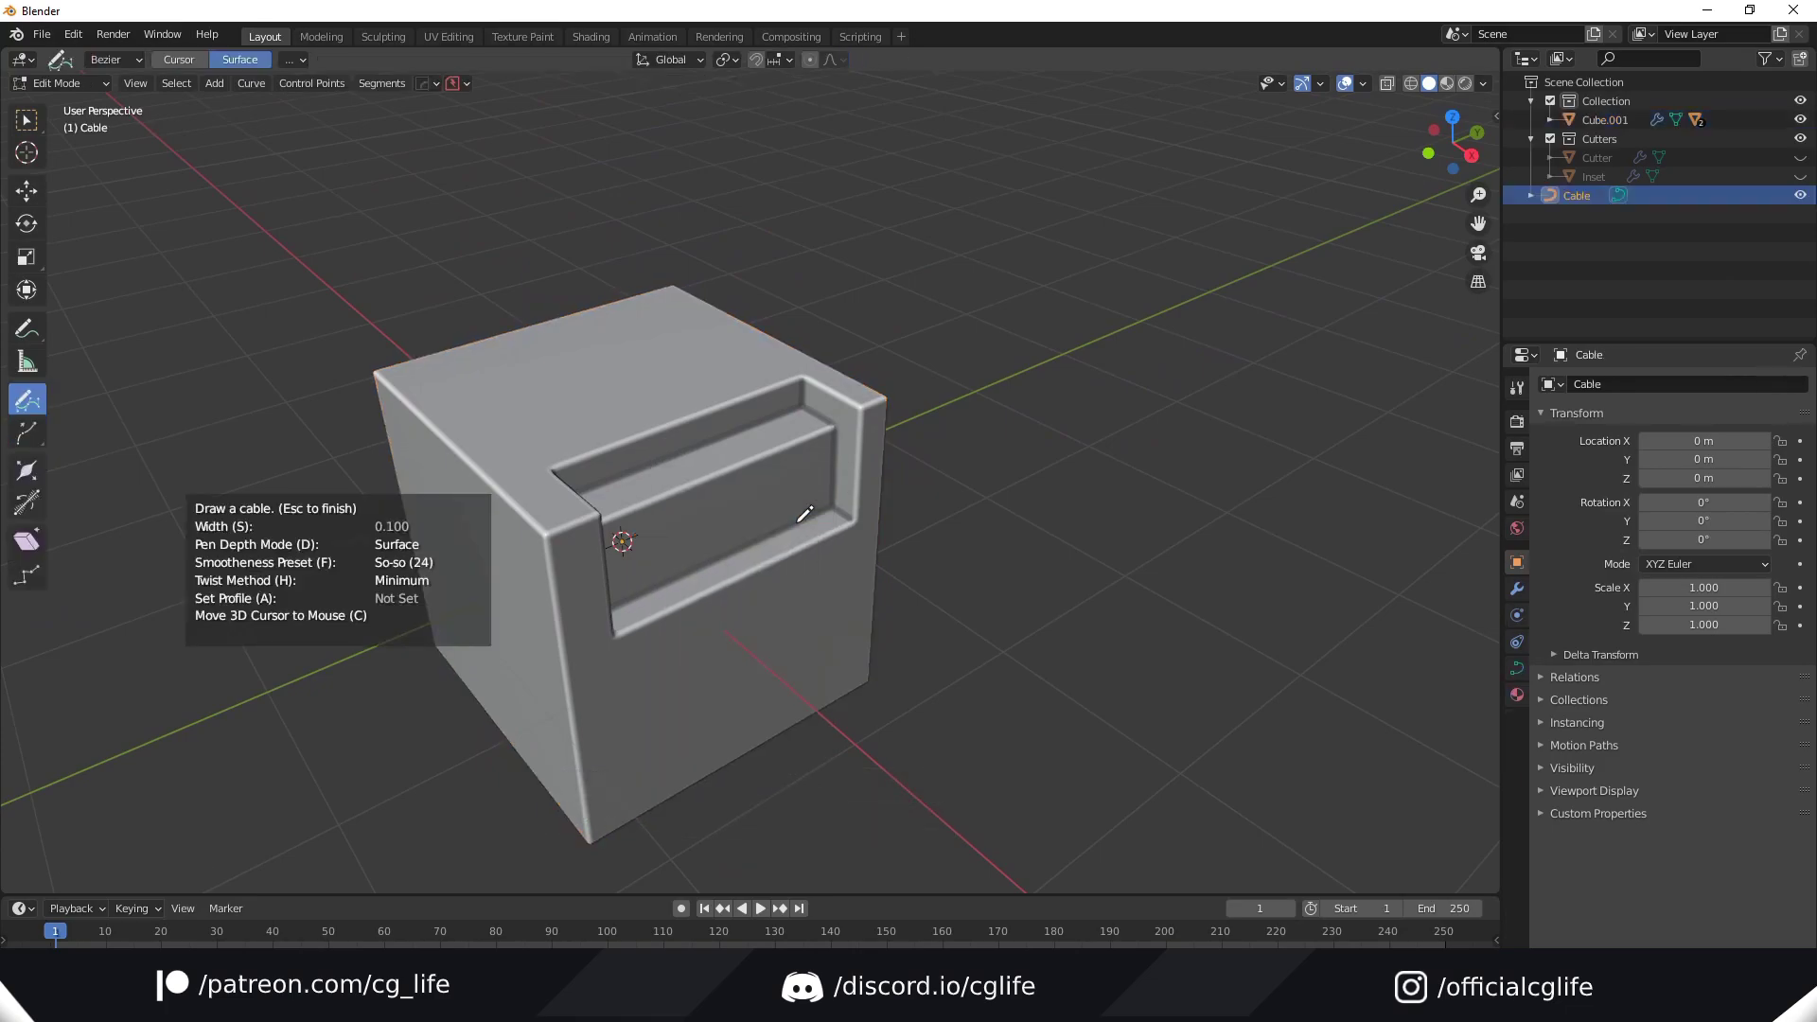
{"action": "scroll", "coordinate": [796, 523], "scroll_direction": "down", "scroll_amount": 1}
{"action": "mouse_move", "coordinate": [796, 523]}
{"action": "middle_mouse_down"}
{"action": "mouse_move", "coordinate": [730, 507]}
{"action": "mouse_move", "coordinate": [715, 530]}
{"action": "middle_mouse_up"}
{"action": "scroll", "coordinate": [714, 530], "scroll_direction": "up", "scroll_amount": 2}
{"action": "mouse_move", "coordinate": [656, 275]}
{"action": "left_mouse_down"}
{"action": "mouse_move", "coordinate": [666, 658]}
{"action": "mouse_move", "coordinate": [708, 678]}
{"action": "mouse_move", "coordinate": [736, 632]}
{"action": "left_mouse_up"}
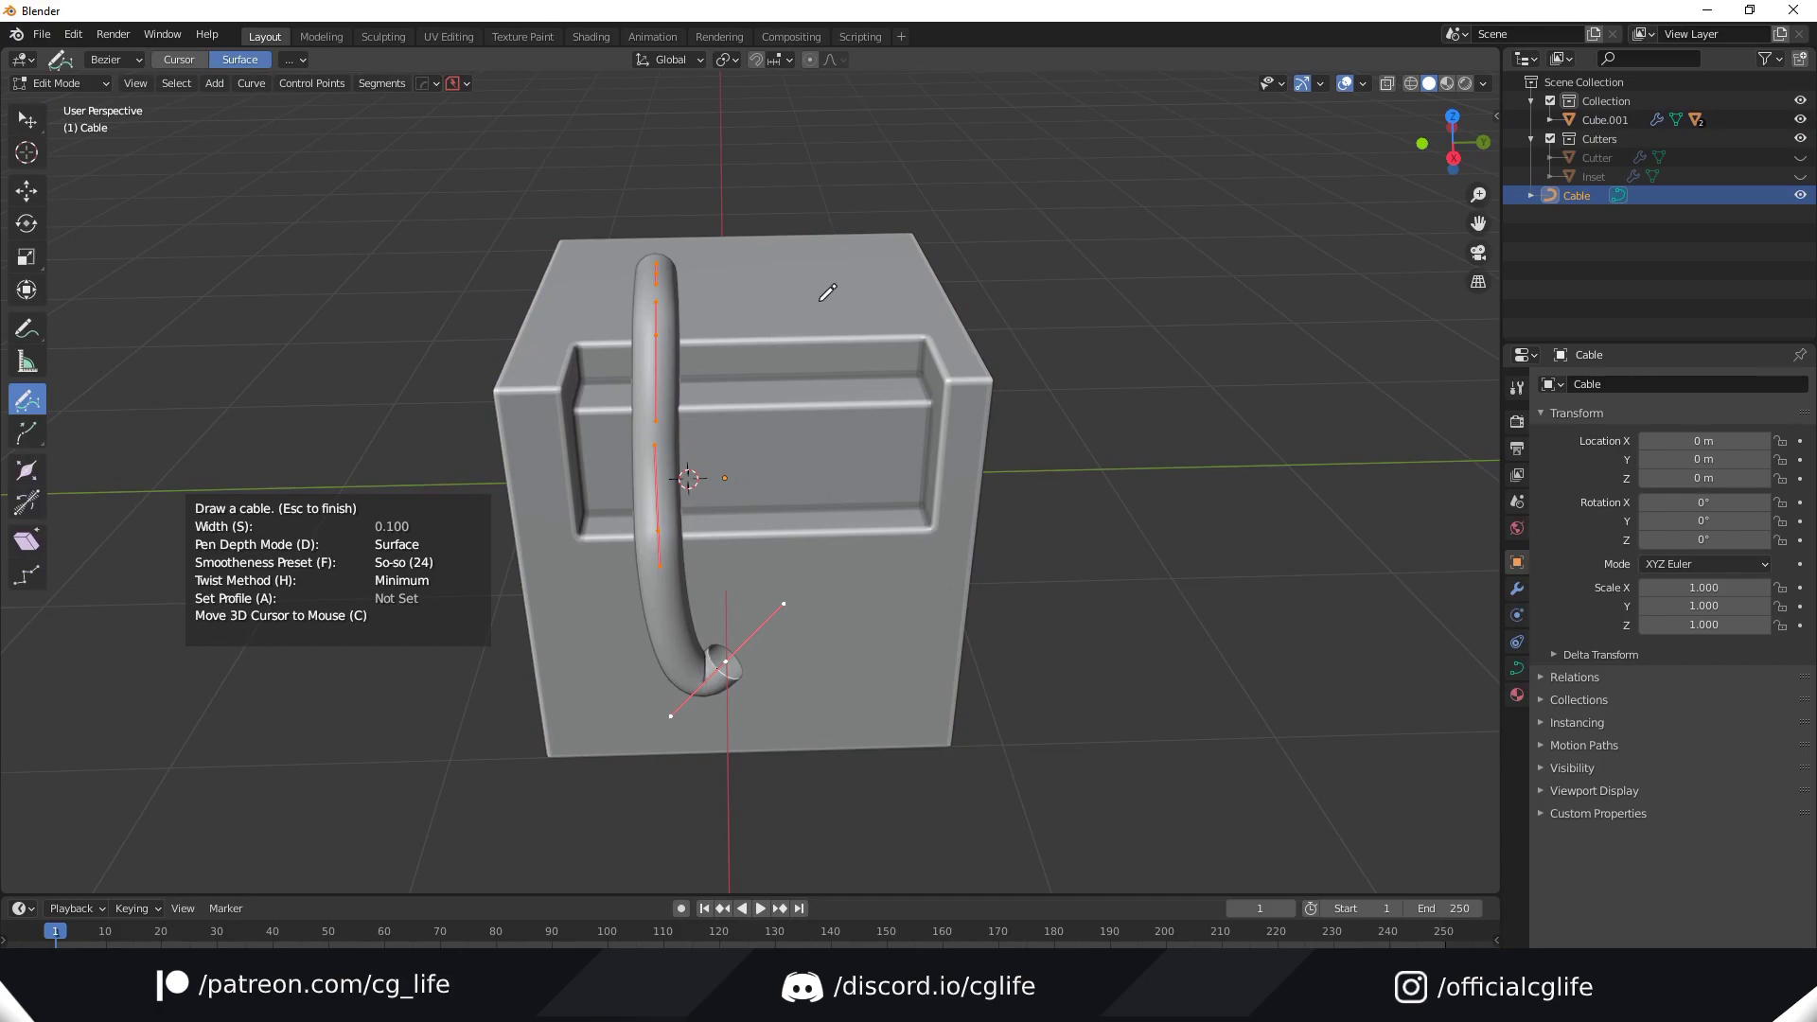
Step: Draw a second cable down the cube's right side hooking left, and zoom in on the ends
{"action": "mouse_move", "coordinate": [842, 251]}
{"action": "left_mouse_down"}
{"action": "mouse_move", "coordinate": [863, 662]}
{"action": "mouse_move", "coordinate": [768, 687]}
{"action": "left_mouse_up"}
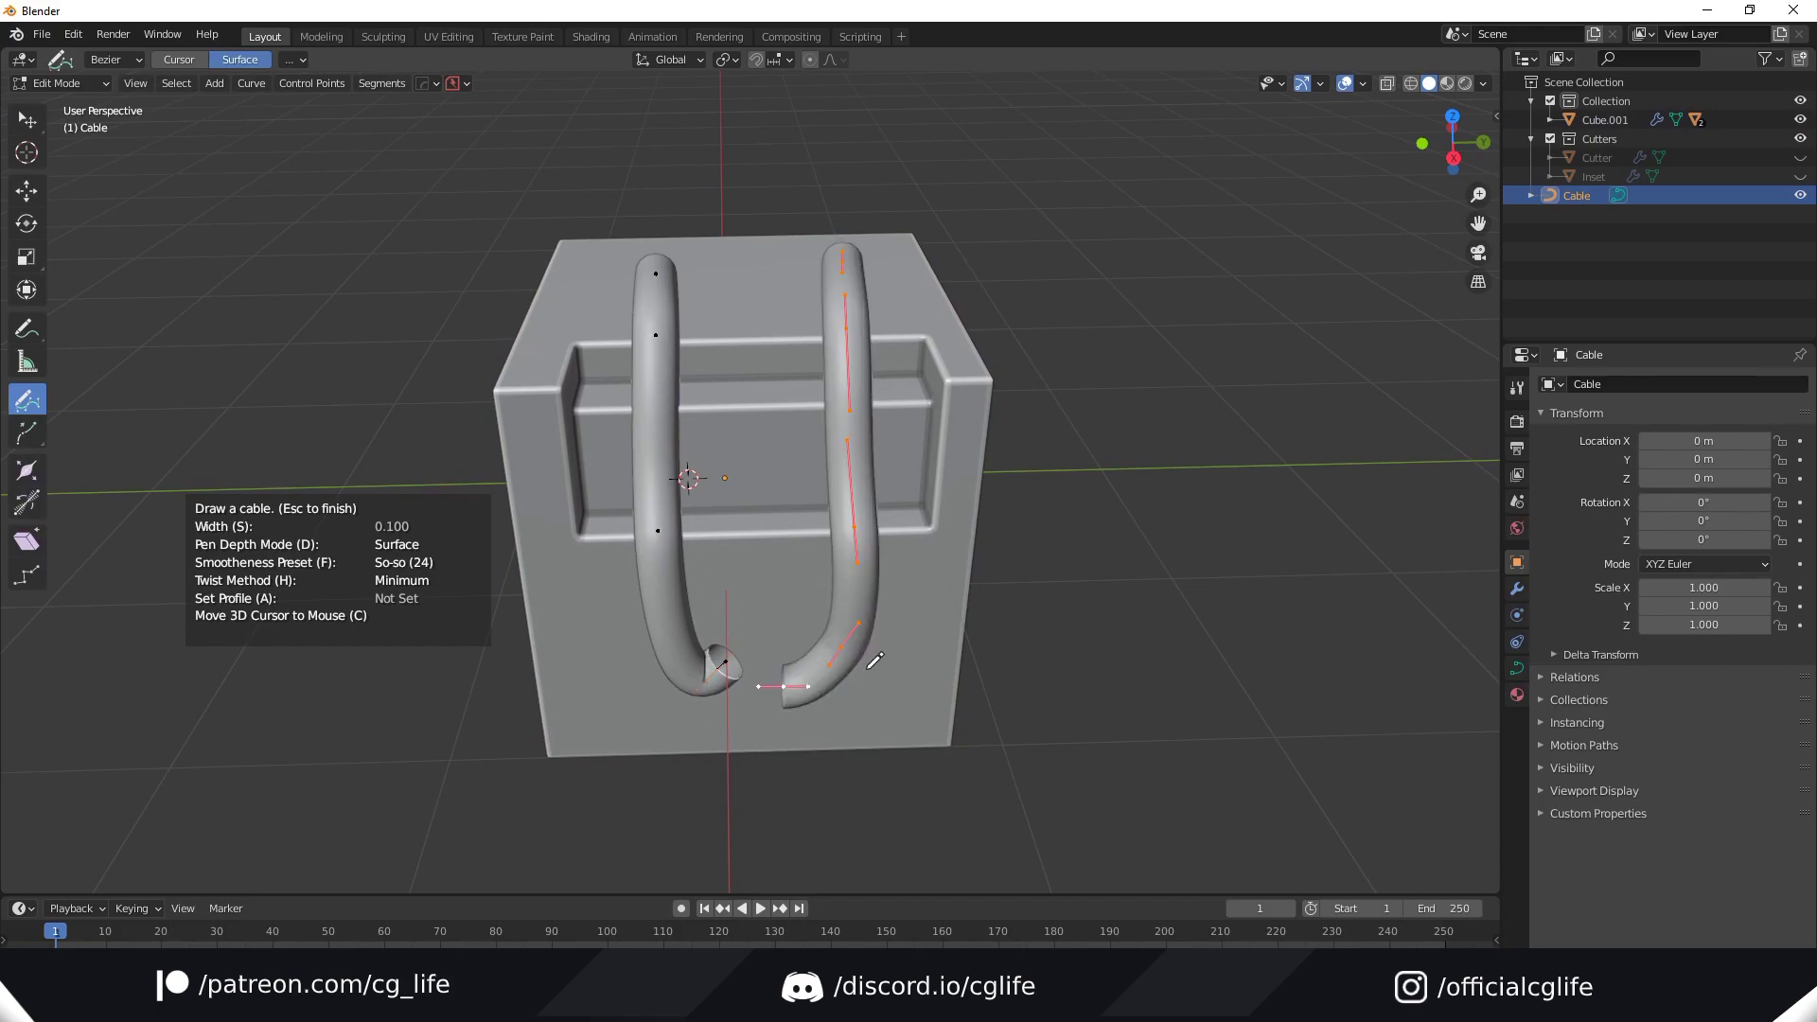
{"action": "middle_click_drag", "start_coordinate": [935, 653], "coordinate": [962, 485], "text": "shift"}
{"action": "scroll", "coordinate": [930, 593], "scroll_direction": "up", "scroll_amount": 1}
{"action": "scroll", "coordinate": [961, 484], "scroll_direction": "up", "scroll_amount": 3}
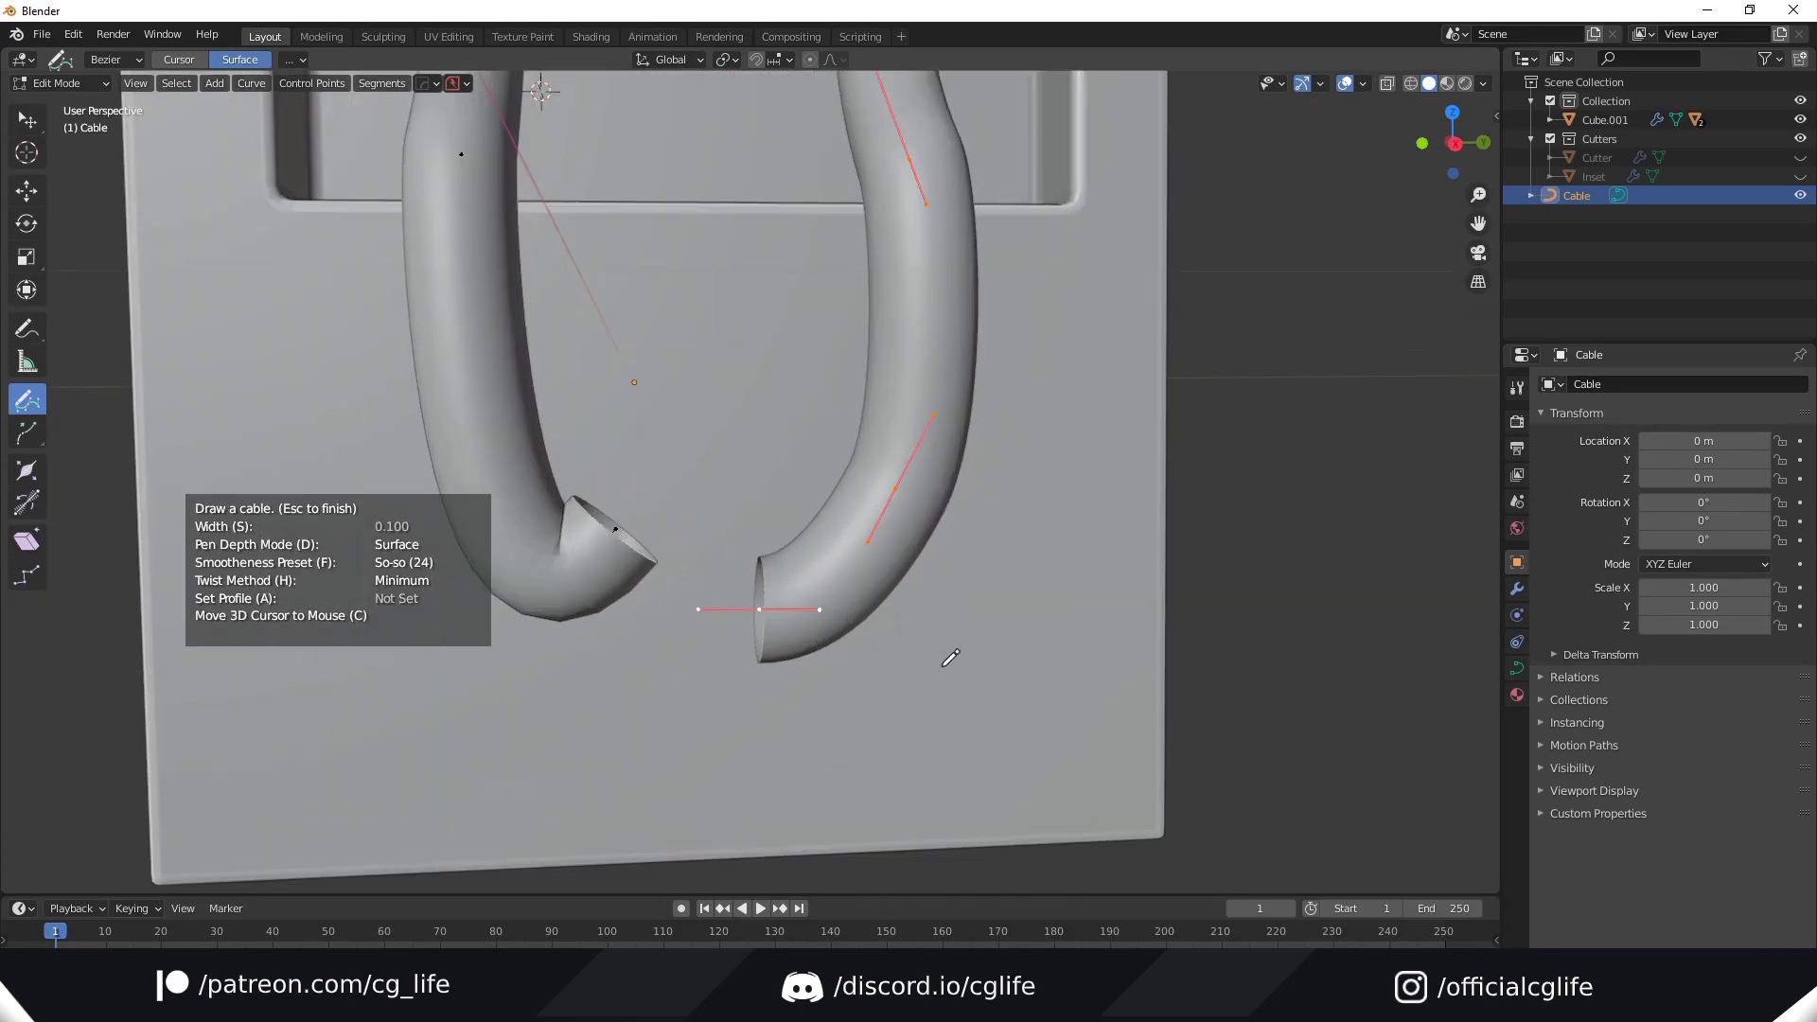
Step: In Edit Mode, join the two cable ends with Merge Selected End Points, then return to Object Mode
{"action": "key", "text": "Escape"}
{"action": "key", "text": "Tab"}
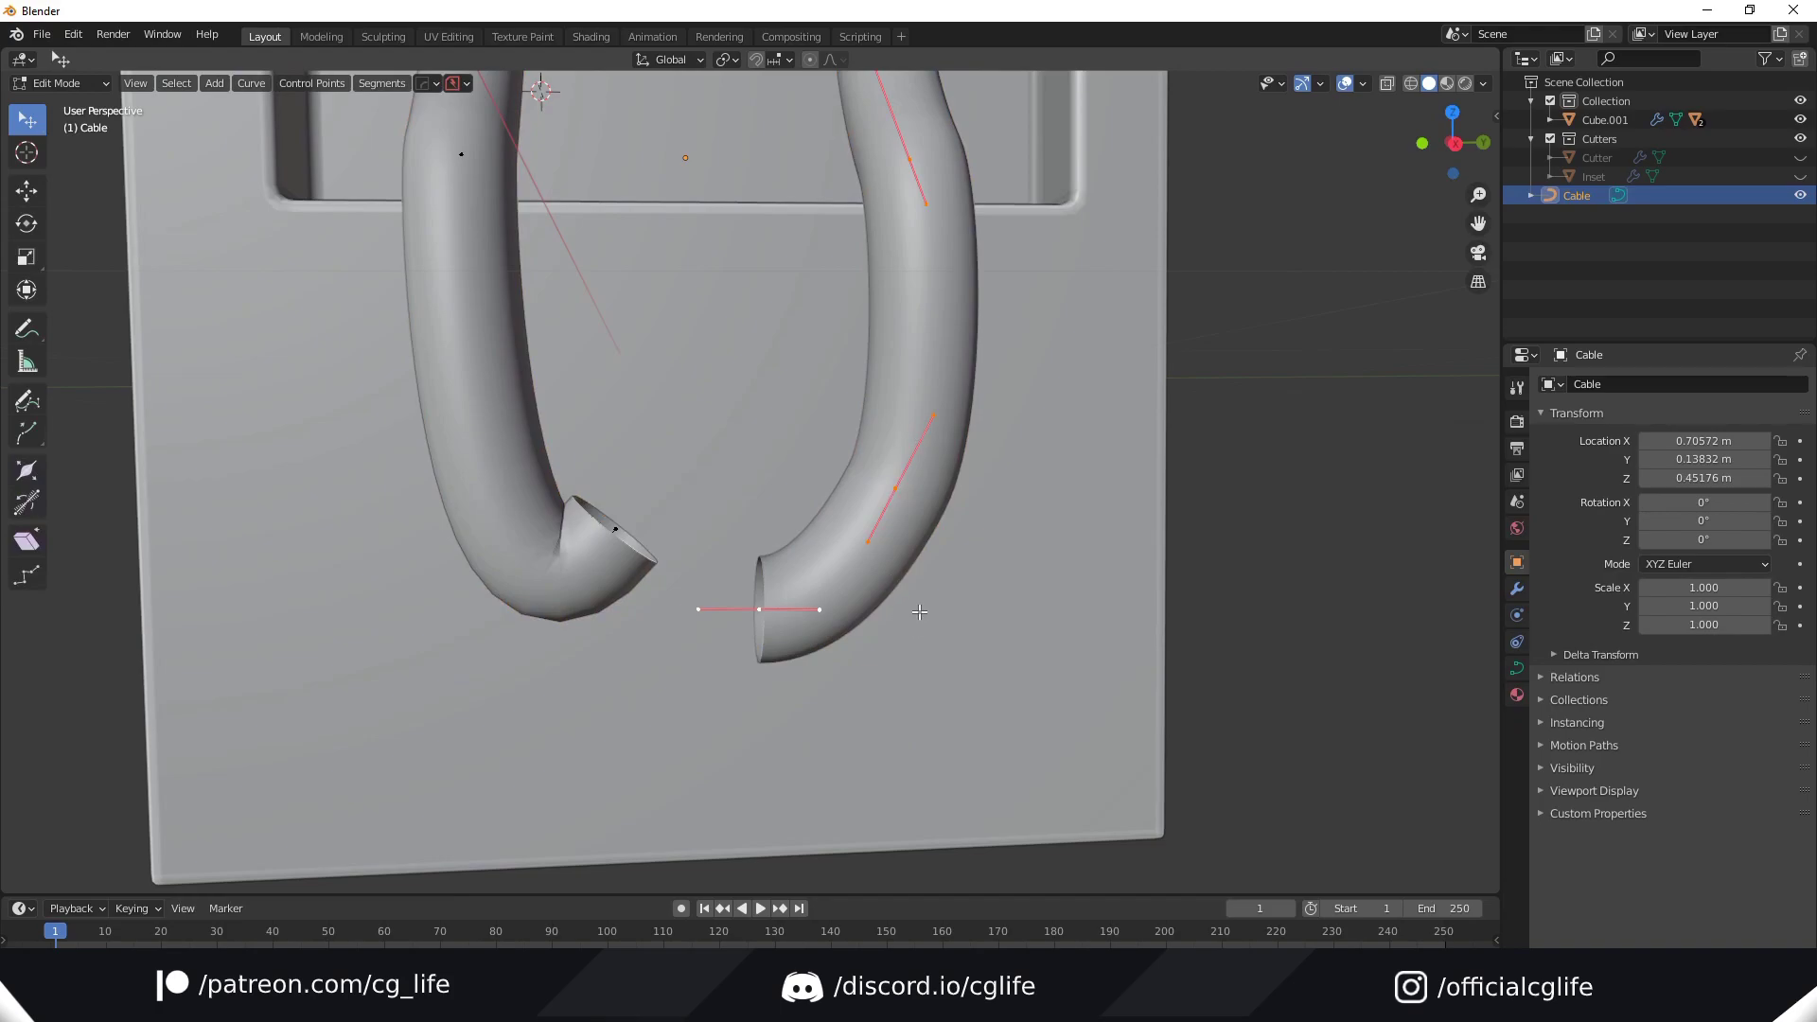
{"action": "middle_click_drag", "start_coordinate": [917, 607], "coordinate": [919, 569], "text": "shift"}
{"action": "left_click", "coordinate": [761, 567]}
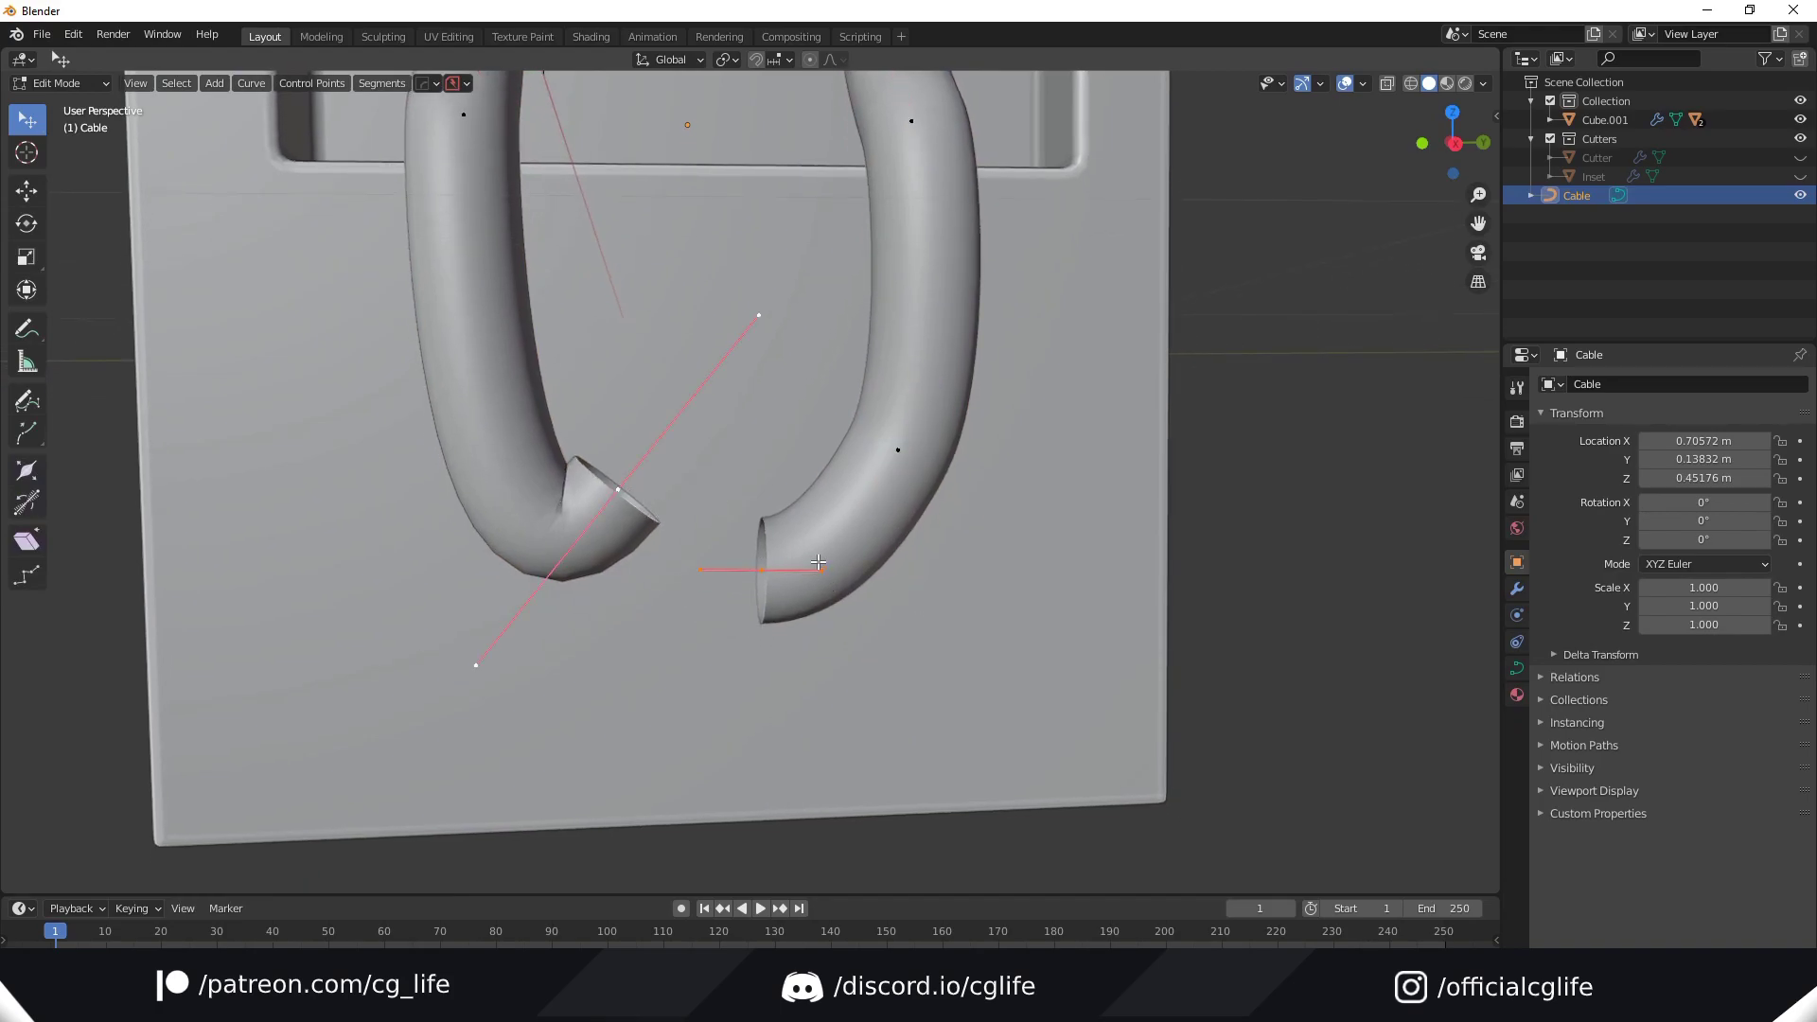
{"action": "key", "text": "shift+alt+c"}
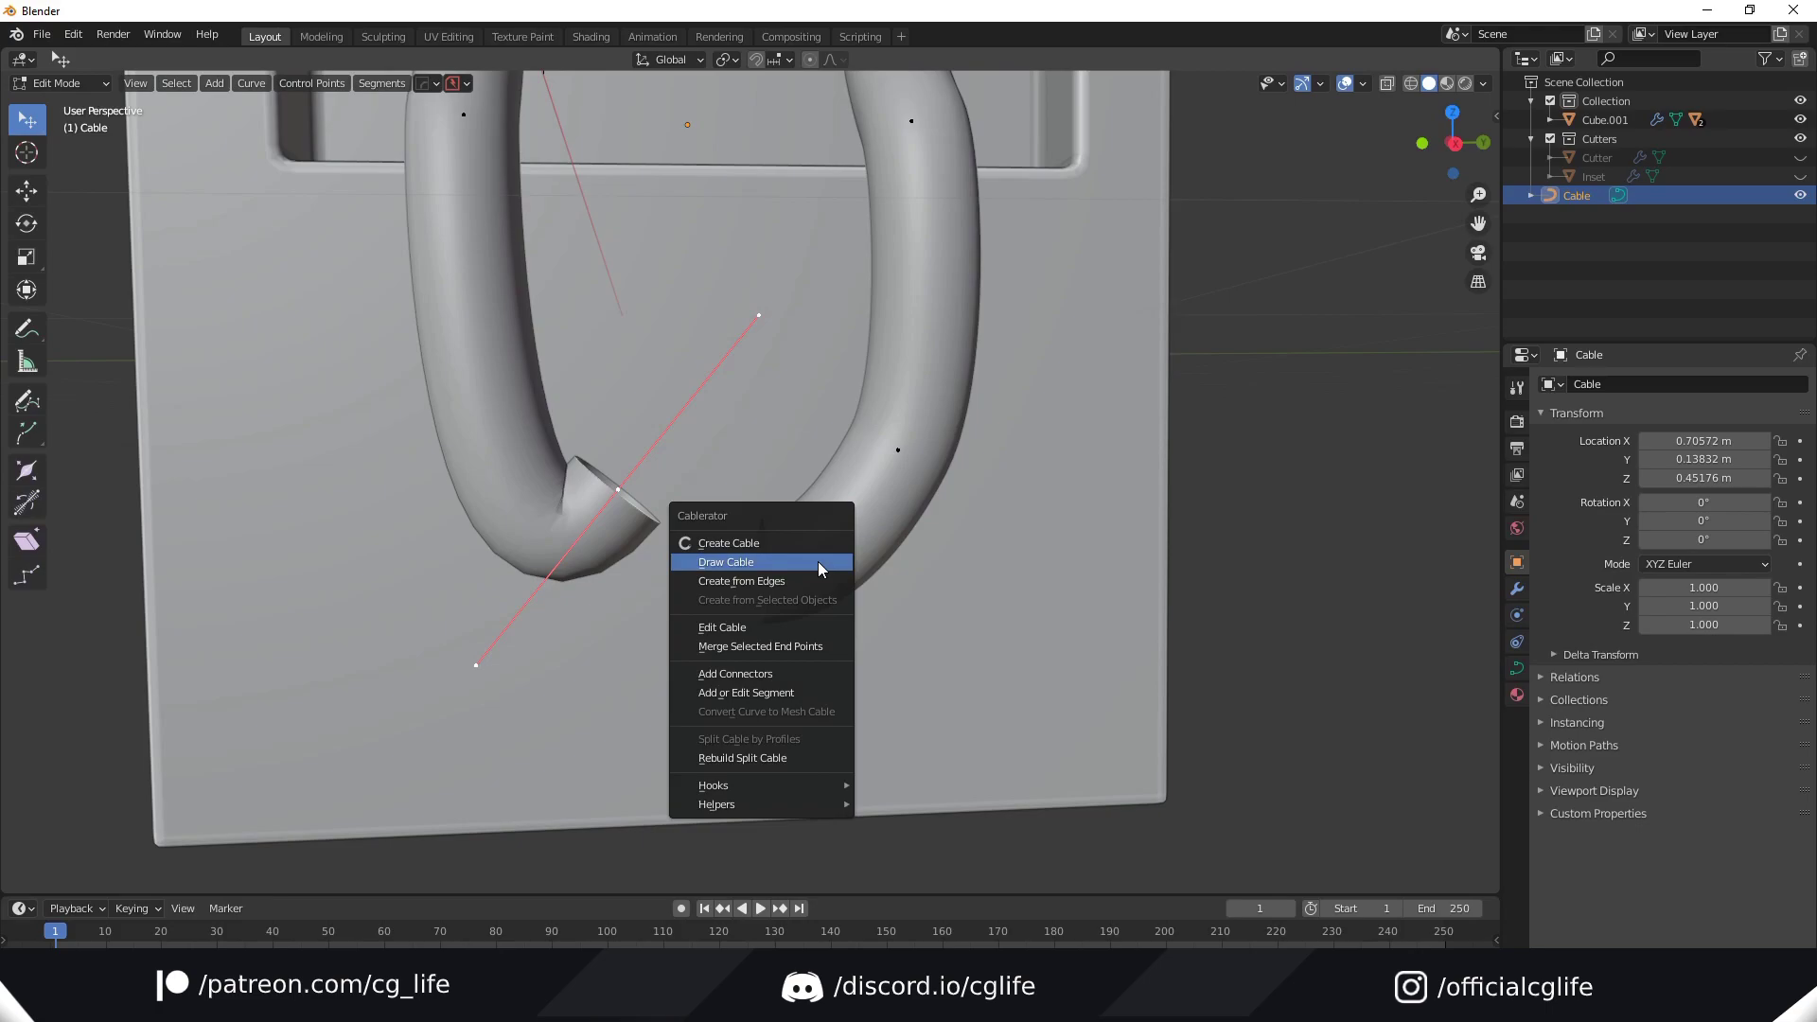
{"action": "left_click", "coordinate": [815, 648]}
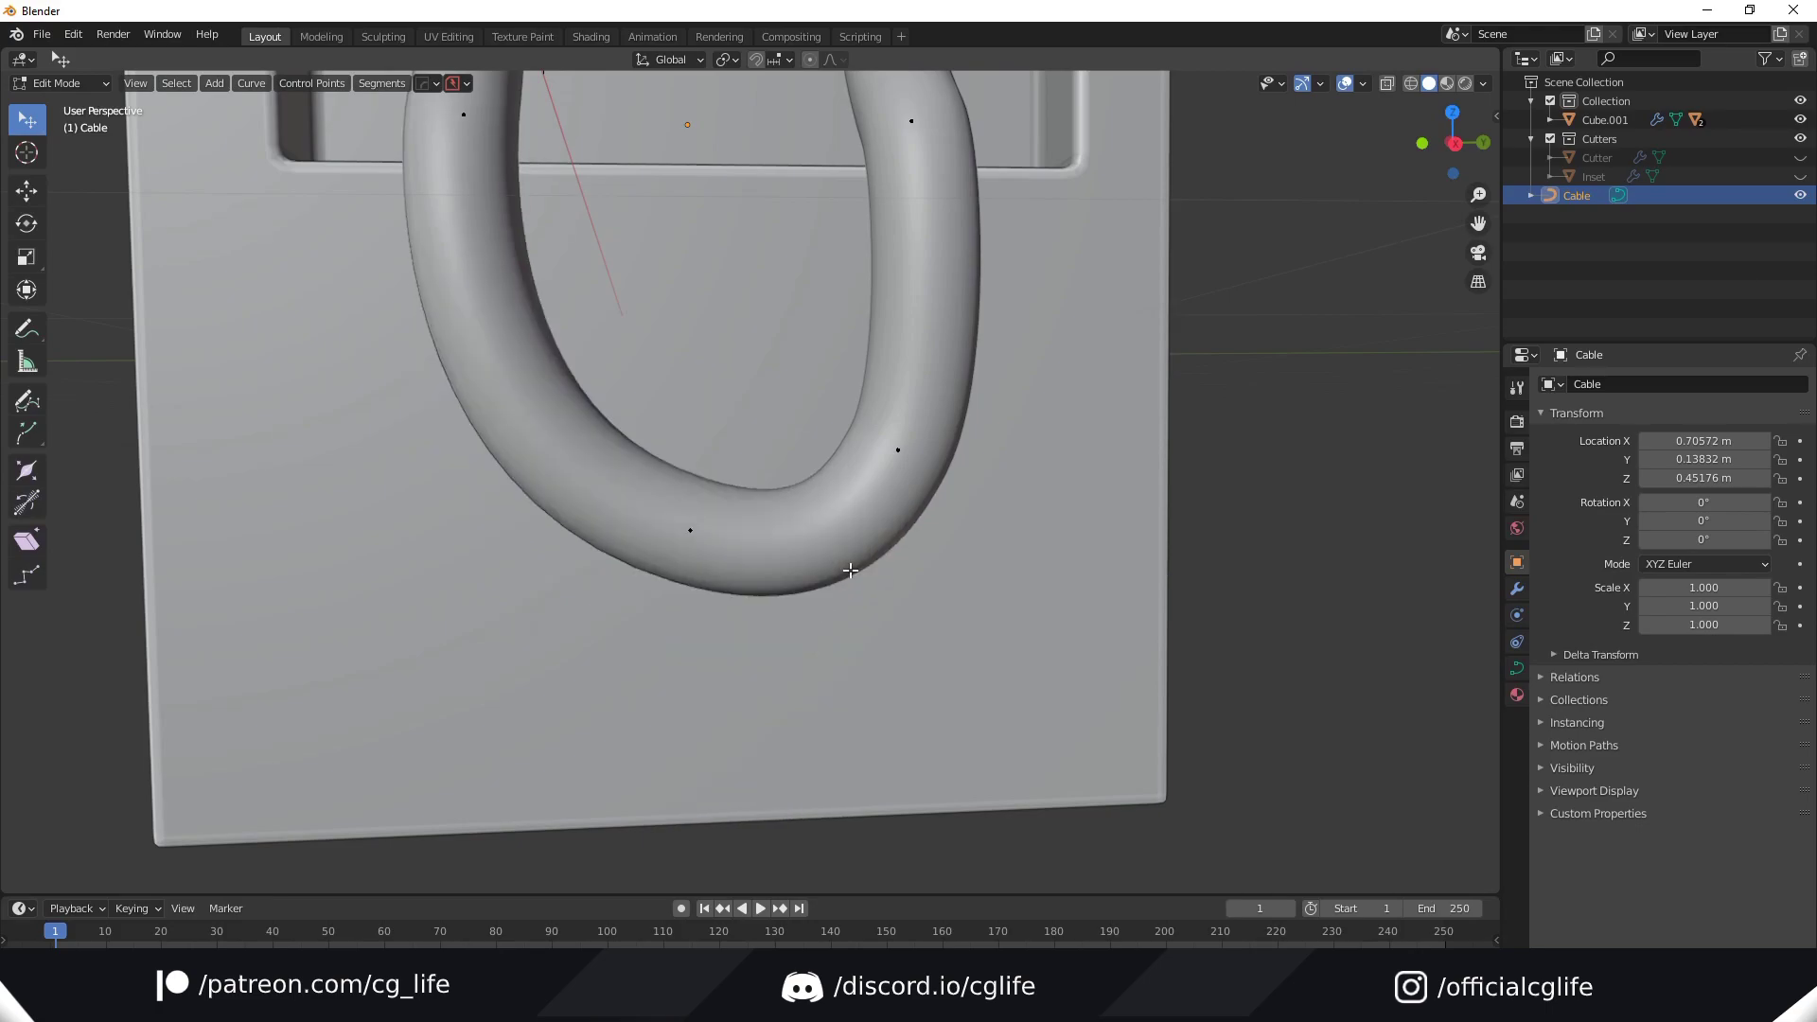
{"action": "scroll", "coordinate": [852, 569], "scroll_direction": "down", "scroll_amount": 8}
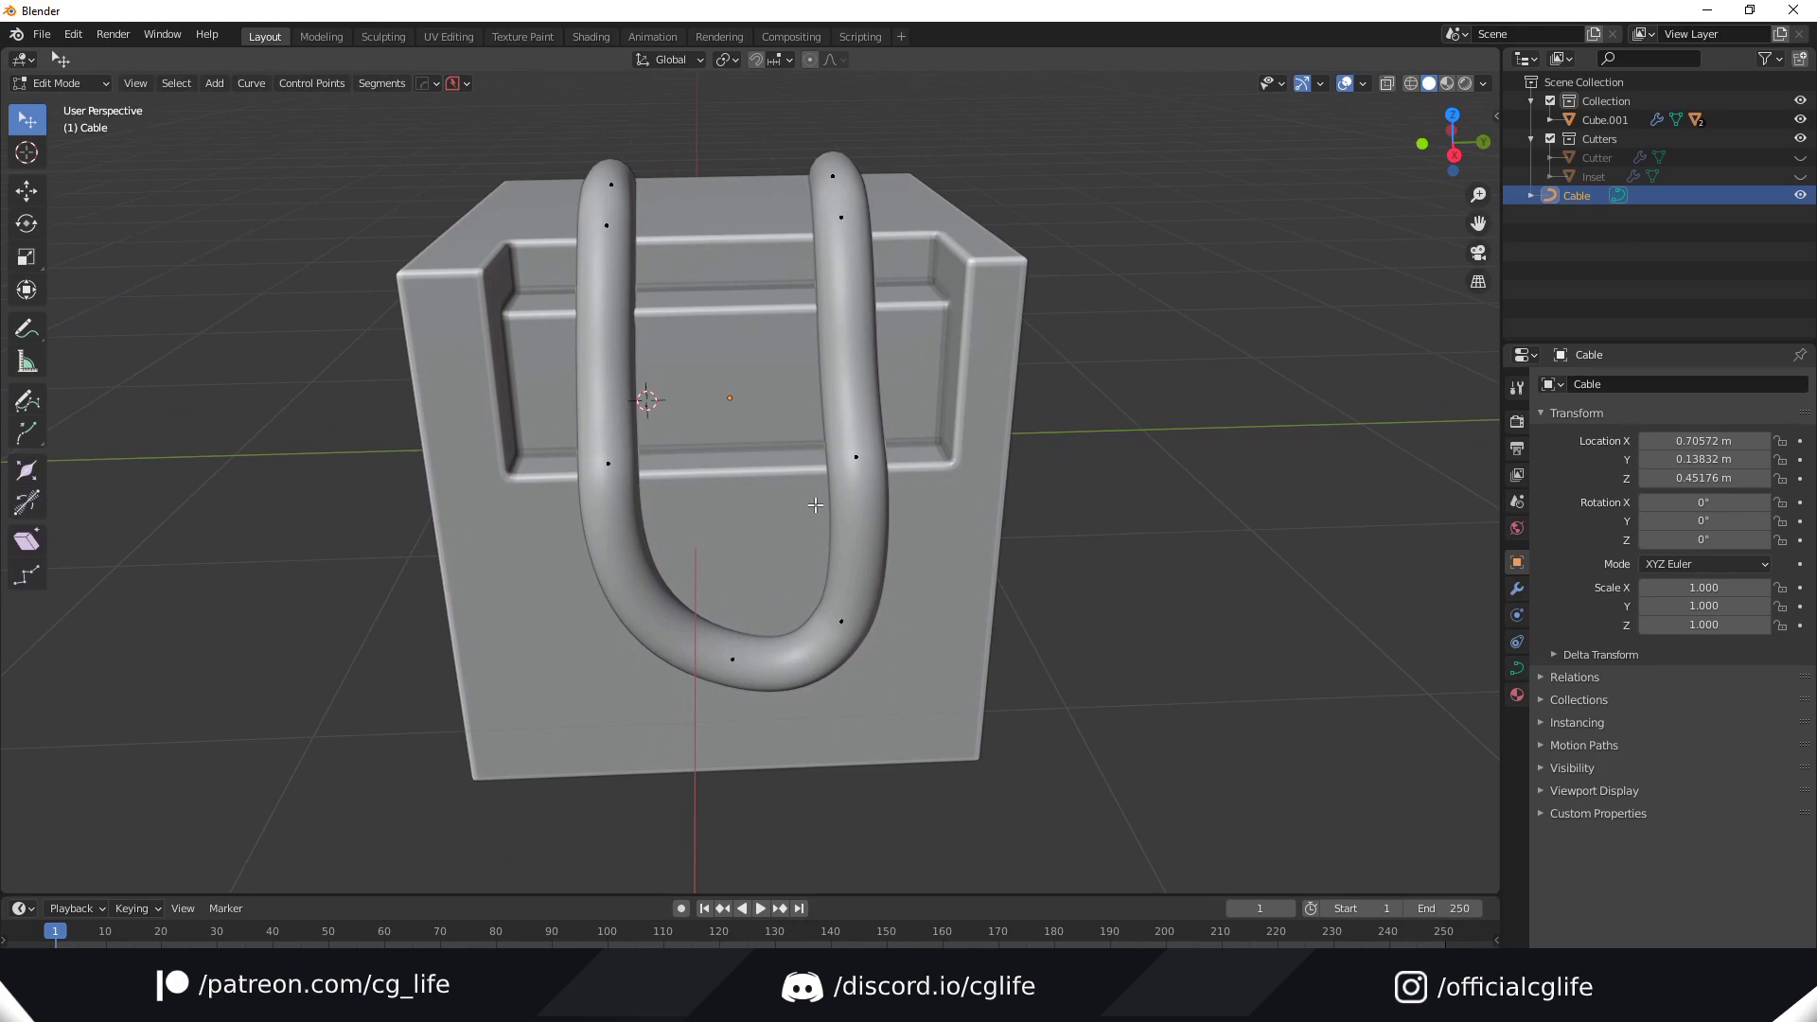
{"action": "middle_click_drag", "start_coordinate": [855, 488], "coordinate": [810, 565]}
{"action": "key", "text": "Tab"}
Step: Delete the loop cable and add a plane raised along Z above the cube
{"action": "key", "text": "Delete"}
{"action": "scroll", "coordinate": [816, 493], "scroll_direction": "down", "scroll_amount": 3}
{"action": "middle_click_drag", "start_coordinate": [801, 496], "coordinate": [713, 404]}
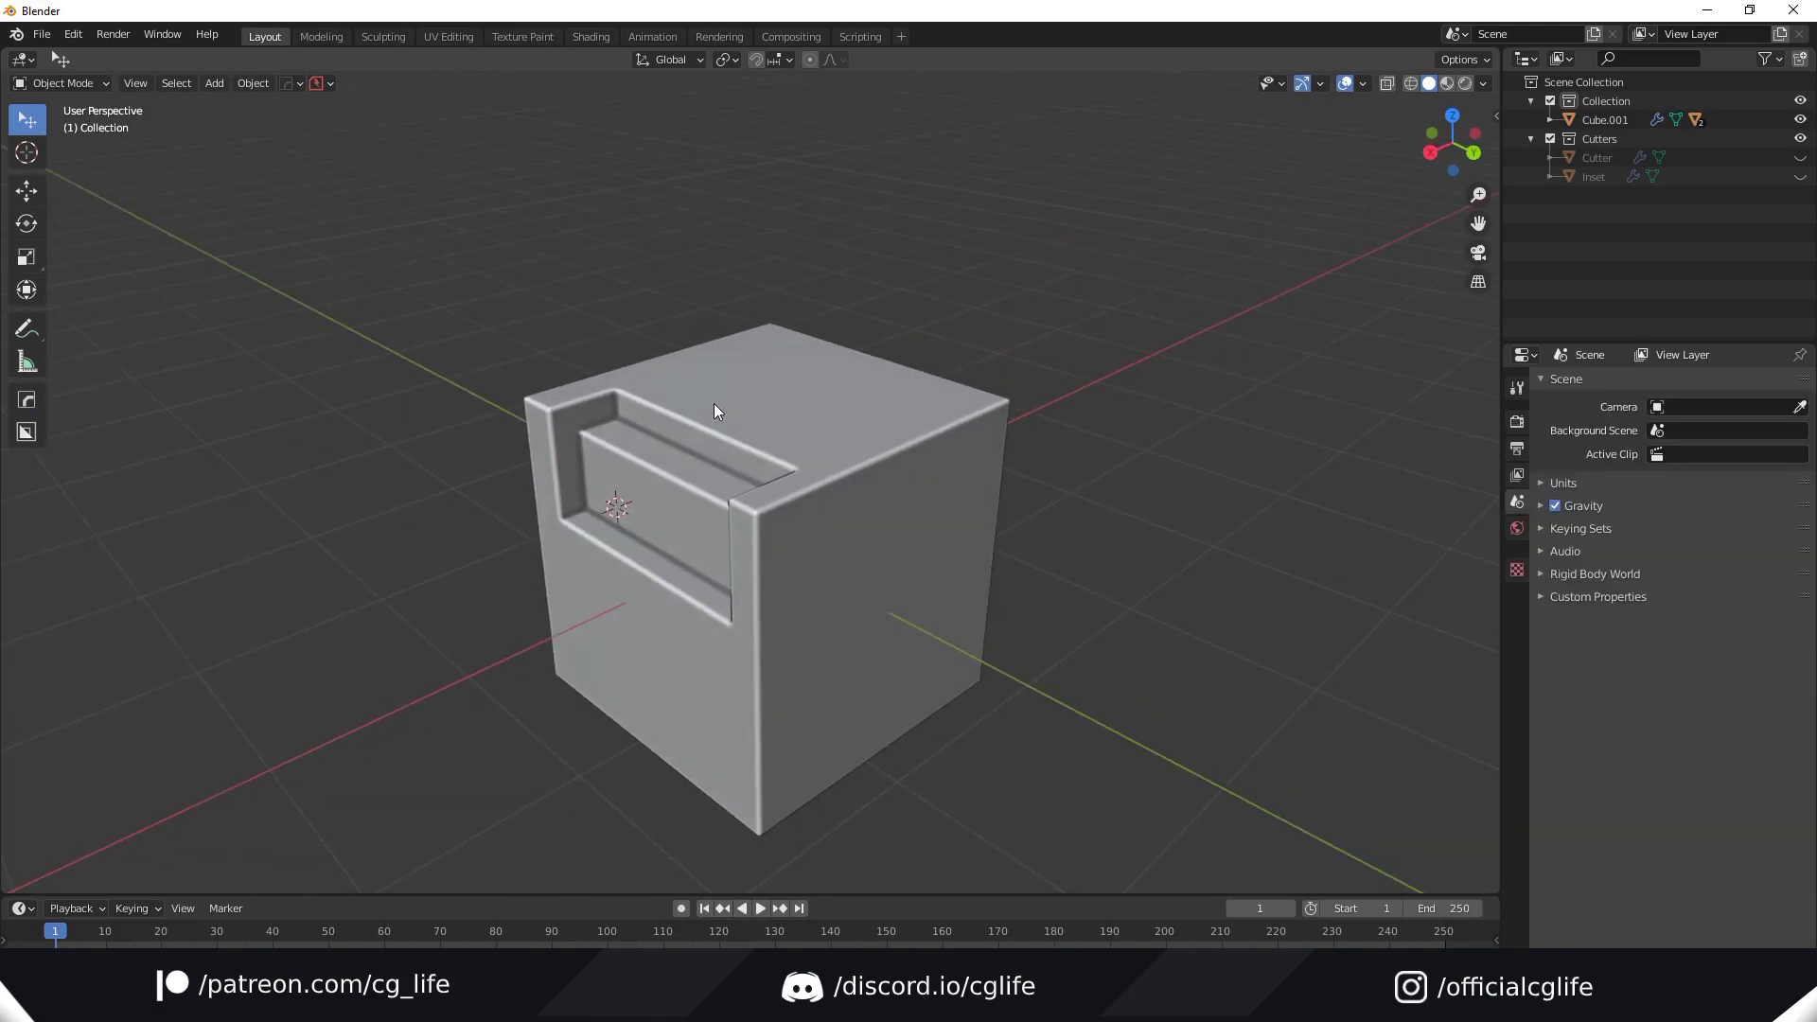
{"action": "key", "text": "shift+a"}
{"action": "mouse_move", "coordinate": [713, 404]}
{"action": "left_click", "coordinate": [832, 450]}
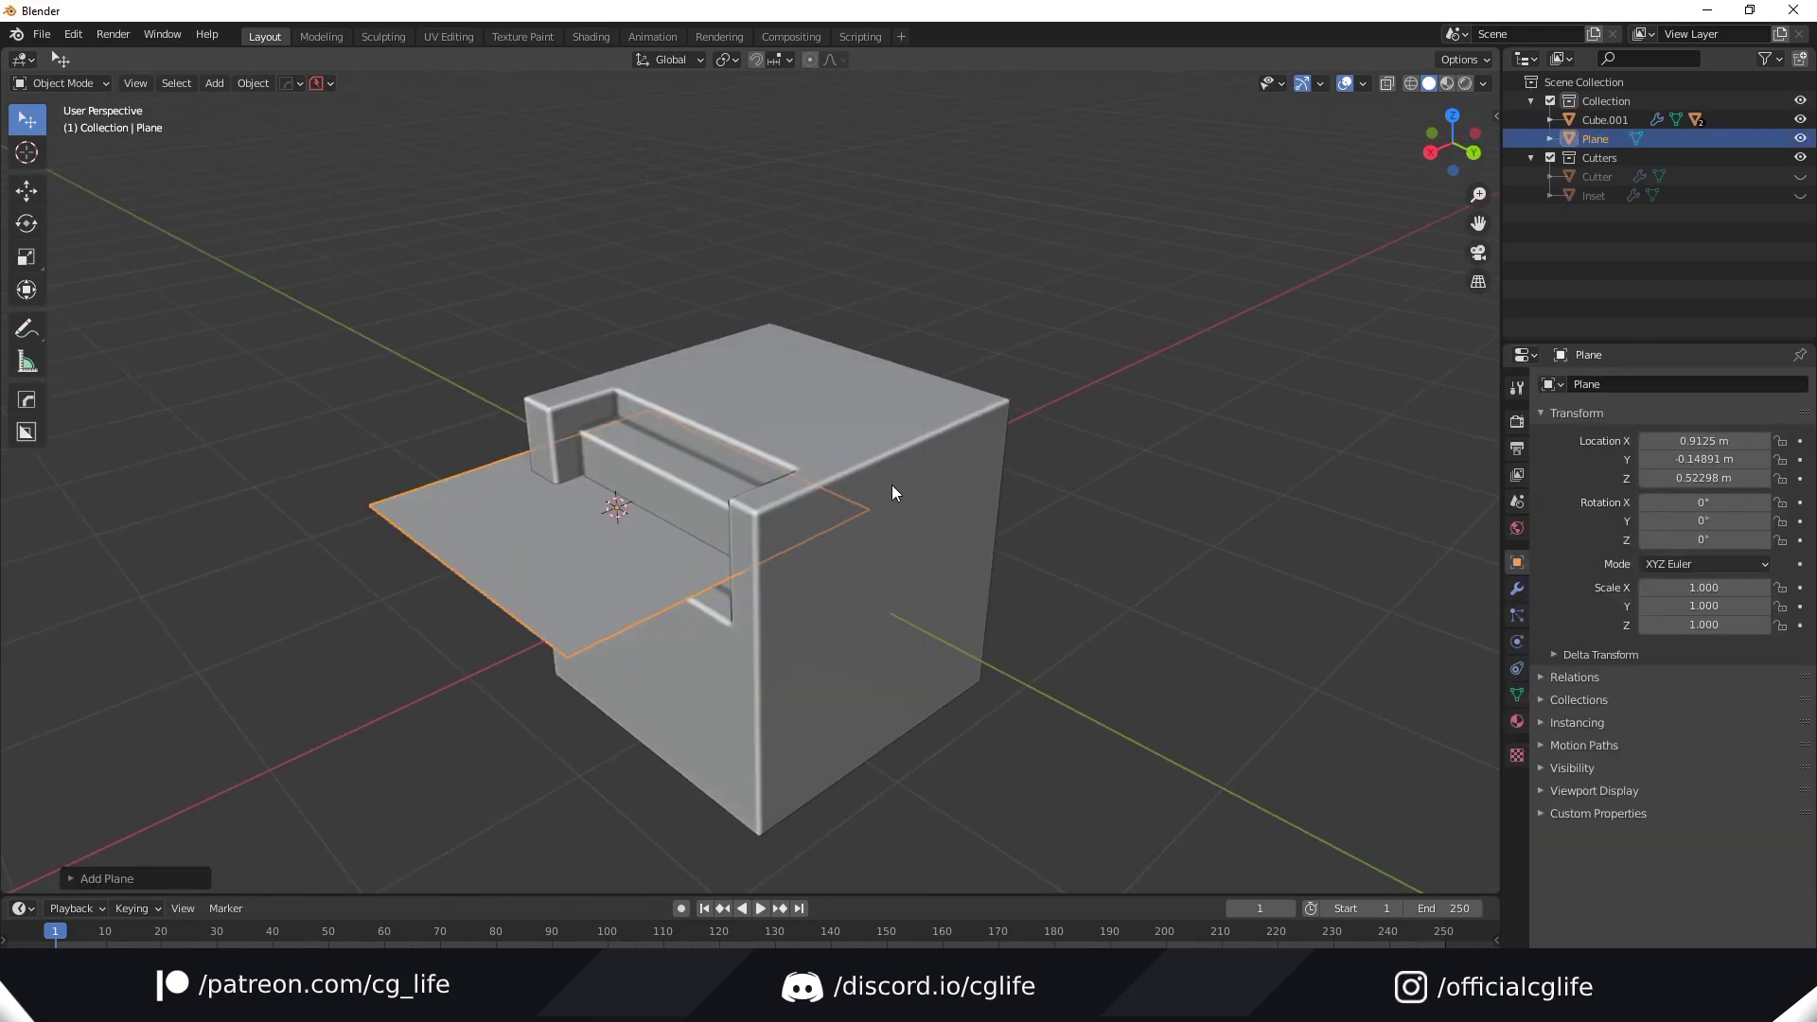
{"action": "key", "text": "g"}
{"action": "key", "text": "z"}
{"action": "left_click", "coordinate": [893, 497]}
Step: In Edit Mode, delete two of the plane's vertices and select the remaining upper vertex
{"action": "middle_click_drag", "start_coordinate": [893, 498], "coordinate": [906, 615], "text": "shift"}
{"action": "key", "text": "Tab"}
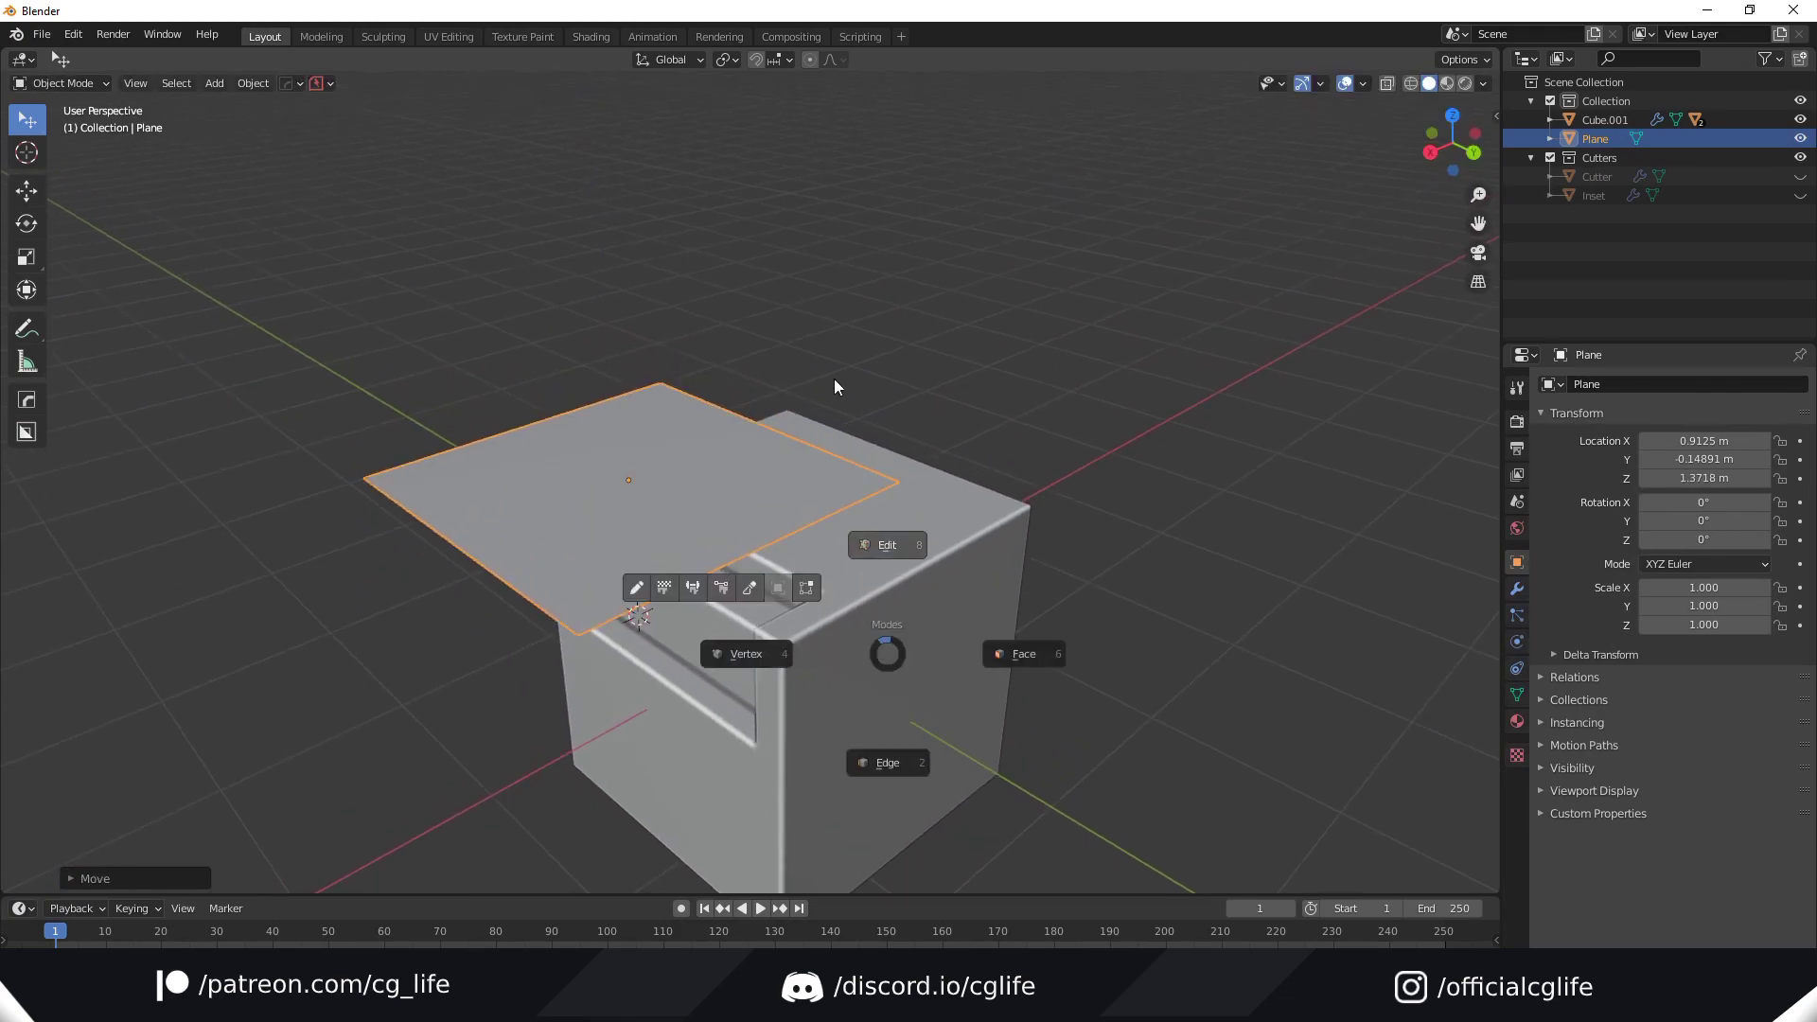
{"action": "left_click_drag", "start_coordinate": [292, 353], "coordinate": [626, 640]}
{"action": "key", "text": "x"}
{"action": "left_click", "coordinate": [653, 532]}
{"action": "middle_click_drag", "start_coordinate": [653, 532], "coordinate": [763, 518]}
{"action": "left_click_drag", "start_coordinate": [573, 293], "coordinate": [1101, 560]}
{"action": "middle_click_drag", "start_coordinate": [1066, 491], "coordinate": [964, 479]}
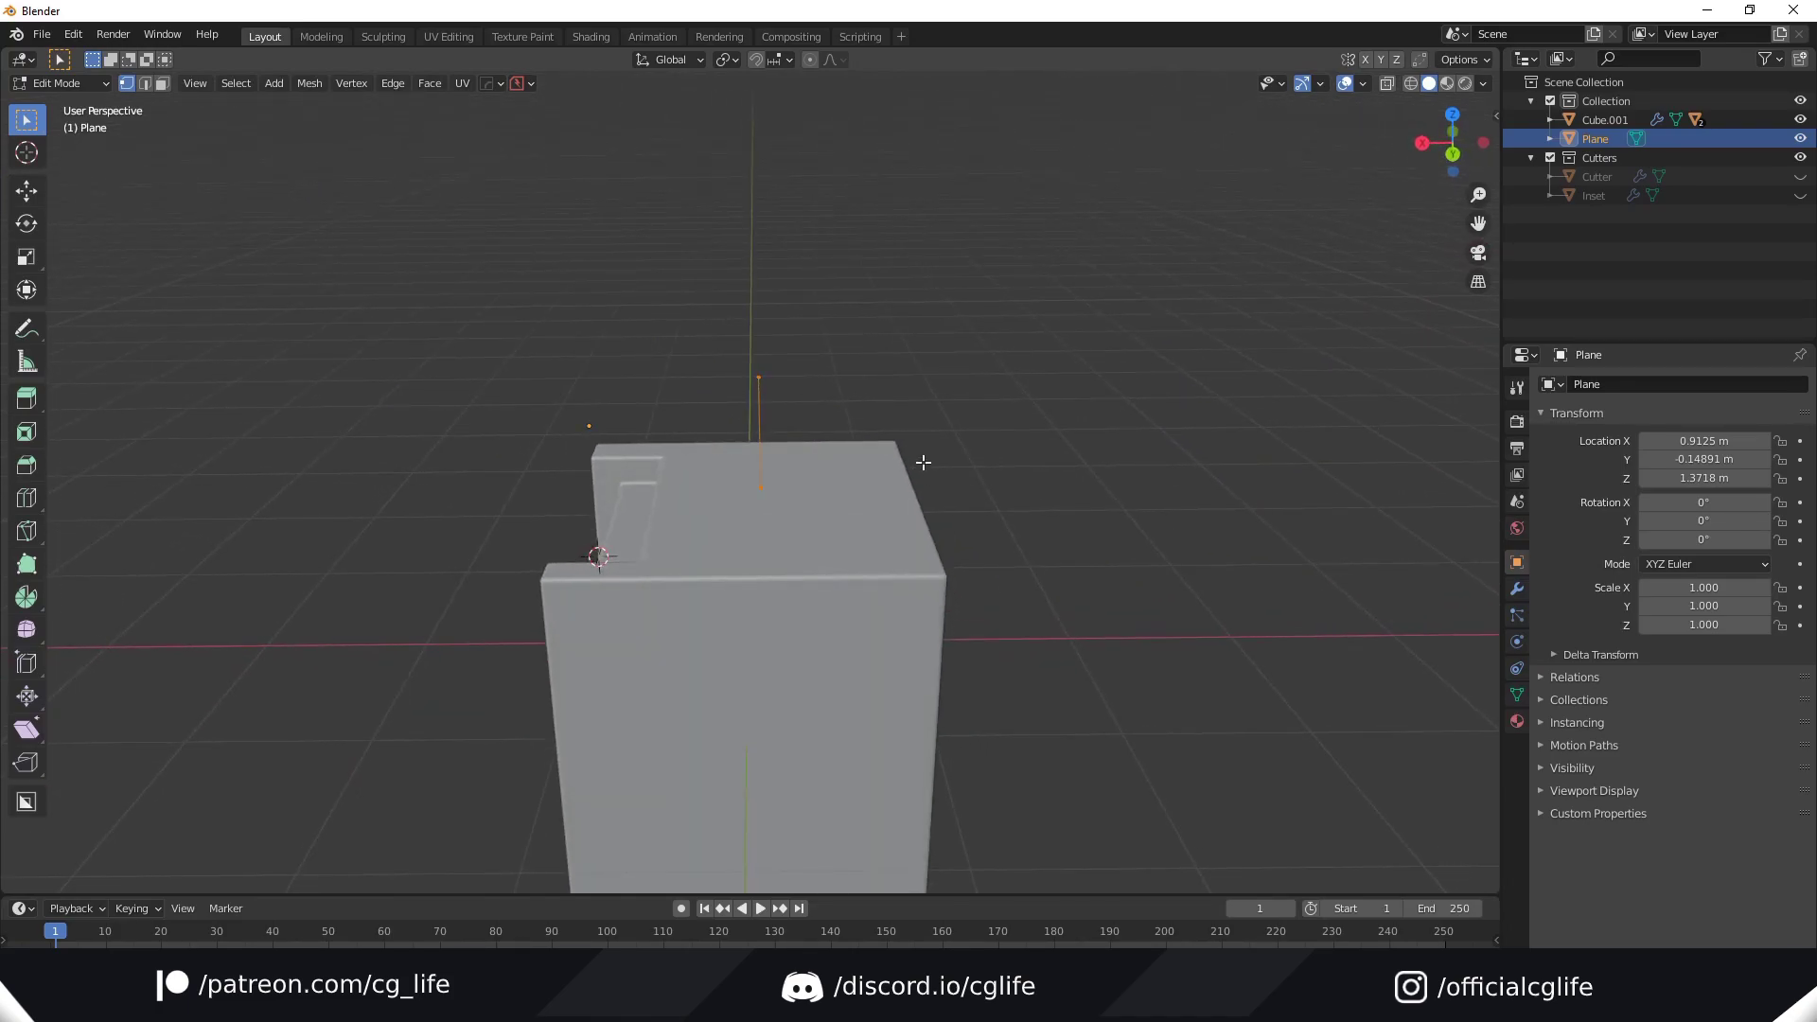
{"action": "left_click_drag", "start_coordinate": [660, 308], "coordinate": [844, 436]}
{"action": "middle_click_drag", "start_coordinate": [922, 388], "coordinate": [883, 394]}
Step: Extrude three edges from the vertex into a path and select all its vertices
{"action": "key", "text": "e"}
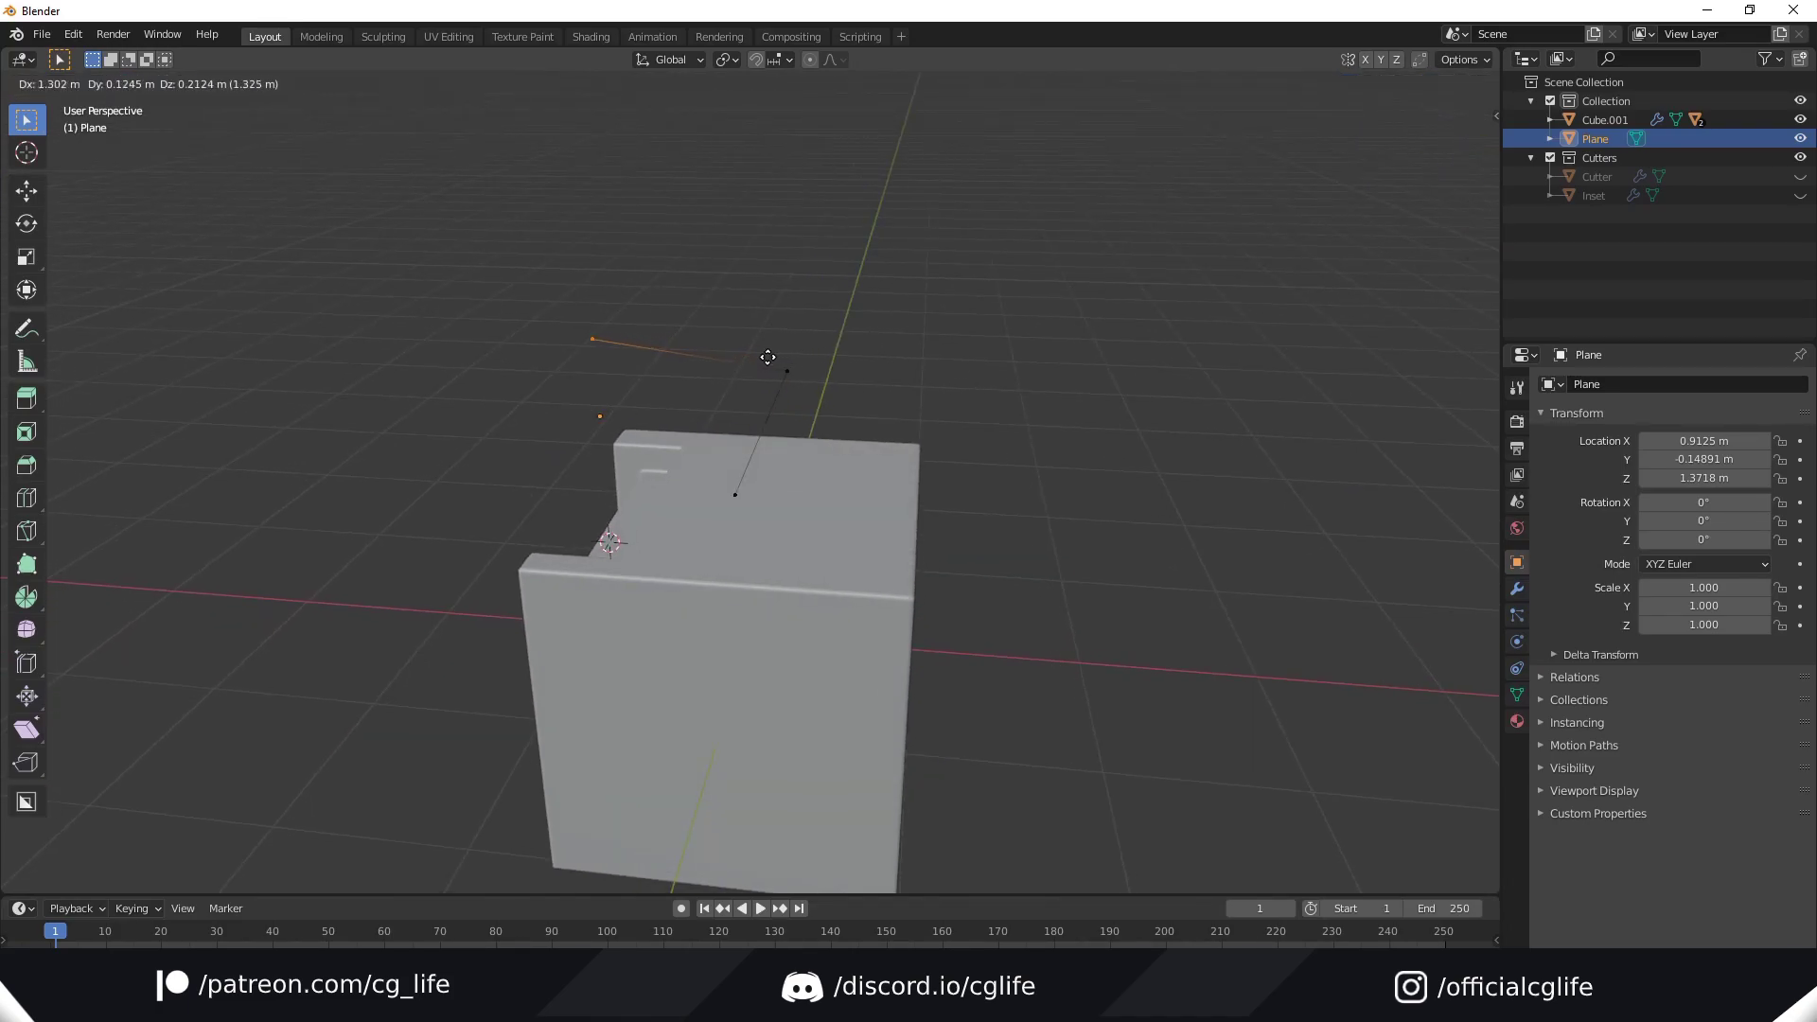
{"action": "left_click", "coordinate": [767, 356]}
{"action": "middle_click_drag", "start_coordinate": [767, 356], "coordinate": [946, 389]}
{"action": "key", "text": "e"}
{"action": "left_click", "coordinate": [1107, 377]}
{"action": "middle_click_drag", "start_coordinate": [1107, 378], "coordinate": [892, 490]}
{"action": "key", "text": "e"}
{"action": "left_click", "coordinate": [1149, 363]}
{"action": "scroll", "coordinate": [893, 489], "scroll_direction": "down", "scroll_amount": 3}
{"action": "left_click_drag", "start_coordinate": [446, 298], "coordinate": [1135, 594]}
{"action": "key", "text": "shift+alt+c"}
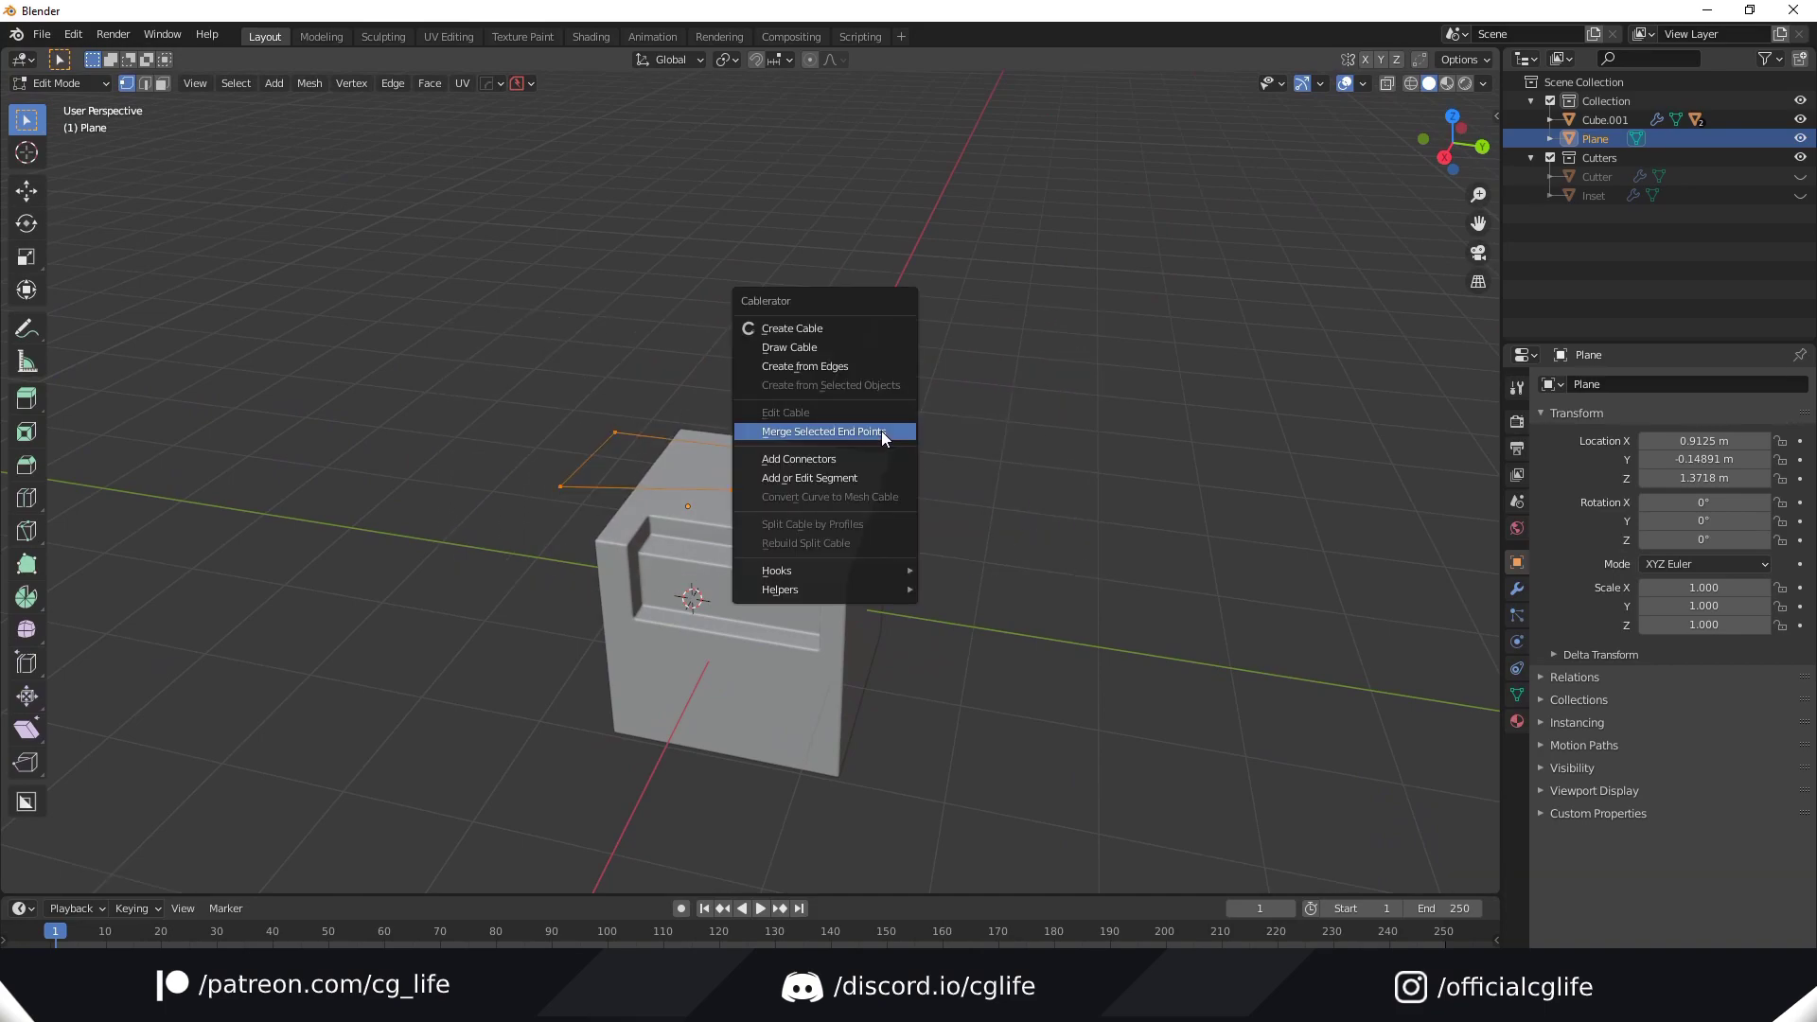
Step: Create a Cablerator cable from the selected edges and set its width to 0.083
{"action": "left_click", "coordinate": [865, 365]}
{"action": "middle_click_drag", "start_coordinate": [991, 473], "coordinate": [1065, 497]}
{"action": "key", "text": "s"}
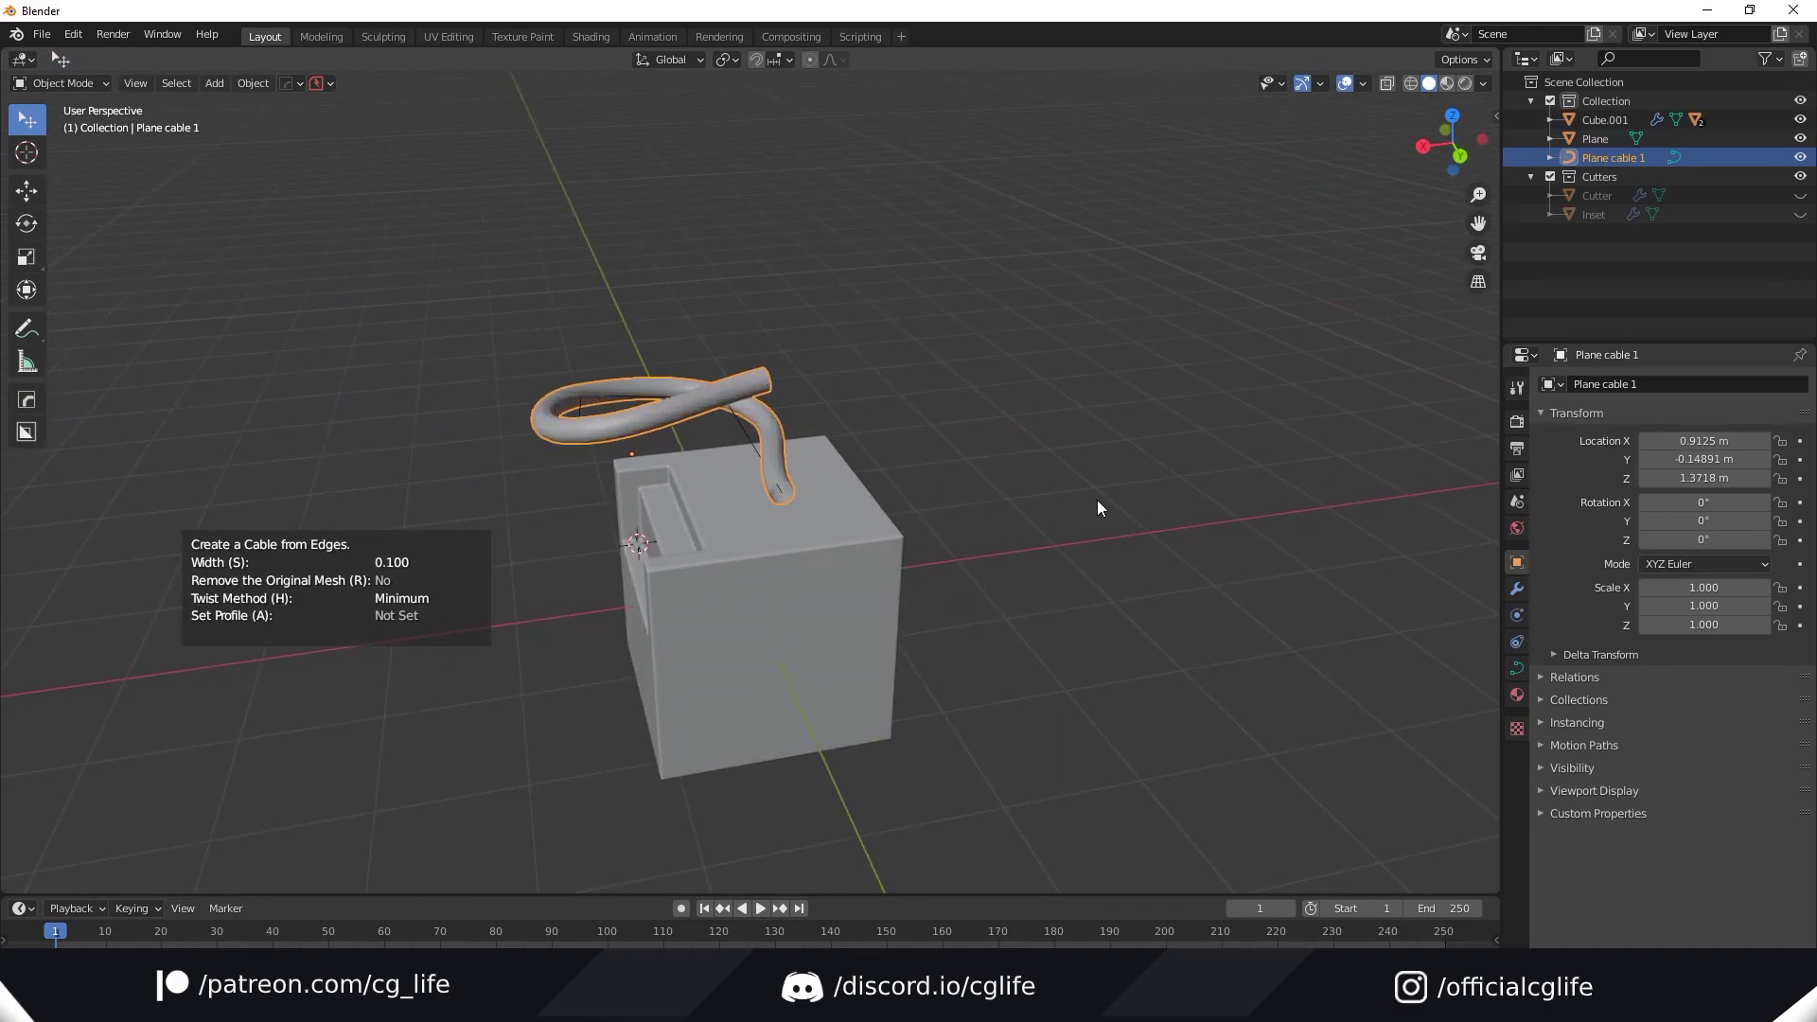
{"action": "left_click", "coordinate": [1094, 499]}
{"action": "middle_click_drag", "start_coordinate": [1053, 501], "coordinate": [991, 462]}
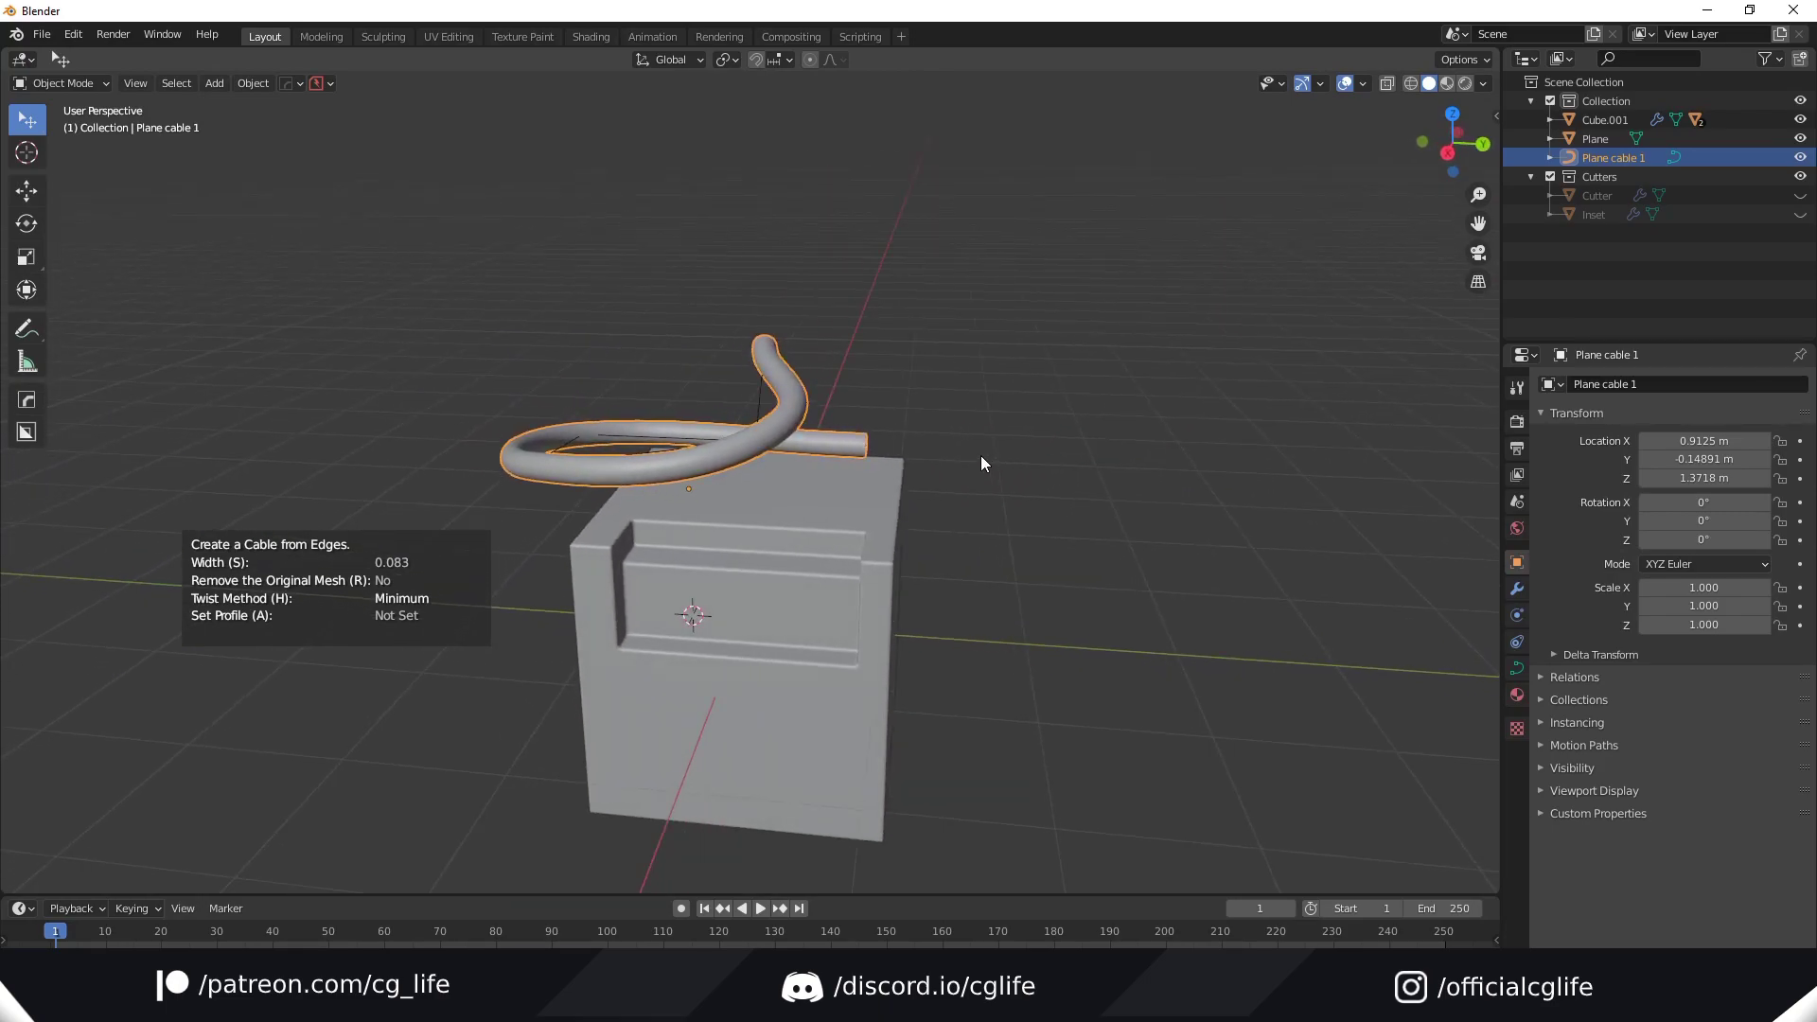
{"action": "middle_click_drag", "start_coordinate": [967, 475], "coordinate": [935, 457]}
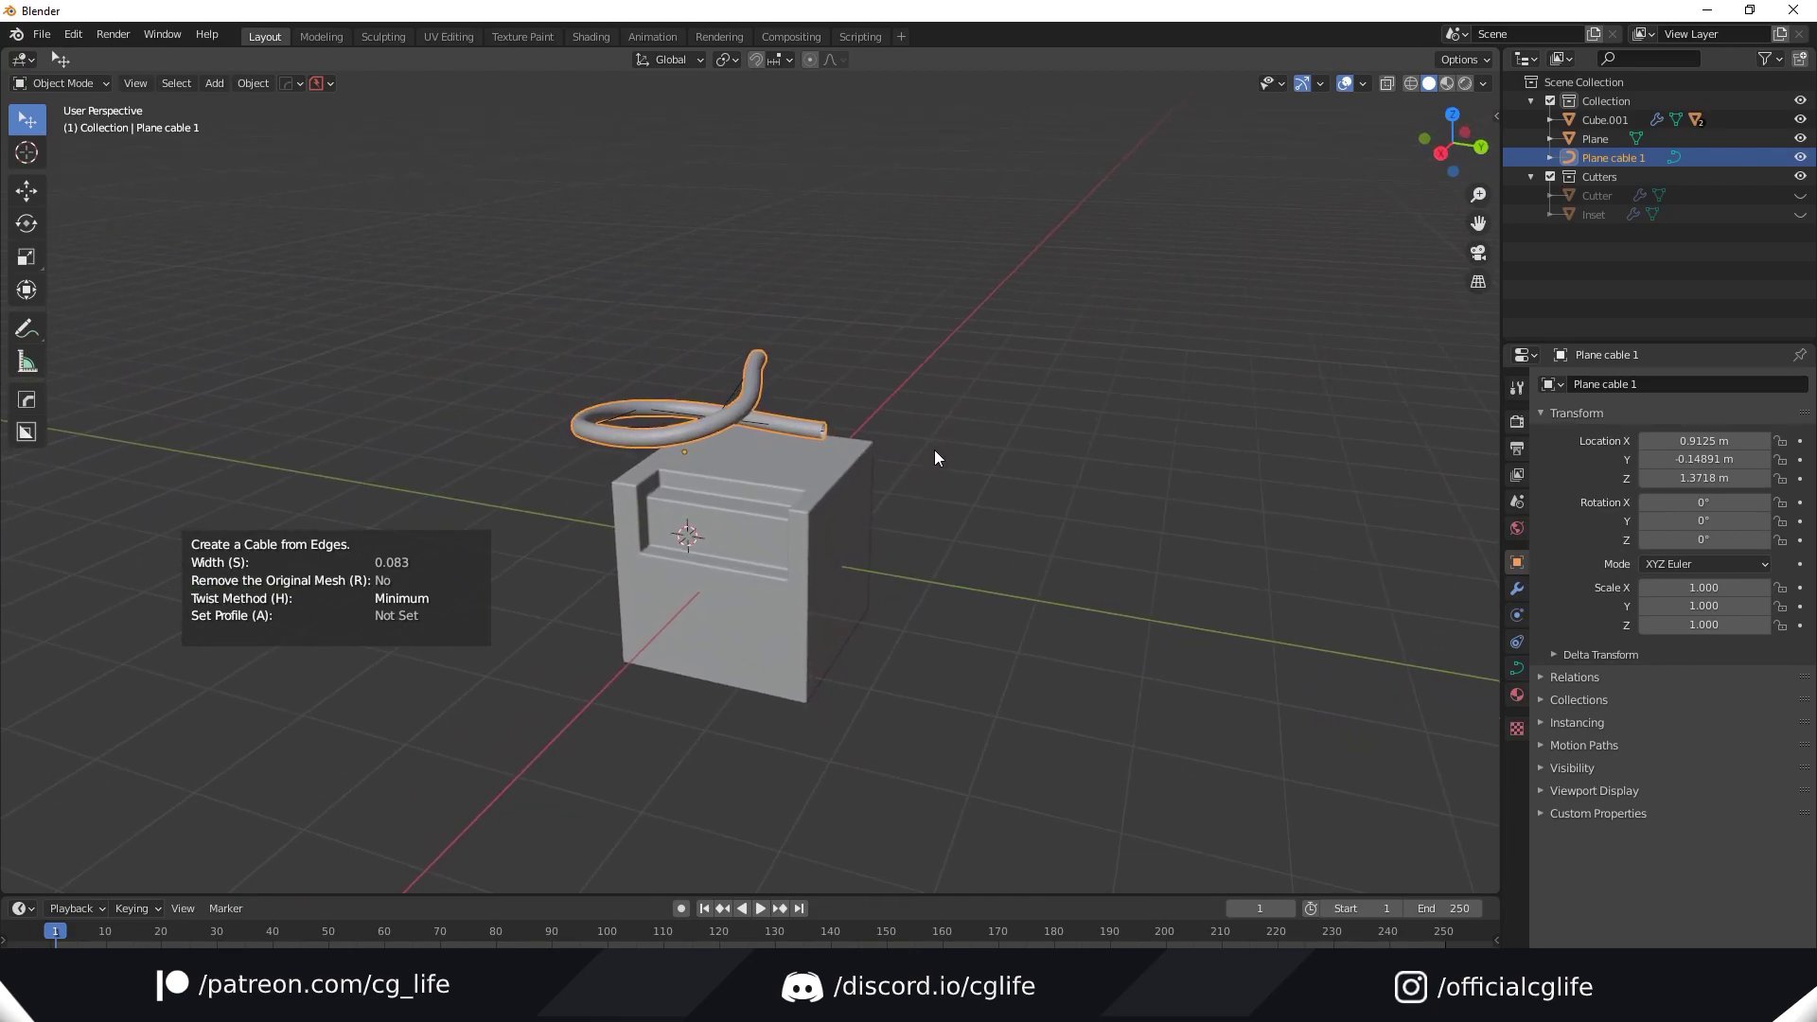
{"action": "scroll", "coordinate": [934, 450], "scroll_direction": "up", "scroll_amount": 3}
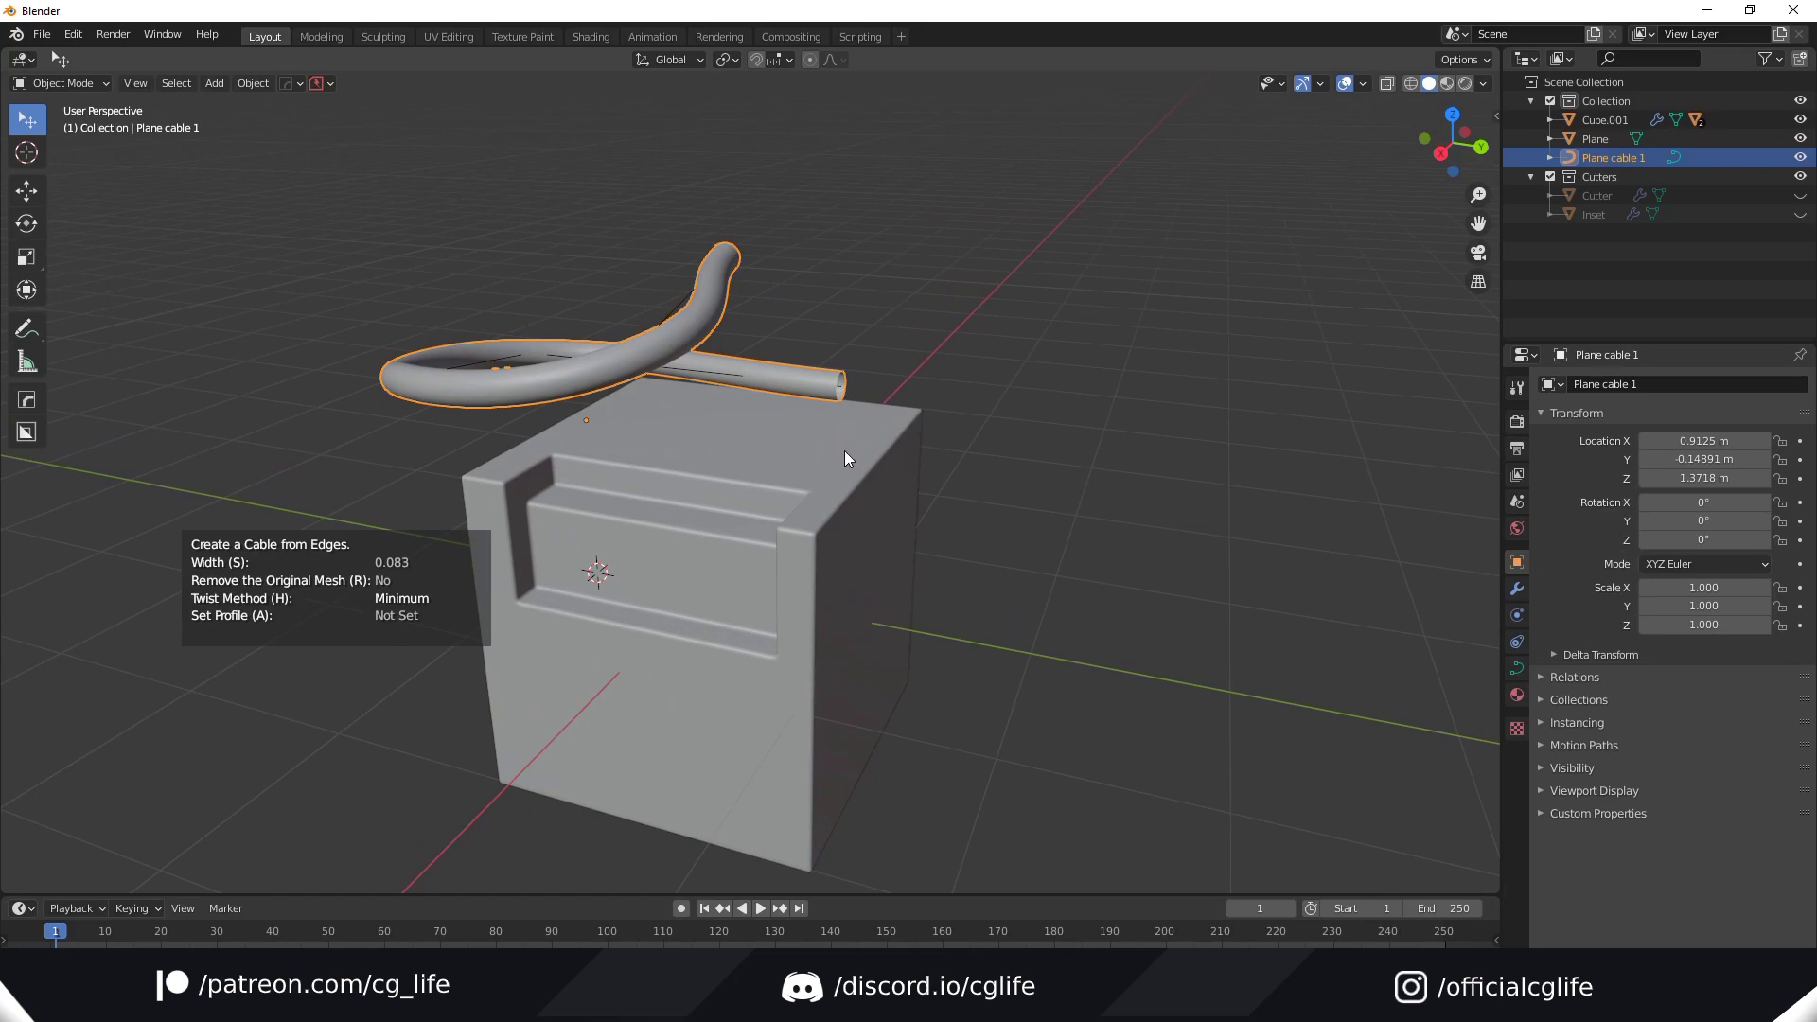
Step: Delete the Plane cable 1 object, then the remaining box and plane
{"action": "key", "text": "Delete"}
{"action": "middle_click_drag", "start_coordinate": [844, 451], "coordinate": [691, 405]}
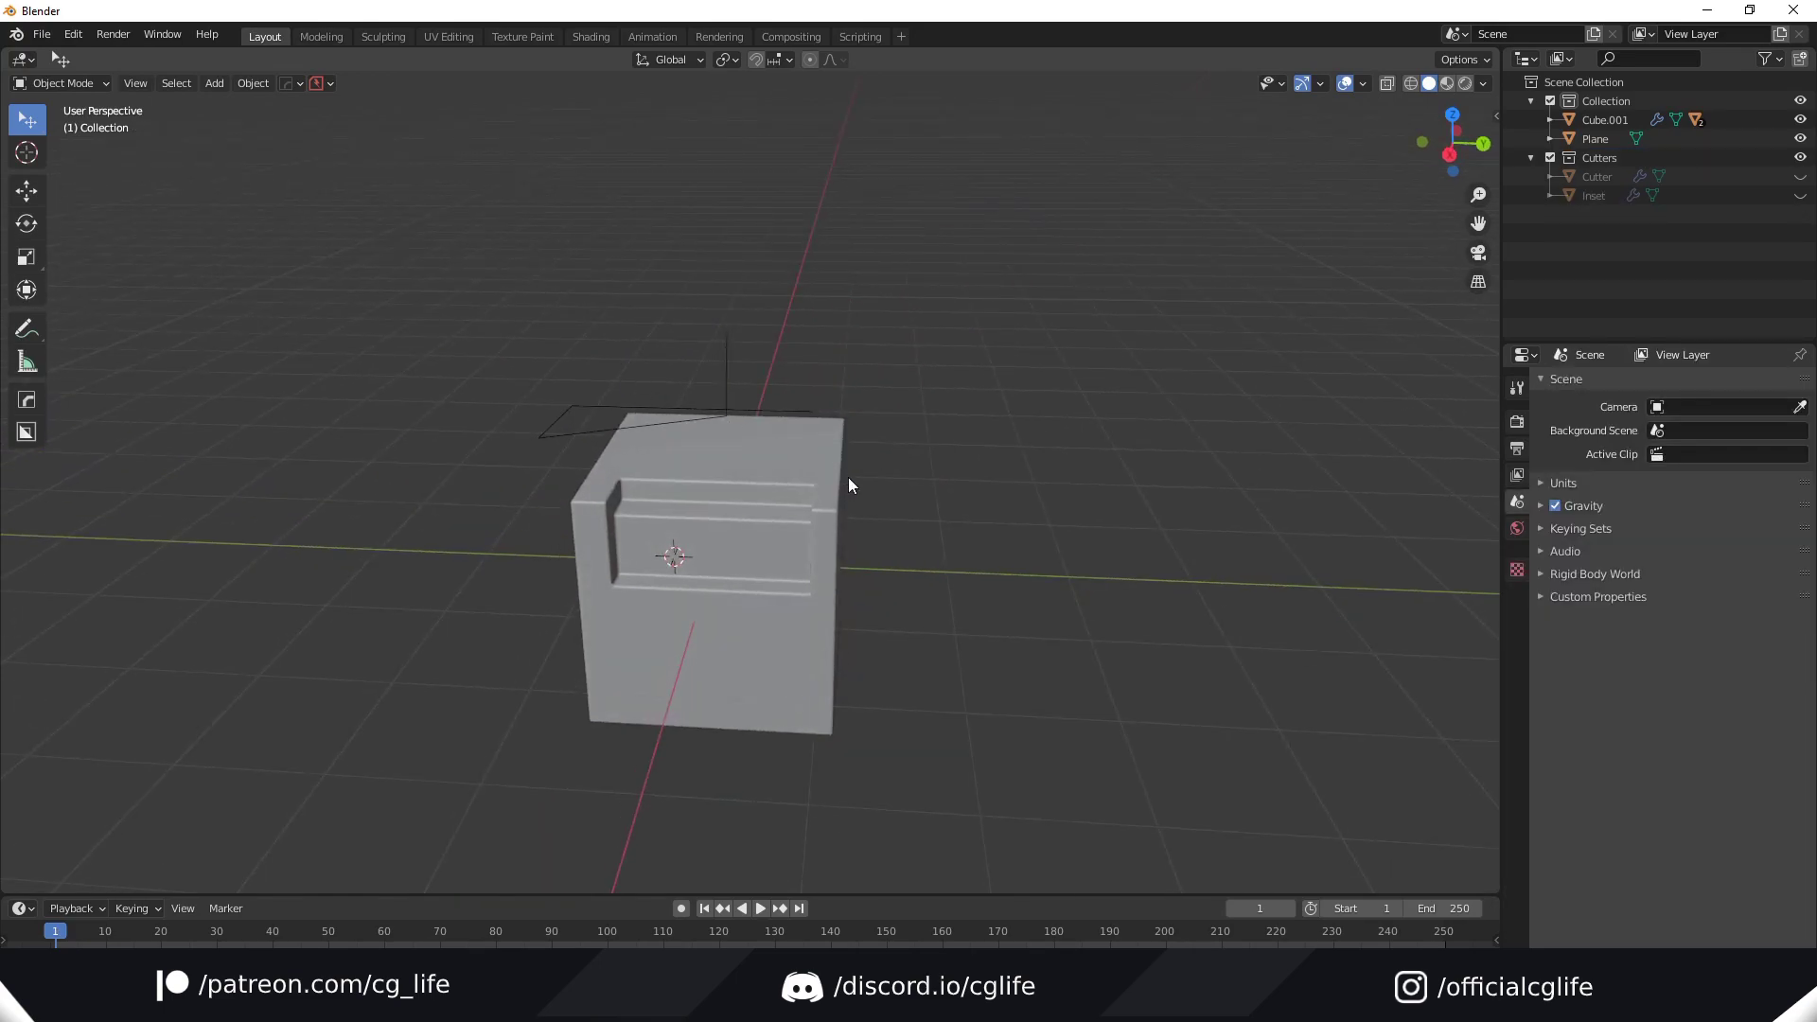
{"action": "key", "text": "a"}
{"action": "key", "text": "Delete"}
{"action": "scroll", "coordinate": [888, 604], "scroll_direction": "down", "scroll_amount": 2}
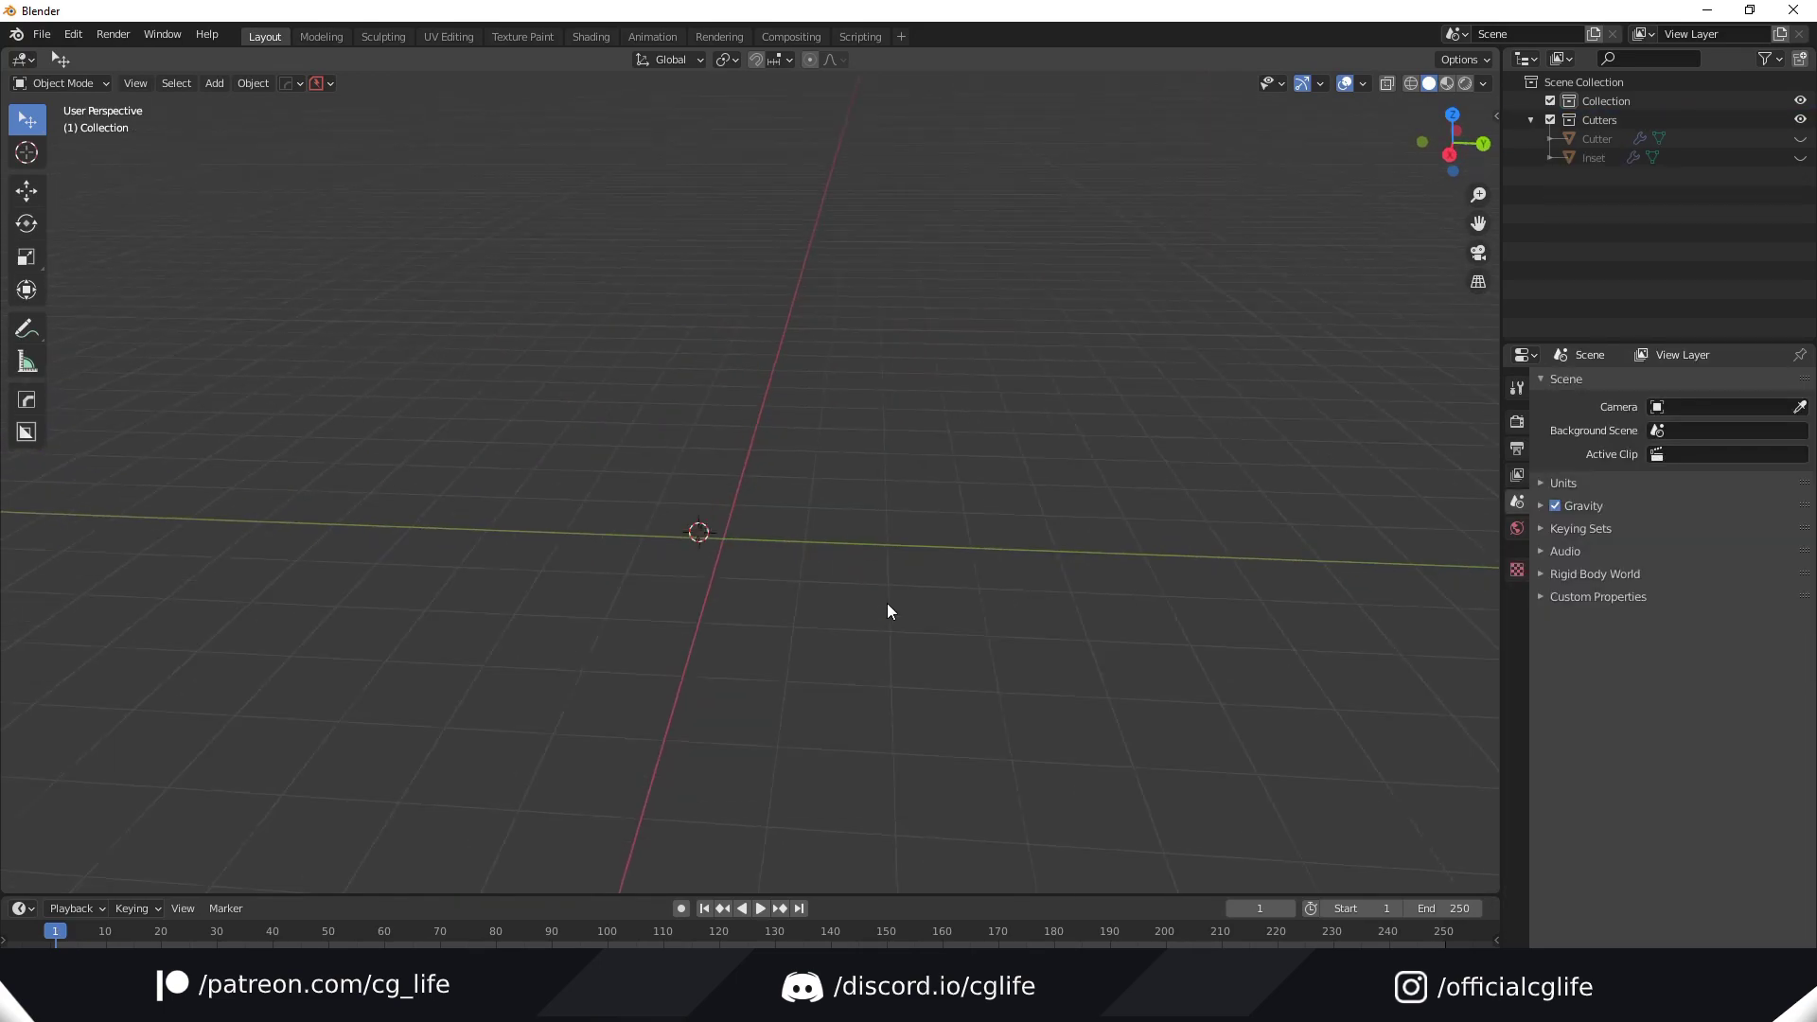
{"action": "middle_click_drag", "start_coordinate": [887, 604], "coordinate": [843, 587]}
Step: Add a new cube to the empty scene
{"action": "key", "text": "shift+a"}
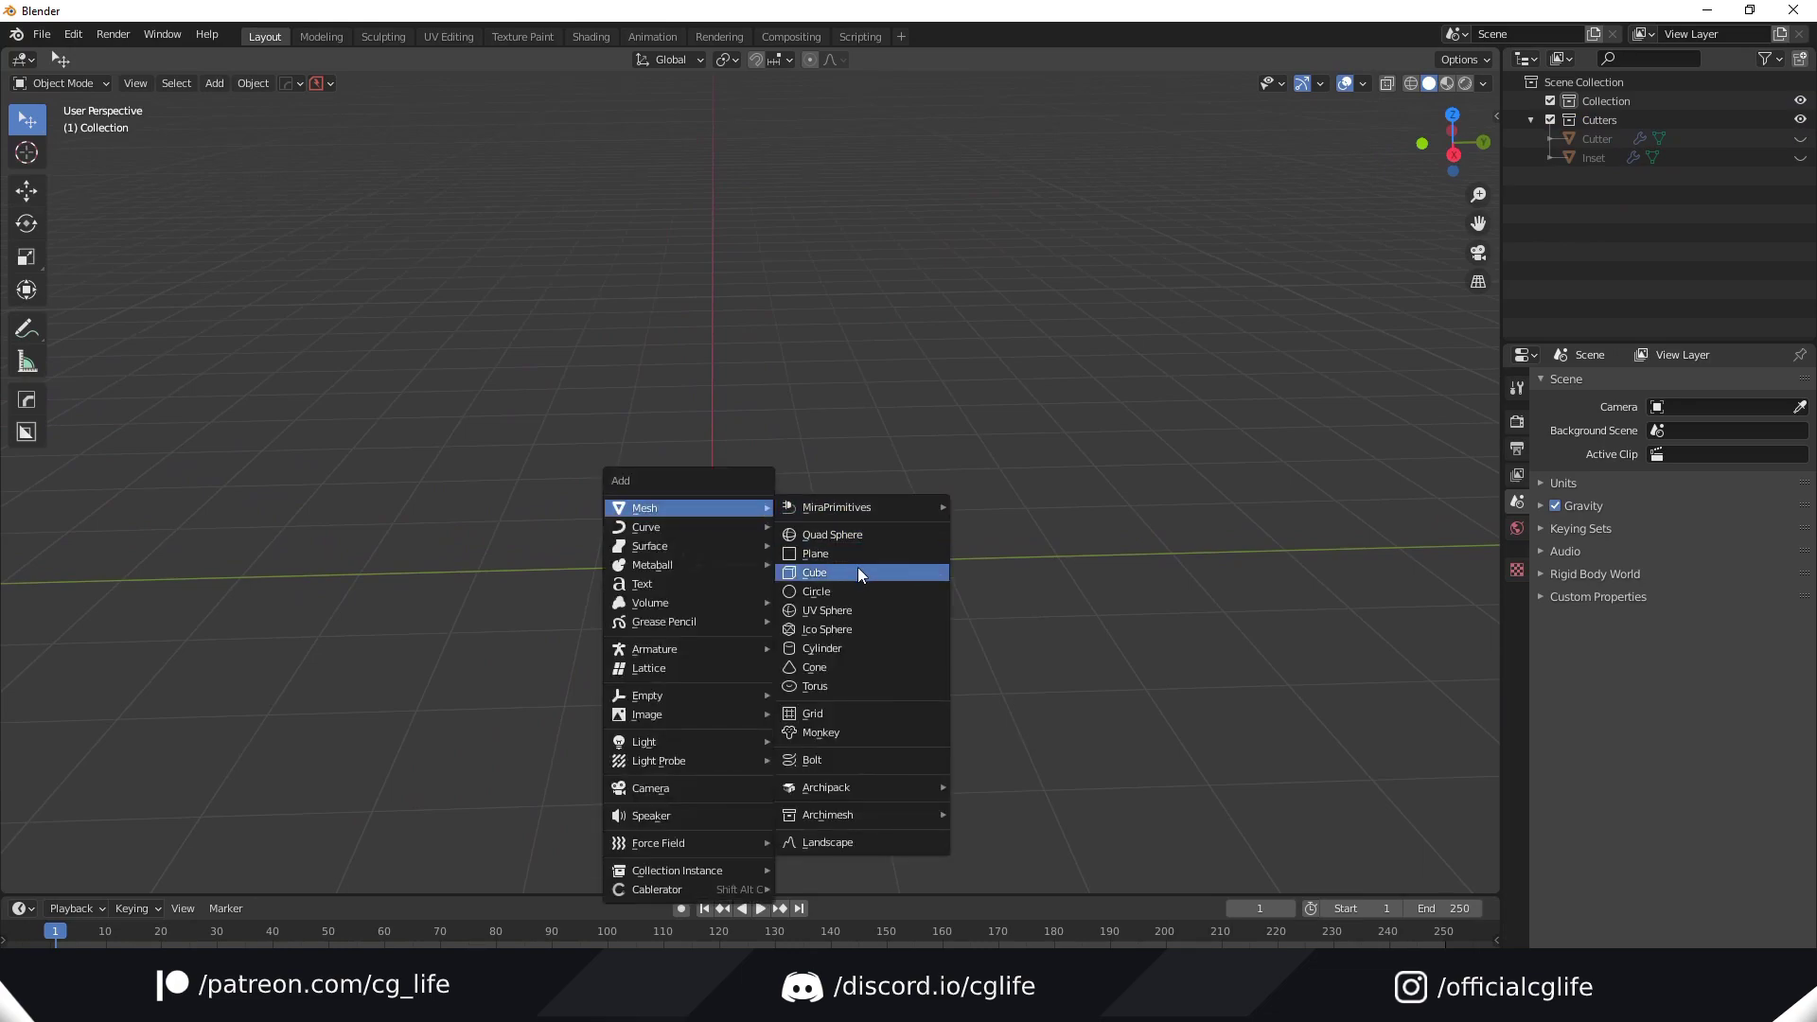
{"action": "left_click", "coordinate": [859, 573]}
{"action": "scroll", "coordinate": [856, 575], "scroll_direction": "down", "scroll_amount": 2}
{"action": "middle_click_drag", "start_coordinate": [856, 574], "coordinate": [831, 582]}
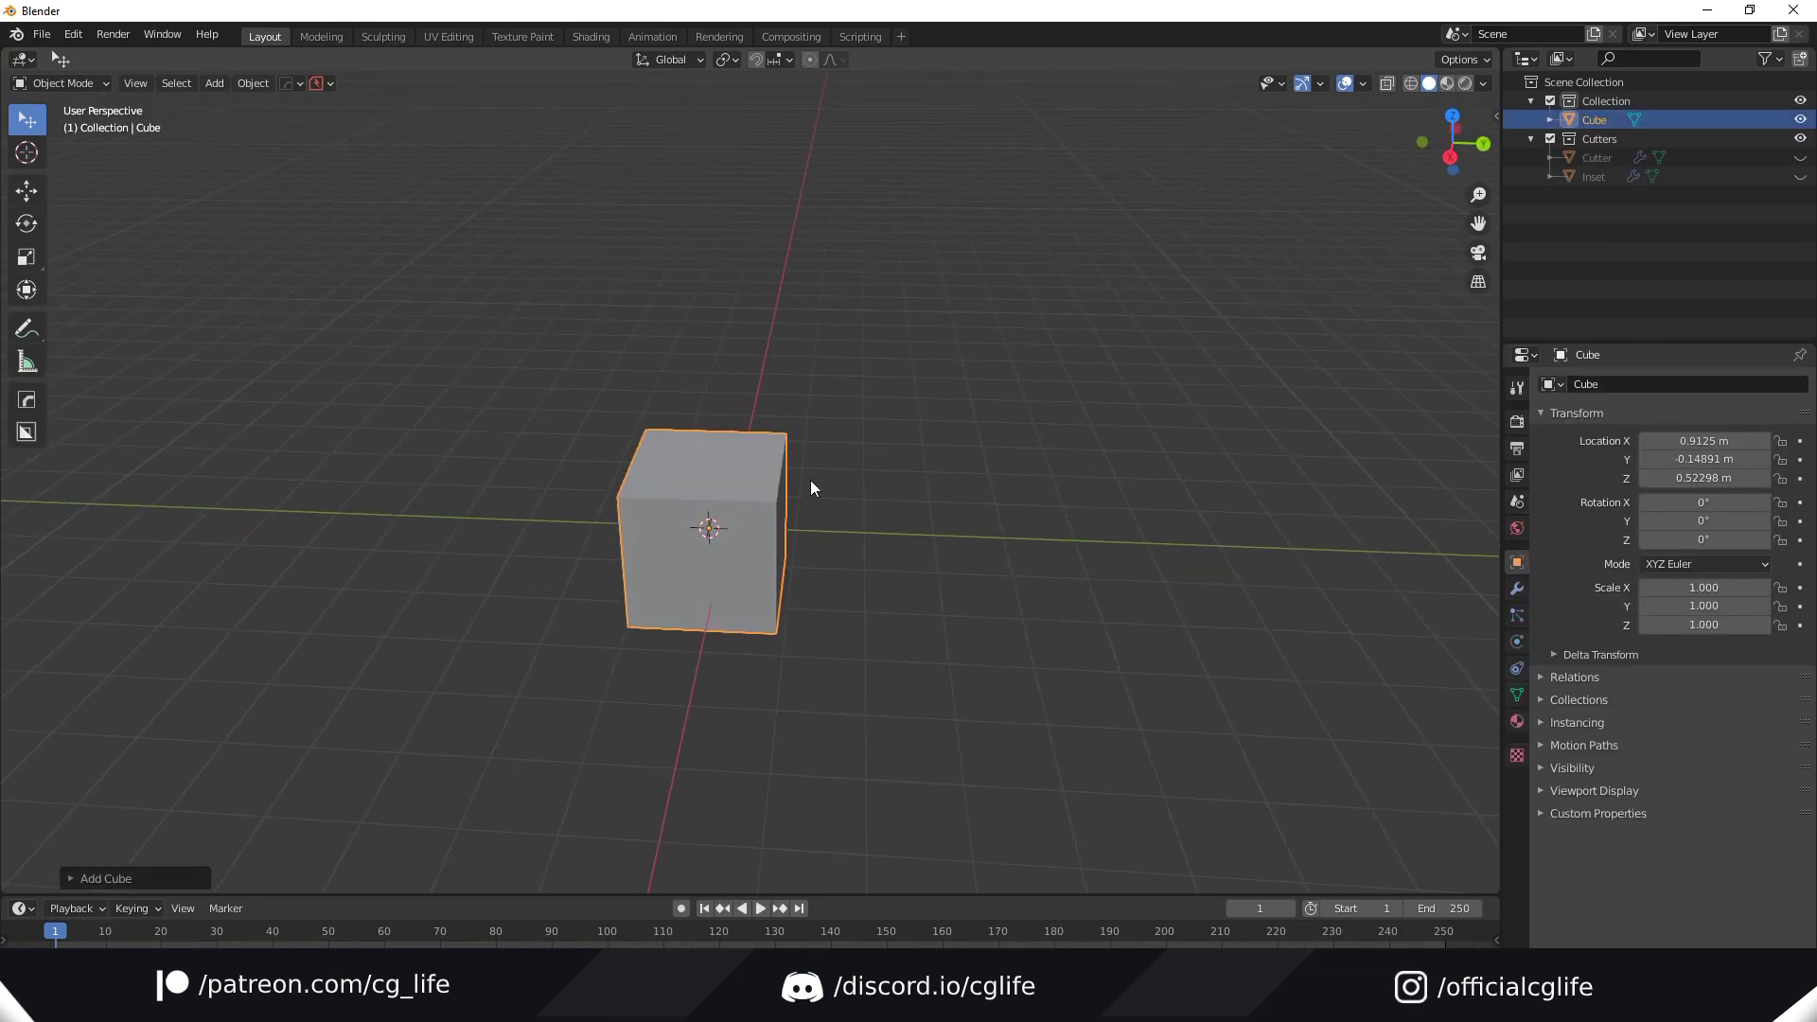
{"action": "scroll", "coordinate": [787, 571], "scroll_direction": "down", "scroll_amount": 2}
Step: Duplicate the cubes along Y into a grid and select every cube
{"action": "key", "text": "shift+d"}
{"action": "key", "text": "y"}
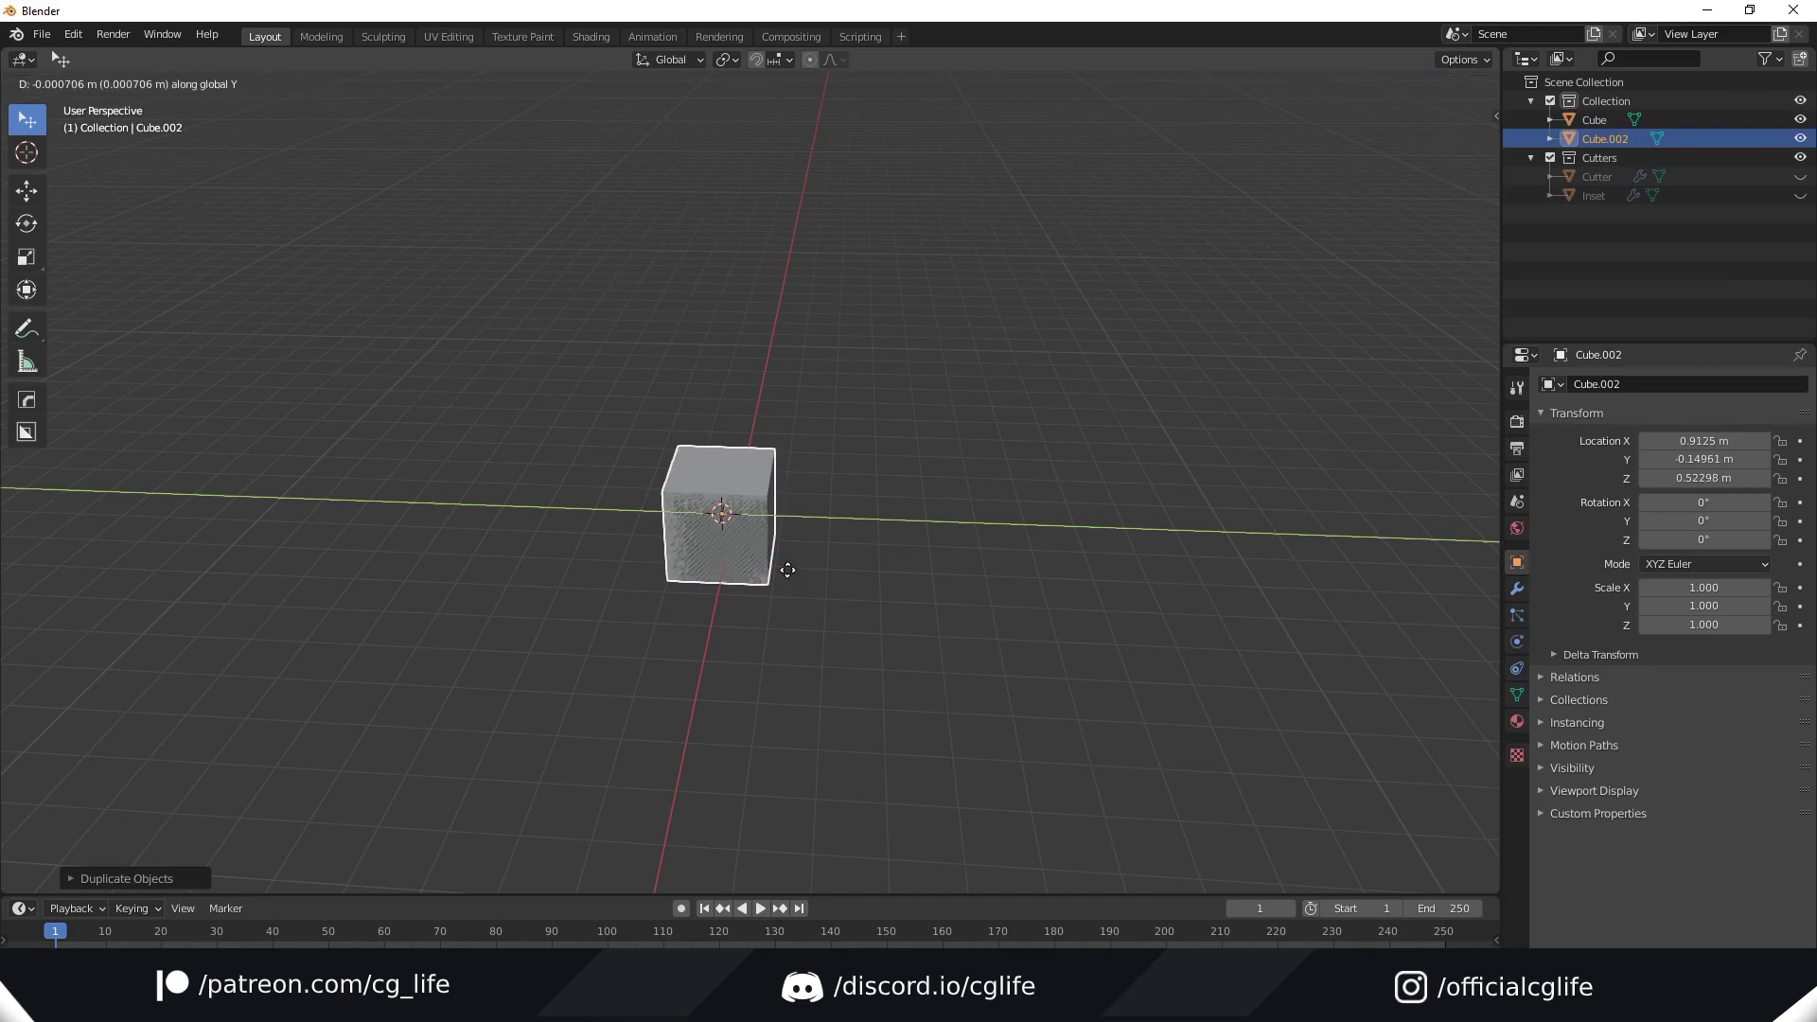
{"action": "left_click", "coordinate": [1008, 515]}
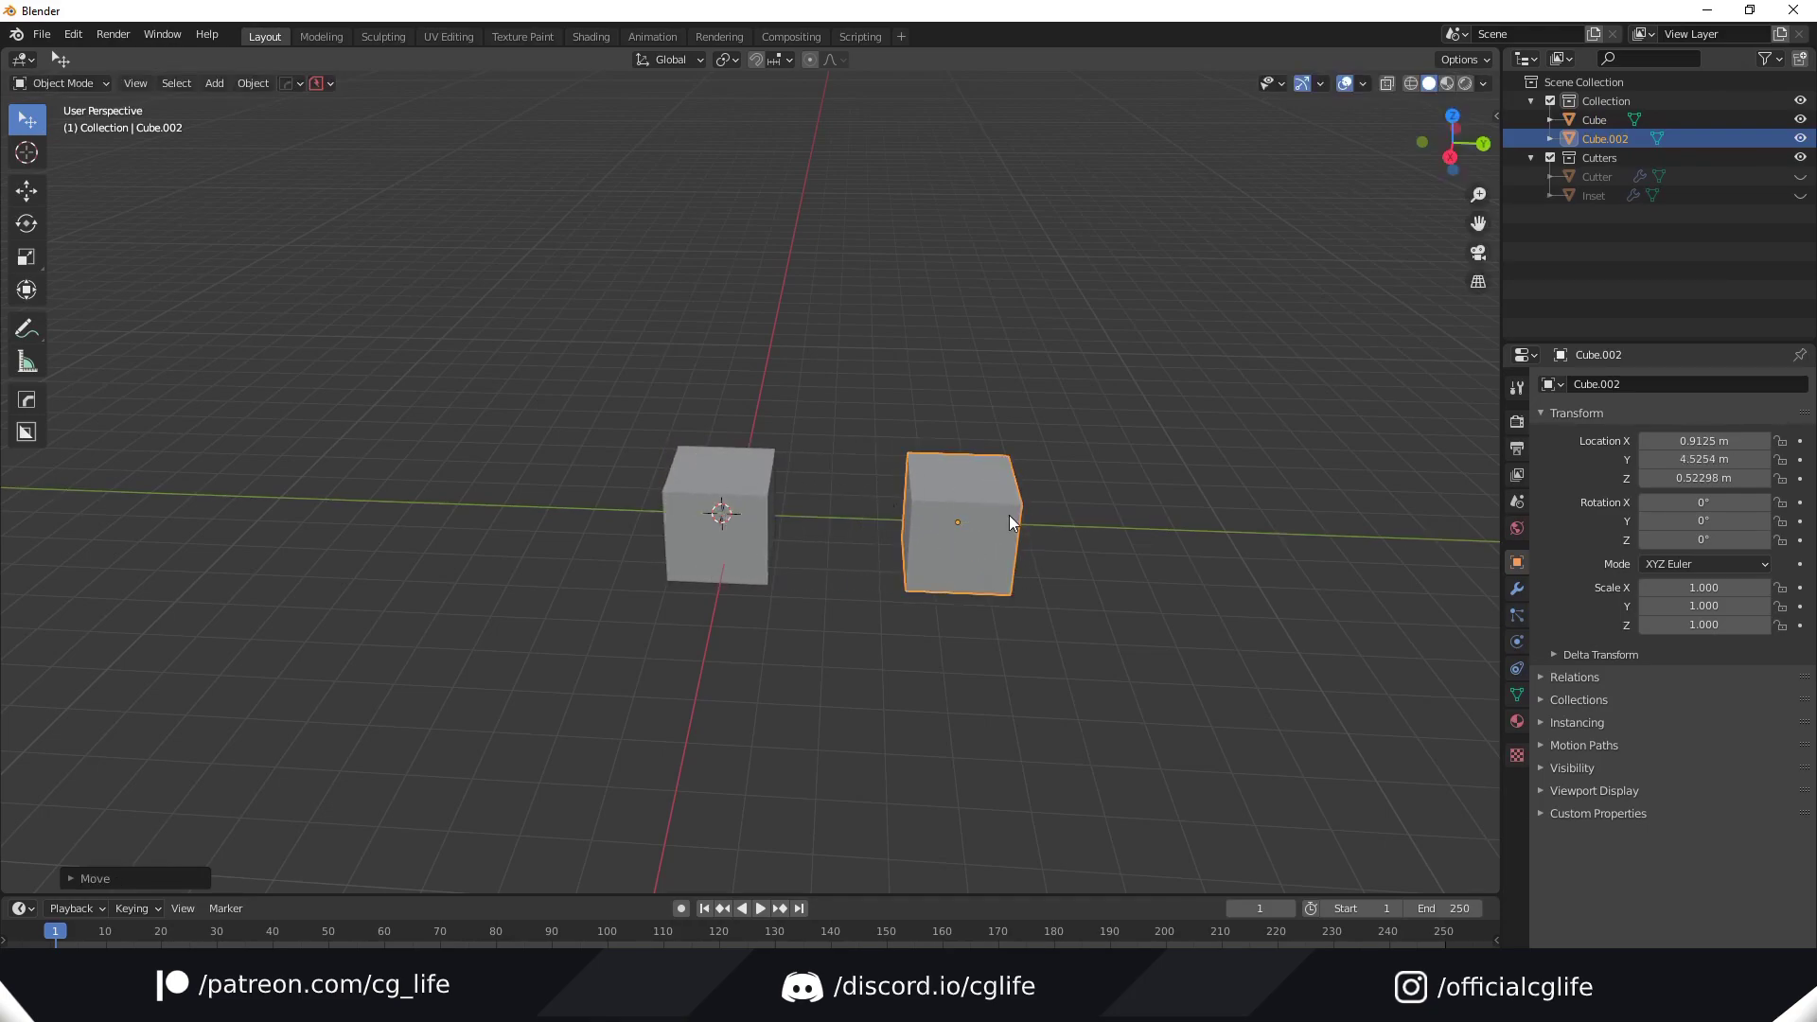
{"action": "left_click", "coordinate": [731, 492], "text": "shift"}
{"action": "key", "text": "shift+d"}
{"action": "key", "text": "y"}
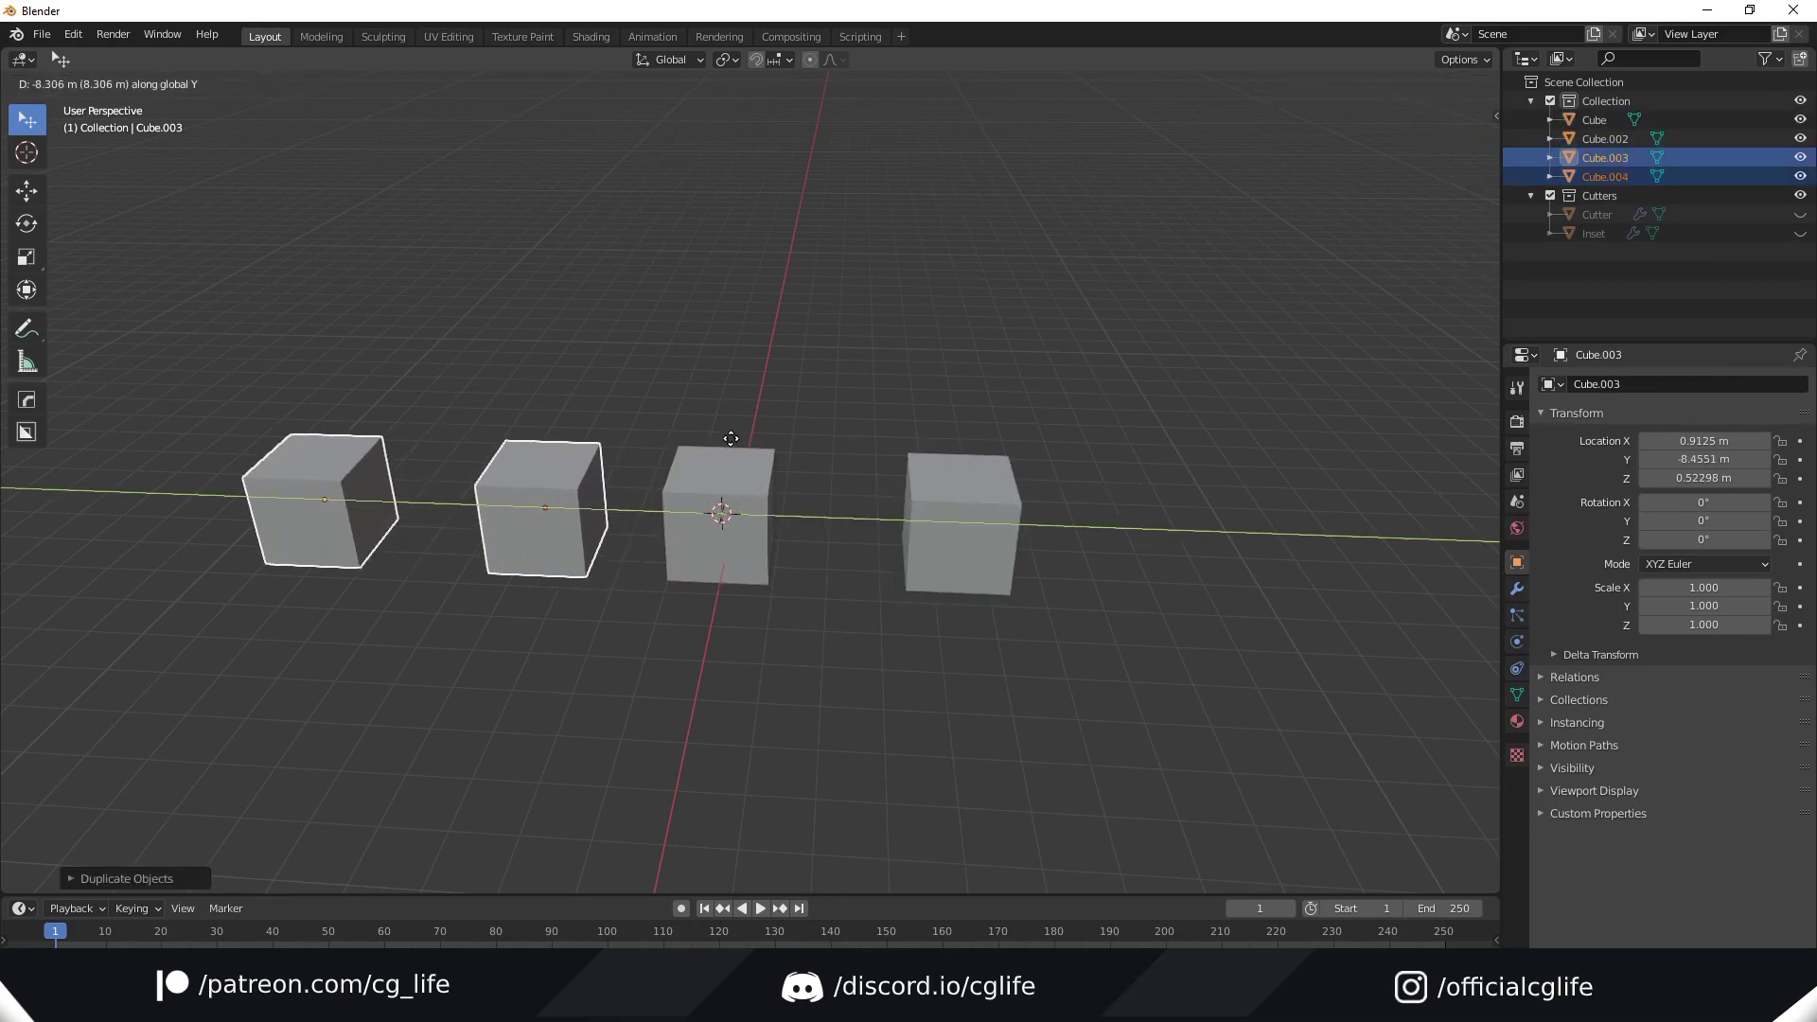
{"action": "left_click", "coordinate": [730, 439]}
{"action": "left_click", "coordinate": [240, 297]}
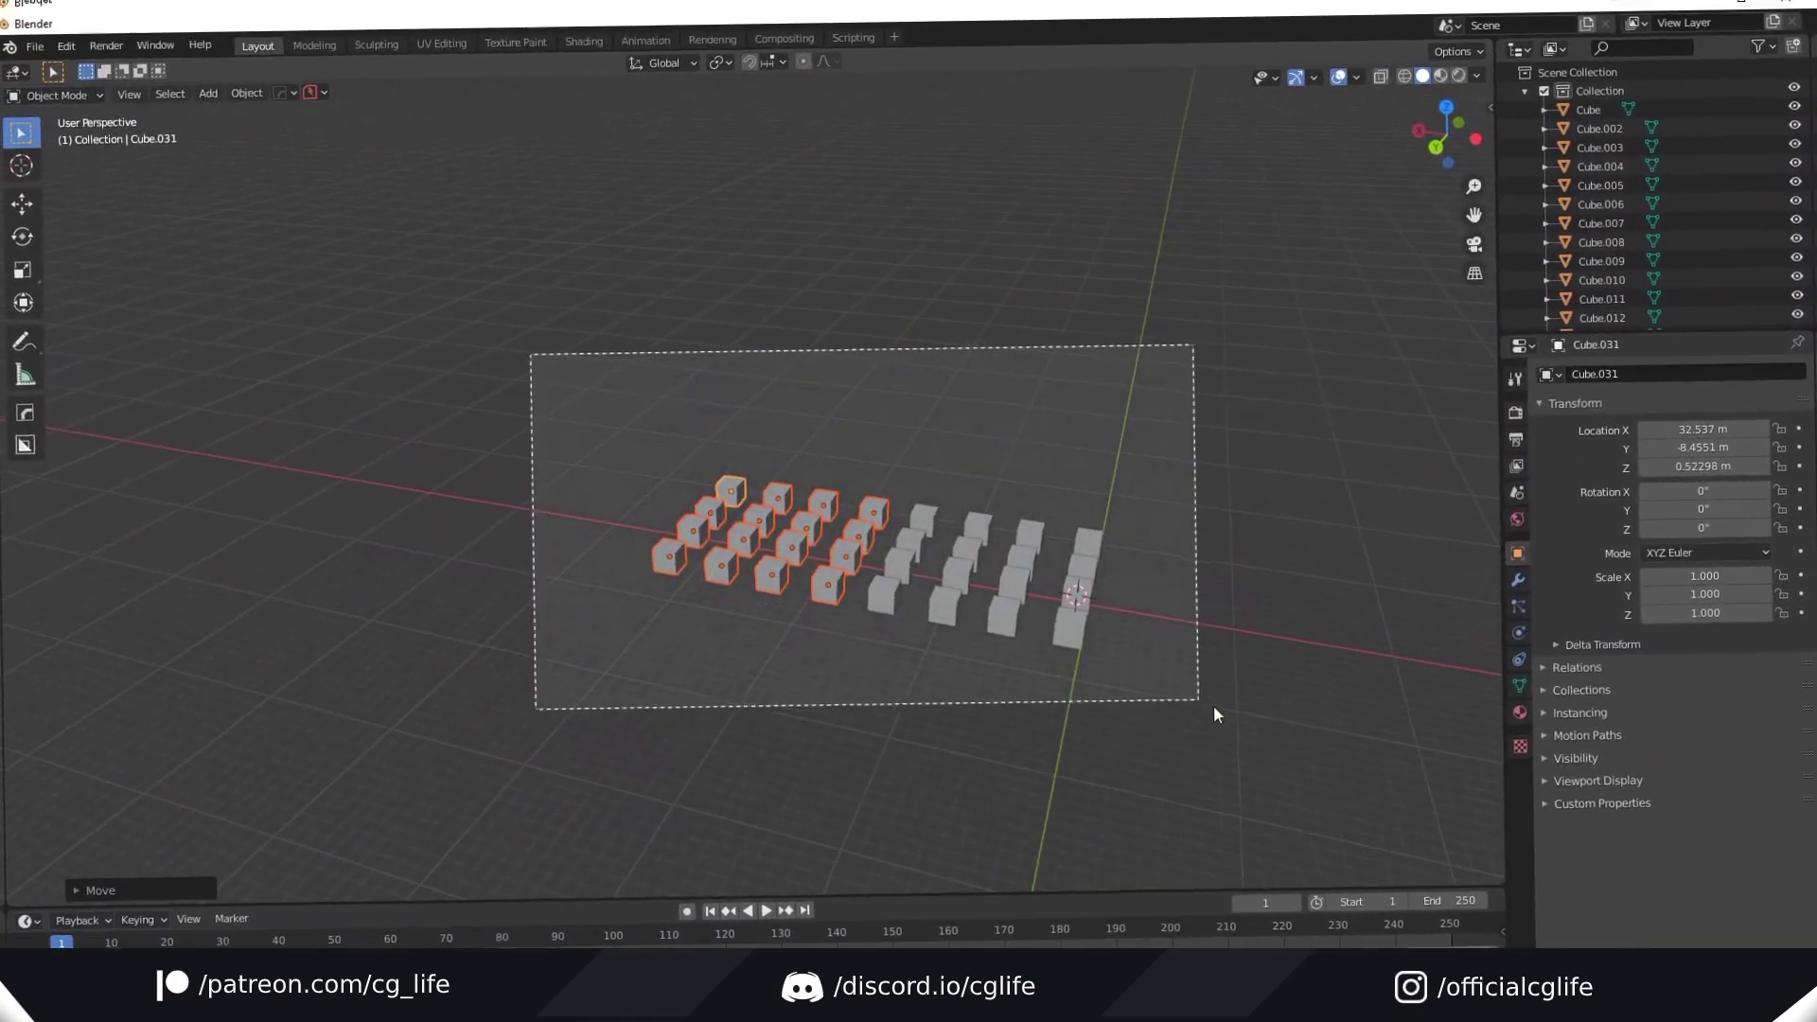
{"action": "left_click_drag", "start_coordinate": [1209, 710], "coordinate": [1213, 700]}
{"action": "scroll", "coordinate": [1084, 555], "scroll_direction": "up", "scroll_amount": 3}
{"action": "middle_click_drag", "start_coordinate": [1037, 532], "coordinate": [1109, 517]}
Step: Create cables linking the selected cubes with Cablerator's Create a Cable from Selected Objects
{"action": "key", "text": "alt+shift+c"}
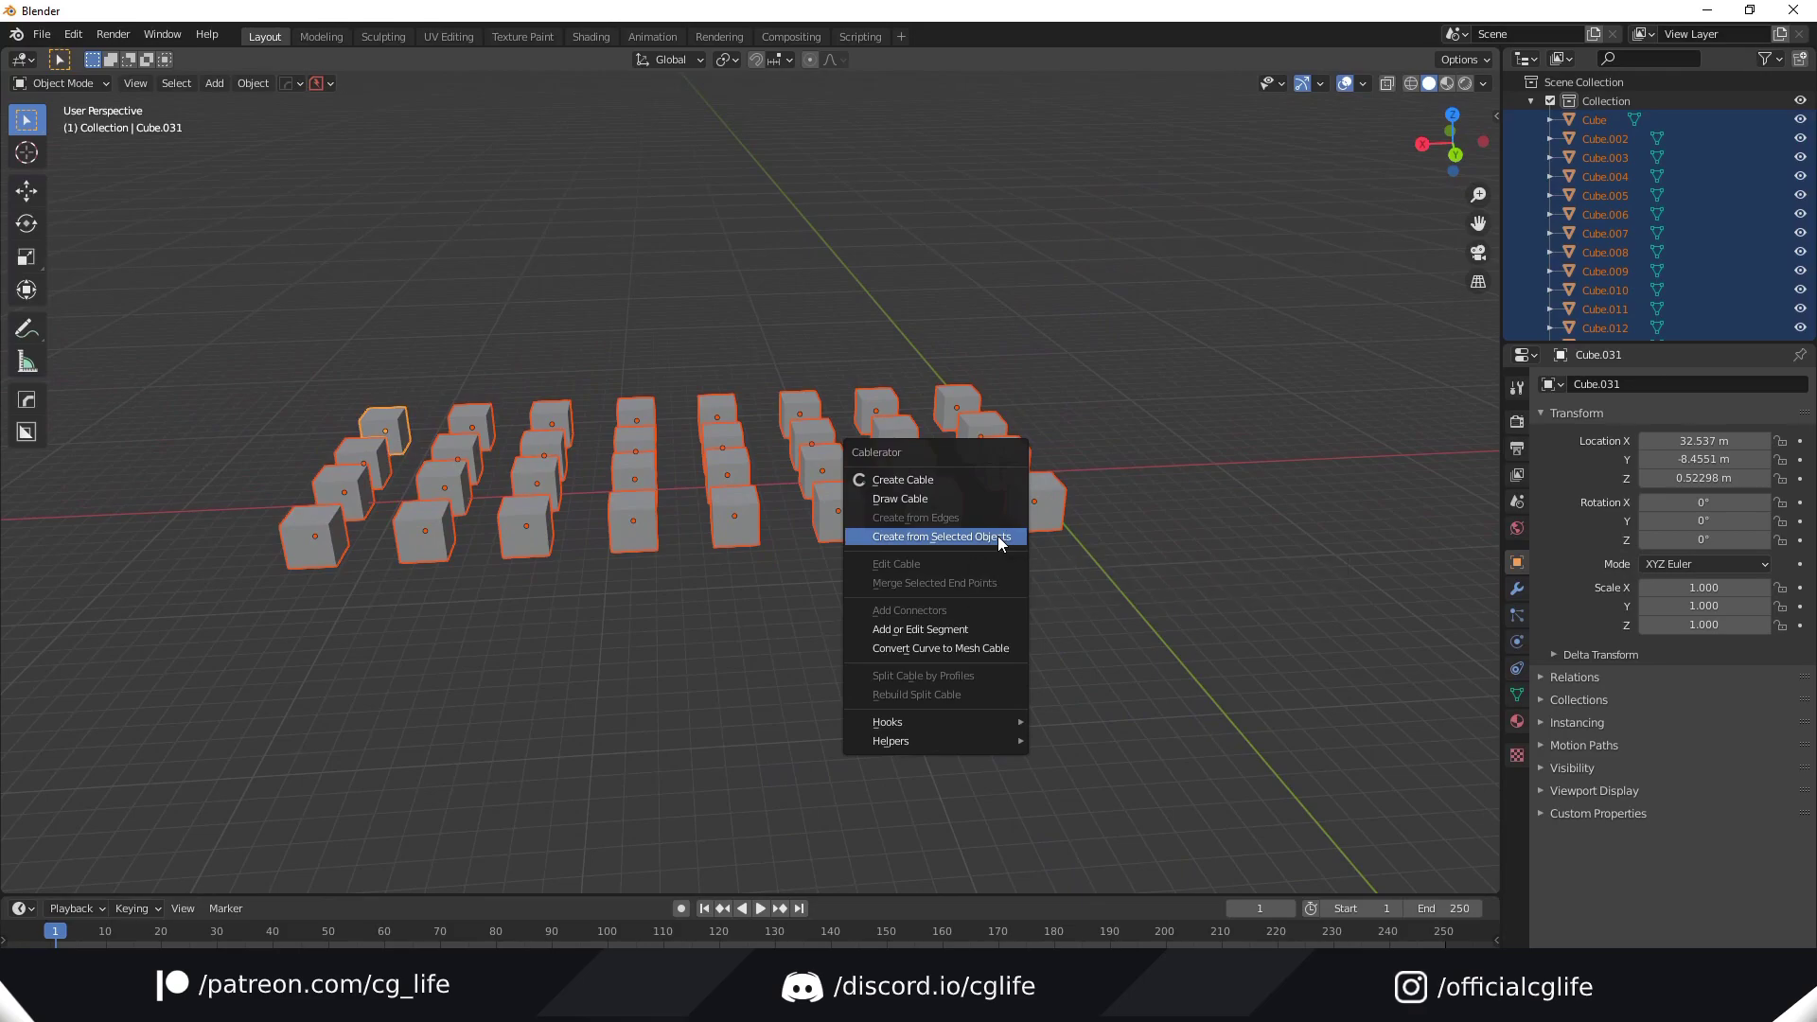
{"action": "left_click", "coordinate": [997, 536]}
{"action": "middle_click_drag", "start_coordinate": [1071, 638], "coordinate": [994, 486]}
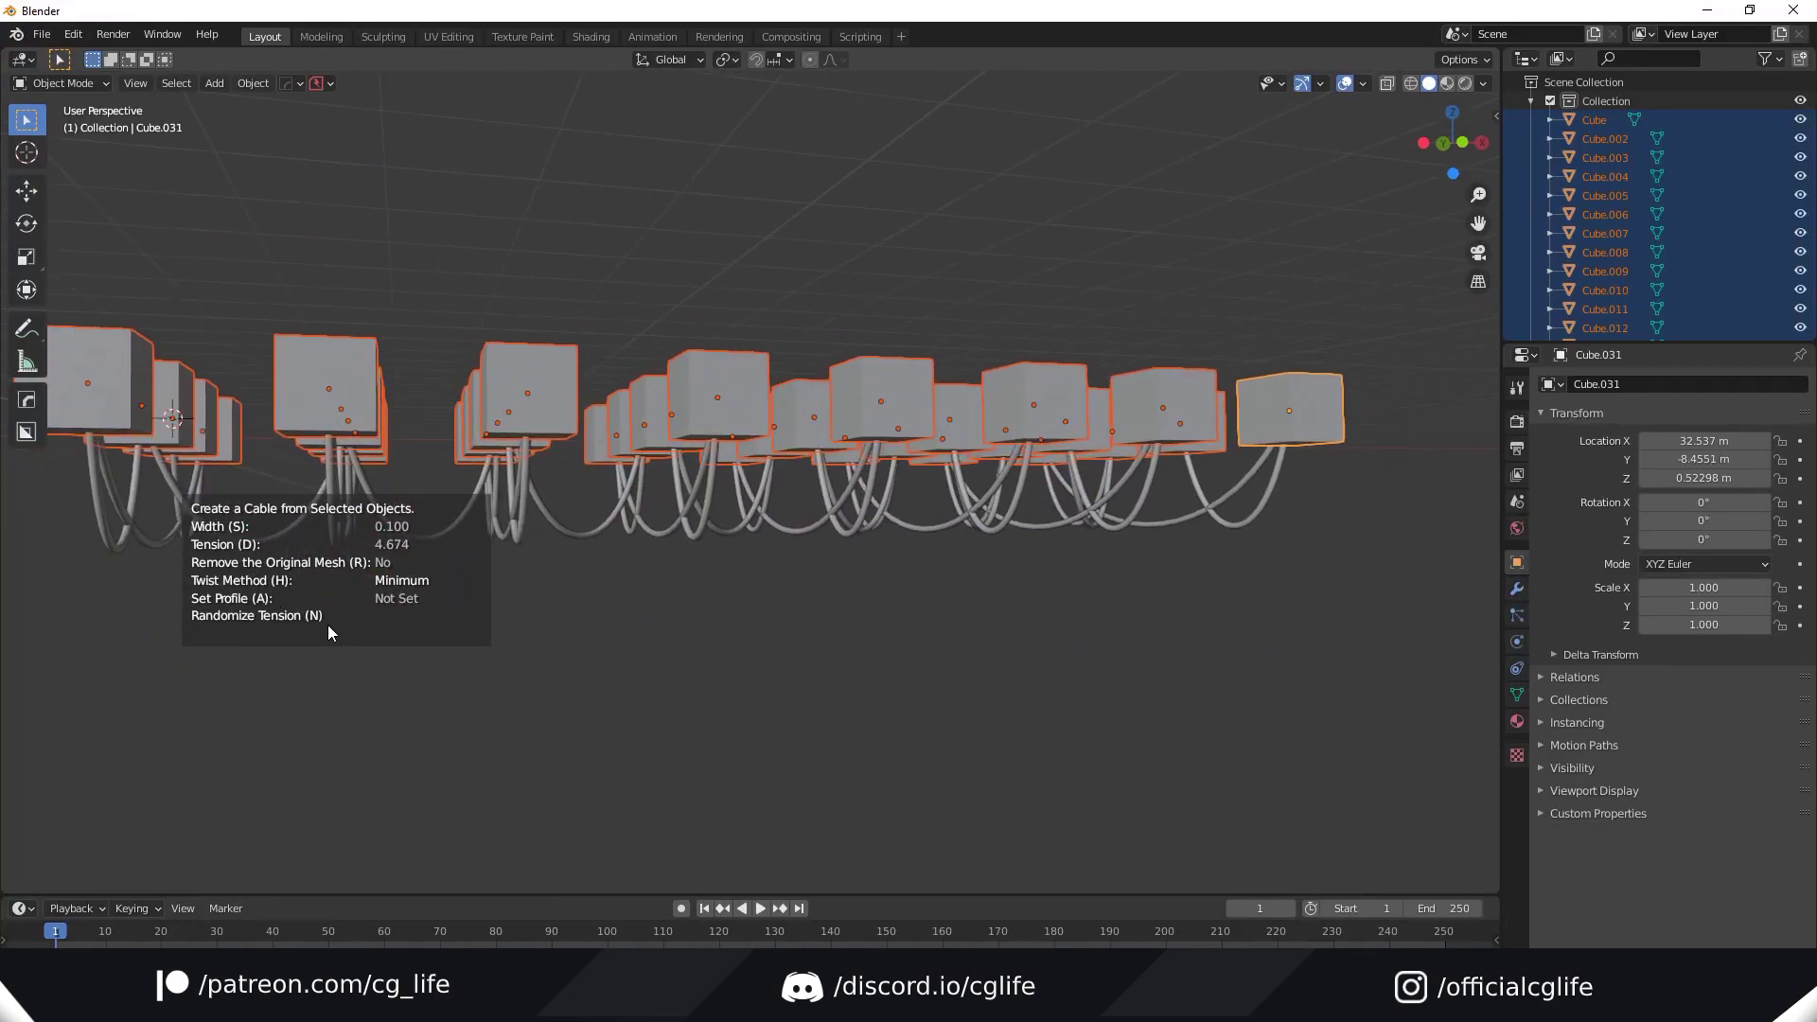
{"action": "middle_click_drag", "start_coordinate": [621, 603], "coordinate": [990, 550]}
{"action": "scroll", "coordinate": [995, 570], "scroll_direction": "up", "scroll_amount": 1}
{"action": "scroll", "coordinate": [1019, 556], "scroll_direction": "up", "scroll_amount": 2}
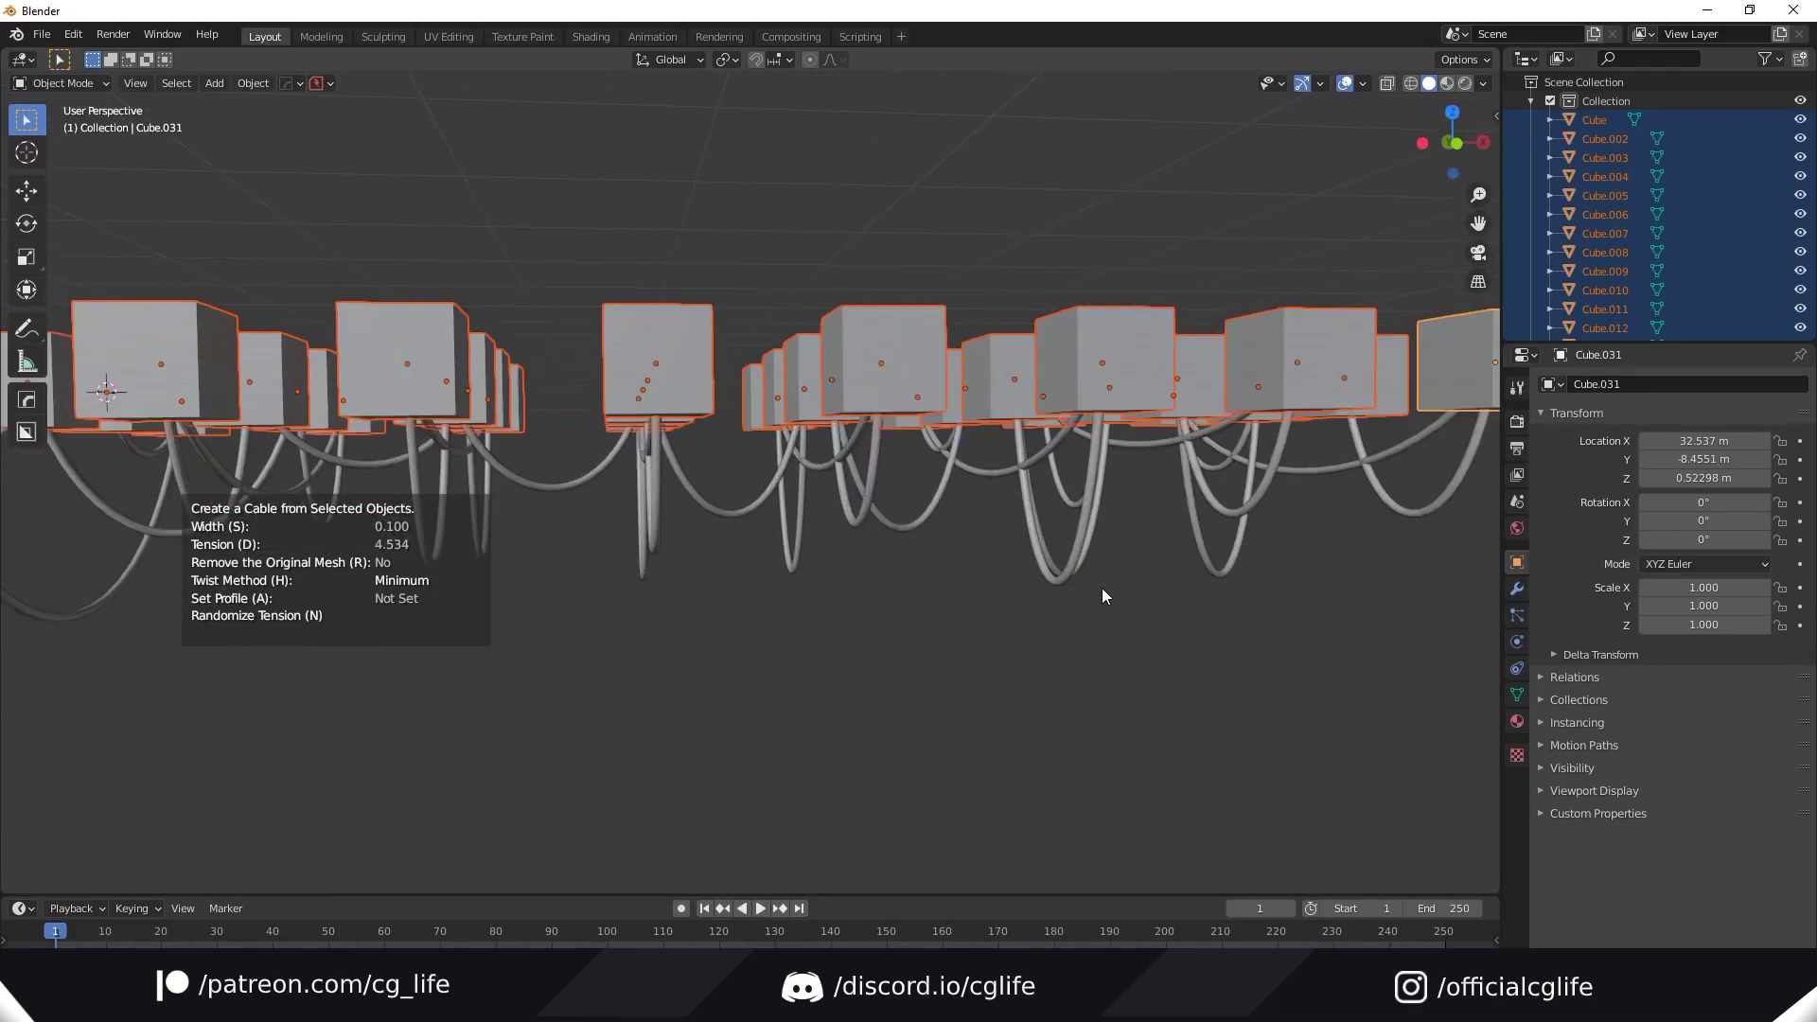
Step: Set the cables' tension to 4.550 and their width to 0.183
{"action": "key", "text": "d"}
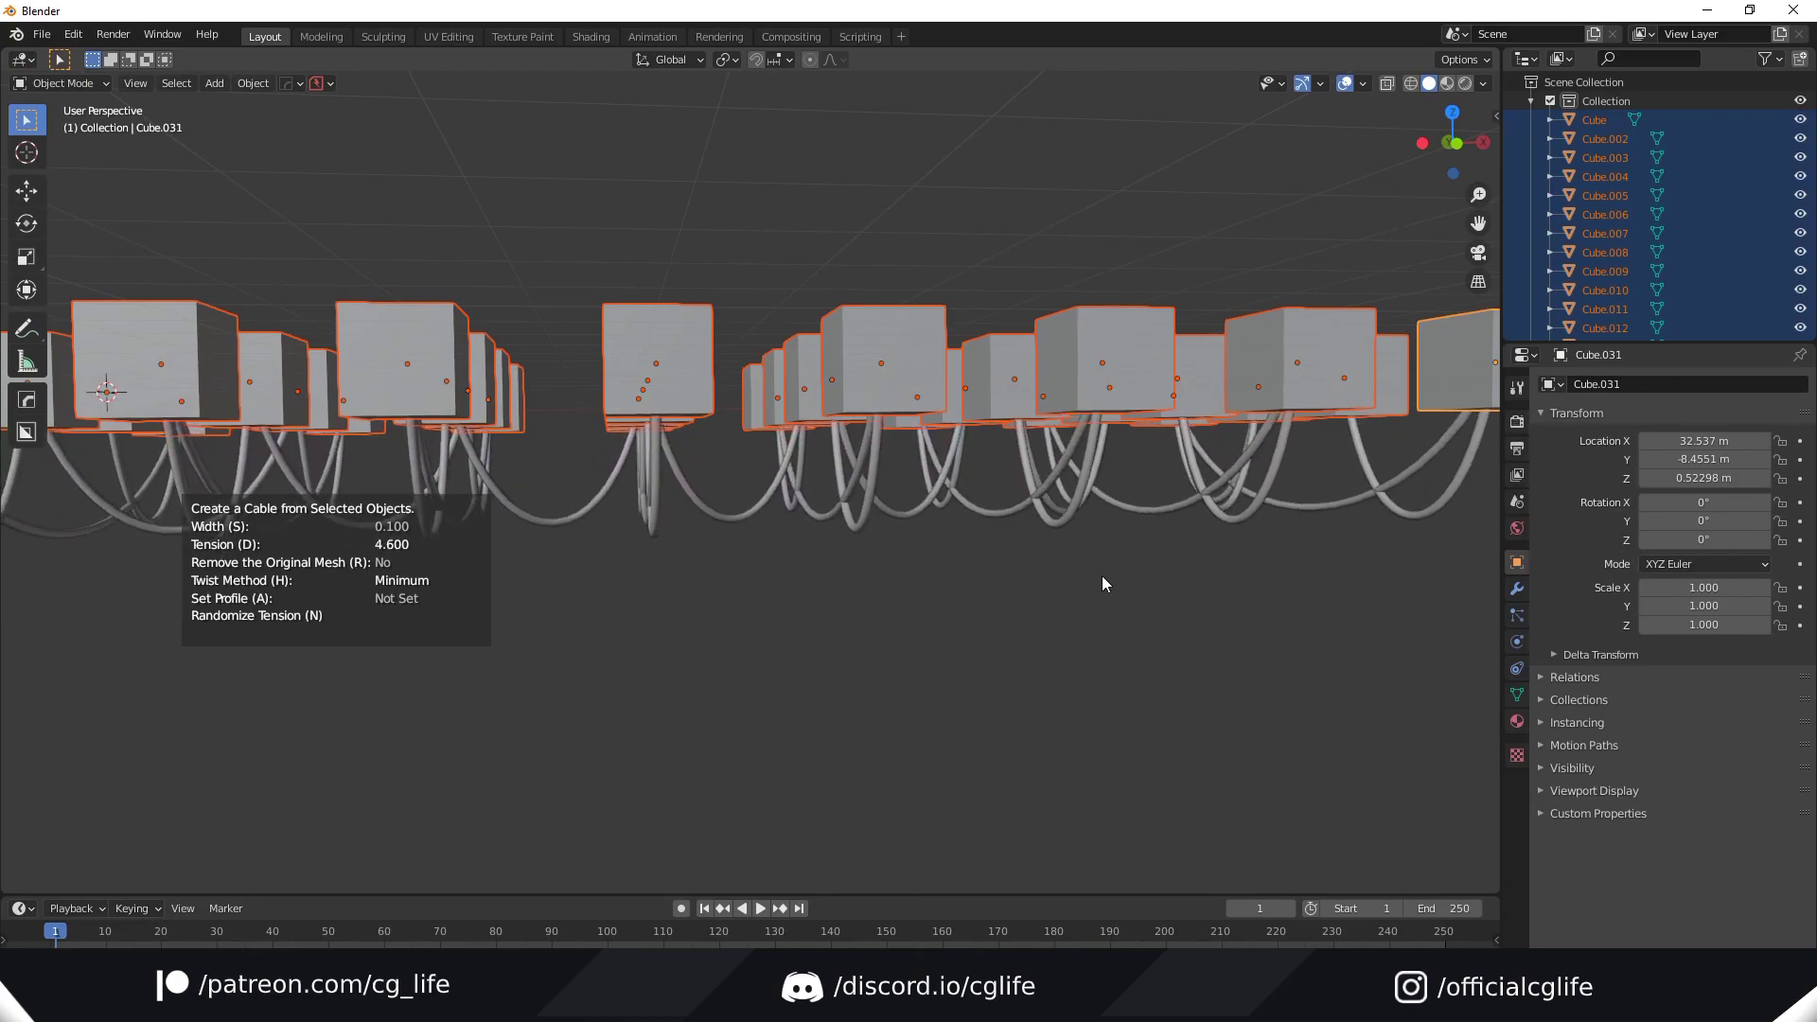
{"action": "key", "text": "s"}
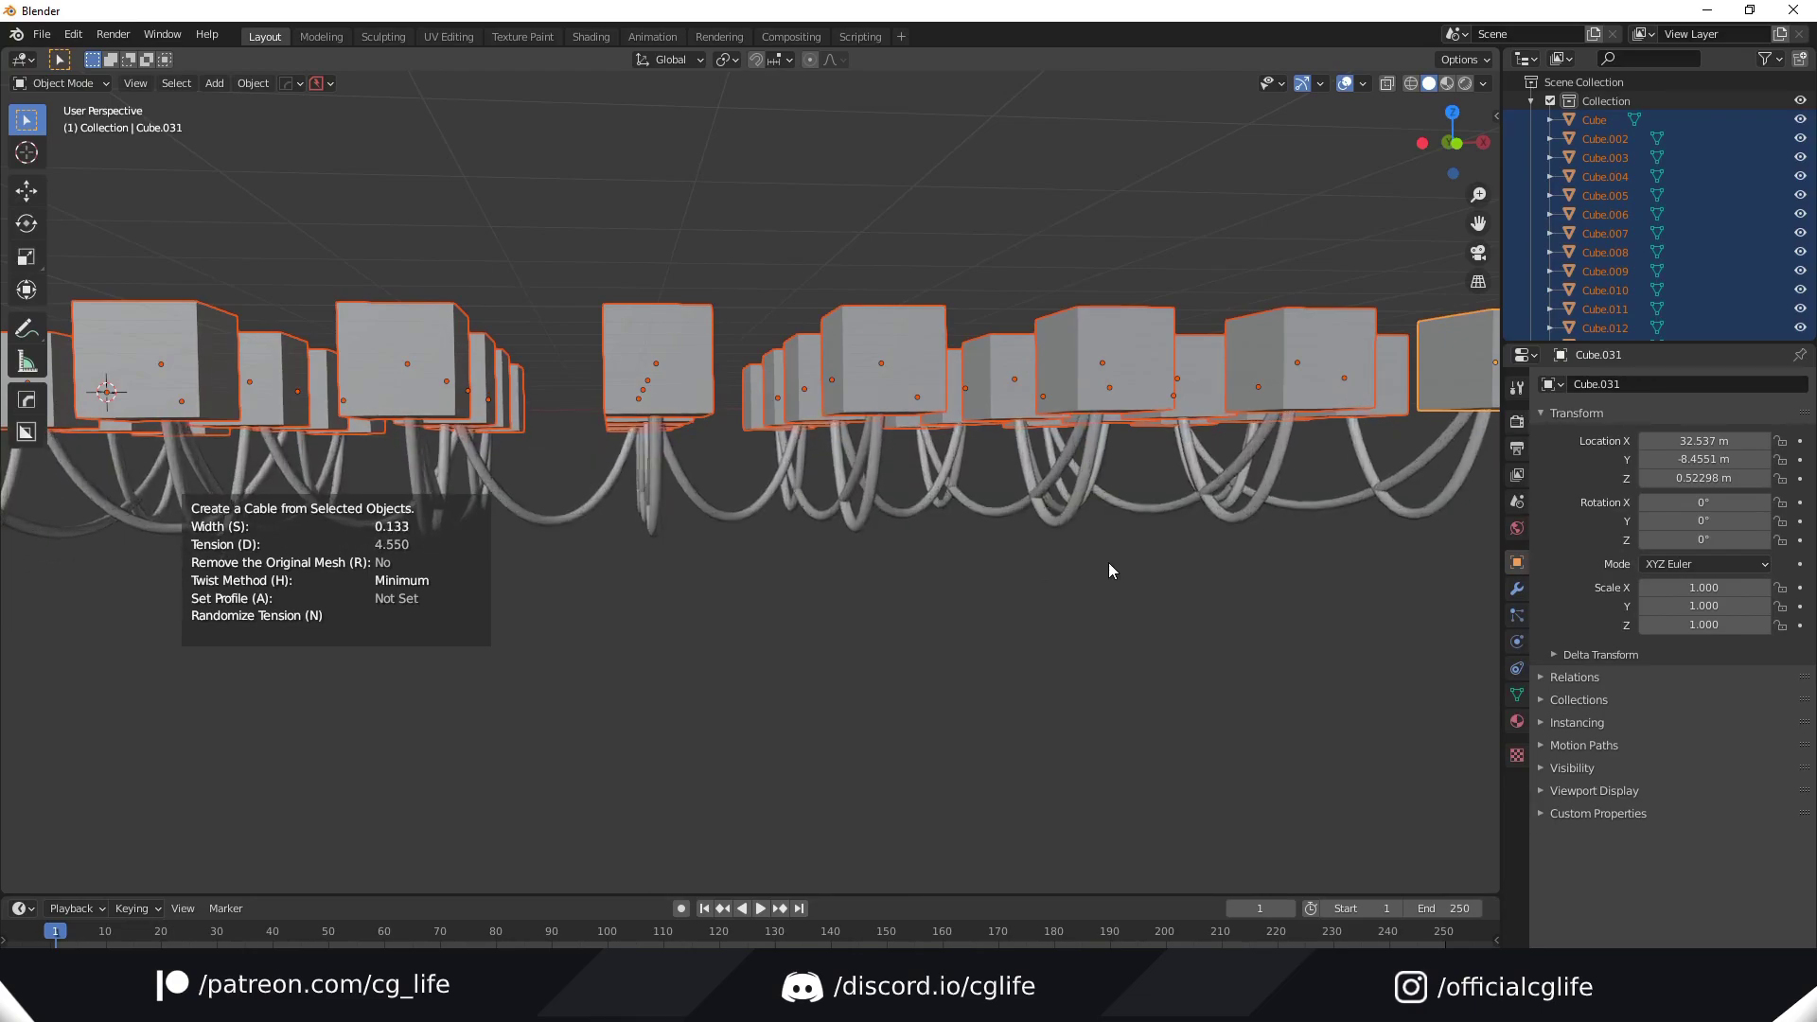
{"action": "mouse_move", "coordinate": [1111, 564]}
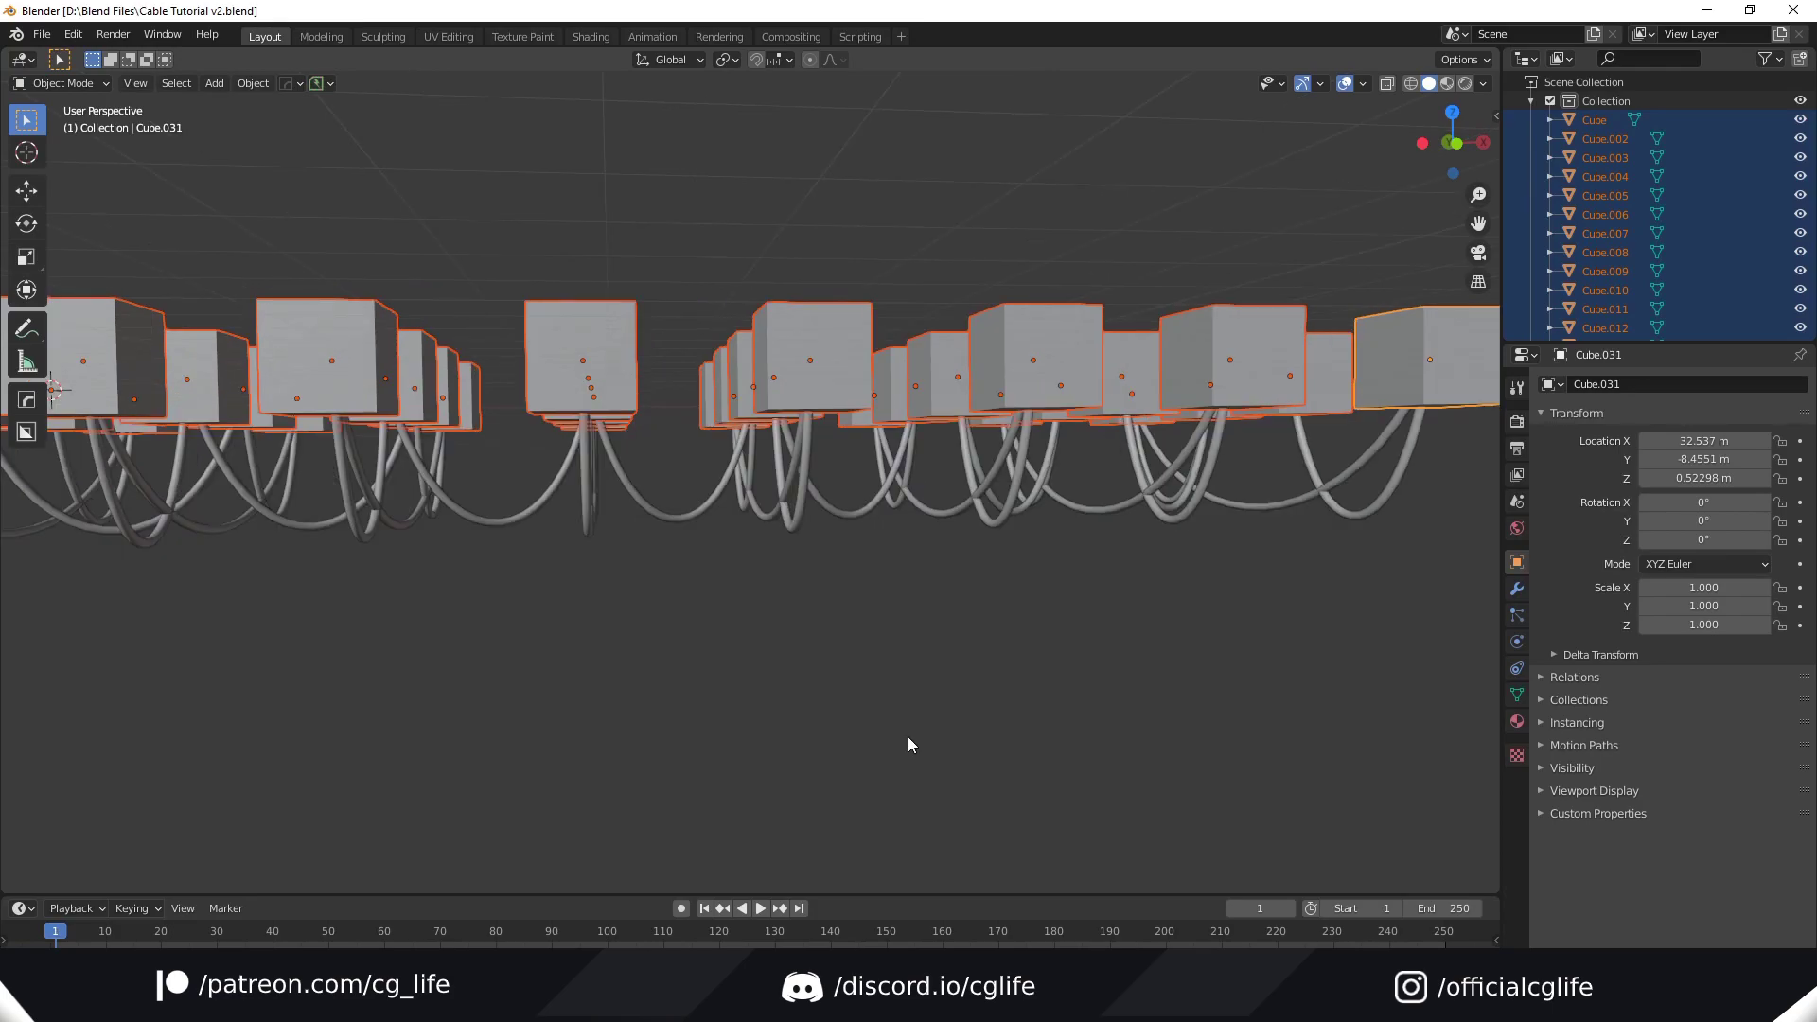
{"action": "scroll", "coordinate": [907, 736], "scroll_direction": "down", "scroll_amount": 5}
{"action": "middle_click_drag", "start_coordinate": [907, 735], "coordinate": [877, 741]}
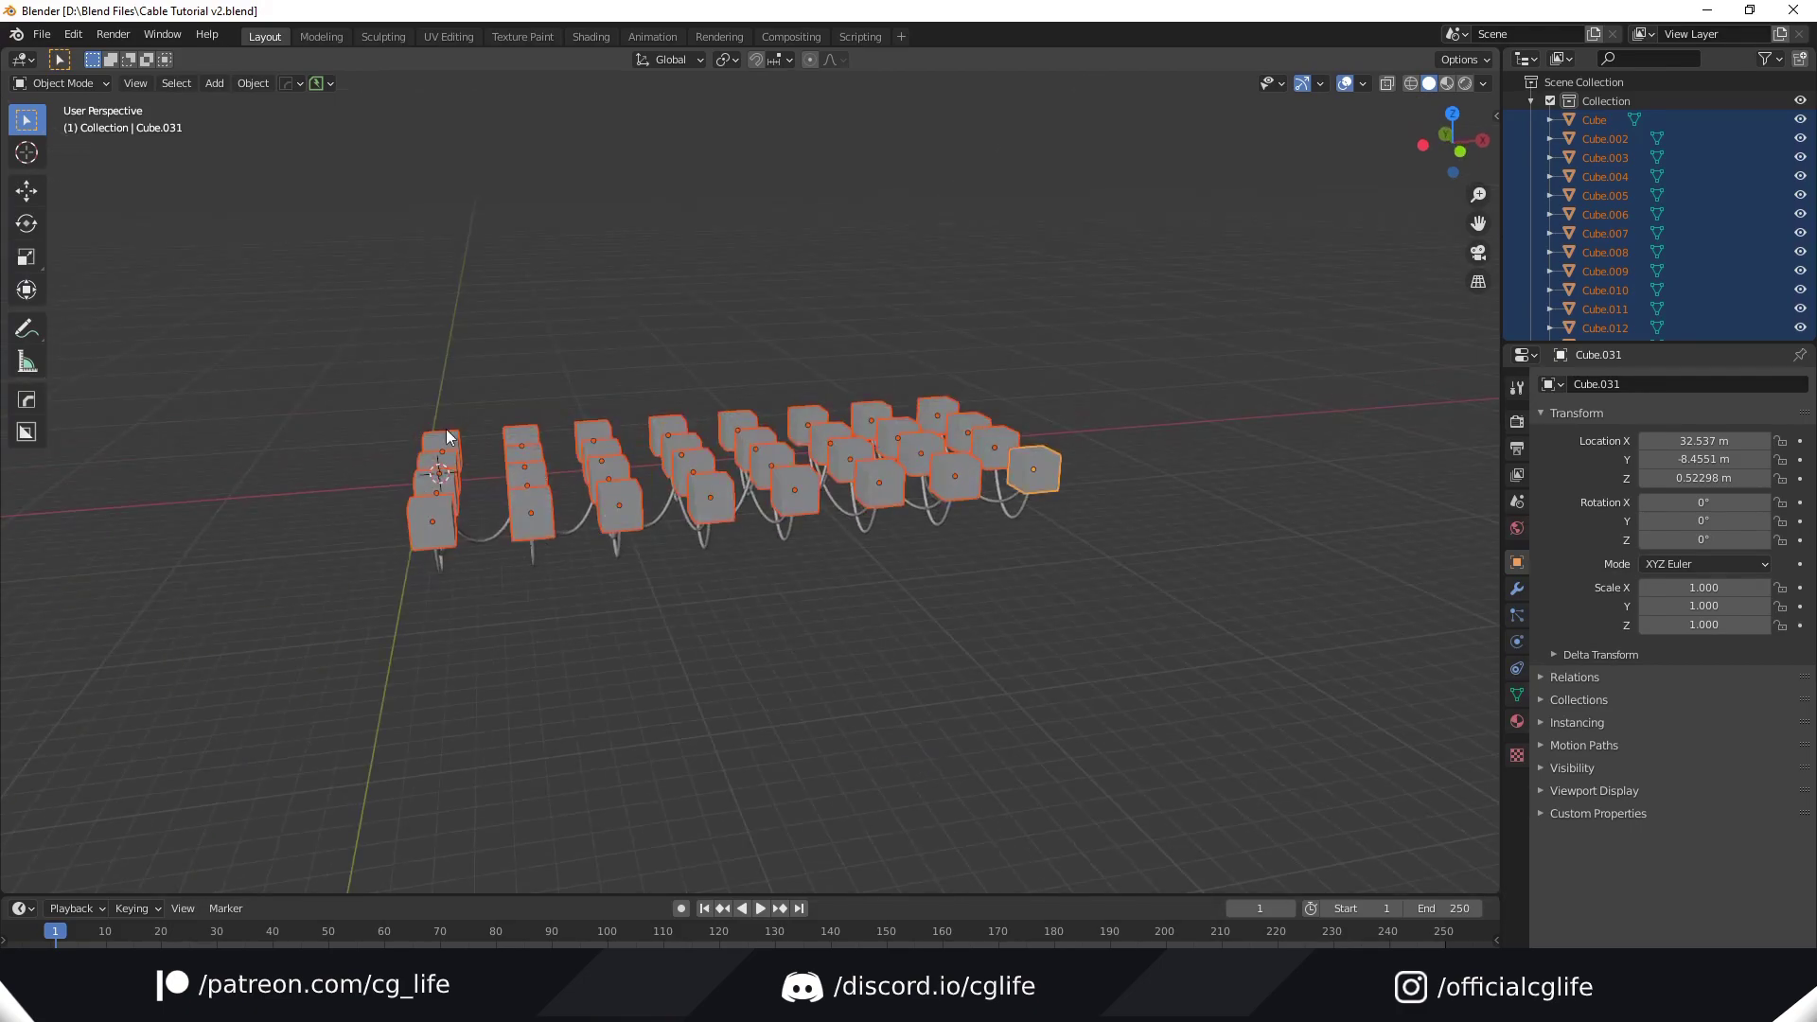
Step: Delete all the cubes and cables and add a single new cube
{"action": "left_click_drag", "start_coordinate": [221, 289], "coordinate": [1220, 577]}
{"action": "key", "text": "Delete"}
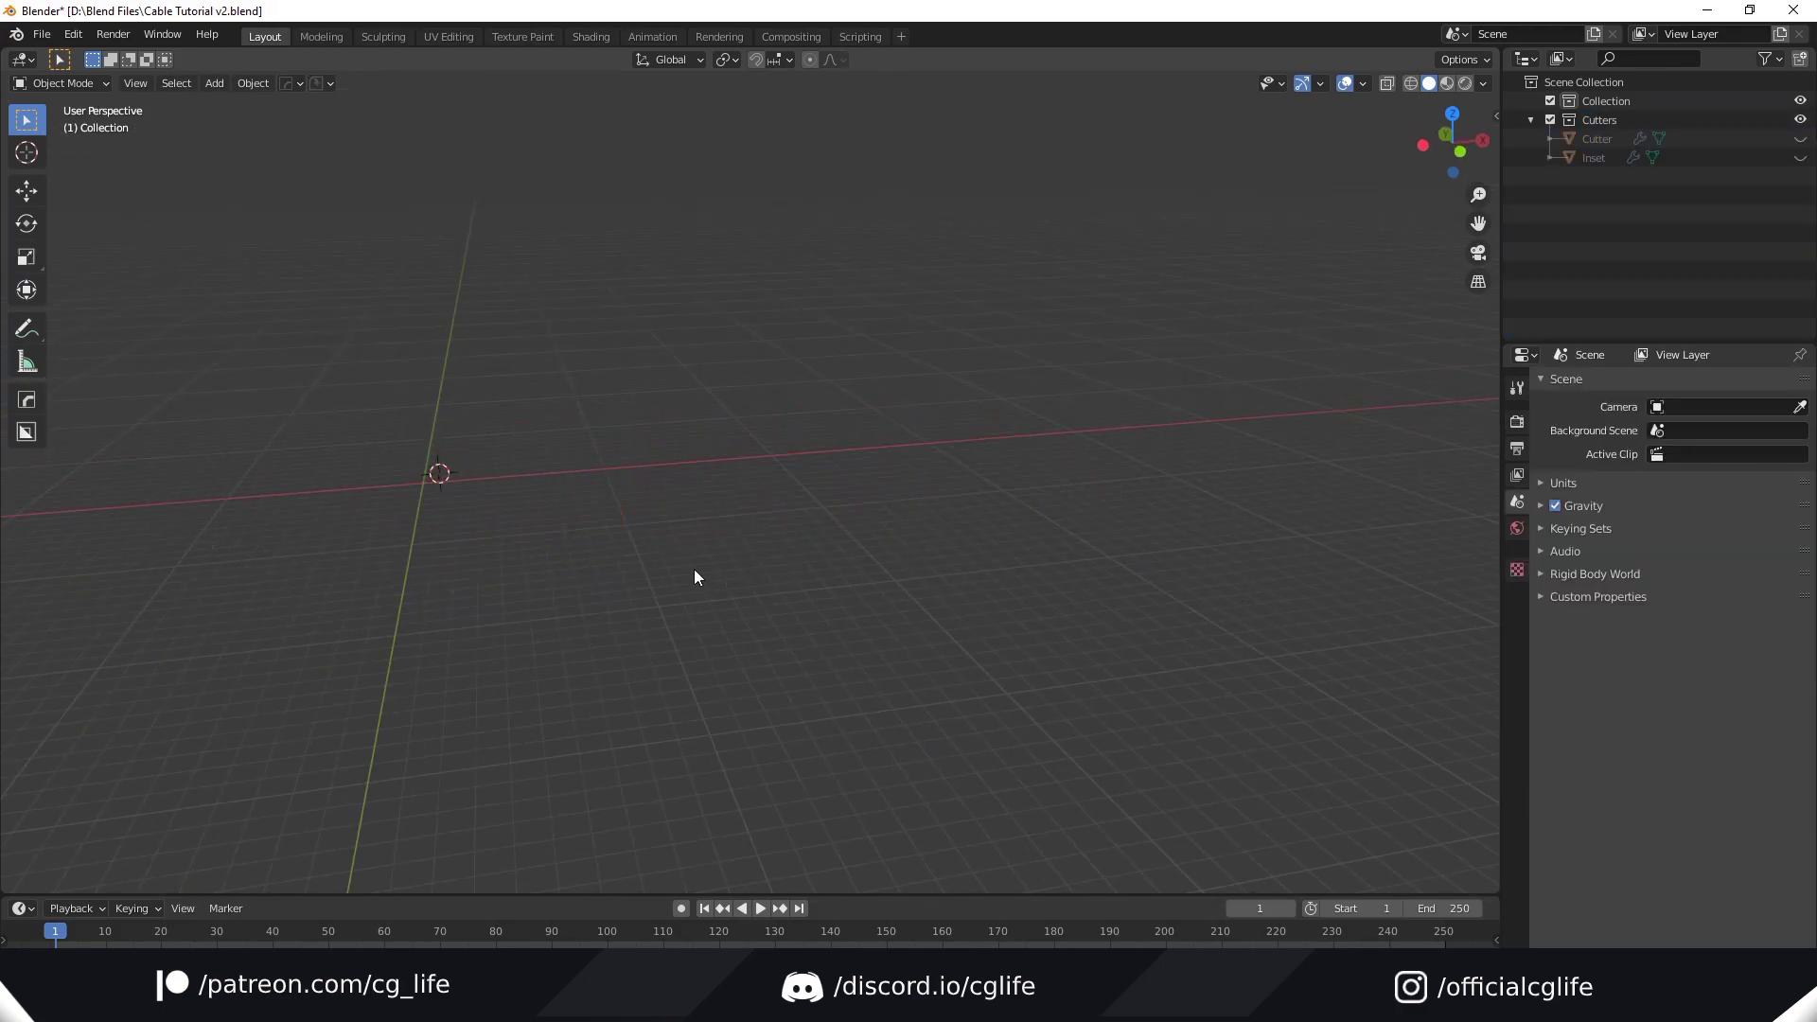
{"action": "middle_click_drag", "start_coordinate": [694, 576], "coordinate": [771, 528]}
{"action": "key", "text": "shift+a"}
{"action": "mouse_move", "coordinate": [772, 531]}
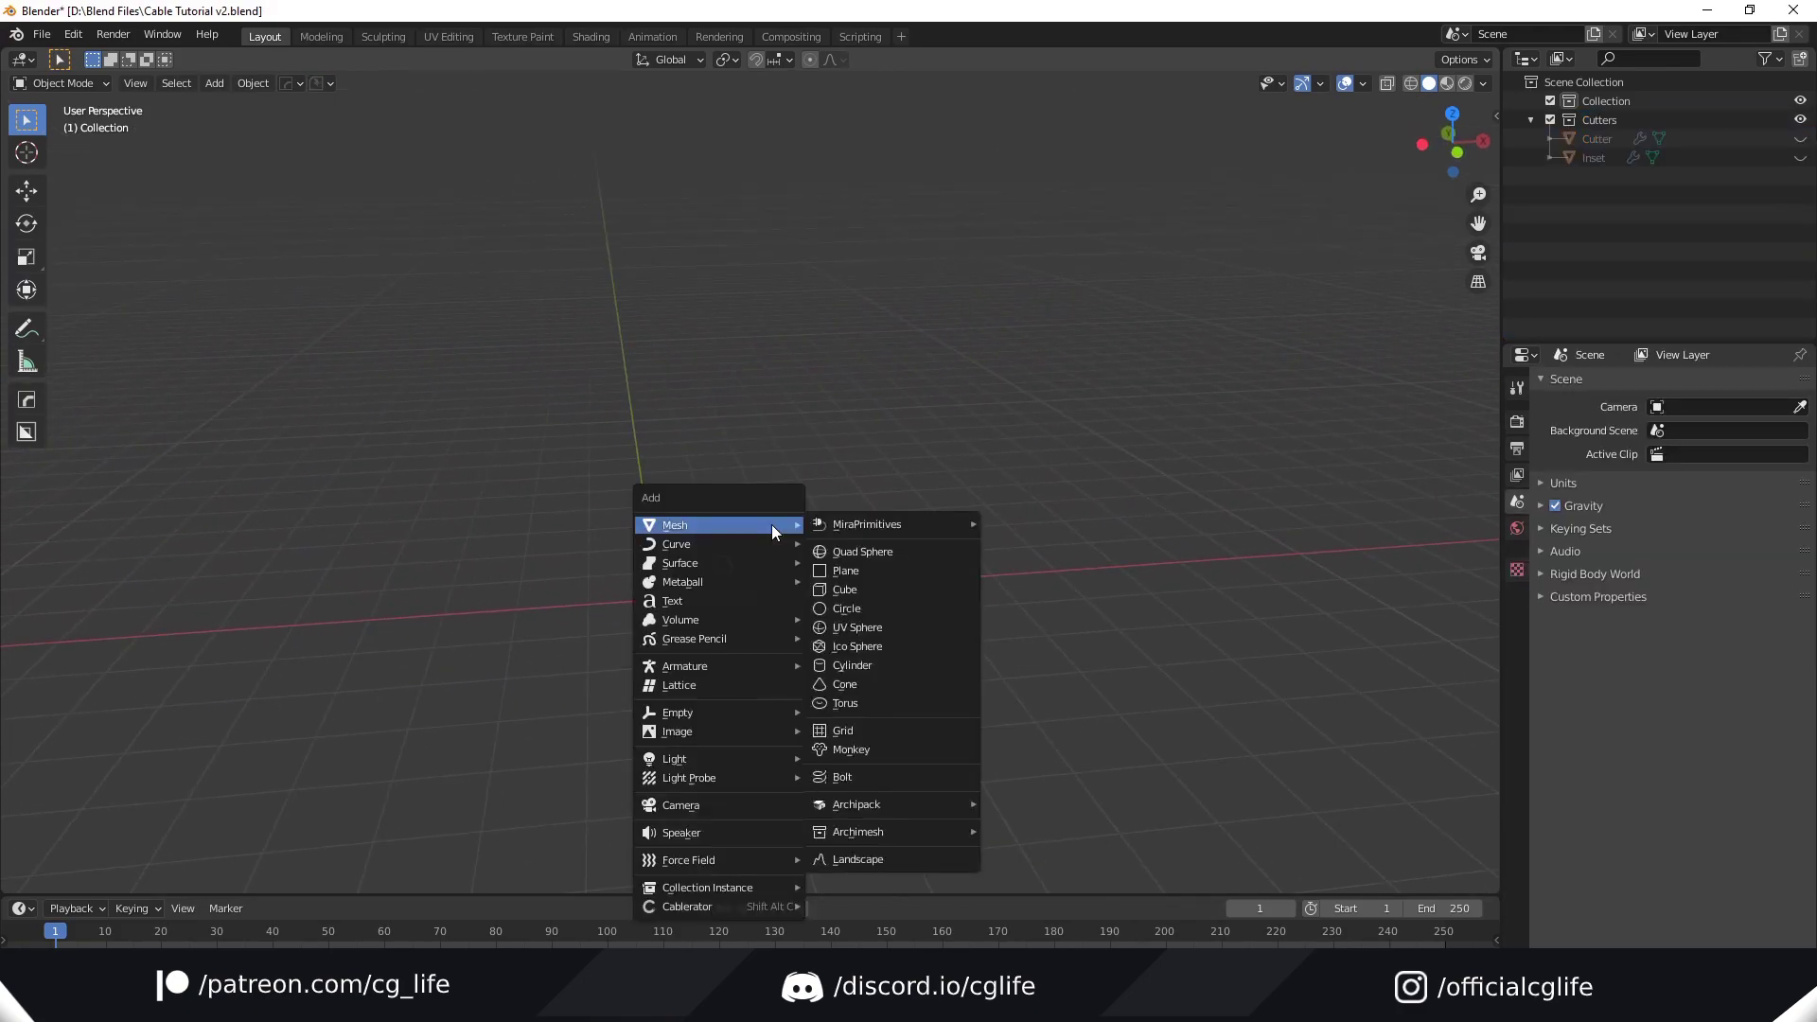
{"action": "left_click", "coordinate": [877, 591]}
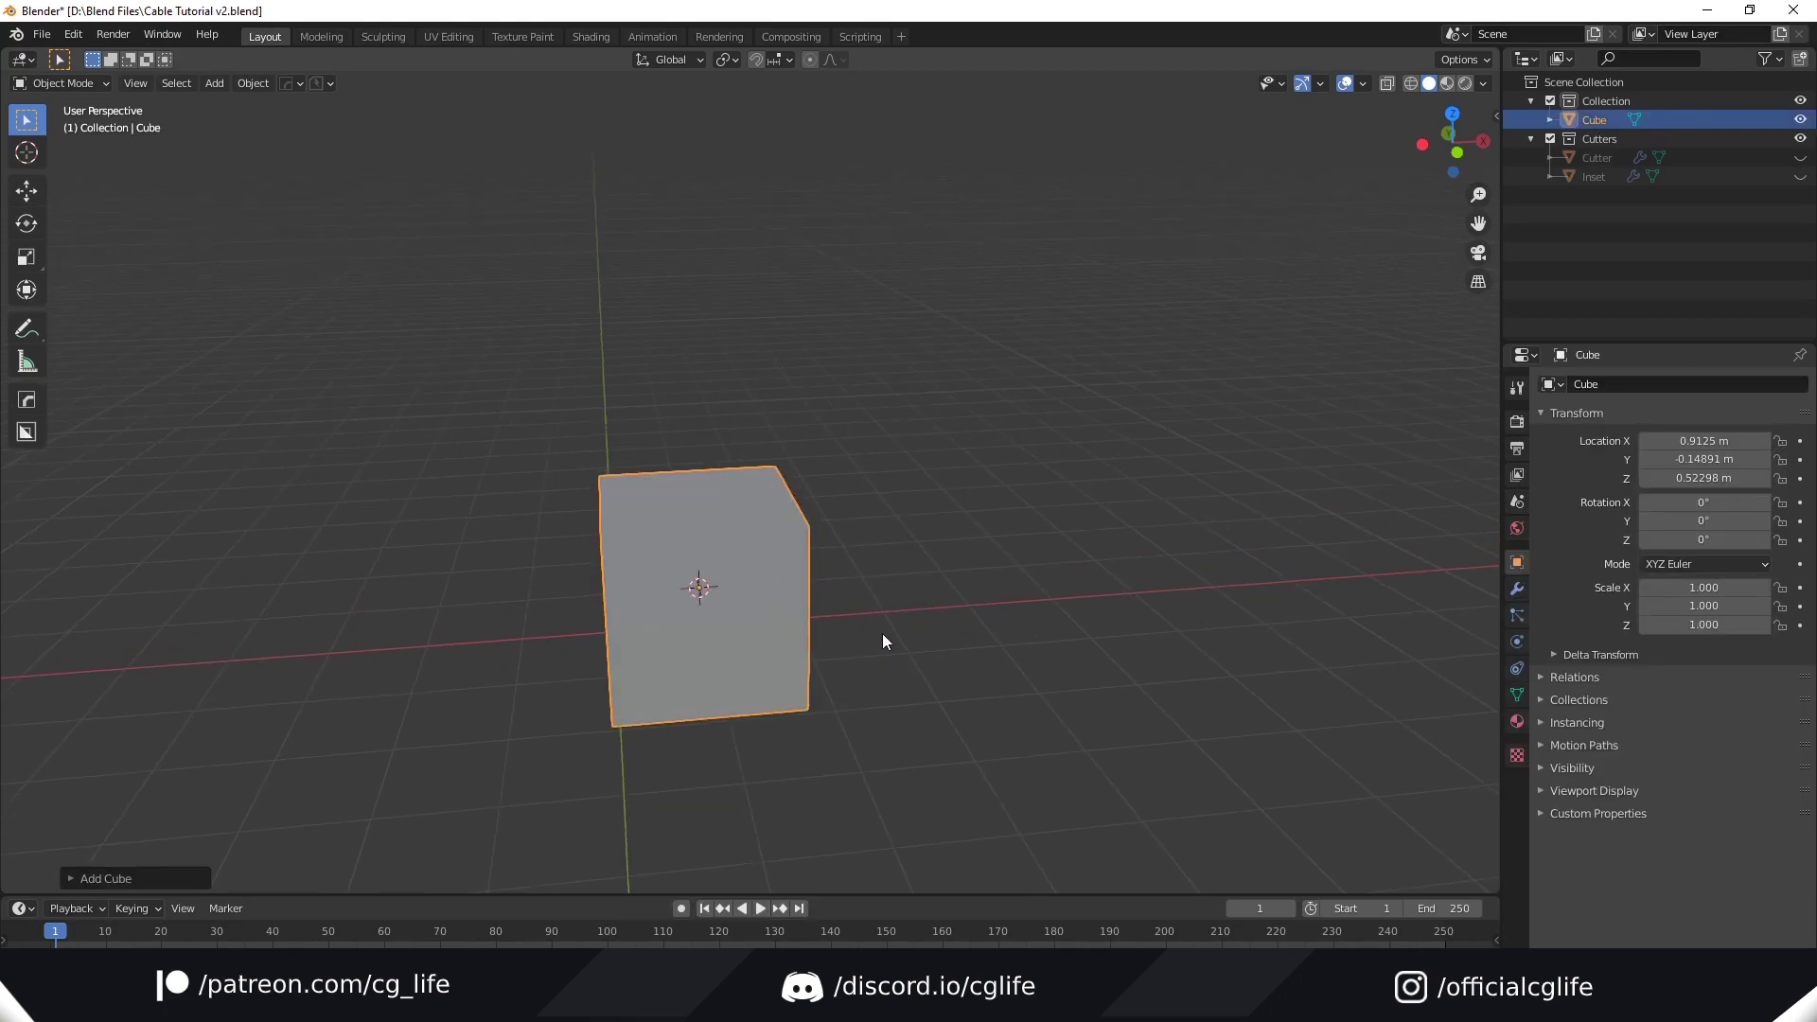
Step: Give the cube a 30° Hard Ops bevel on its edges
{"action": "middle_click_drag", "start_coordinate": [873, 624], "coordinate": [923, 557]}
{"action": "key", "text": "q"}
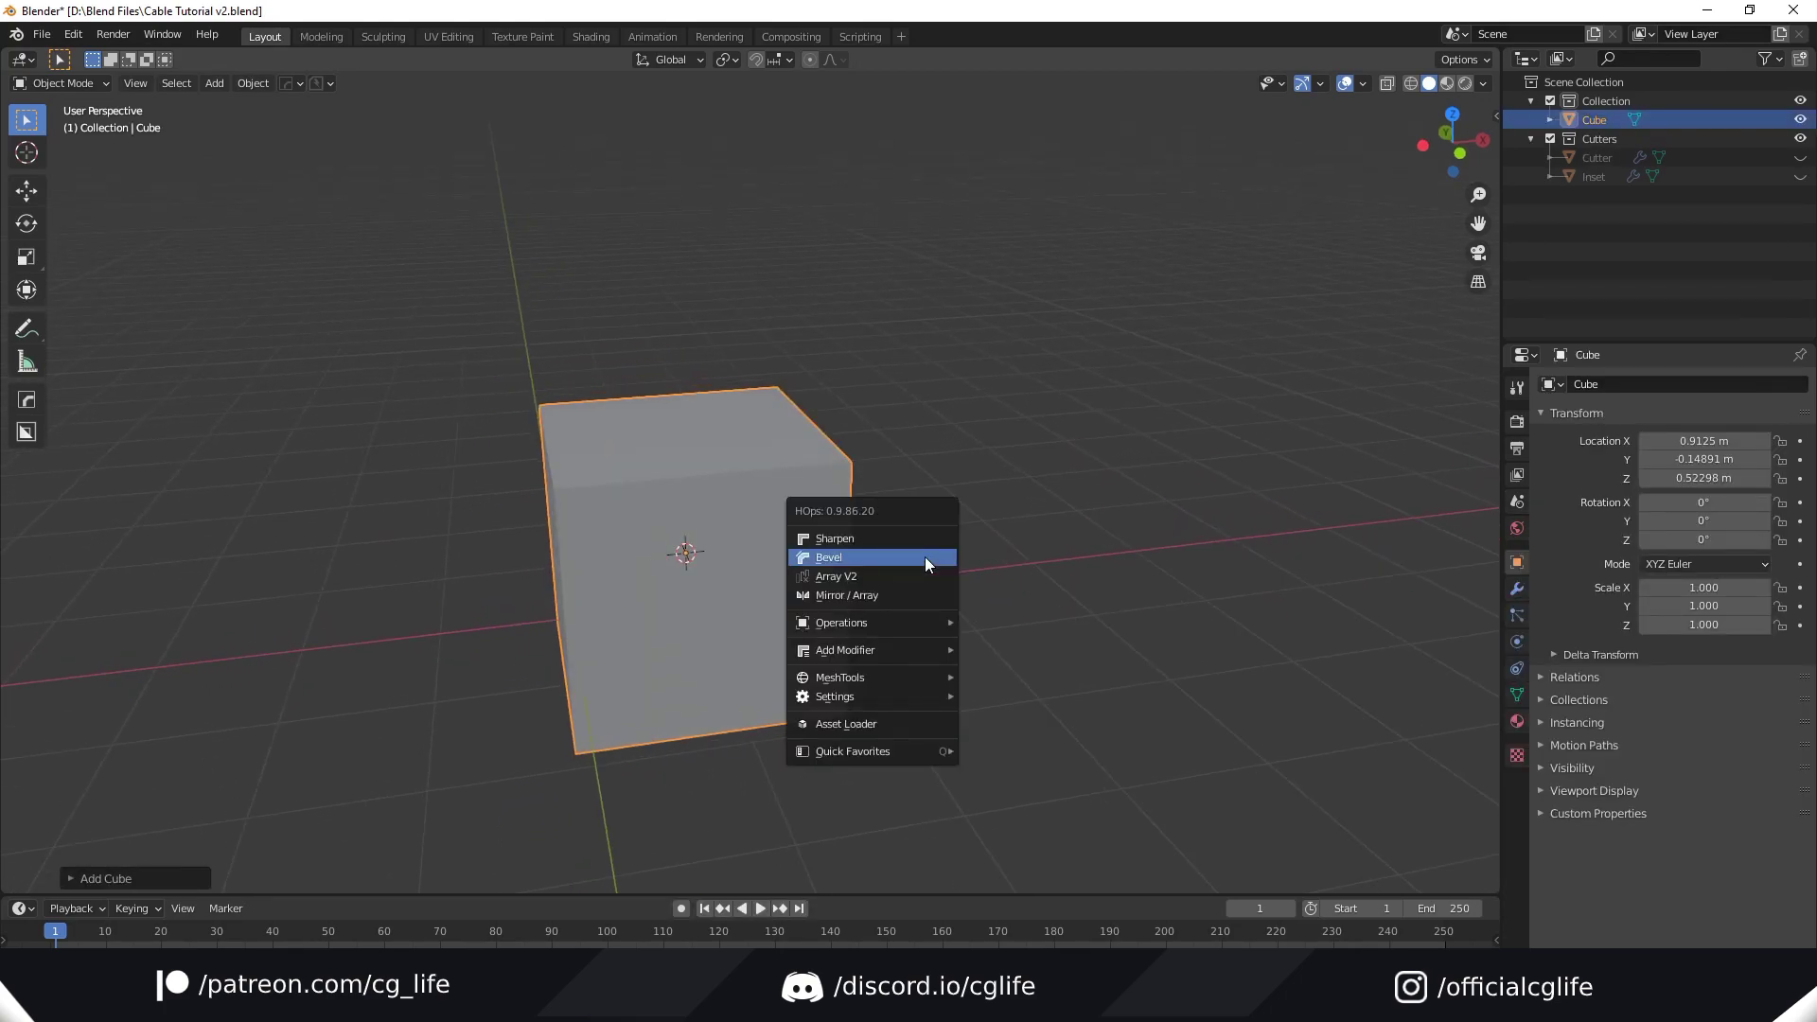
{"action": "left_click", "coordinate": [923, 556]}
{"action": "left_click", "coordinate": [882, 548]}
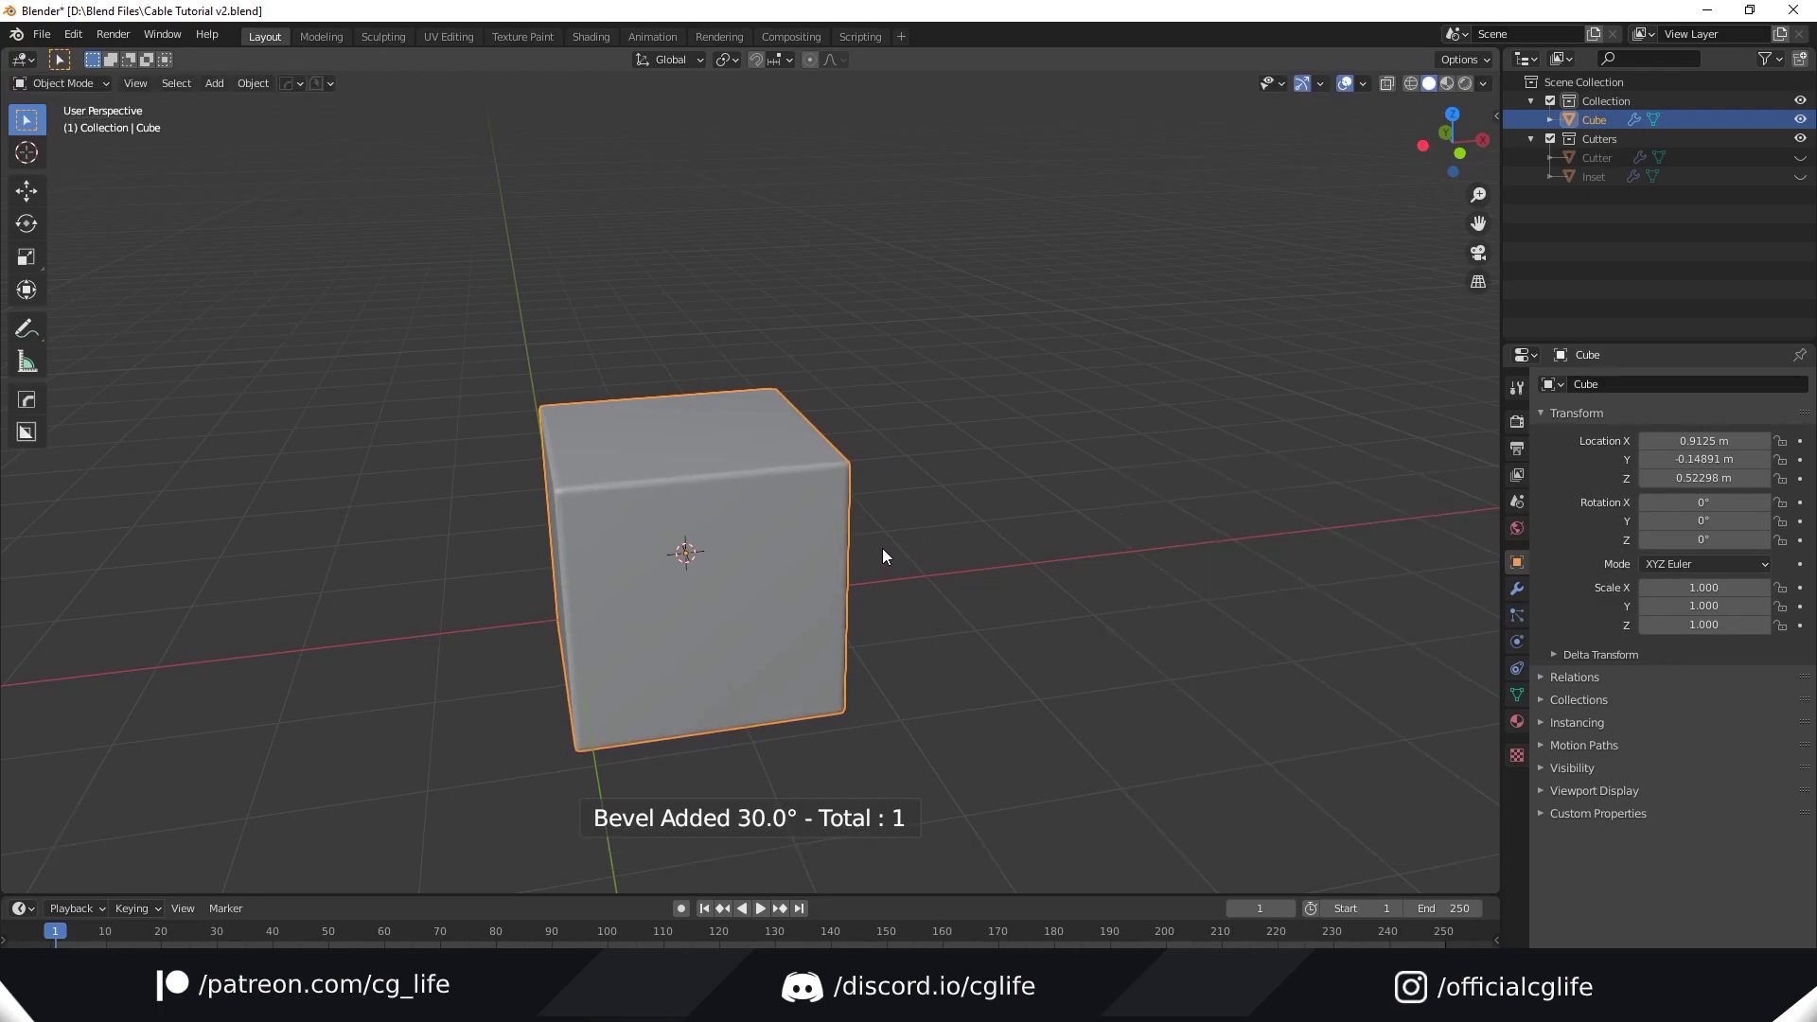
{"action": "middle_click_drag", "start_coordinate": [890, 567], "coordinate": [952, 595], "text": "shift"}
{"action": "scroll", "coordinate": [921, 531], "scroll_direction": "up", "scroll_amount": 2}
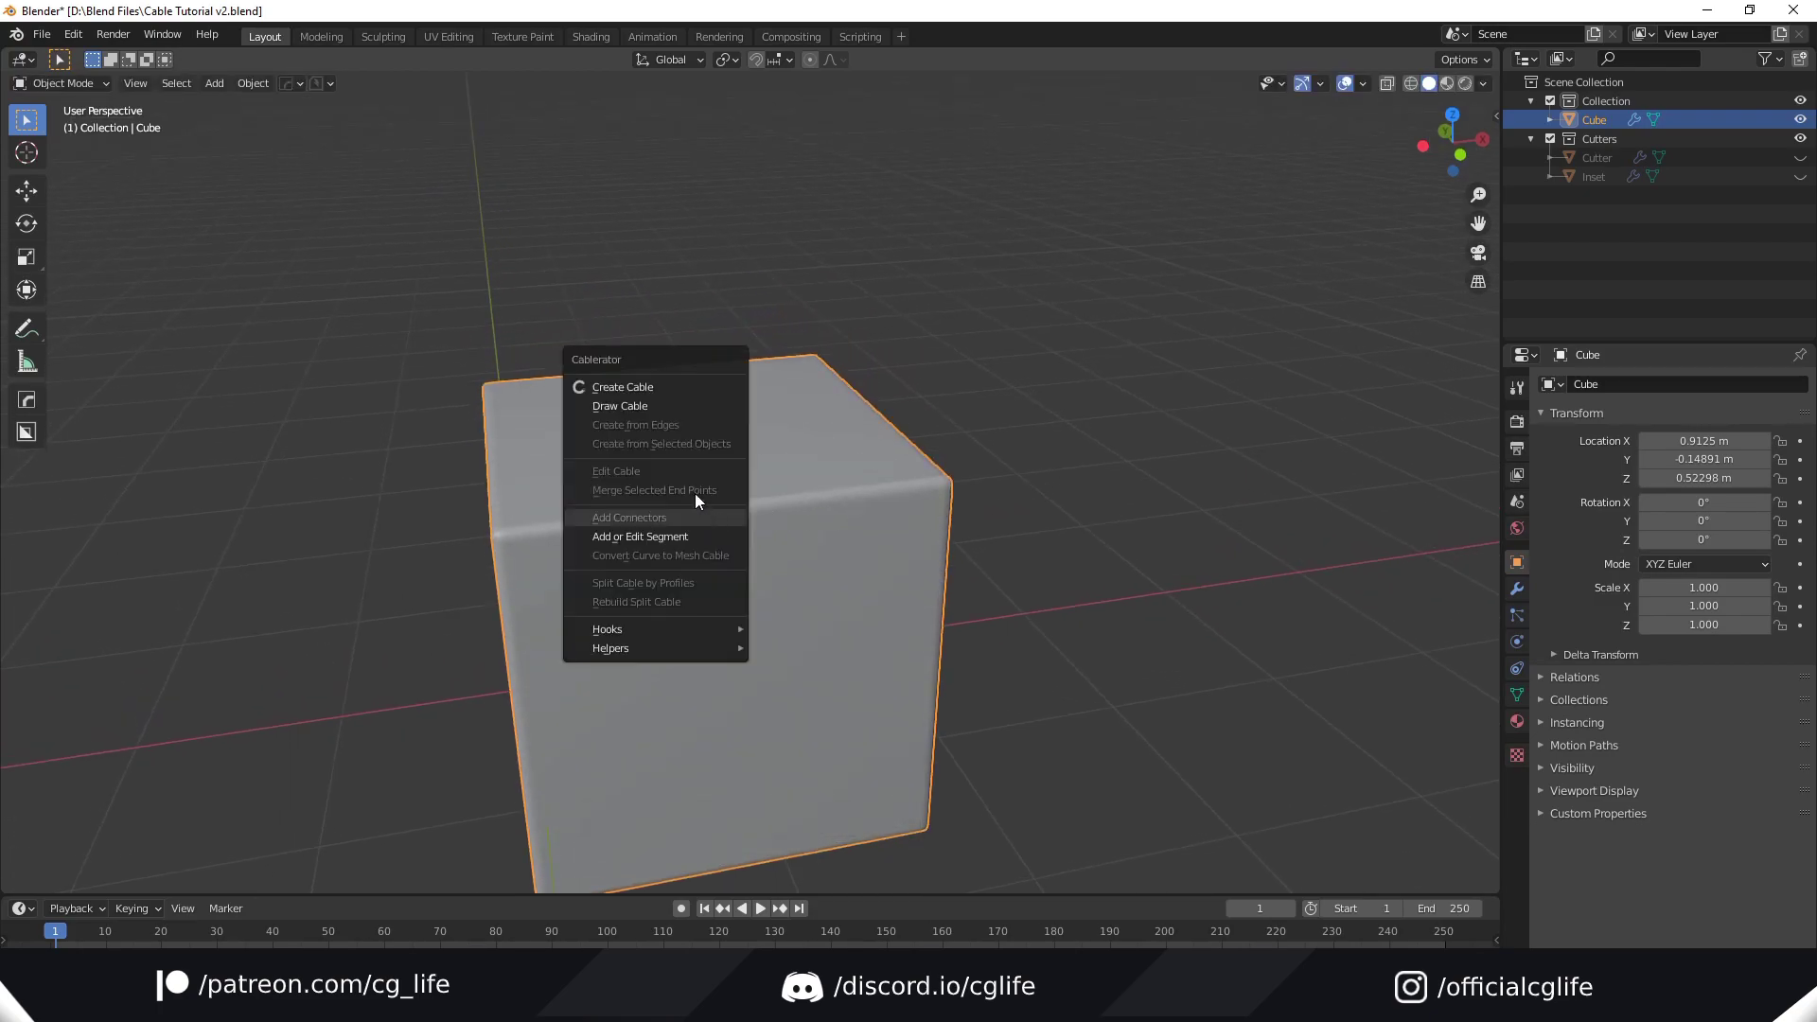
Step: Draw the first three cables between points on the cube's top
{"action": "left_click", "coordinate": [677, 387]}
{"action": "scroll", "coordinate": [675, 413], "scroll_direction": "down", "scroll_amount": 1}
{"action": "middle_click_drag", "start_coordinate": [674, 416], "coordinate": [651, 495]}
{"action": "scroll", "coordinate": [760, 437], "scroll_direction": "up", "scroll_amount": 2}
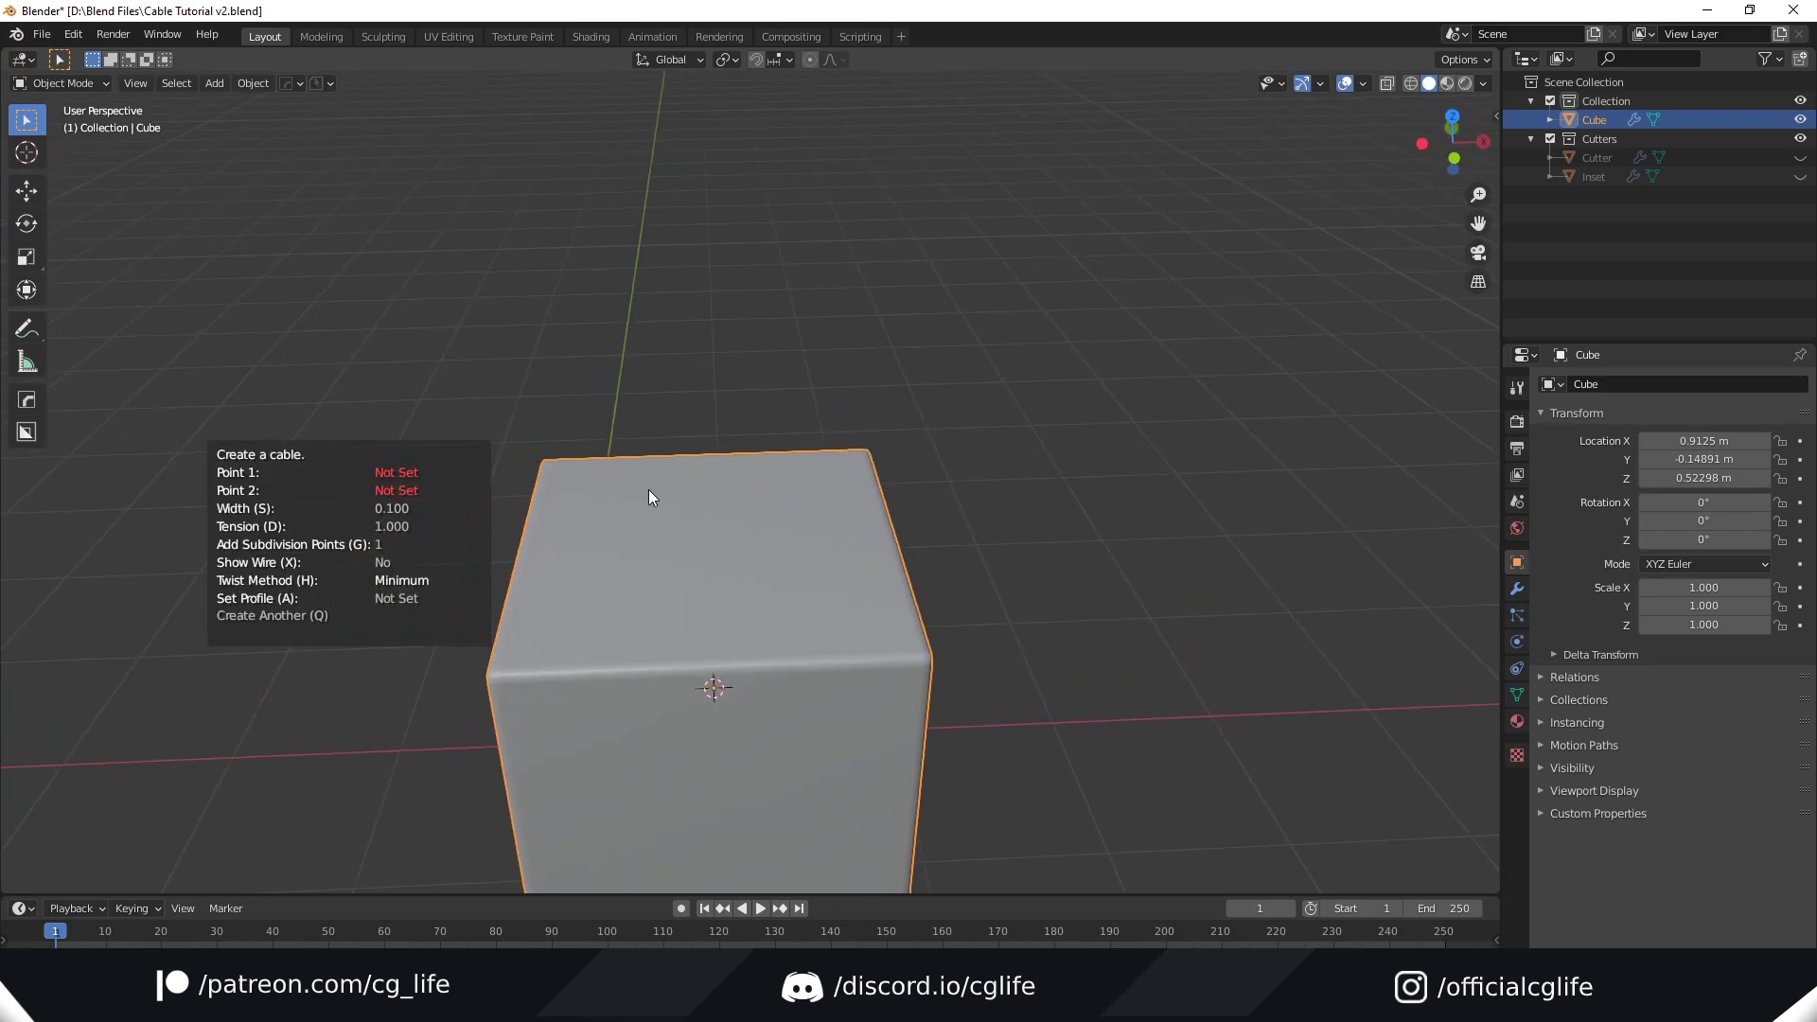
{"action": "left_click", "coordinate": [825, 478]}
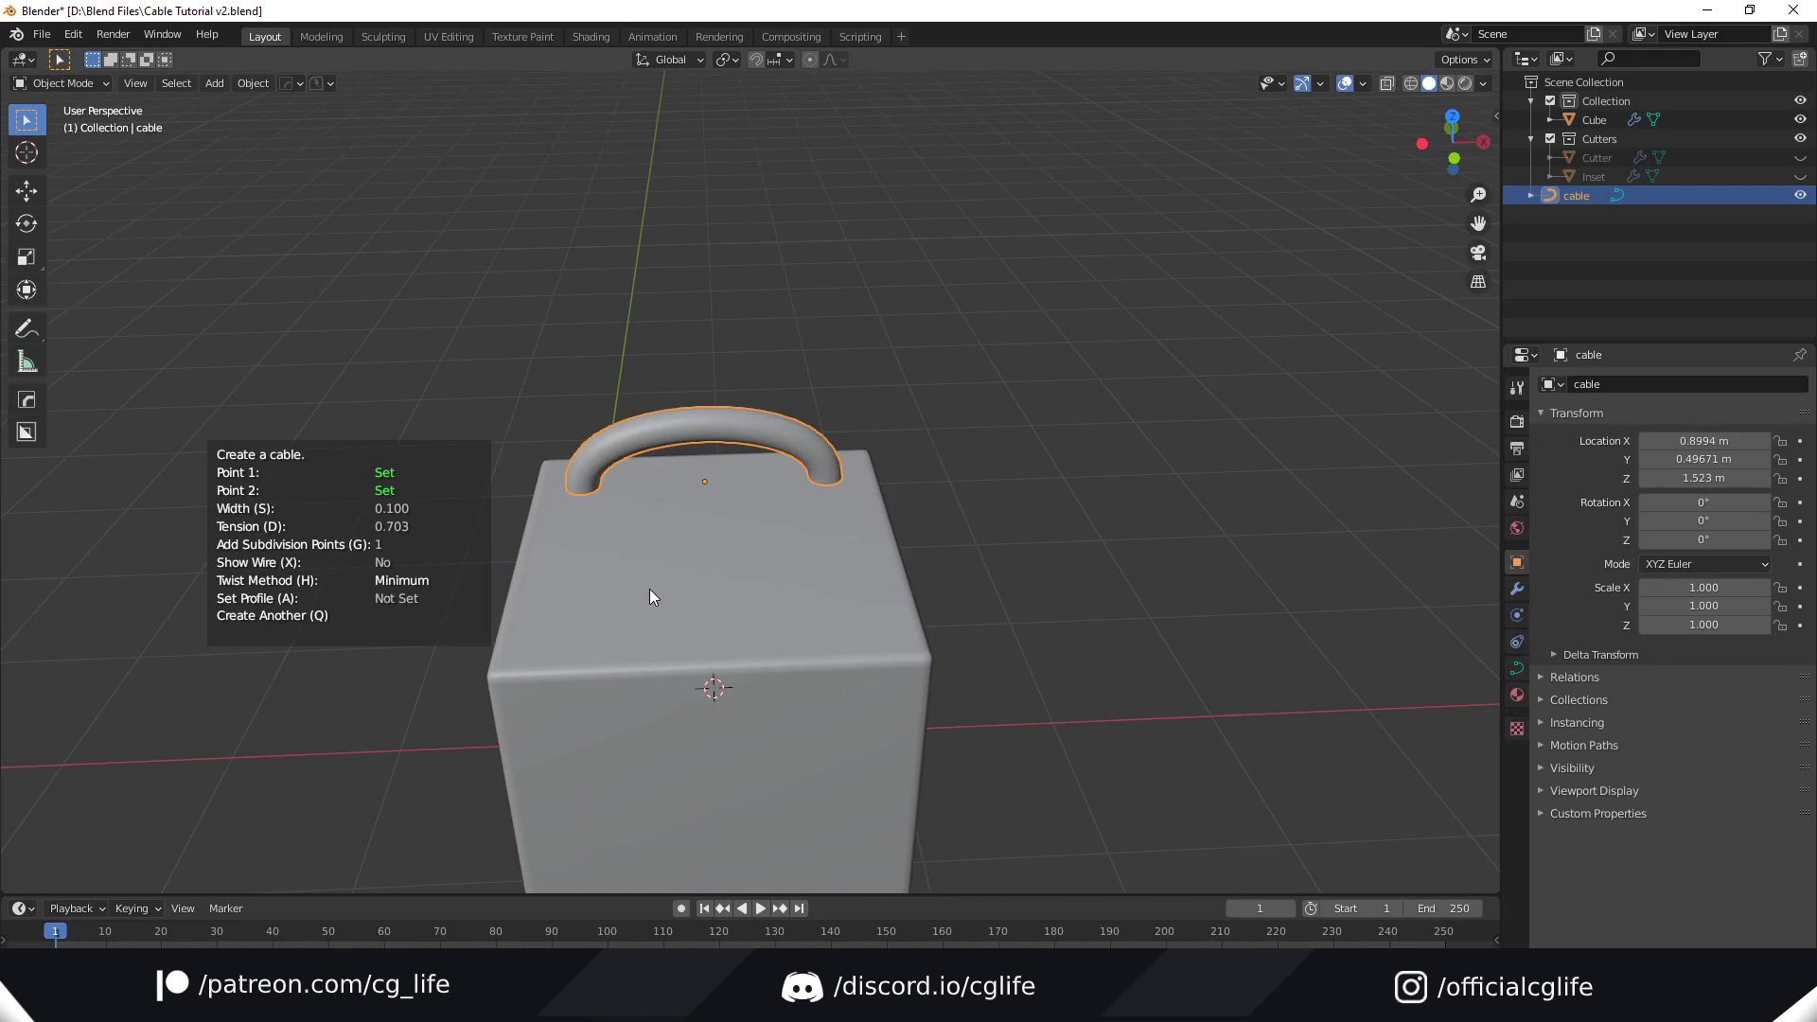
{"action": "key", "text": "q"}
{"action": "left_click", "coordinate": [596, 613]}
{"action": "left_click", "coordinate": [841, 588]}
{"action": "key", "text": "q"}
{"action": "left_click", "coordinate": [655, 519]}
Step: Add the fourth cable and a fifth spanning right to left edge, then finish
{"action": "key", "text": "q"}
{"action": "left_click", "coordinate": [720, 623]}
{"action": "left_click", "coordinate": [598, 532]}
{"action": "key", "text": "d"}
{"action": "key", "text": "q"}
{"action": "left_click", "coordinate": [859, 488]}
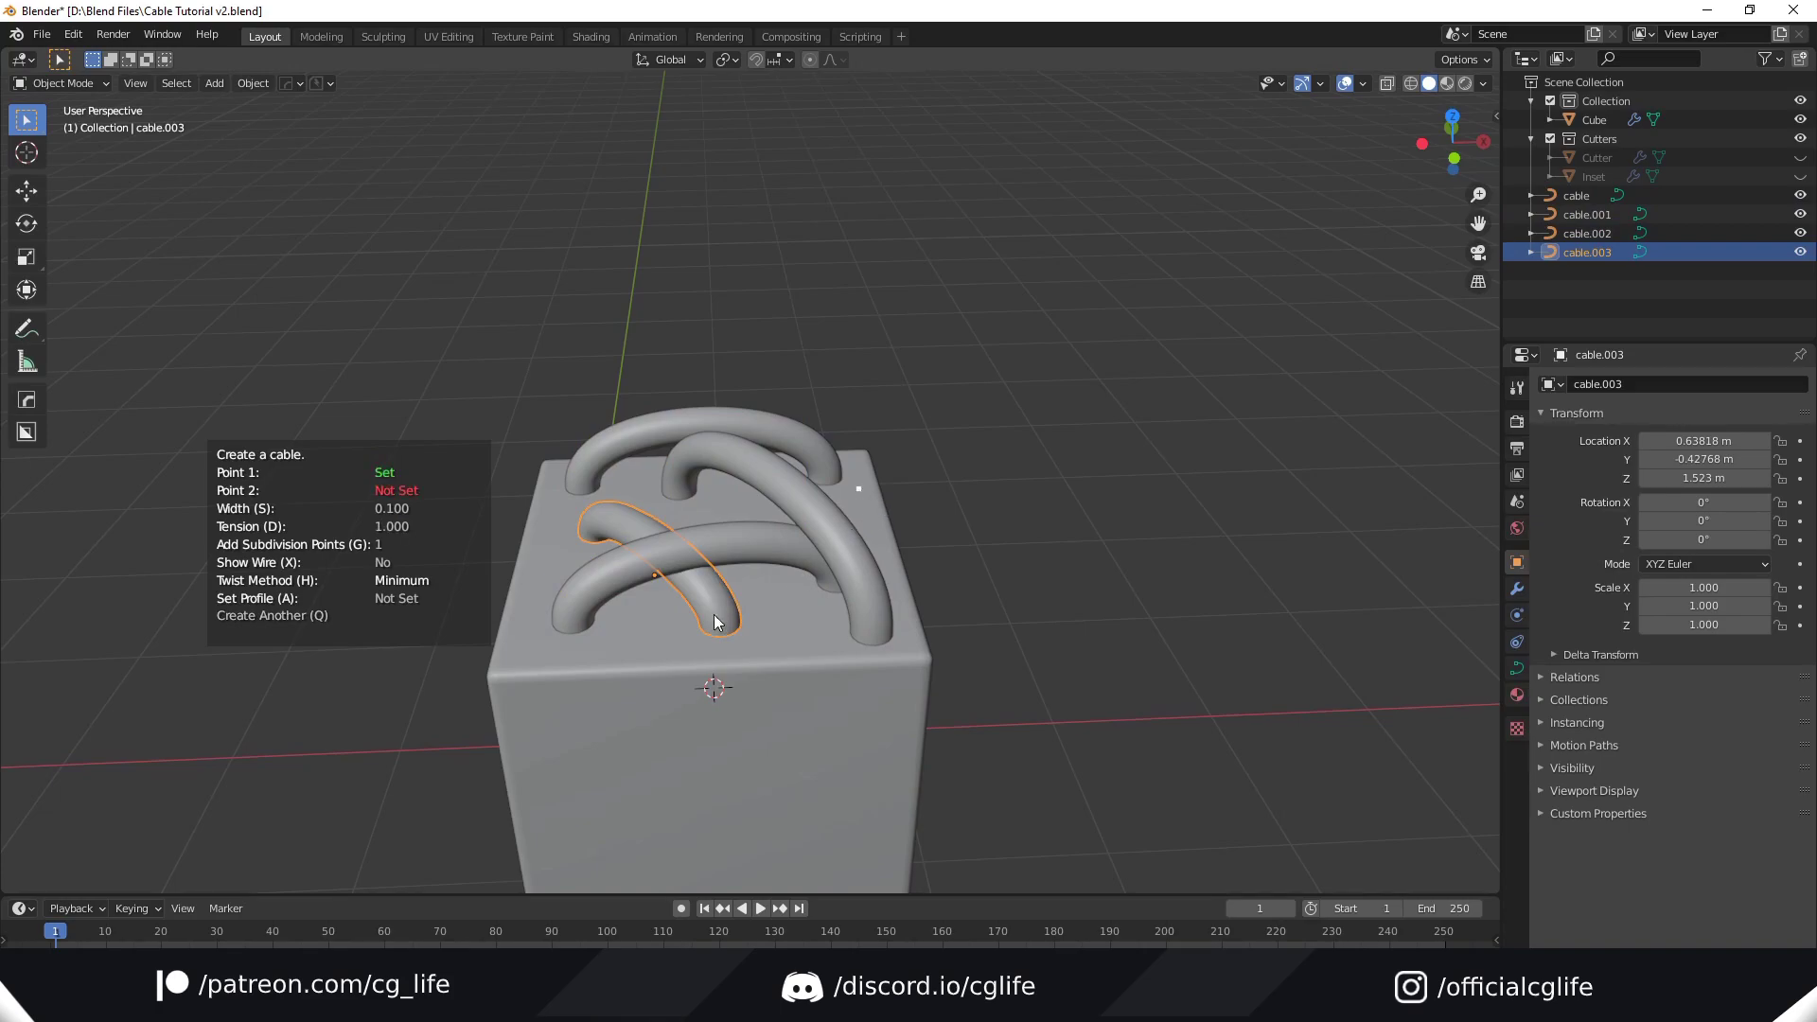
{"action": "left_click", "coordinate": [523, 645]}
{"action": "scroll", "coordinate": [971, 634], "scroll_direction": "down", "scroll_amount": 4}
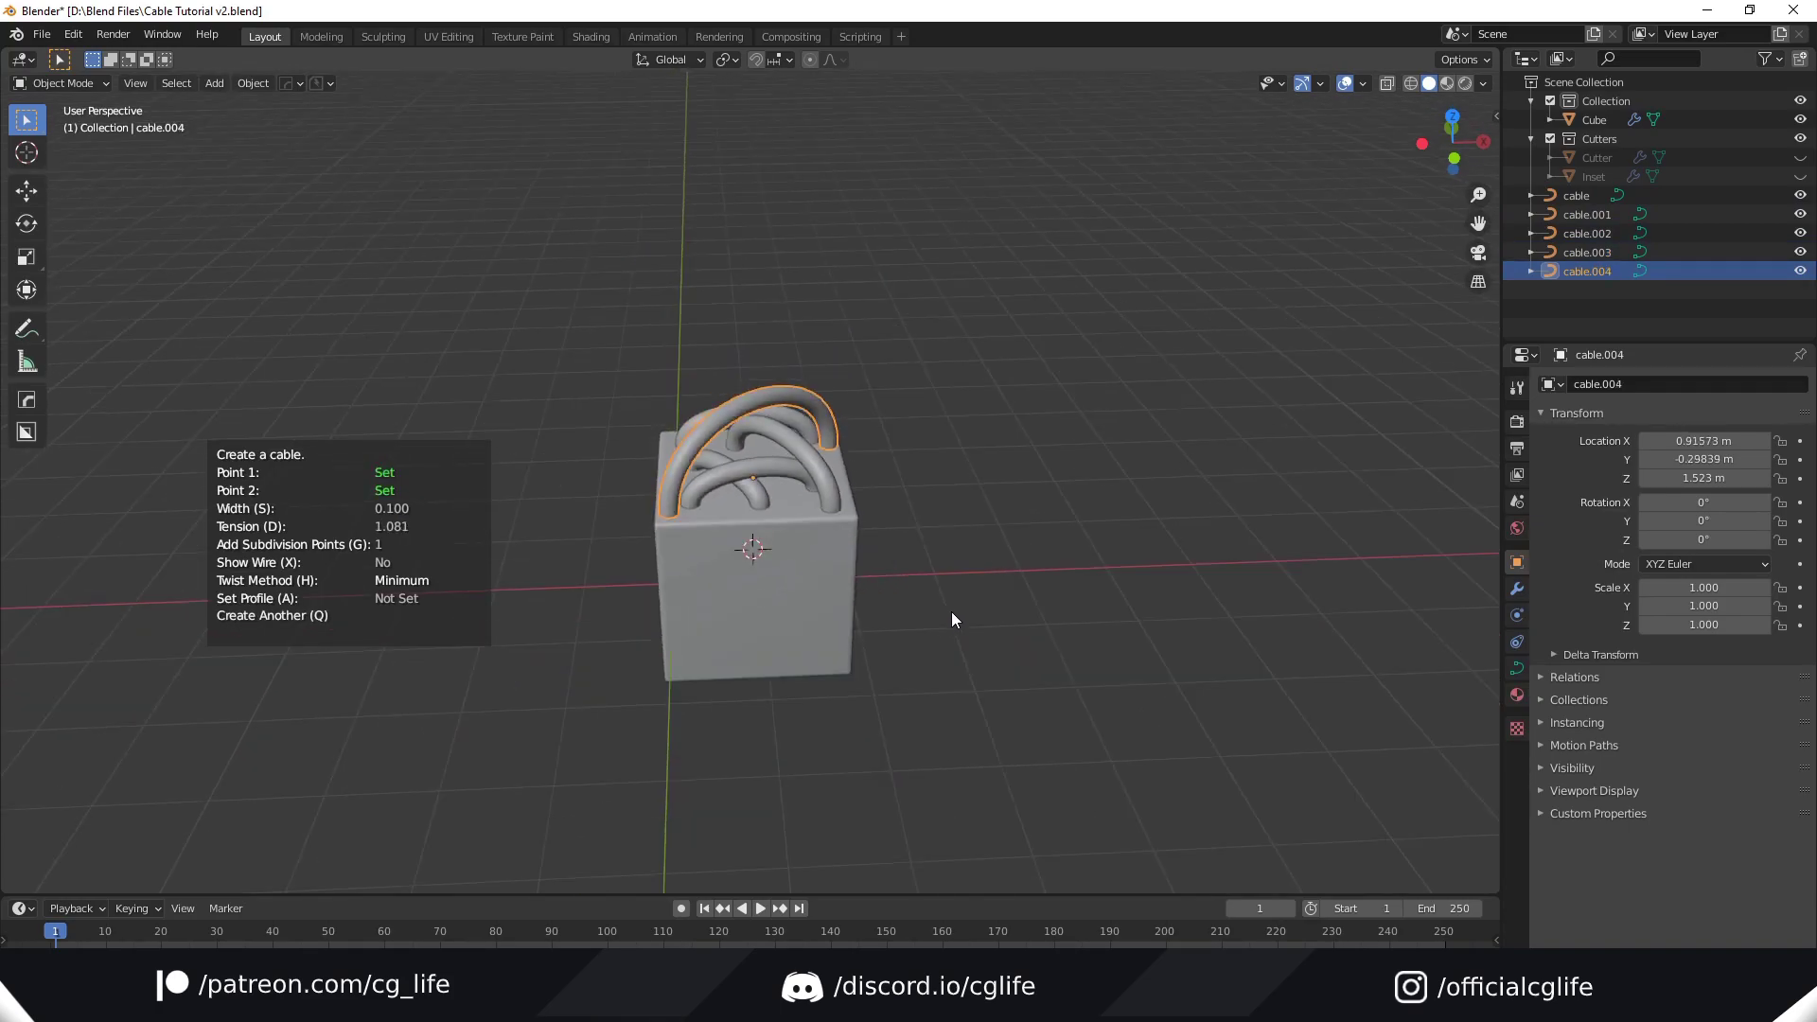
{"action": "key", "text": "Return"}
Step: Deselect the last cable to view all five width-0.100 cables
{"action": "scroll", "coordinate": [990, 568], "scroll_direction": "up", "scroll_amount": 5}
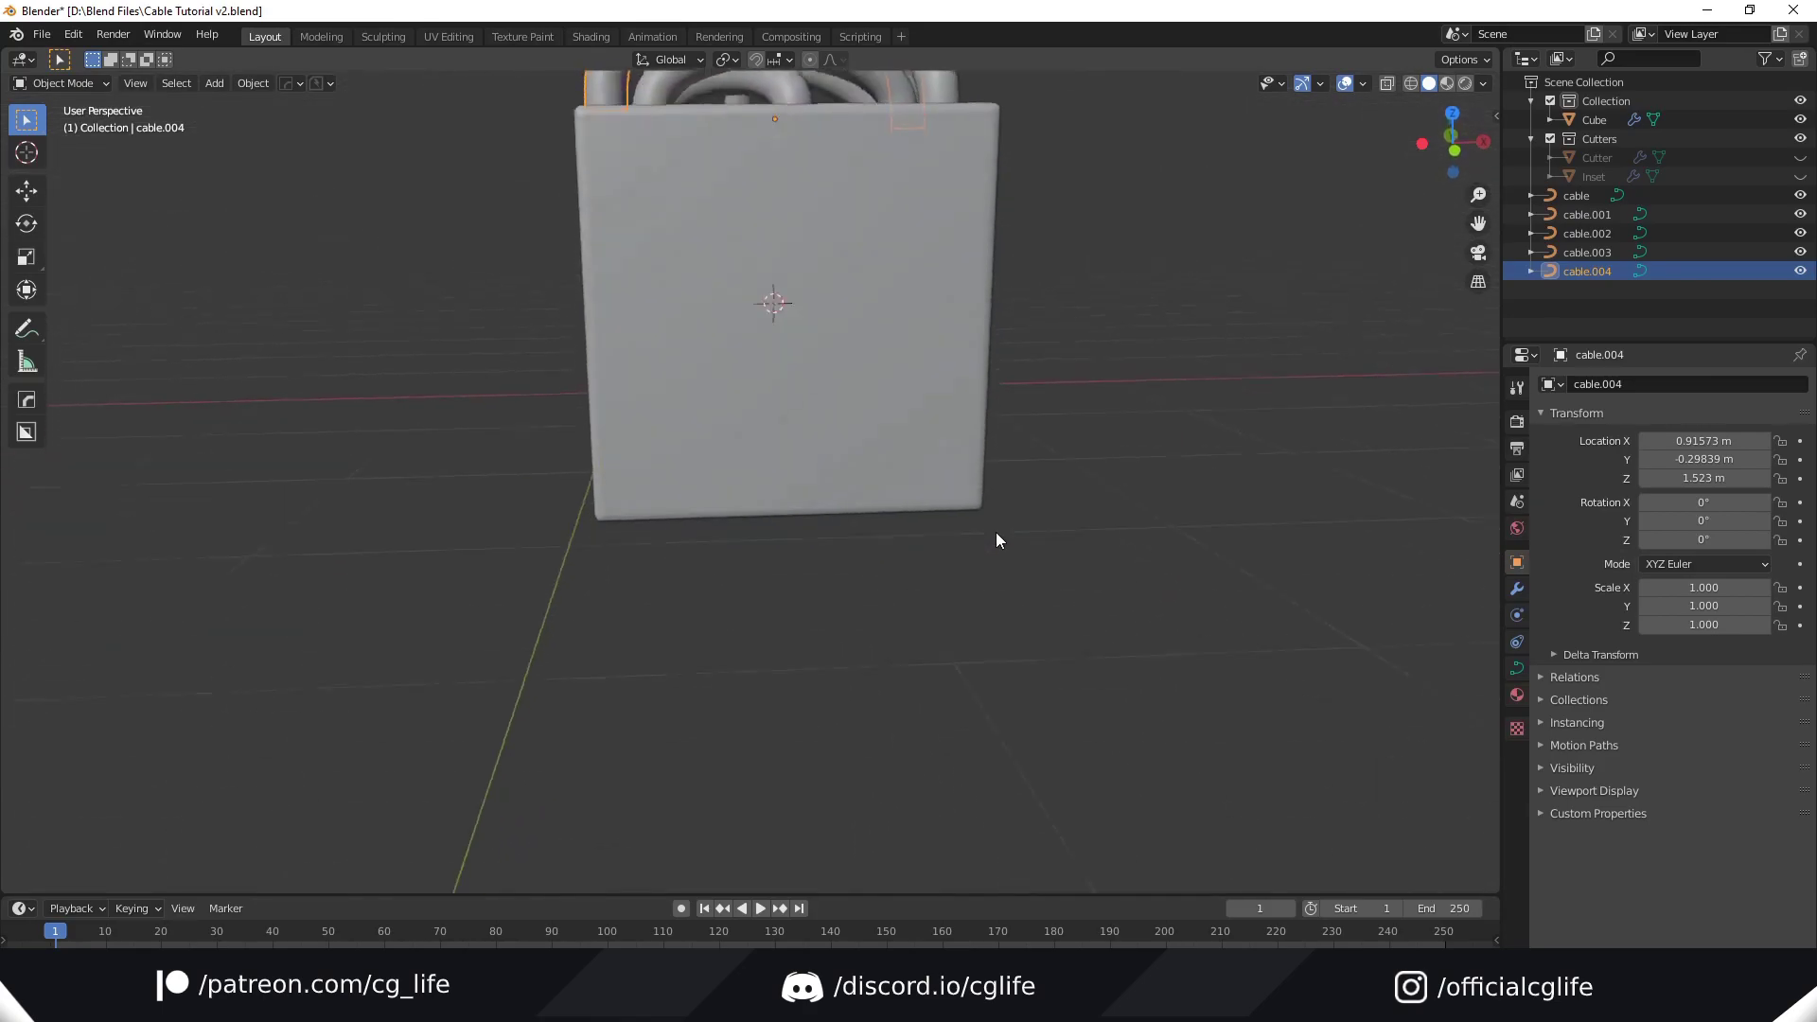
{"action": "scroll", "coordinate": [994, 539], "scroll_direction": "down", "scroll_amount": 2}
{"action": "scroll", "coordinate": [984, 617], "scroll_direction": "down", "scroll_amount": 2}
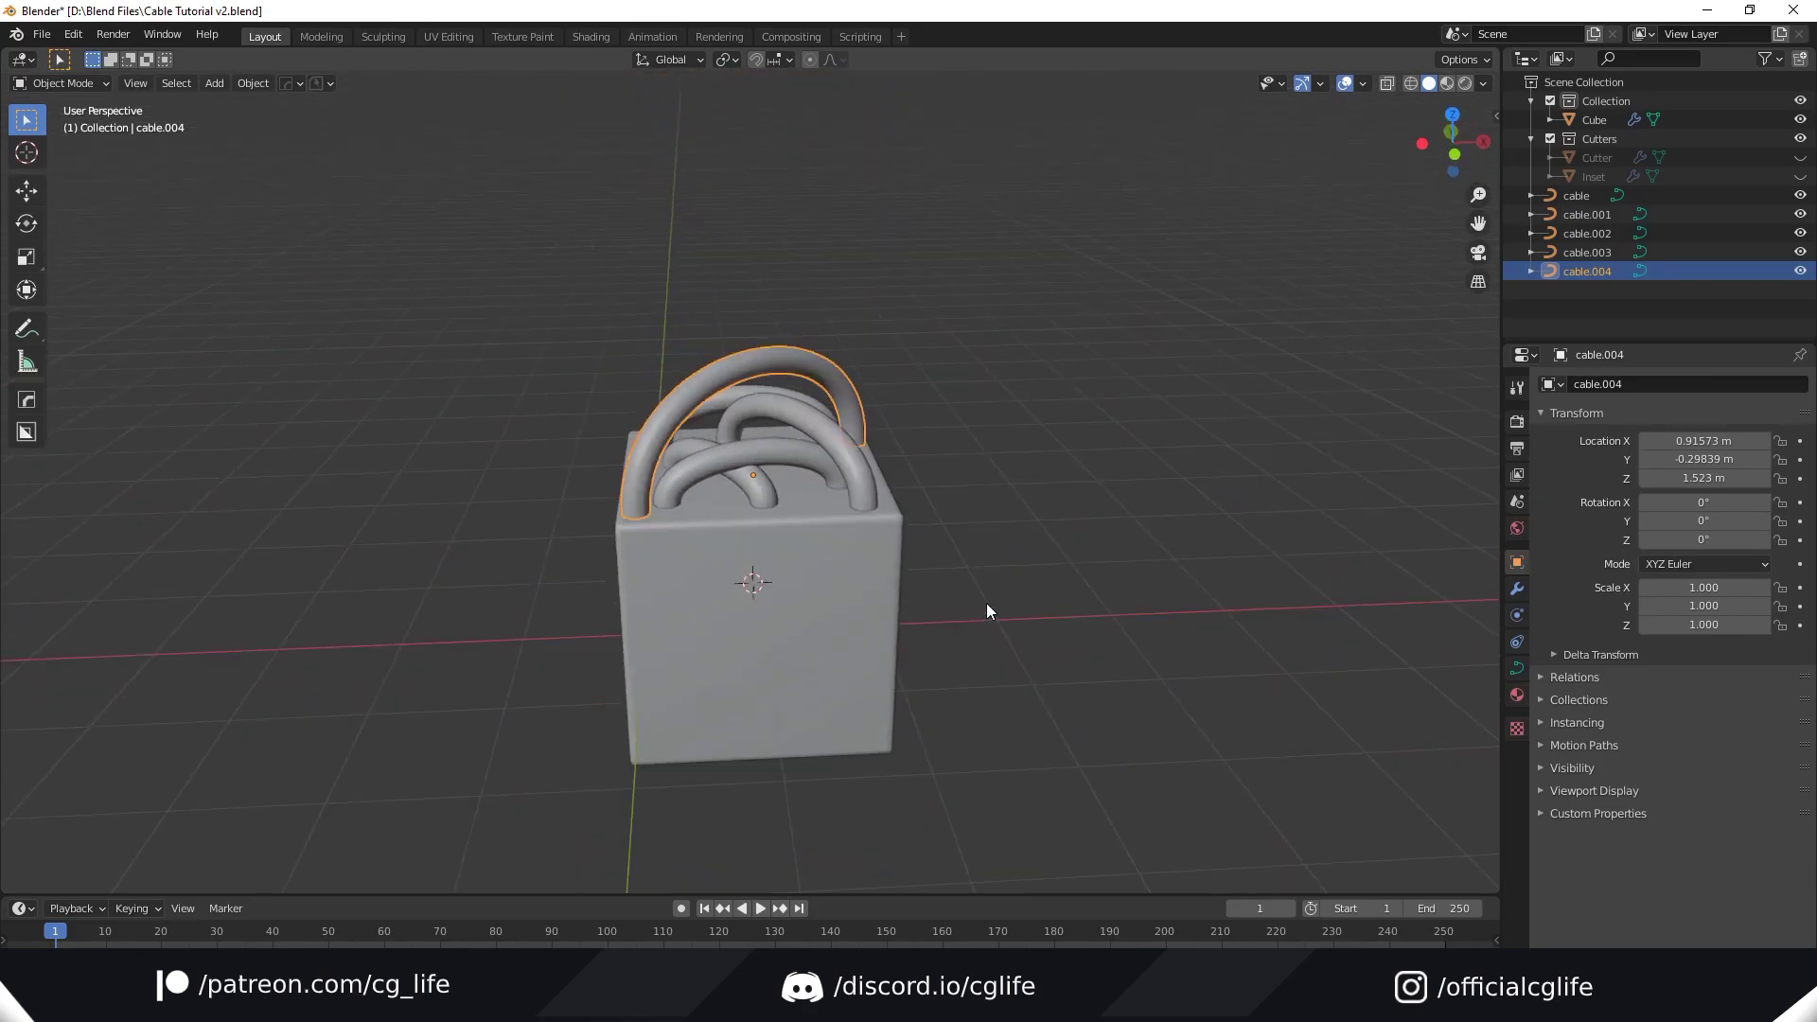
{"action": "left_click", "coordinate": [989, 594]}
{"action": "scroll", "coordinate": [521, 519], "scroll_direction": "down", "scroll_amount": 2}
{"action": "middle_click_drag", "start_coordinate": [520, 519], "coordinate": [533, 509]}
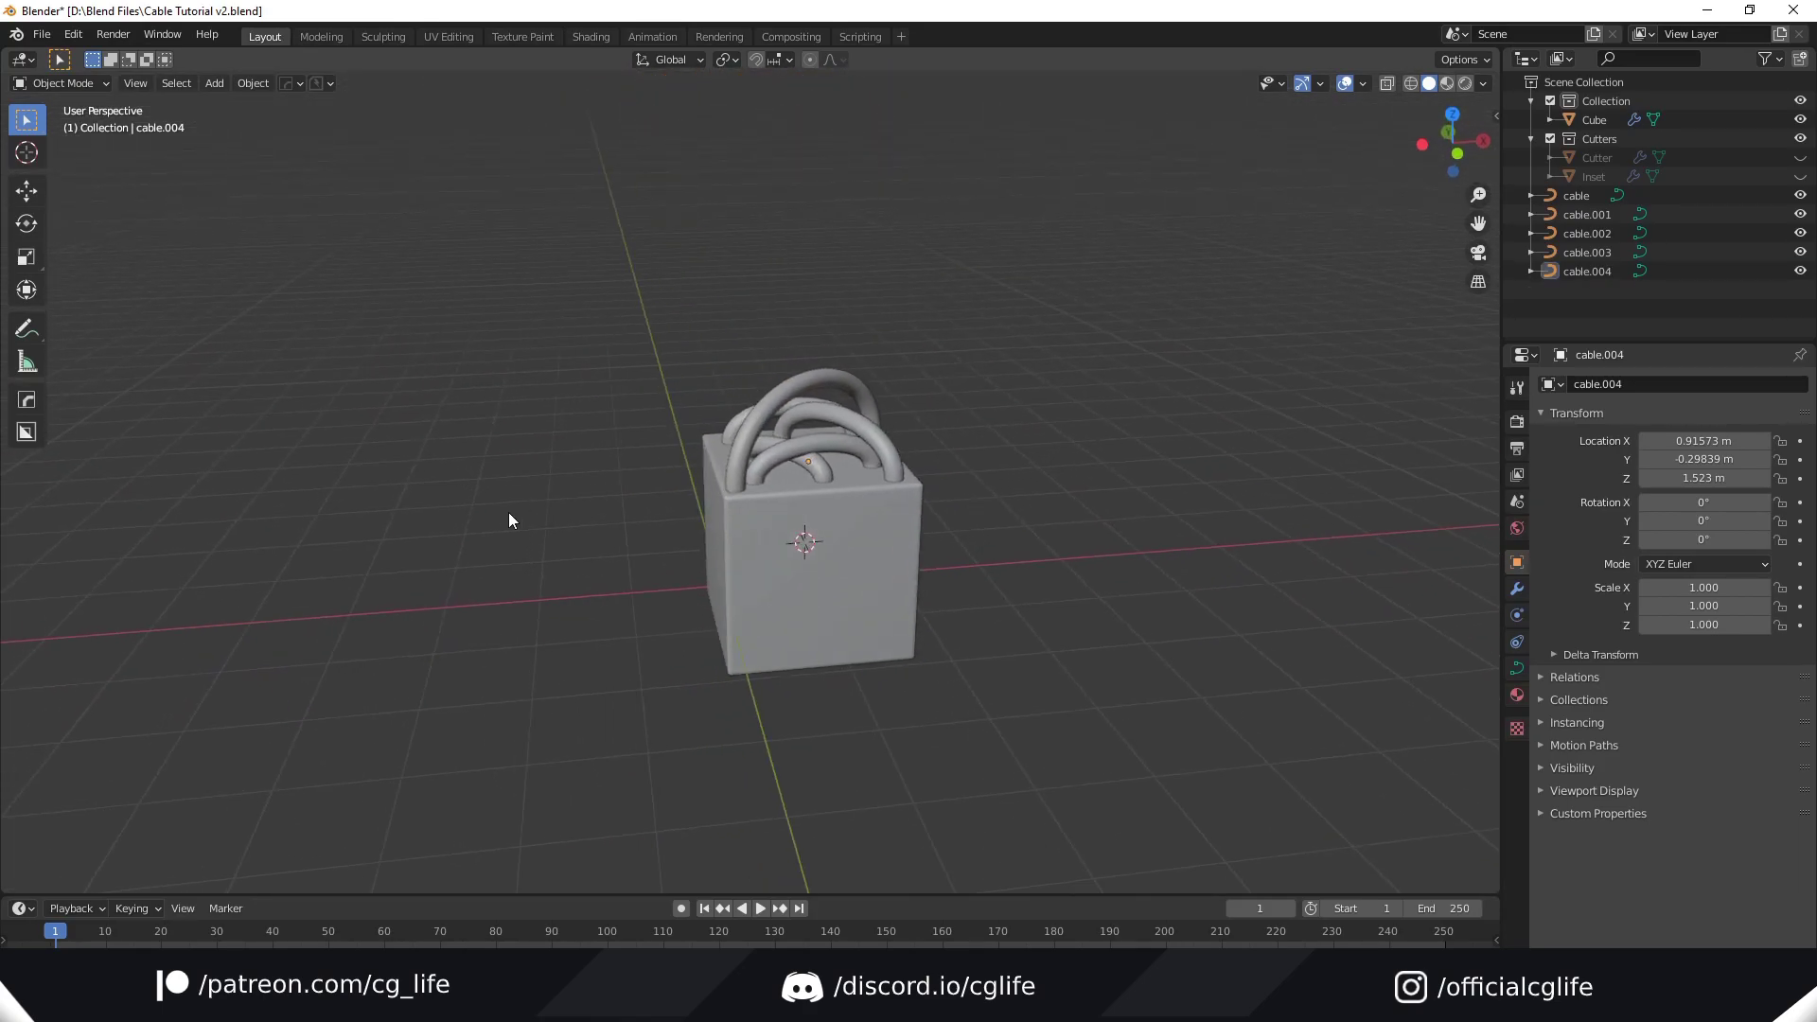
Step: Add a cylinder and move it along X to the left of the cube
{"action": "key", "text": "shift+a"}
{"action": "mouse_move", "coordinate": [508, 513]}
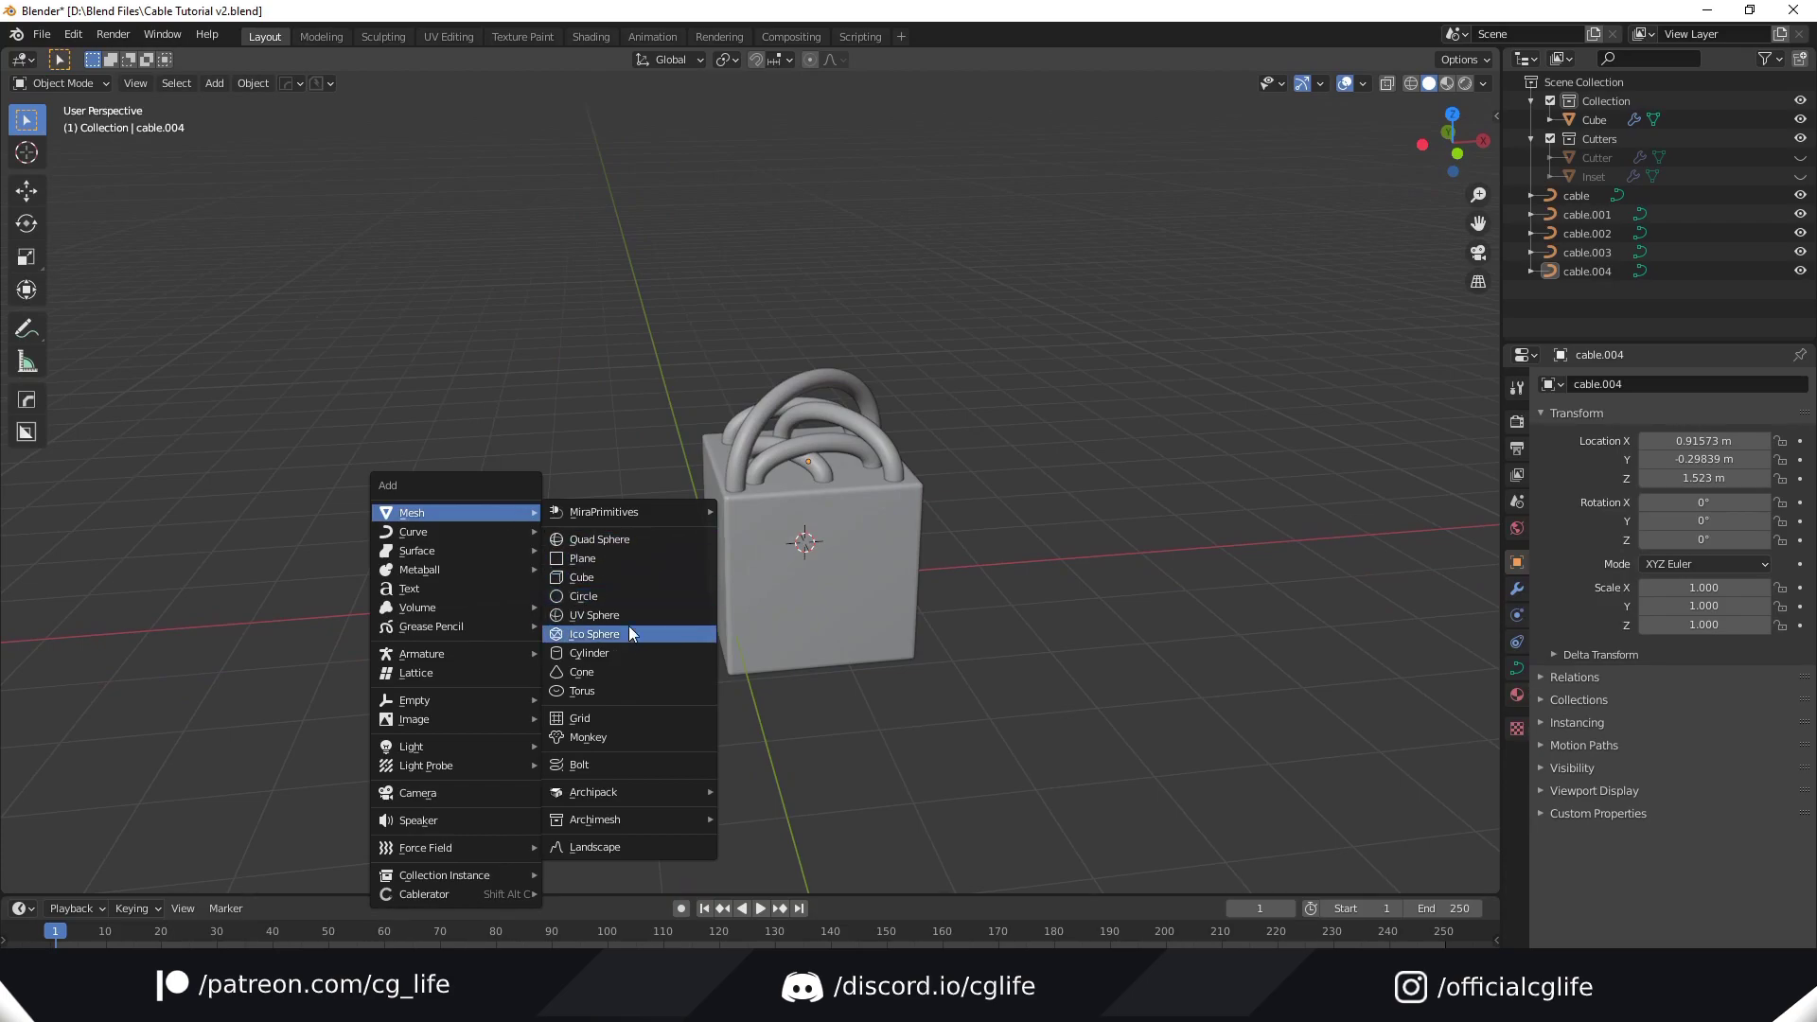
{"action": "left_click", "coordinate": [634, 651]}
{"action": "key", "text": "g"}
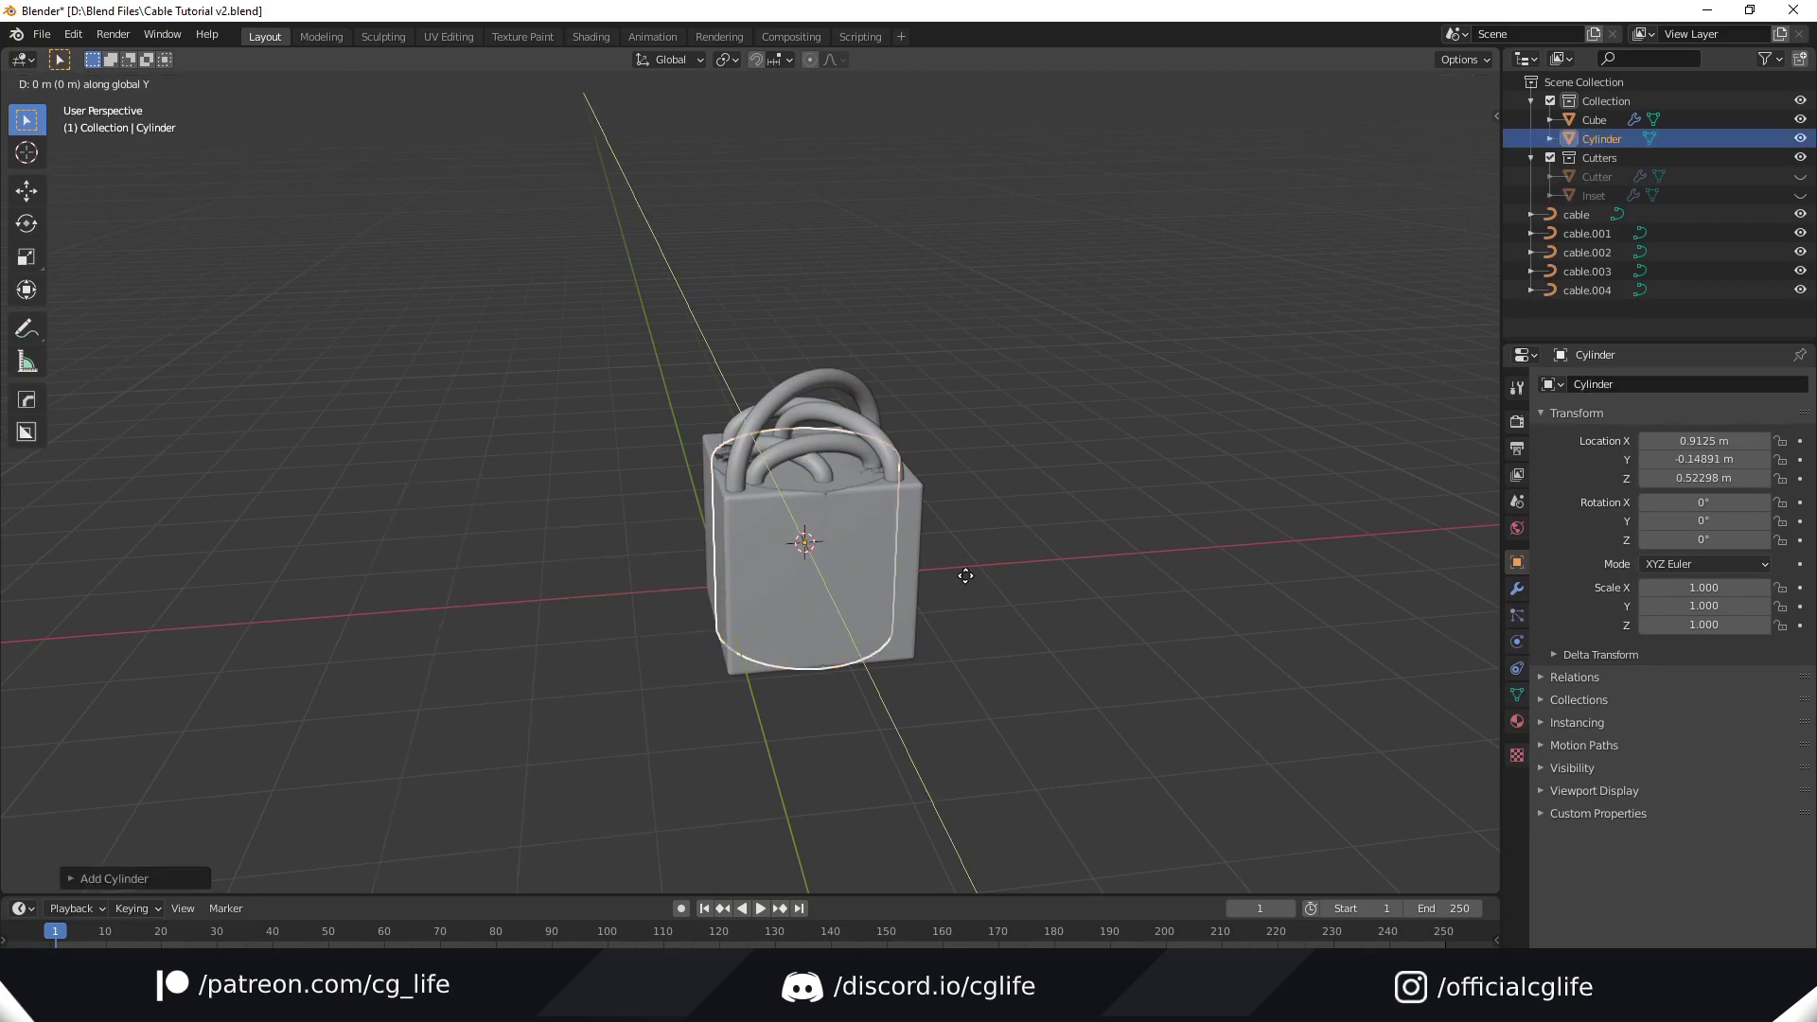
{"action": "key", "text": "x"}
{"action": "left_click", "coordinate": [689, 570]}
{"action": "scroll", "coordinate": [774, 566], "scroll_direction": "up", "scroll_amount": 3}
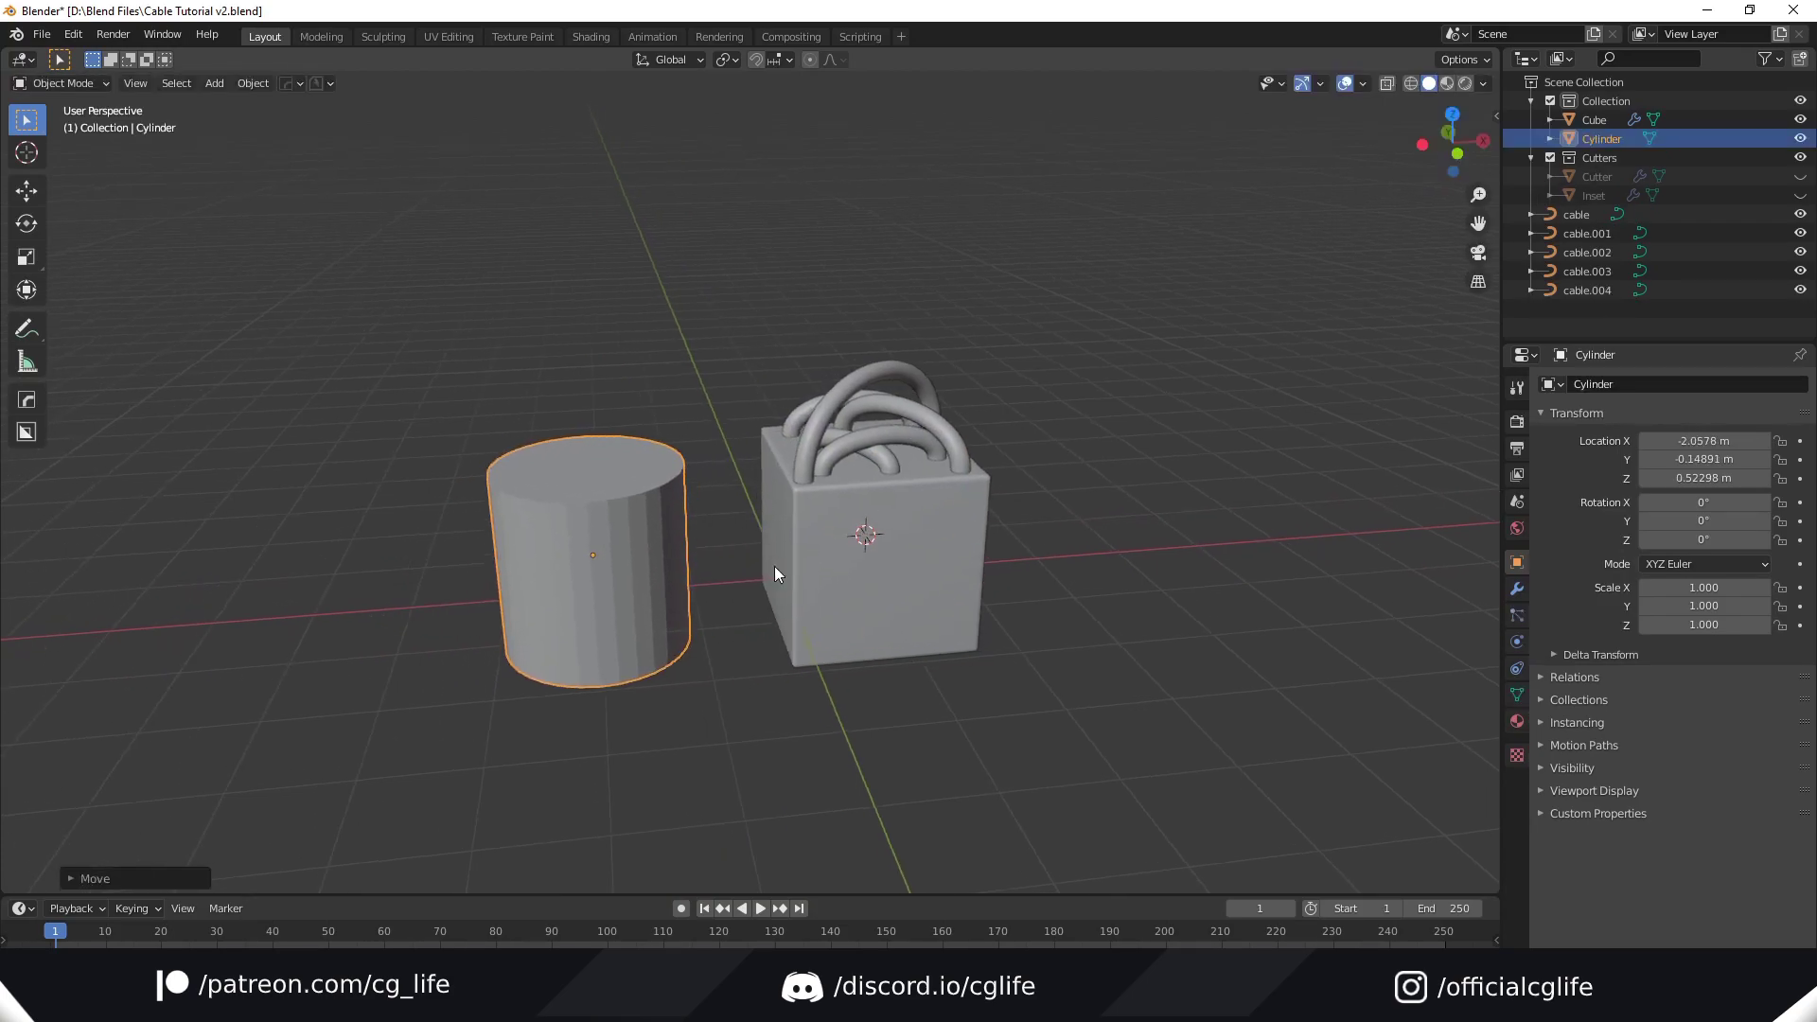
Step: Apply a Hard Ops bevel to the cylinder's edges
{"action": "key", "text": "q"}
{"action": "left_click", "coordinate": [719, 557]}
{"action": "left_click", "coordinate": [697, 574]}
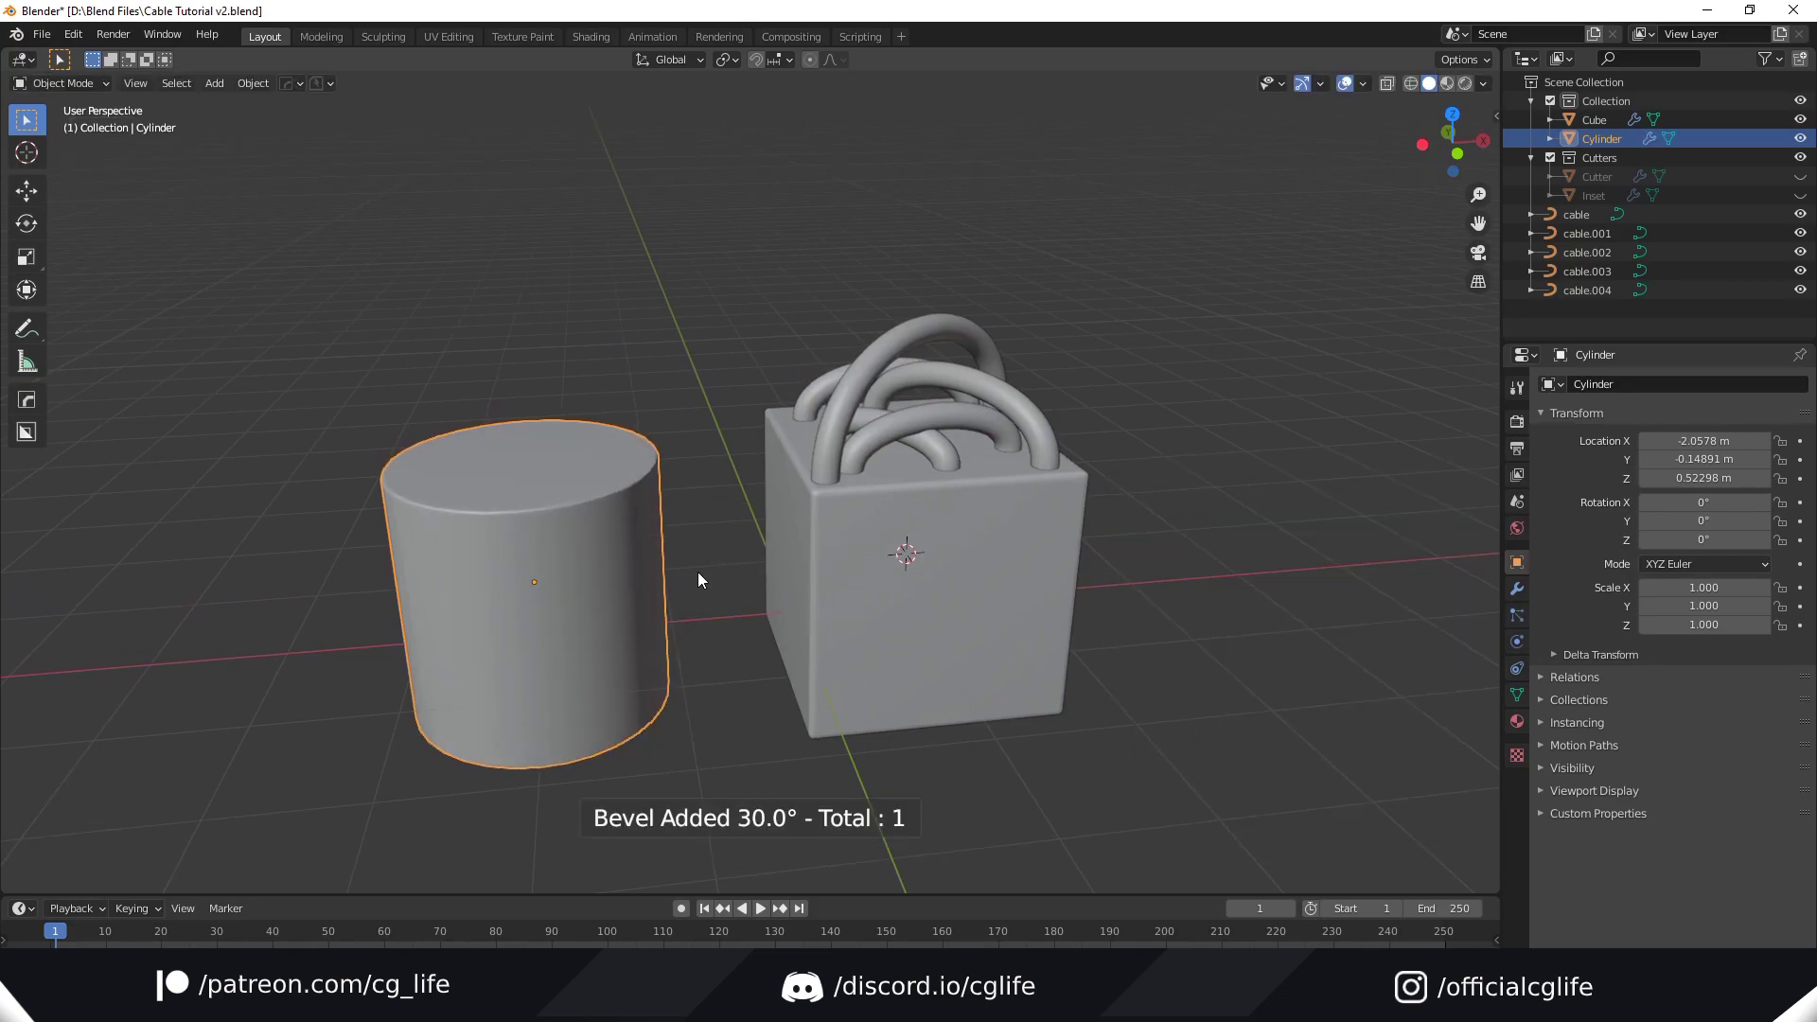
{"action": "middle_click_drag", "start_coordinate": [677, 608], "coordinate": [708, 569], "text": "shift"}
Step: In Edit Mode, scale the cylinder along Z into a low disc
{"action": "key", "text": "Tab"}
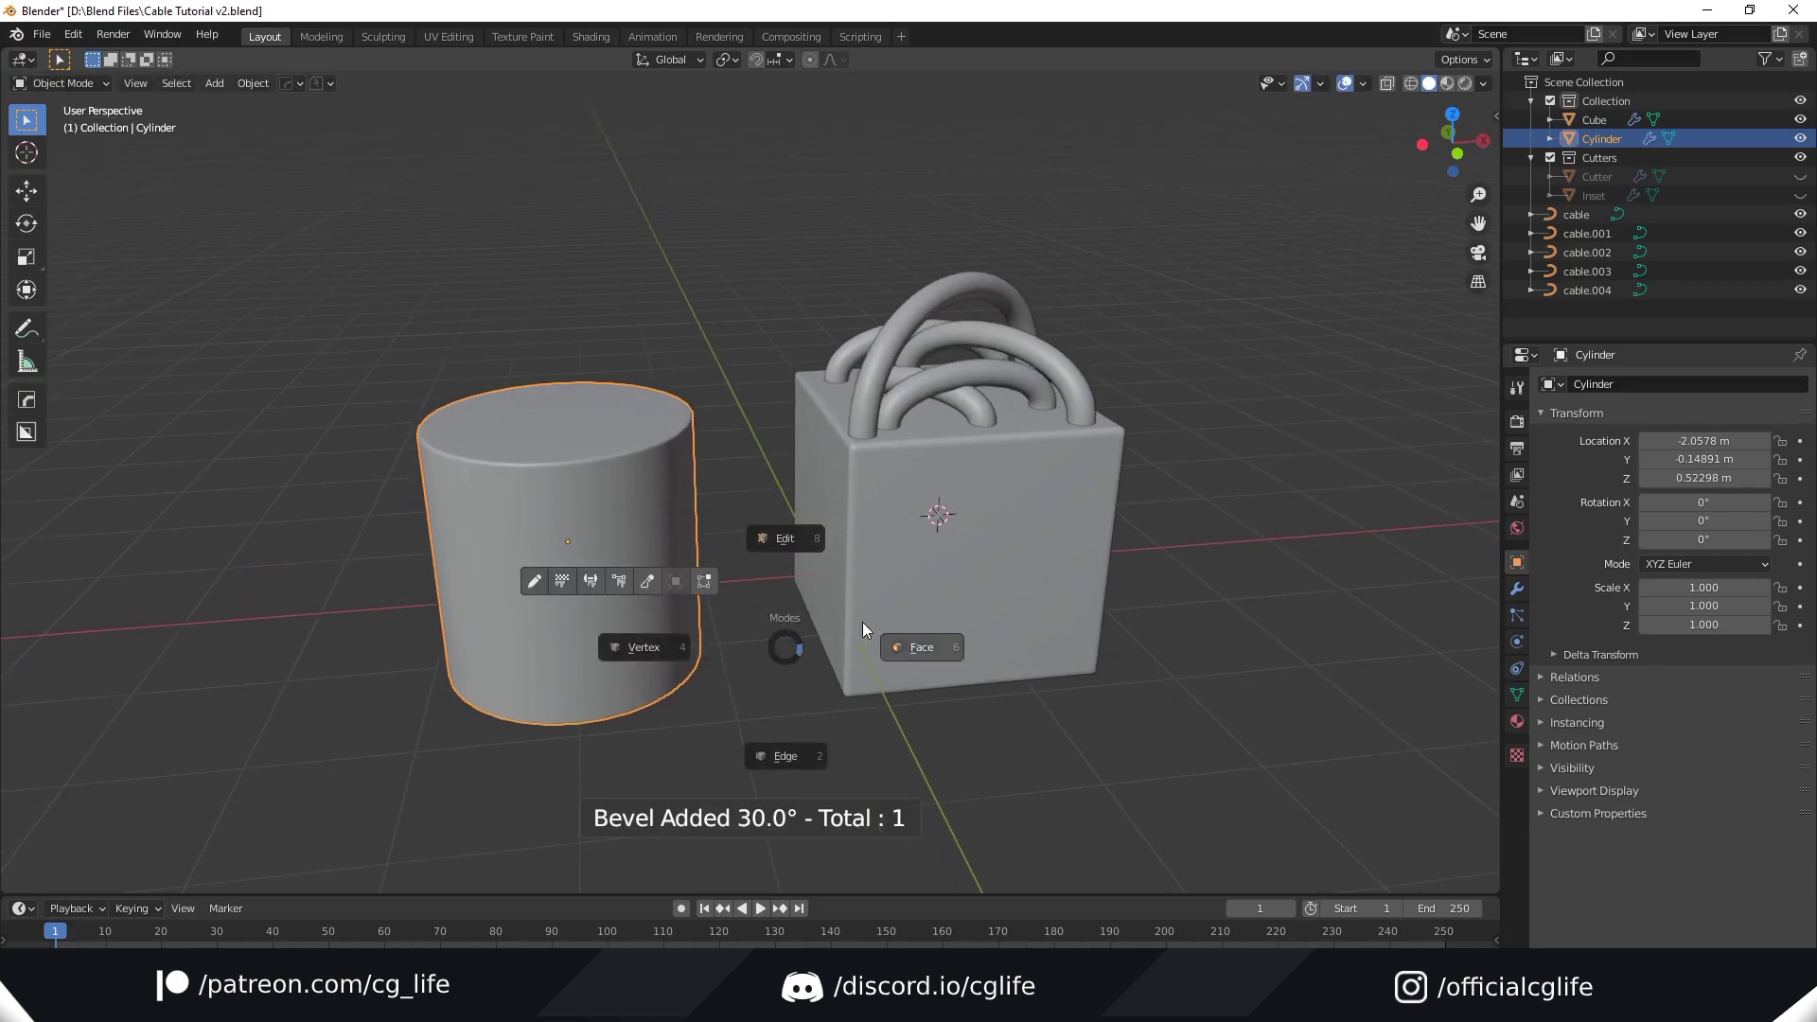
{"action": "left_click", "coordinate": [825, 555]}
{"action": "key", "text": "s"}
{"action": "key", "text": "z"}
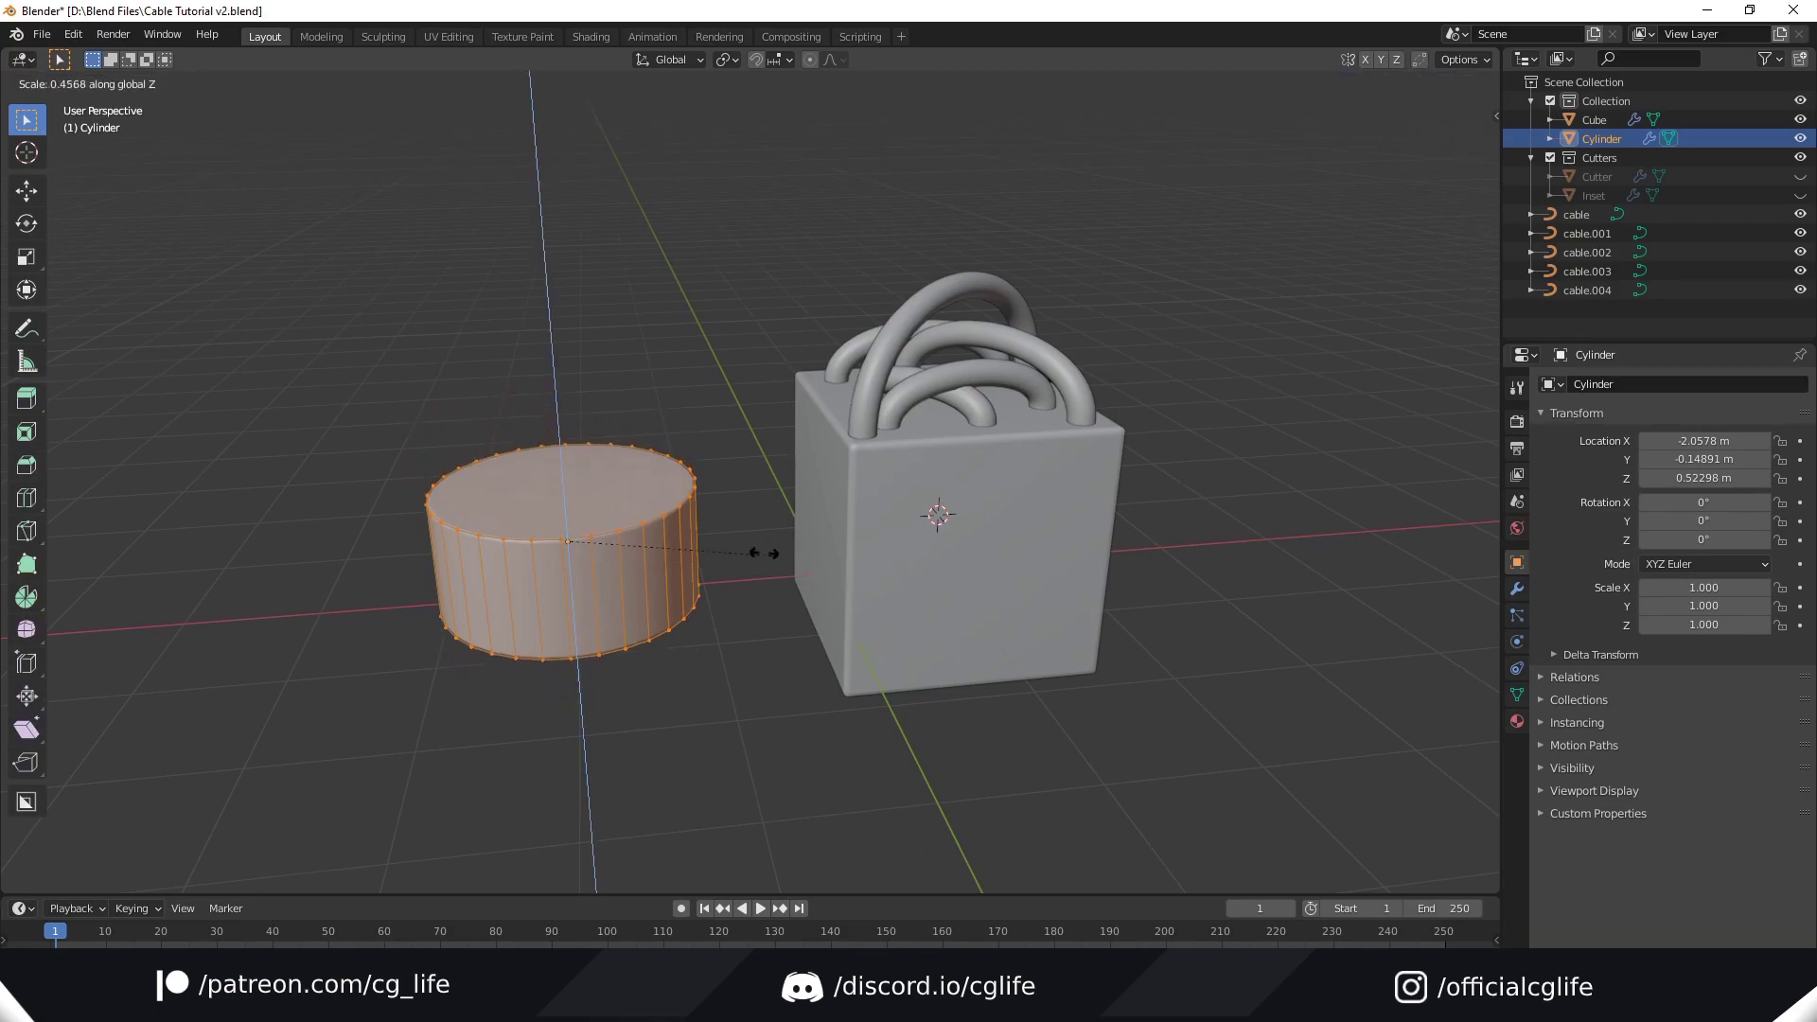
{"action": "left_click", "coordinate": [635, 514]}
{"action": "middle_click_drag", "start_coordinate": [695, 549], "coordinate": [751, 532], "text": "shift"}
{"action": "scroll", "coordinate": [662, 558], "scroll_direction": "up", "scroll_amount": 2}
Step: Inset the disc's top face and return to Object Mode
{"action": "key", "text": "Tab"}
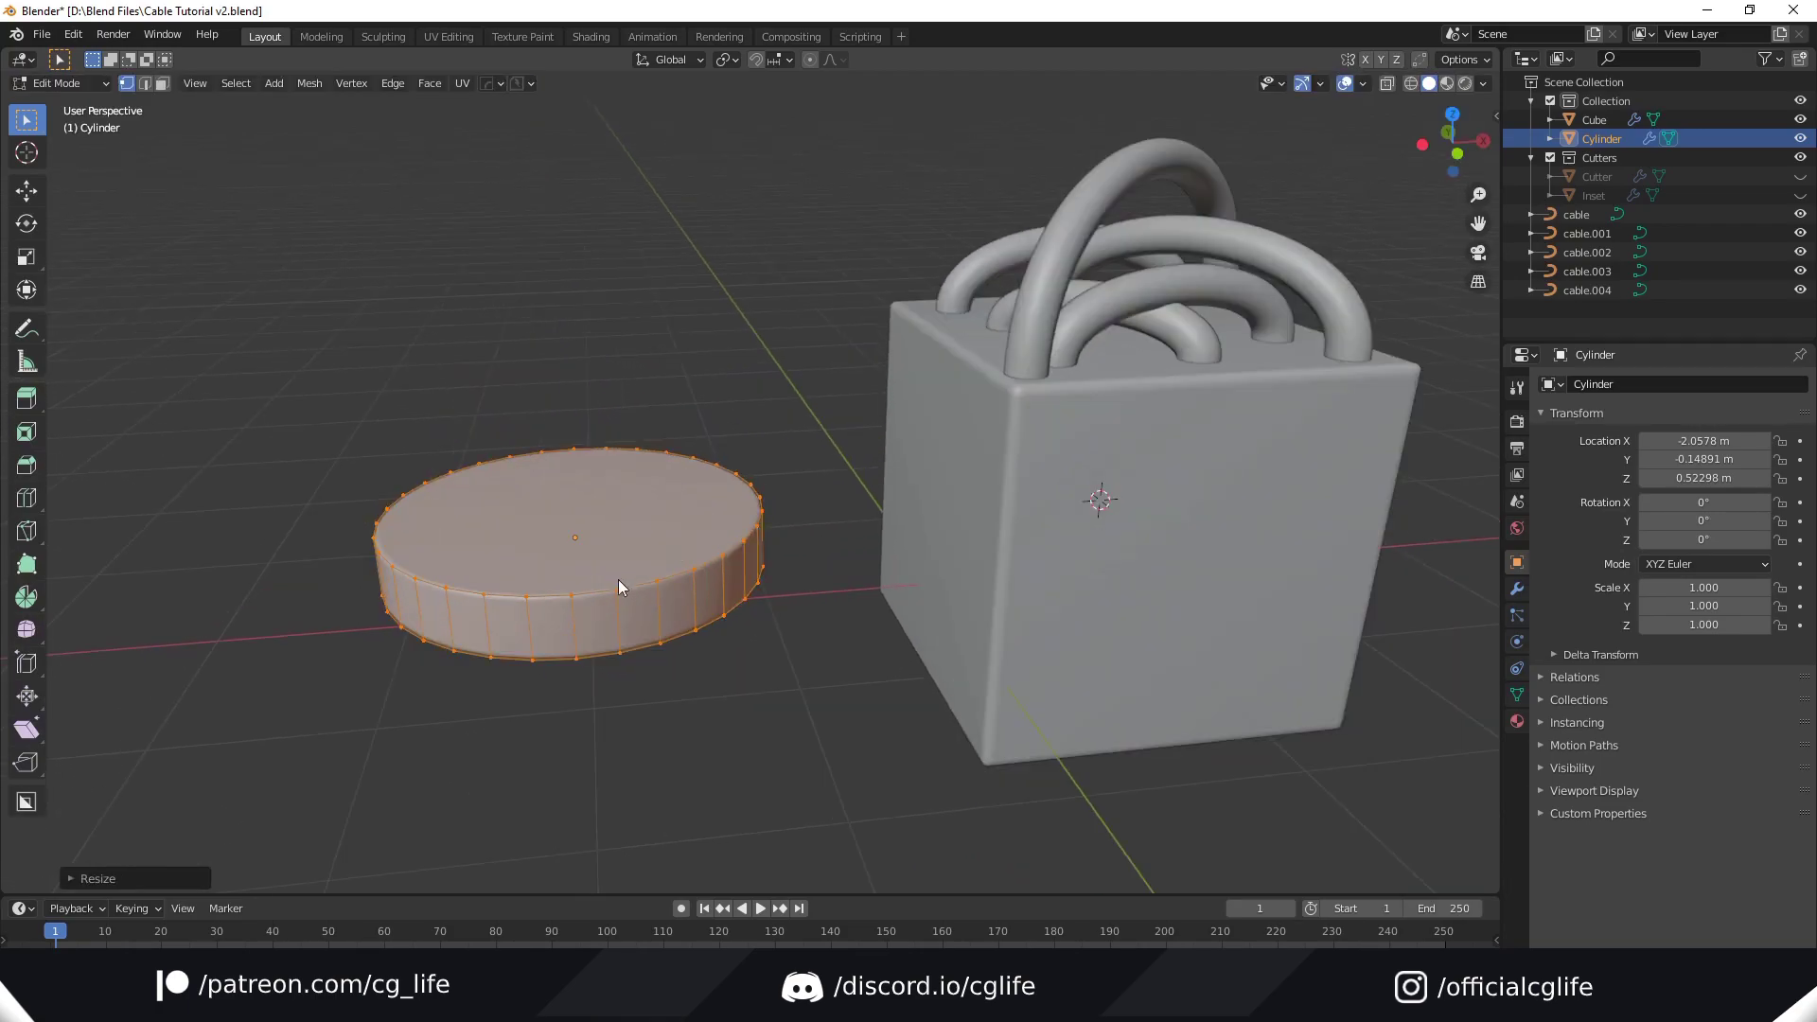
{"action": "left_click", "coordinate": [705, 574]}
{"action": "left_click", "coordinate": [588, 516]}
{"action": "key", "text": "i"}
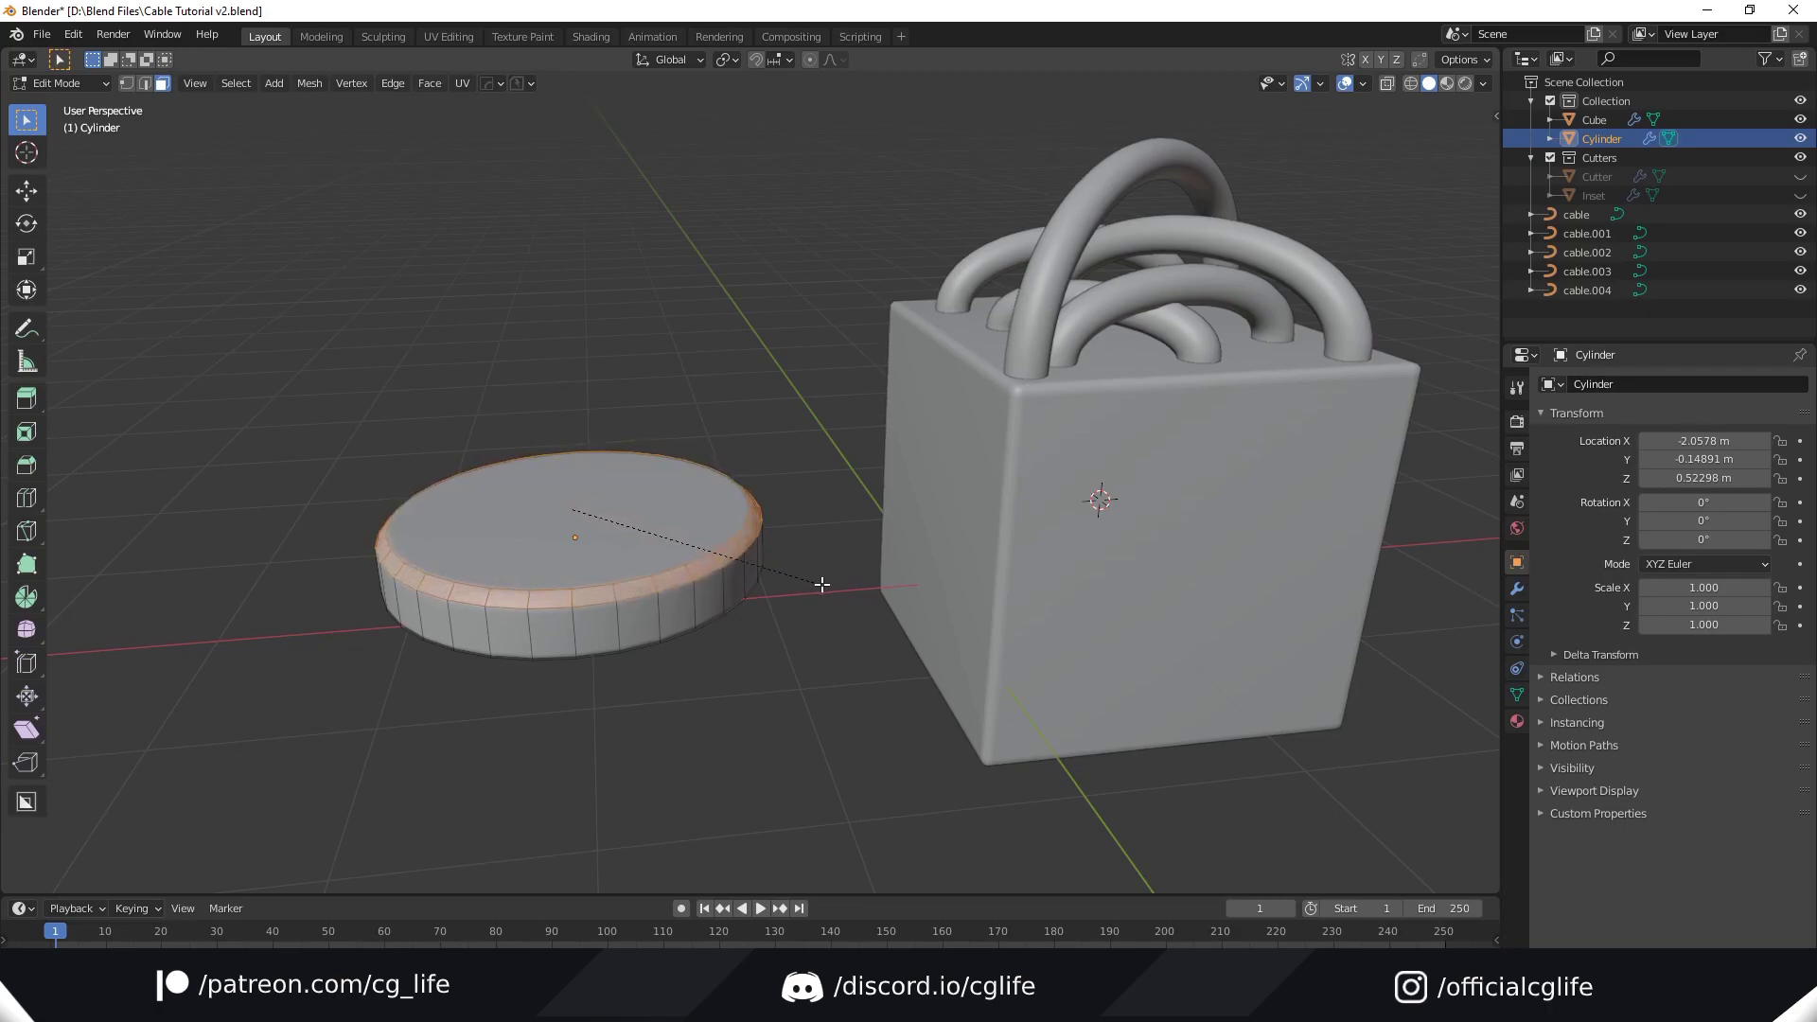
{"action": "left_click", "coordinate": [880, 639]}
{"action": "key", "text": "Tab"}
{"action": "left_click", "coordinate": [922, 551]}
{"action": "middle_click_drag", "start_coordinate": [986, 598], "coordinate": [923, 604]}
{"action": "middle_click_drag", "start_coordinate": [922, 603], "coordinate": [802, 634], "text": "shift"}
Step: In front view, select all five cables with the large outer cable.004 active
{"action": "scroll", "coordinate": [800, 633], "scroll_direction": "down", "scroll_amount": 2}
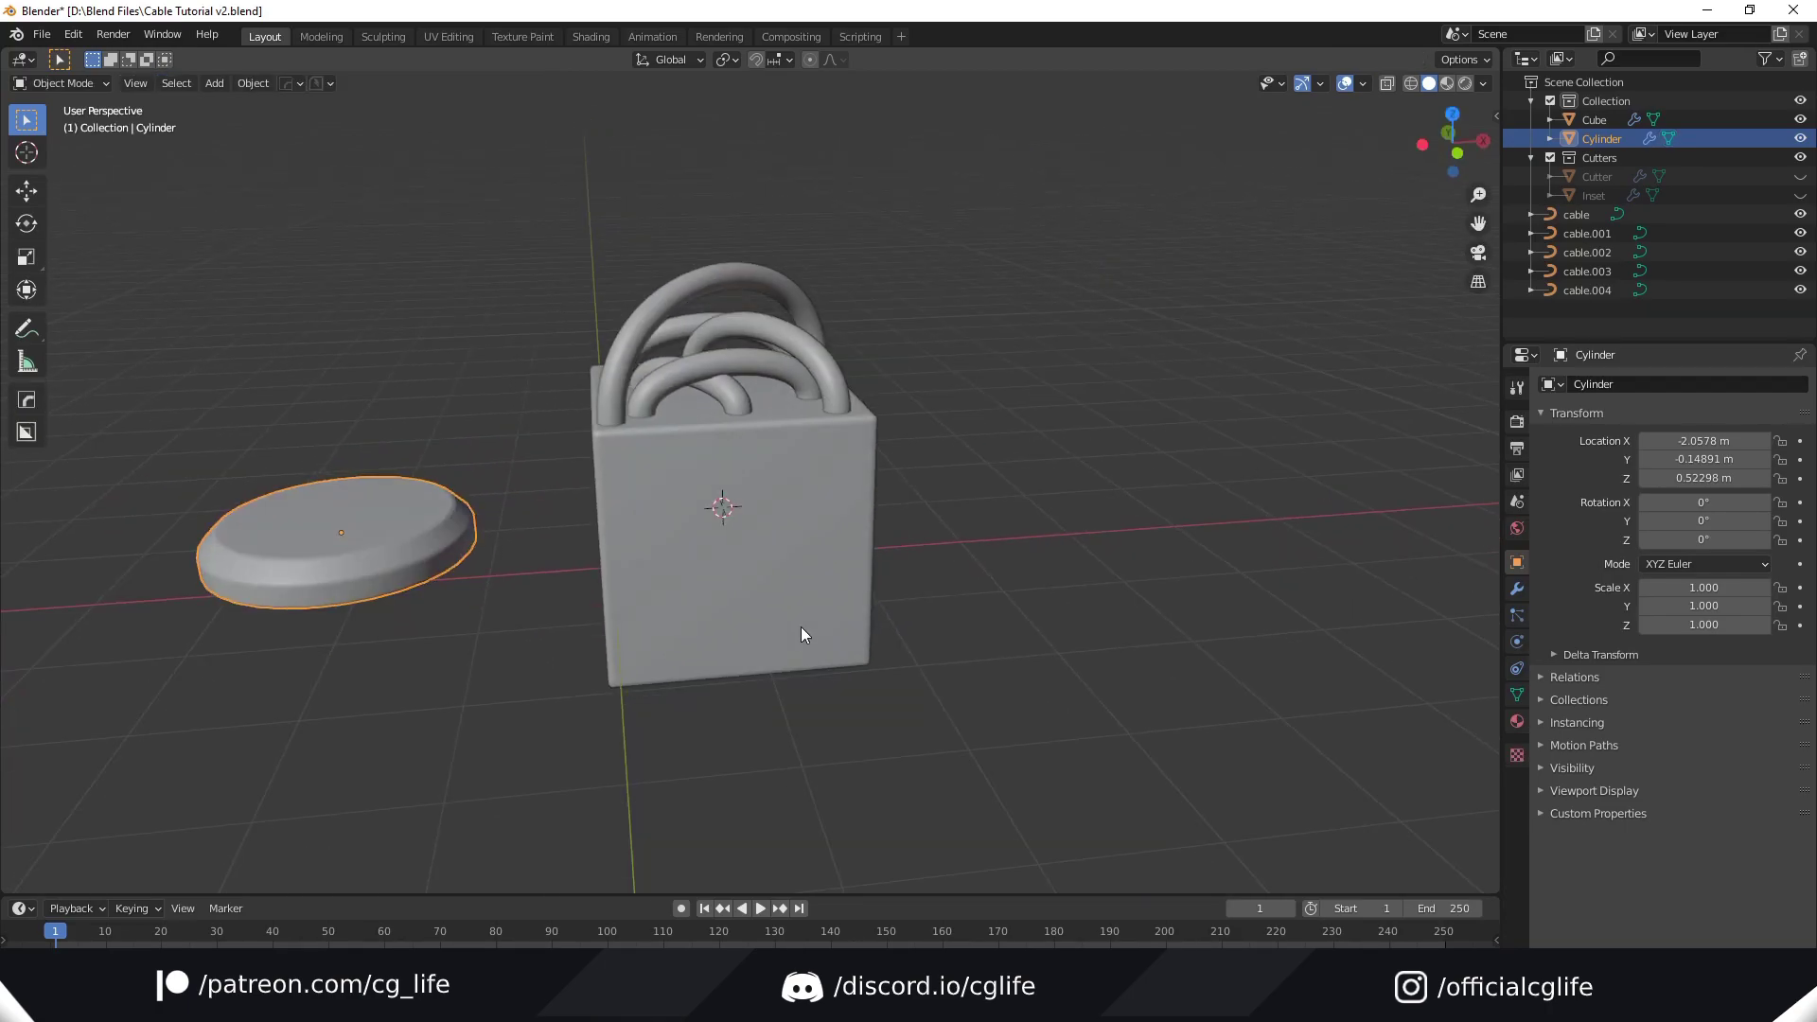
{"action": "key", "text": "KP_1"}
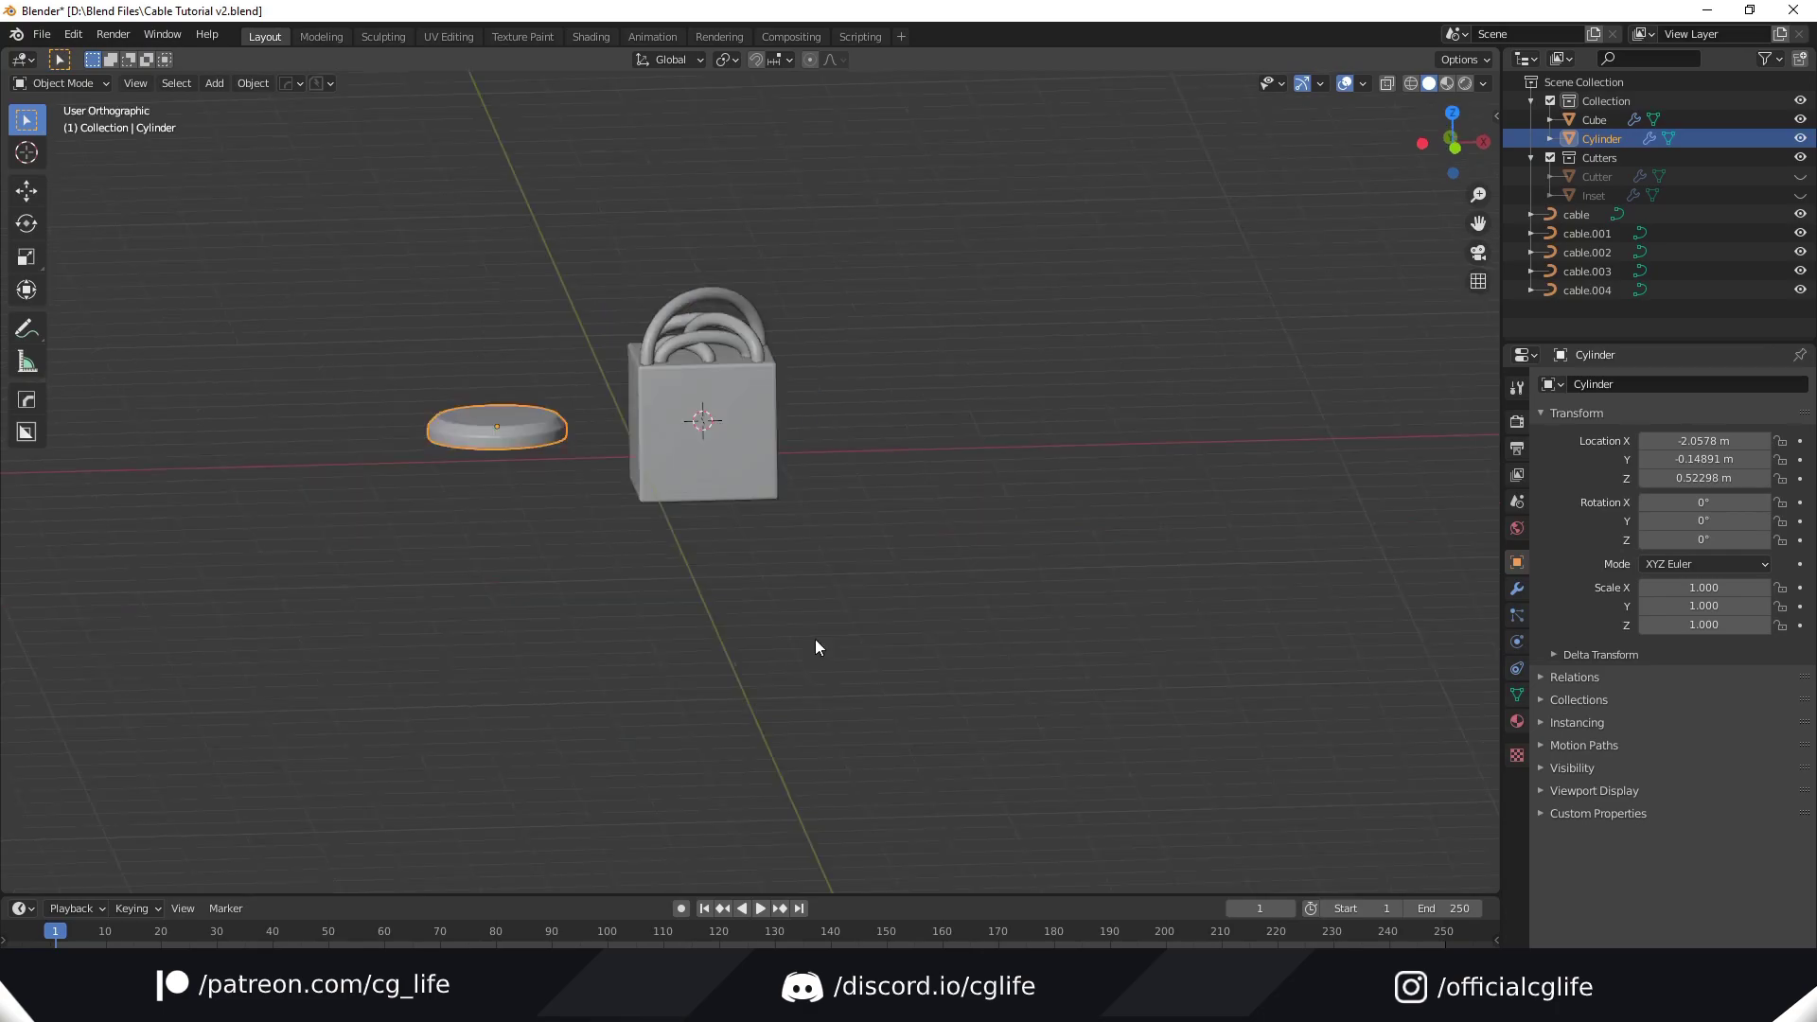
{"action": "middle_click_drag", "start_coordinate": [701, 401], "coordinate": [796, 602], "text": "shift"}
{"action": "scroll", "coordinate": [796, 602], "scroll_direction": "up", "scroll_amount": 5}
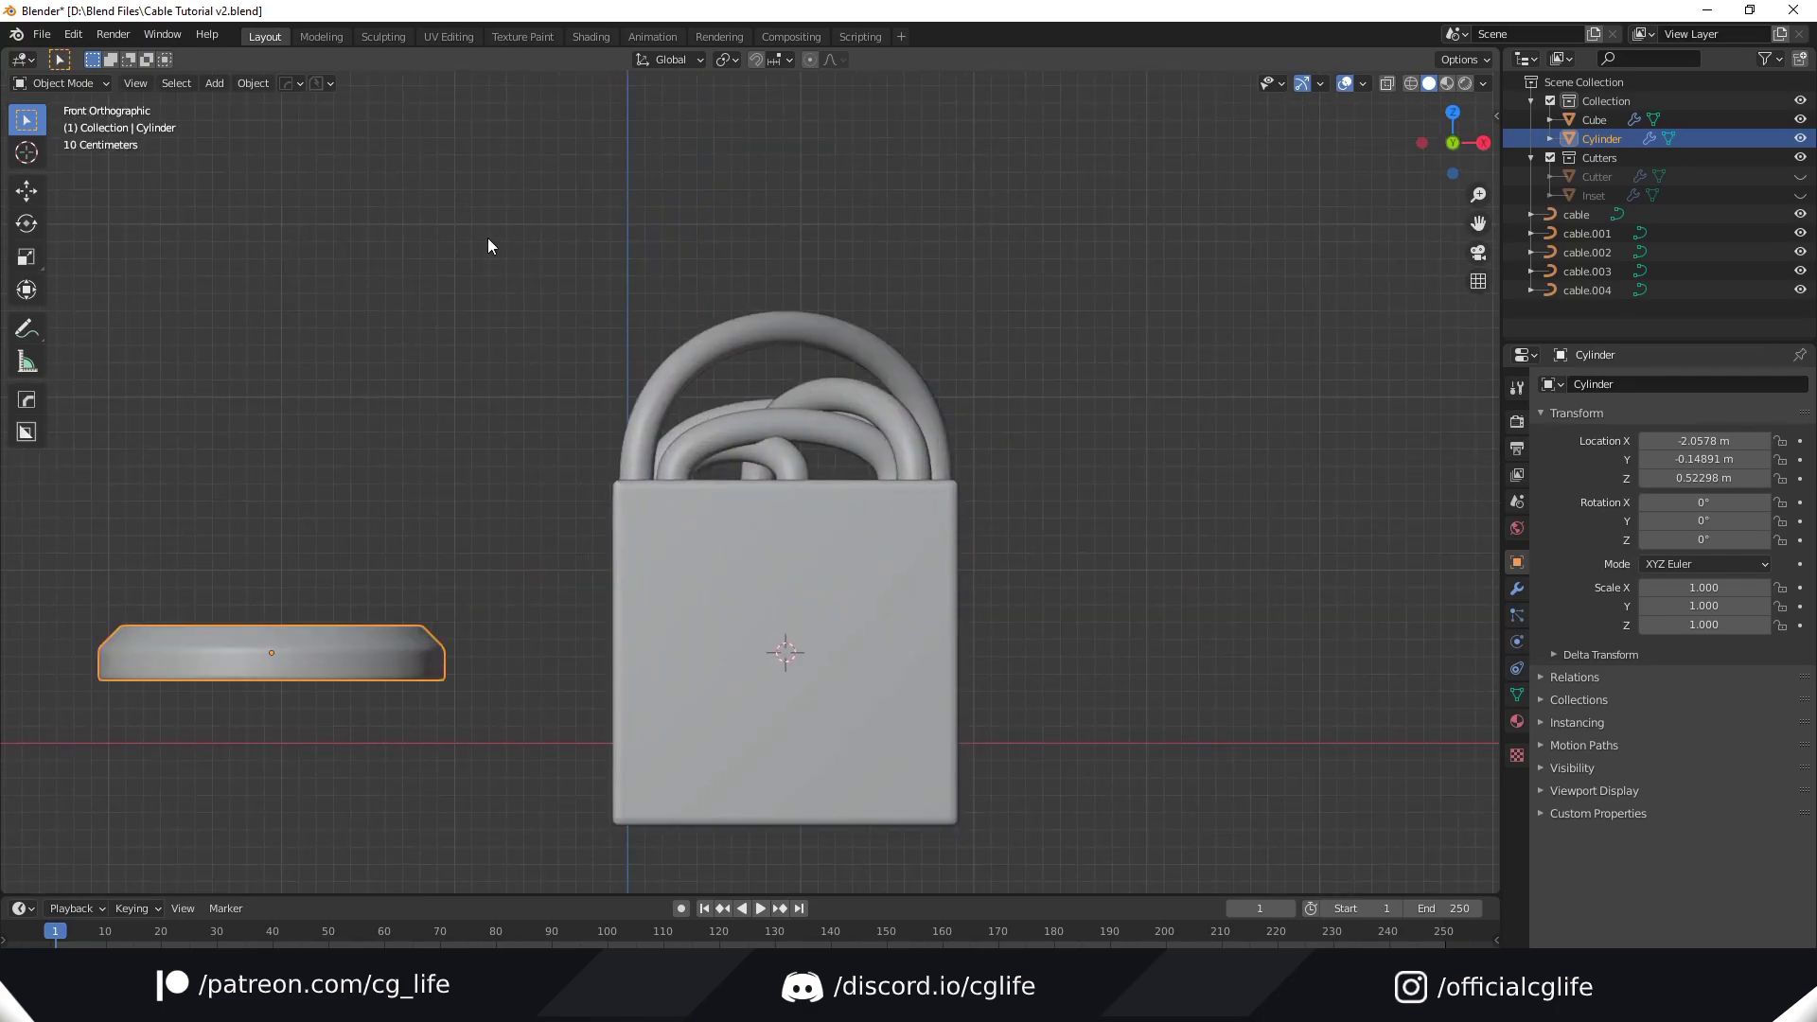
{"action": "left_click_drag", "start_coordinate": [486, 235], "coordinate": [1104, 463], "text": "shift"}
{"action": "scroll", "coordinate": [1077, 447], "scroll_direction": "up", "scroll_amount": 2}
{"action": "middle_click_drag", "start_coordinate": [1081, 462], "coordinate": [1031, 528], "text": "shift"}
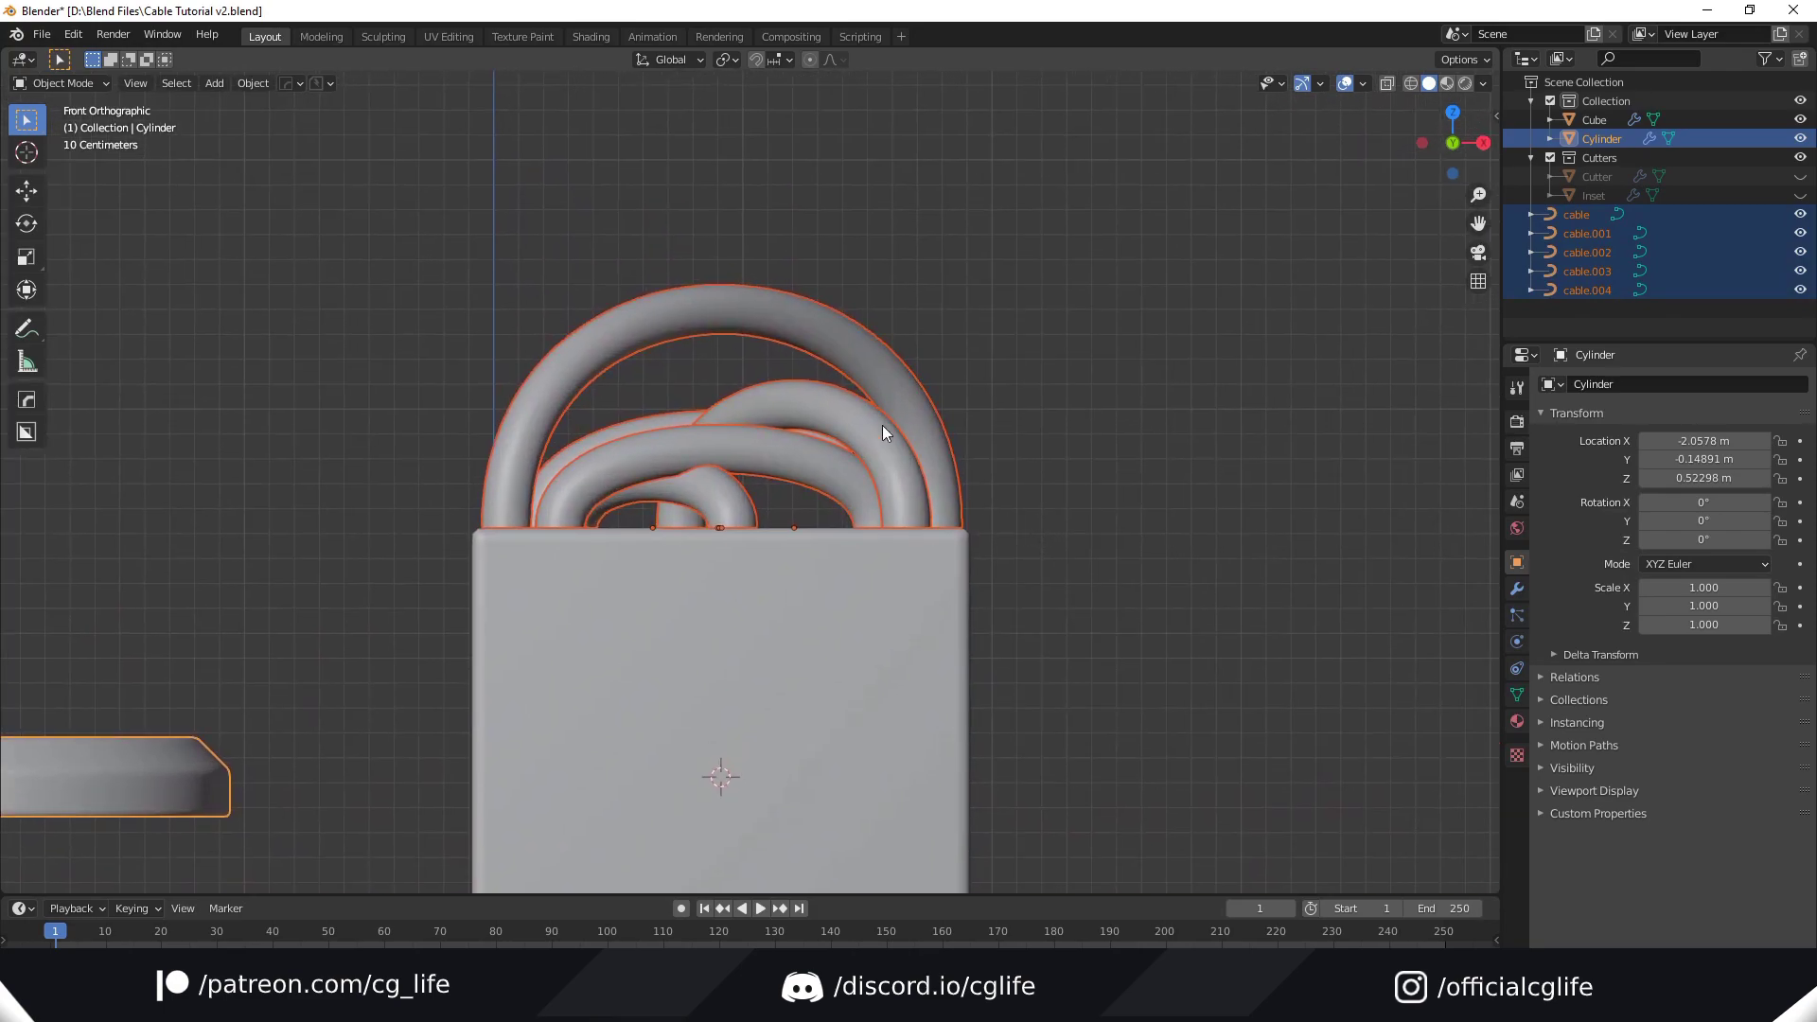
{"action": "left_click", "coordinate": [854, 364], "text": "shift"}
{"action": "scroll", "coordinate": [1024, 495], "scroll_direction": "down", "scroll_amount": 2}
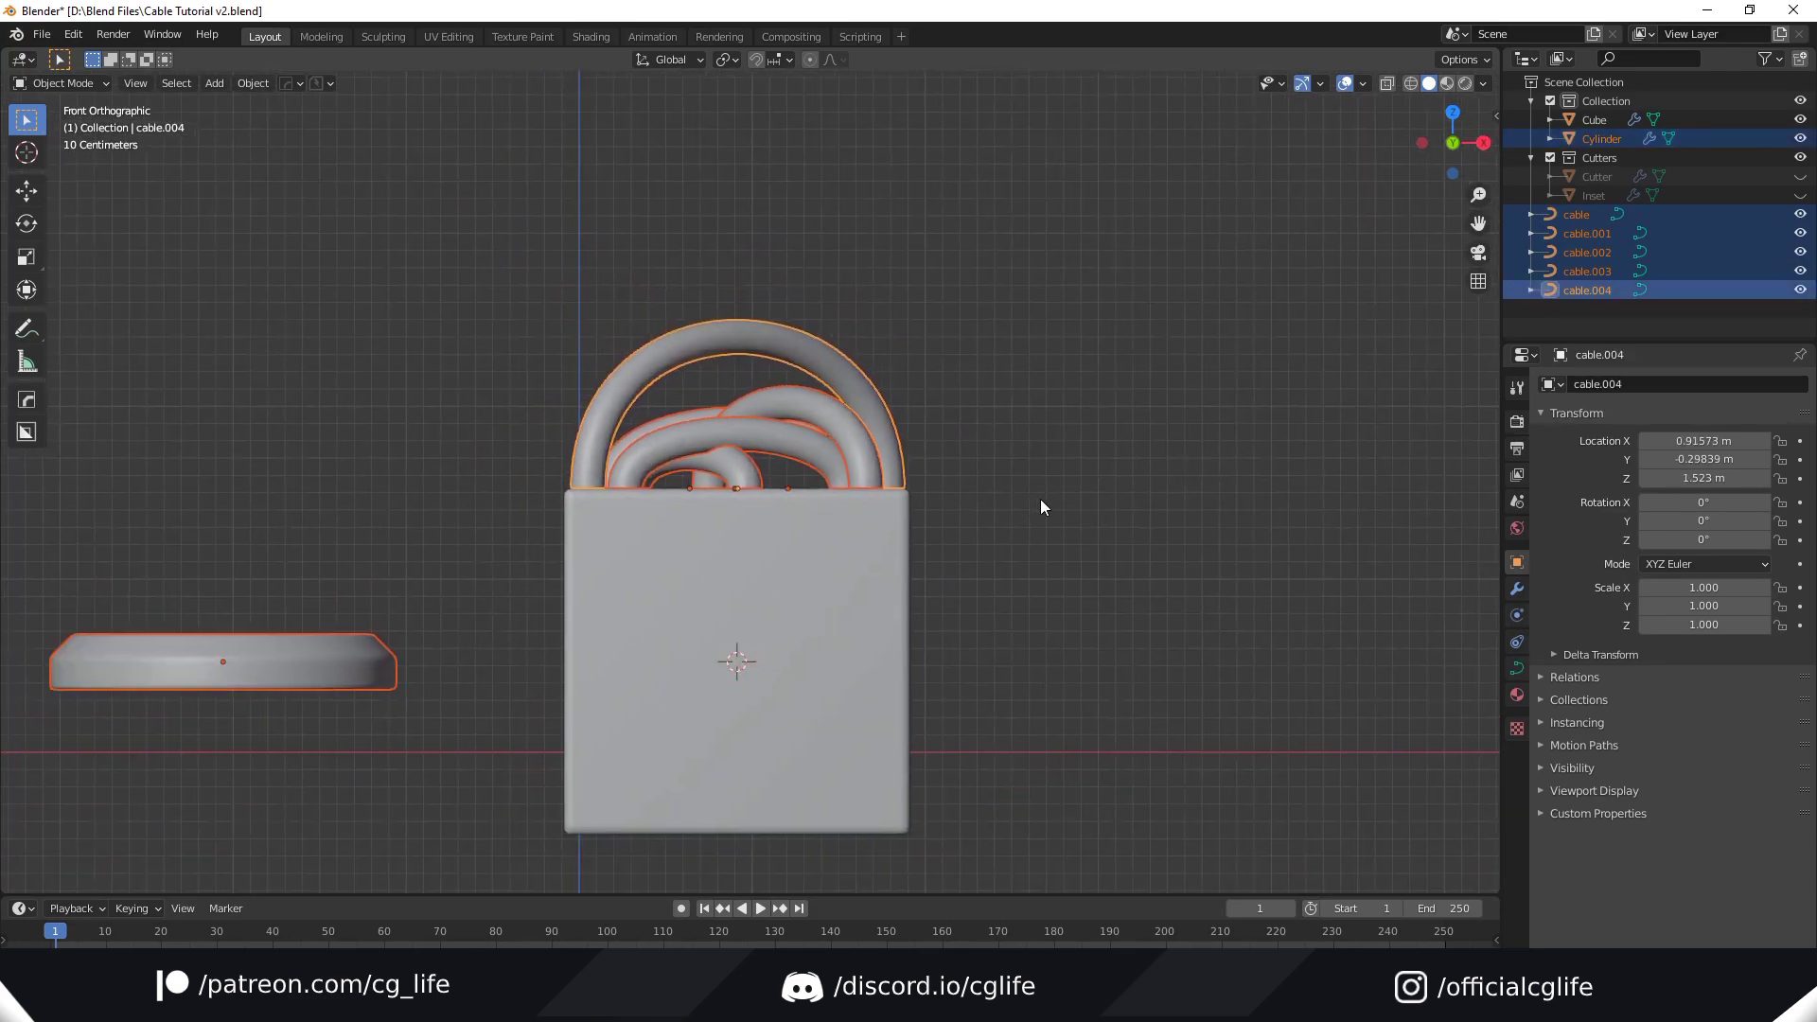
{"action": "scroll", "coordinate": [1044, 508], "scroll_direction": "down", "scroll_amount": 1}
Step: In Edit Mode, deselect all, then box-select the cable end points along the cube top
{"action": "key", "text": "Tab"}
{"action": "scroll", "coordinate": [957, 451], "scroll_direction": "up", "scroll_amount": 3}
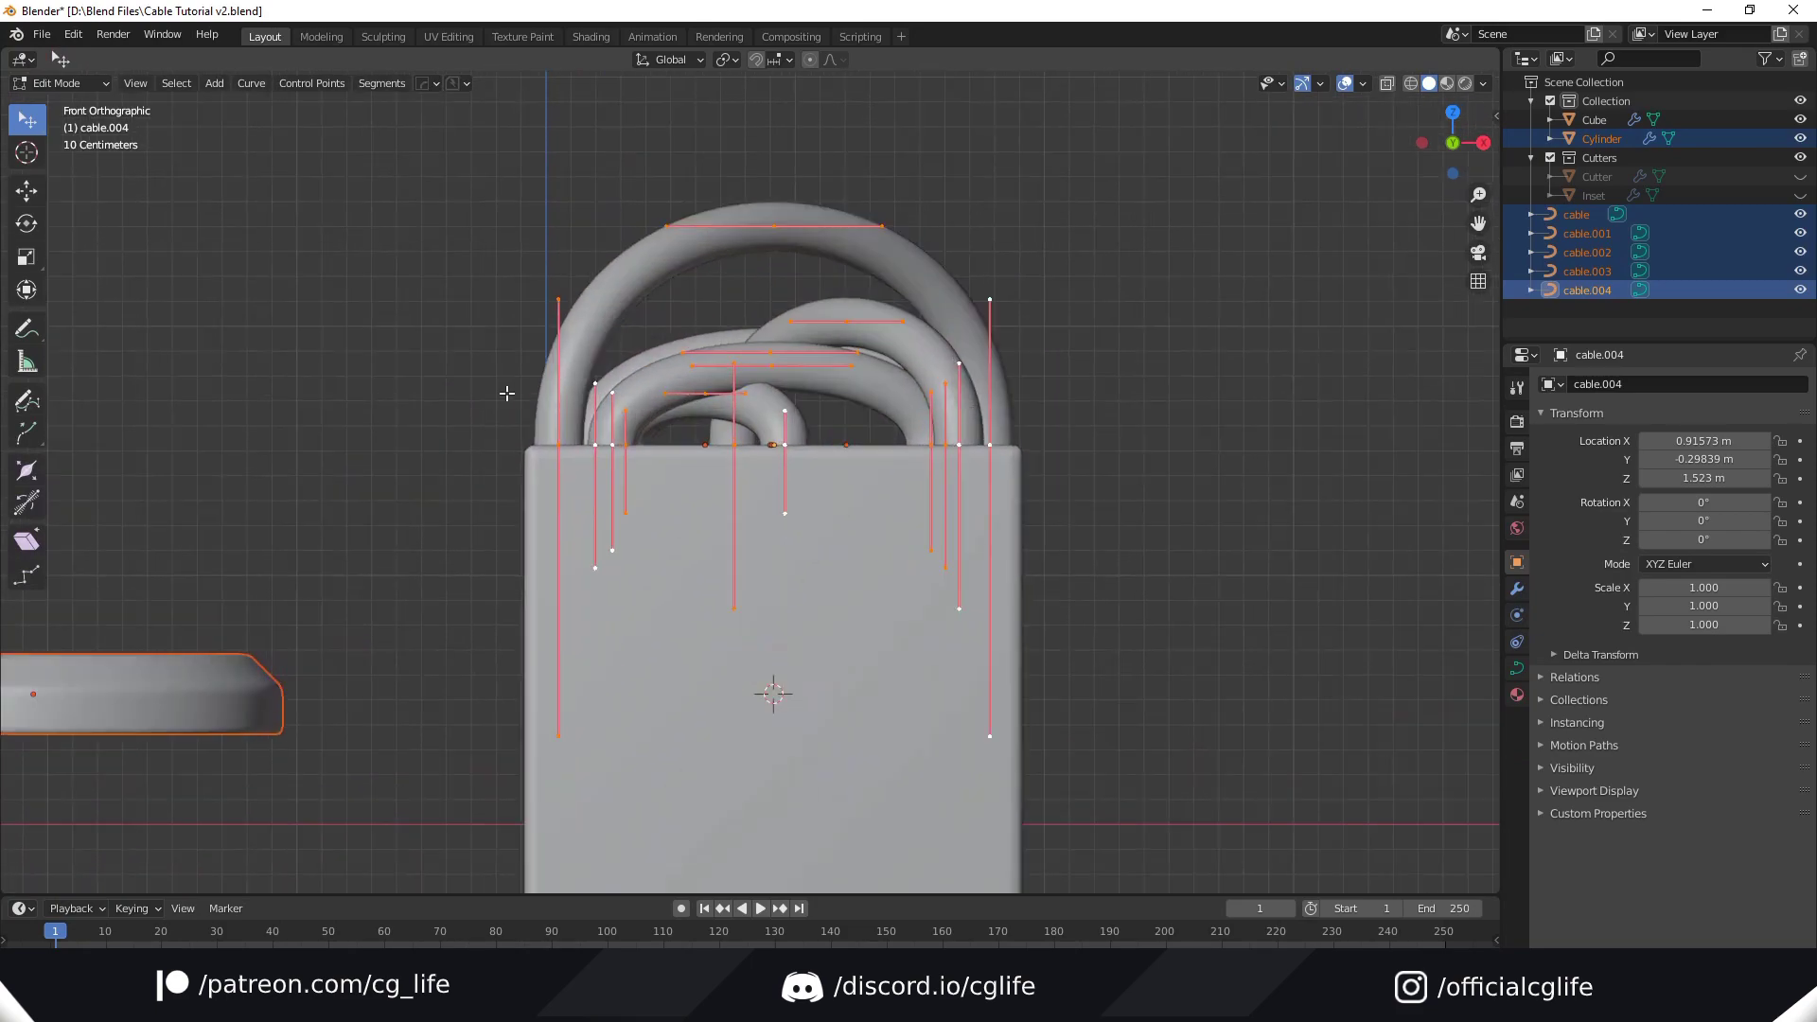
{"action": "key", "text": "alt+a"}
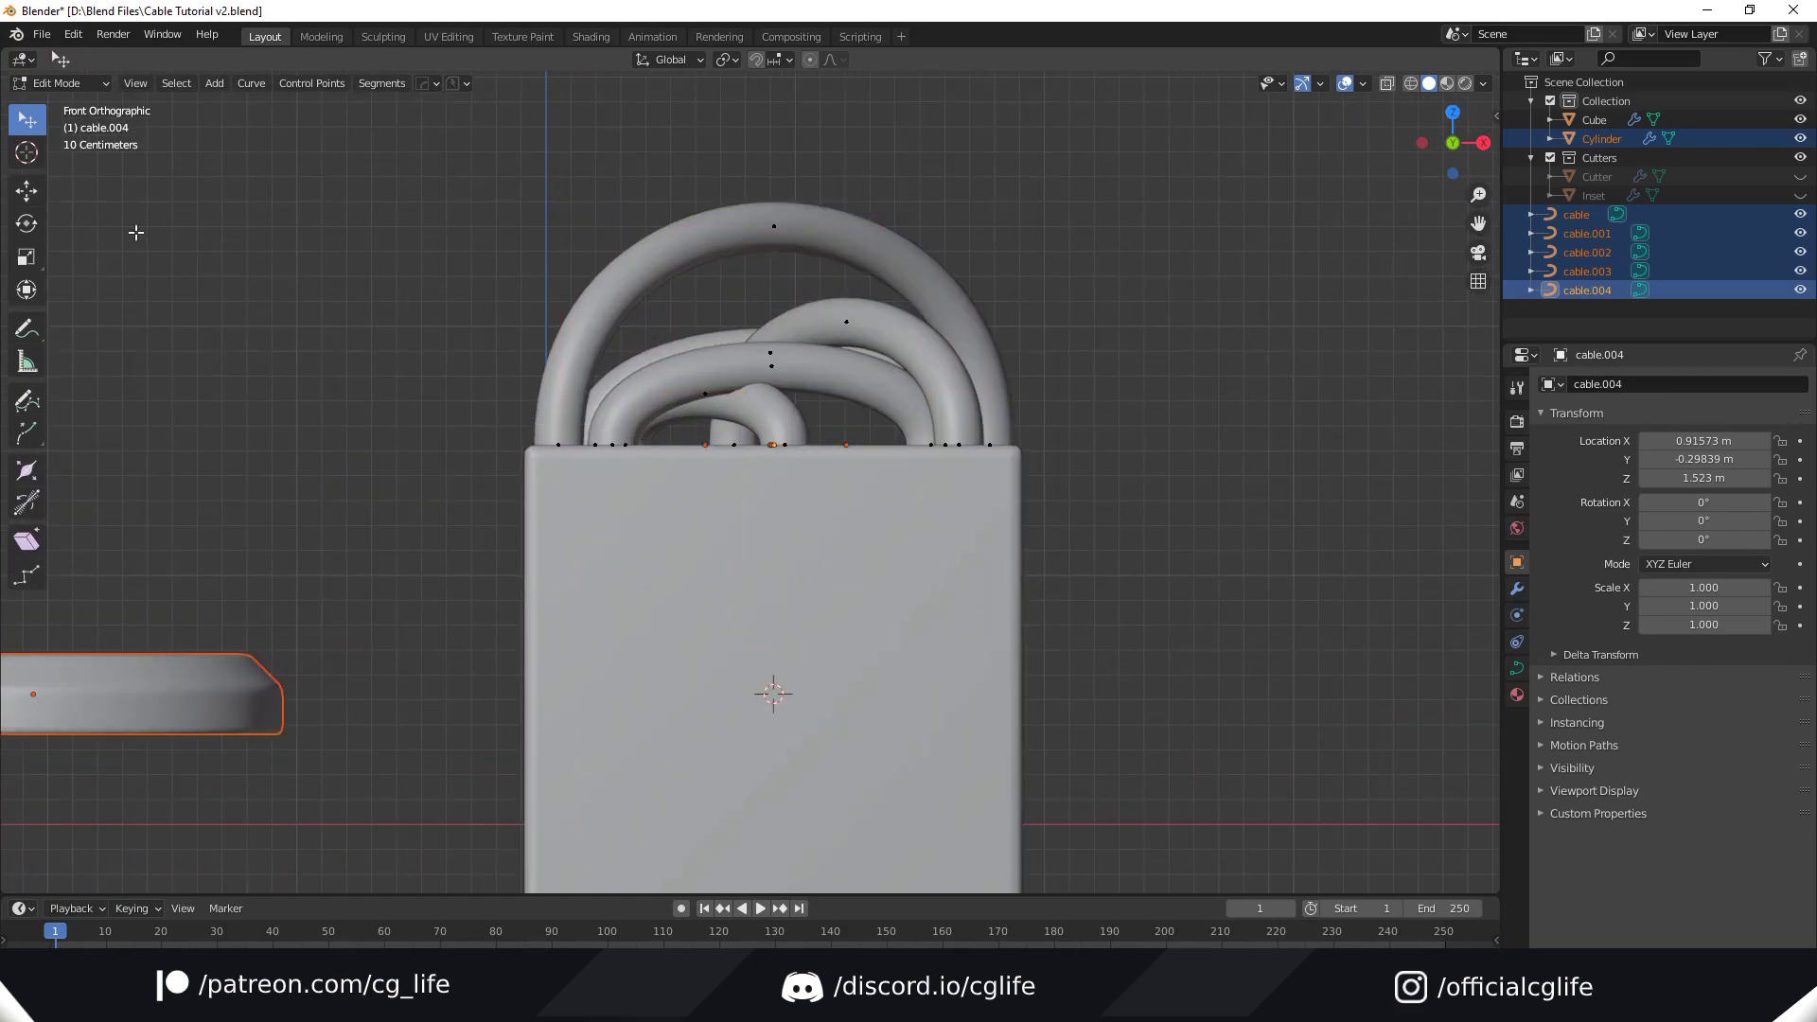
{"action": "left_click_drag", "start_coordinate": [26, 119], "coordinate": [146, 173]}
{"action": "left_click_drag", "start_coordinate": [494, 383], "coordinate": [1112, 530]}
{"action": "scroll", "coordinate": [1140, 502], "scroll_direction": "up", "scroll_amount": 1}
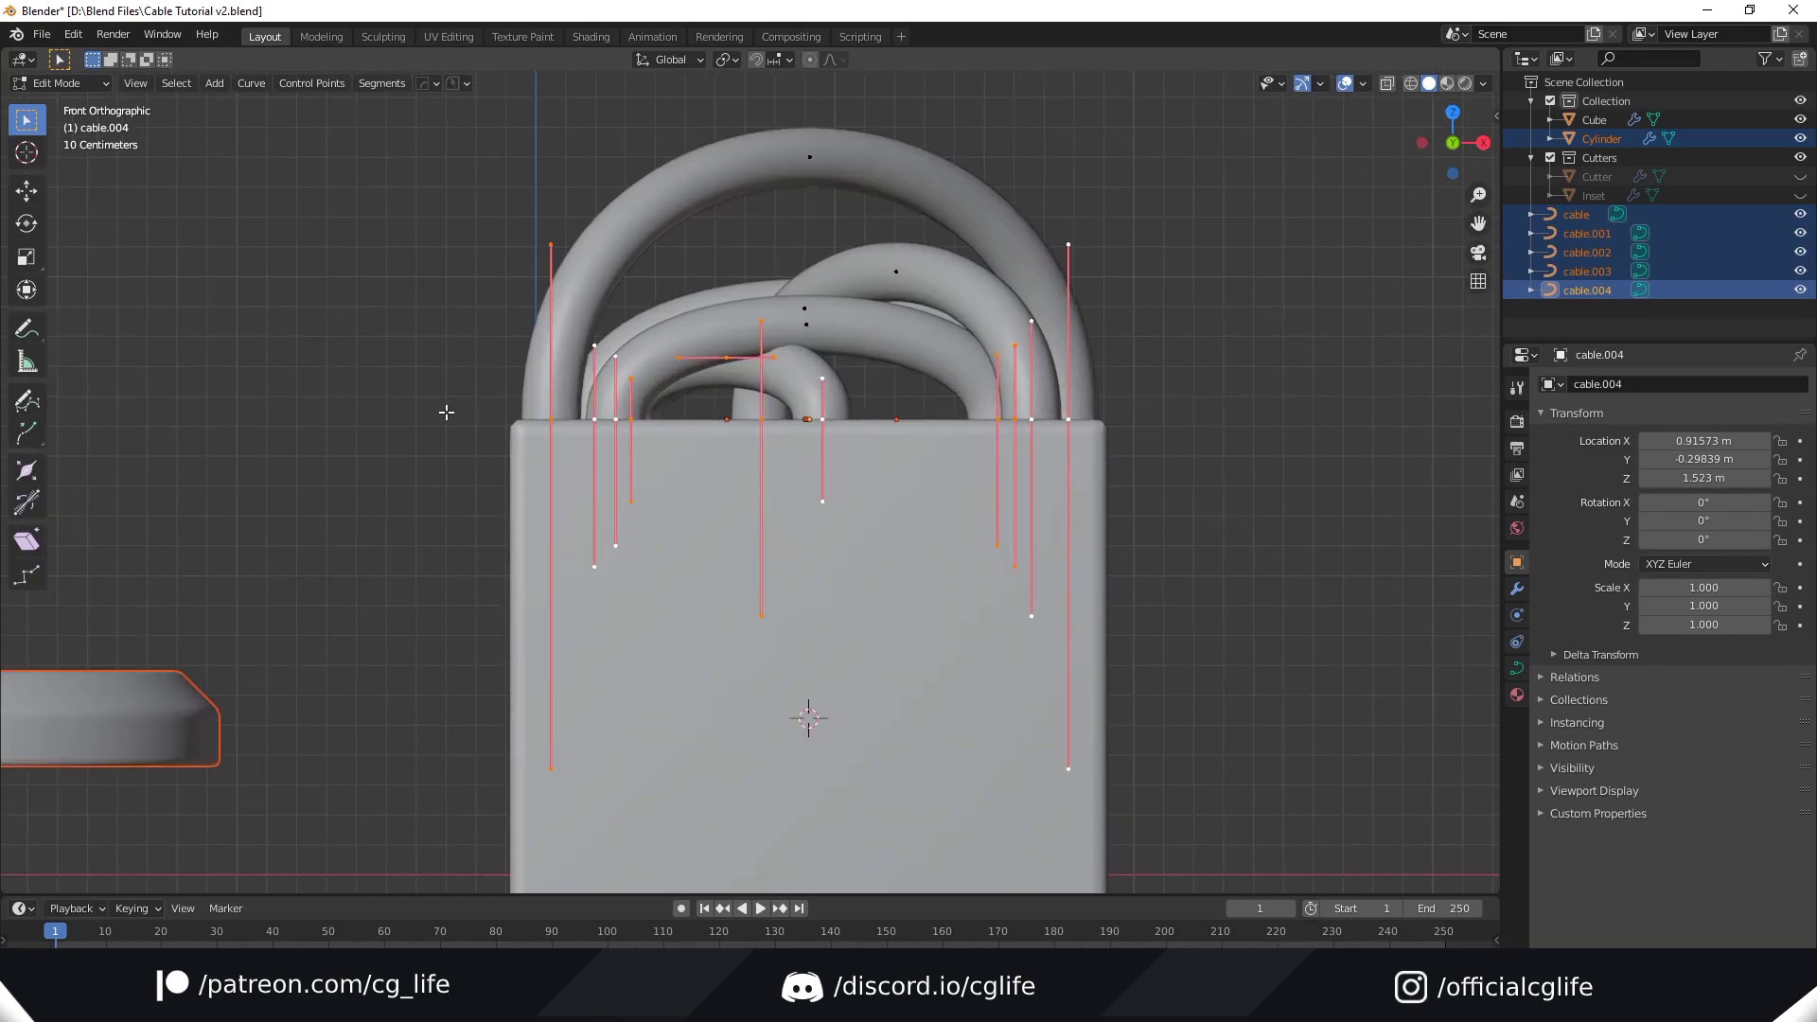
{"action": "scroll", "coordinate": [765, 434], "scroll_direction": "down", "scroll_amount": 4}
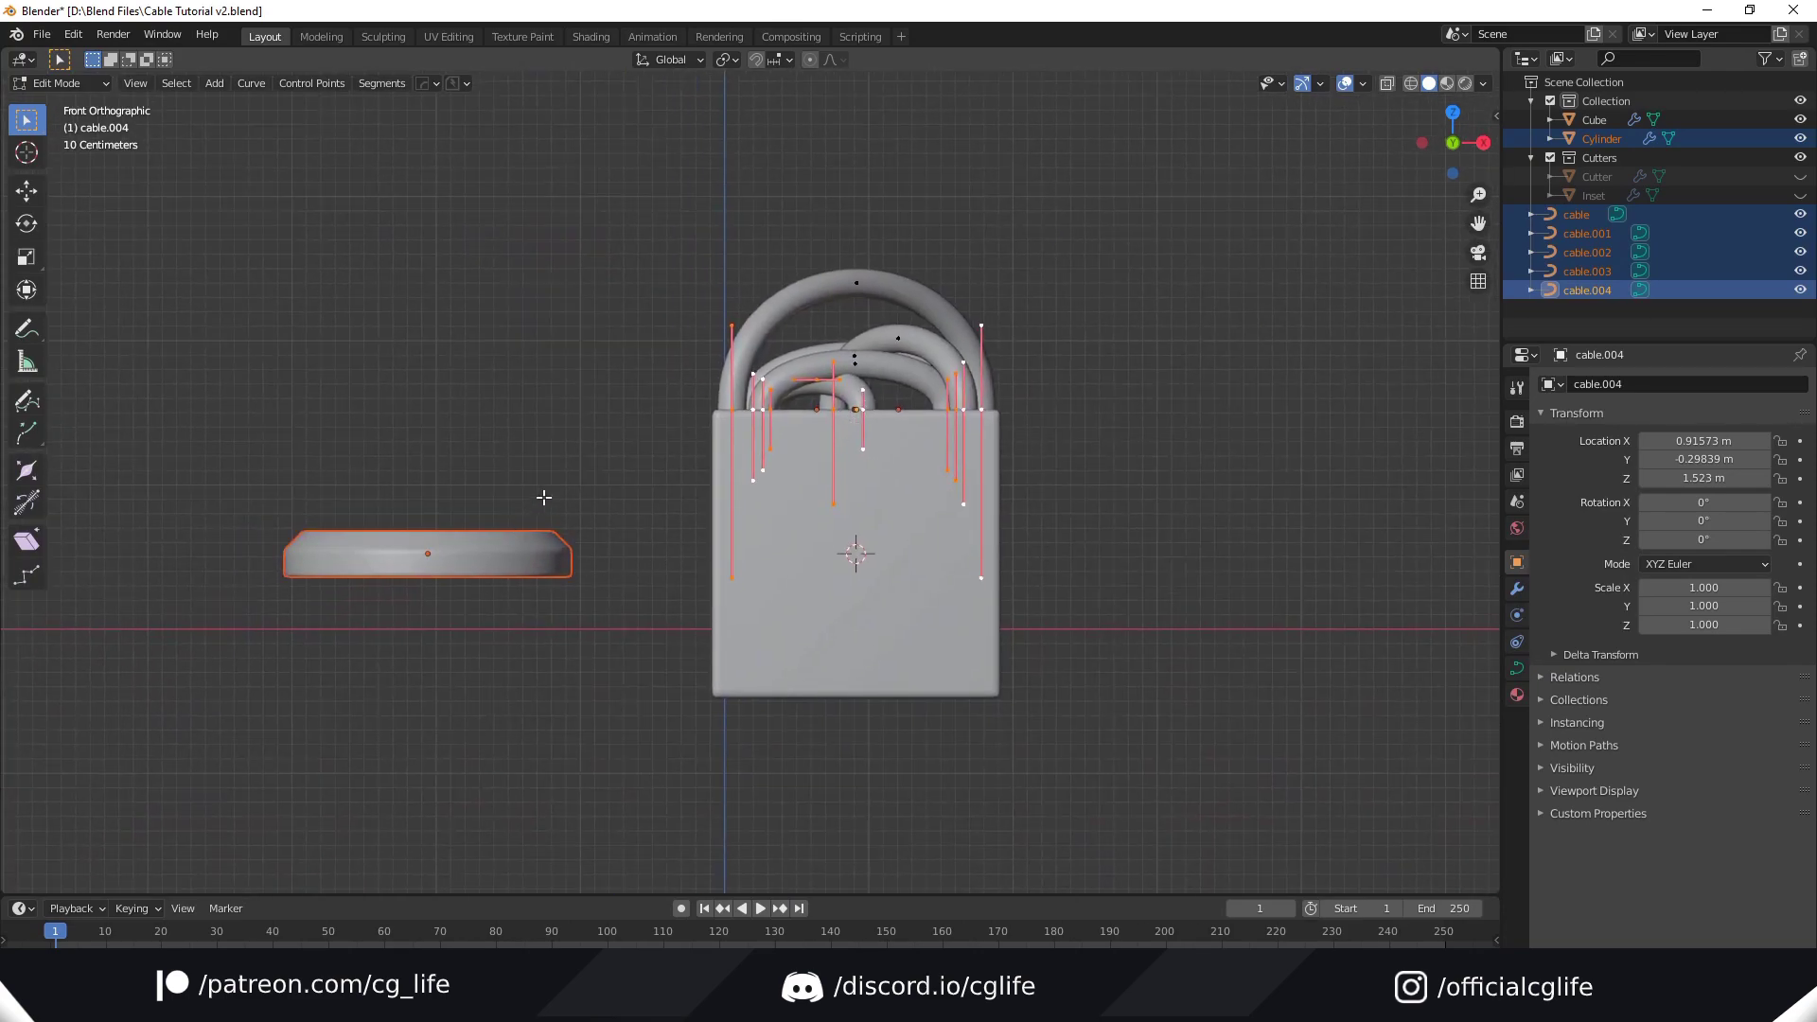
{"action": "scroll", "coordinate": [919, 504], "scroll_direction": "up", "scroll_amount": 4}
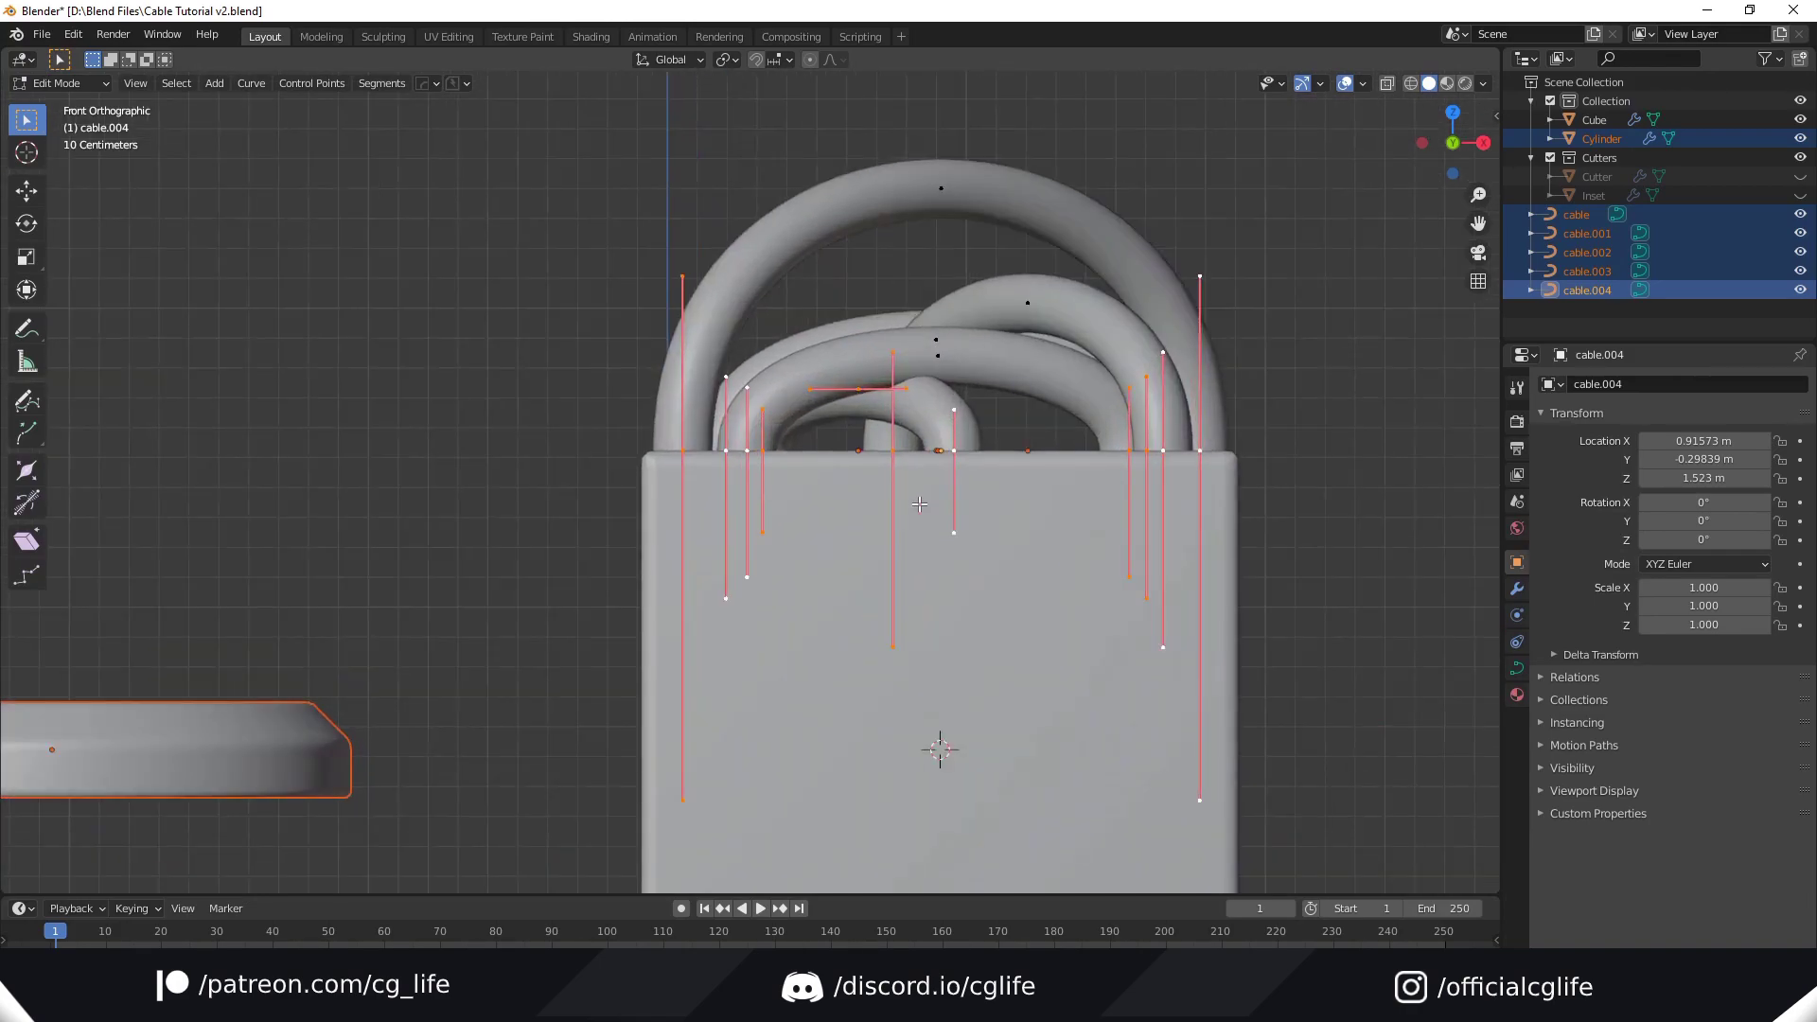
{"action": "scroll", "coordinate": [856, 489], "scroll_direction": "down", "scroll_amount": 3}
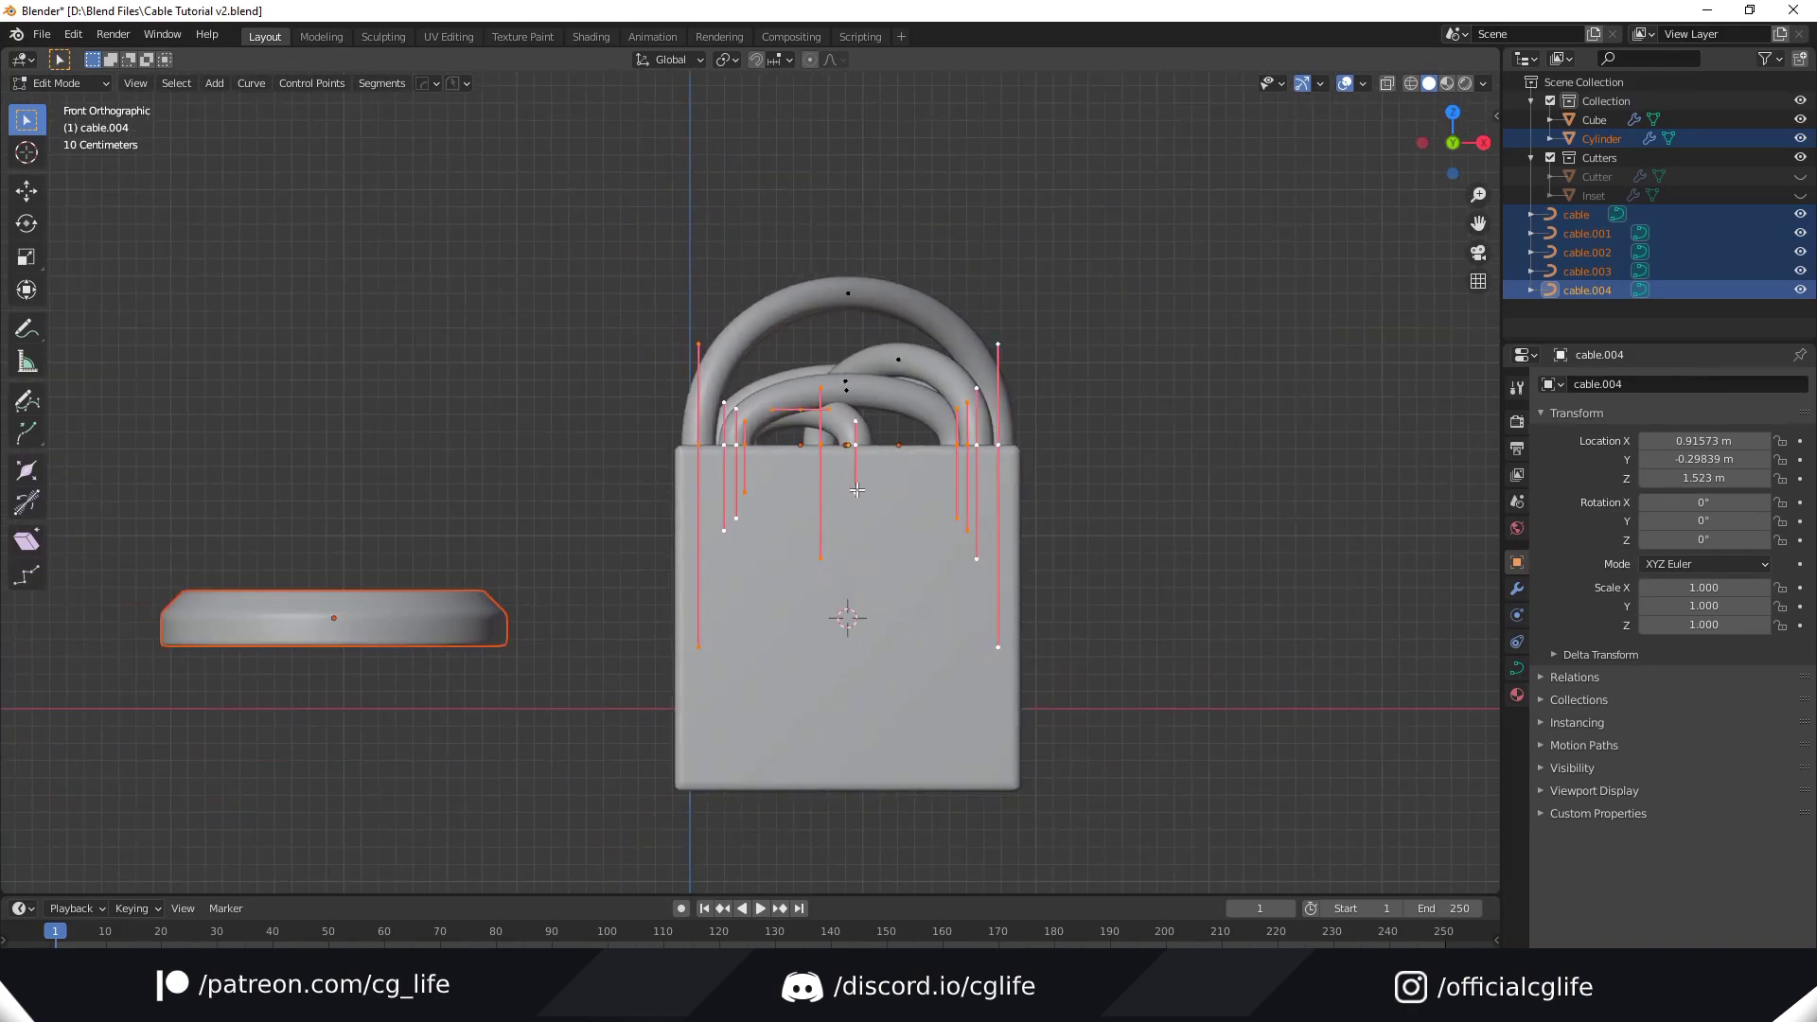
Step: Add Cablerator connectors at the selected cable ends
{"action": "key", "text": "shift+alt+c"}
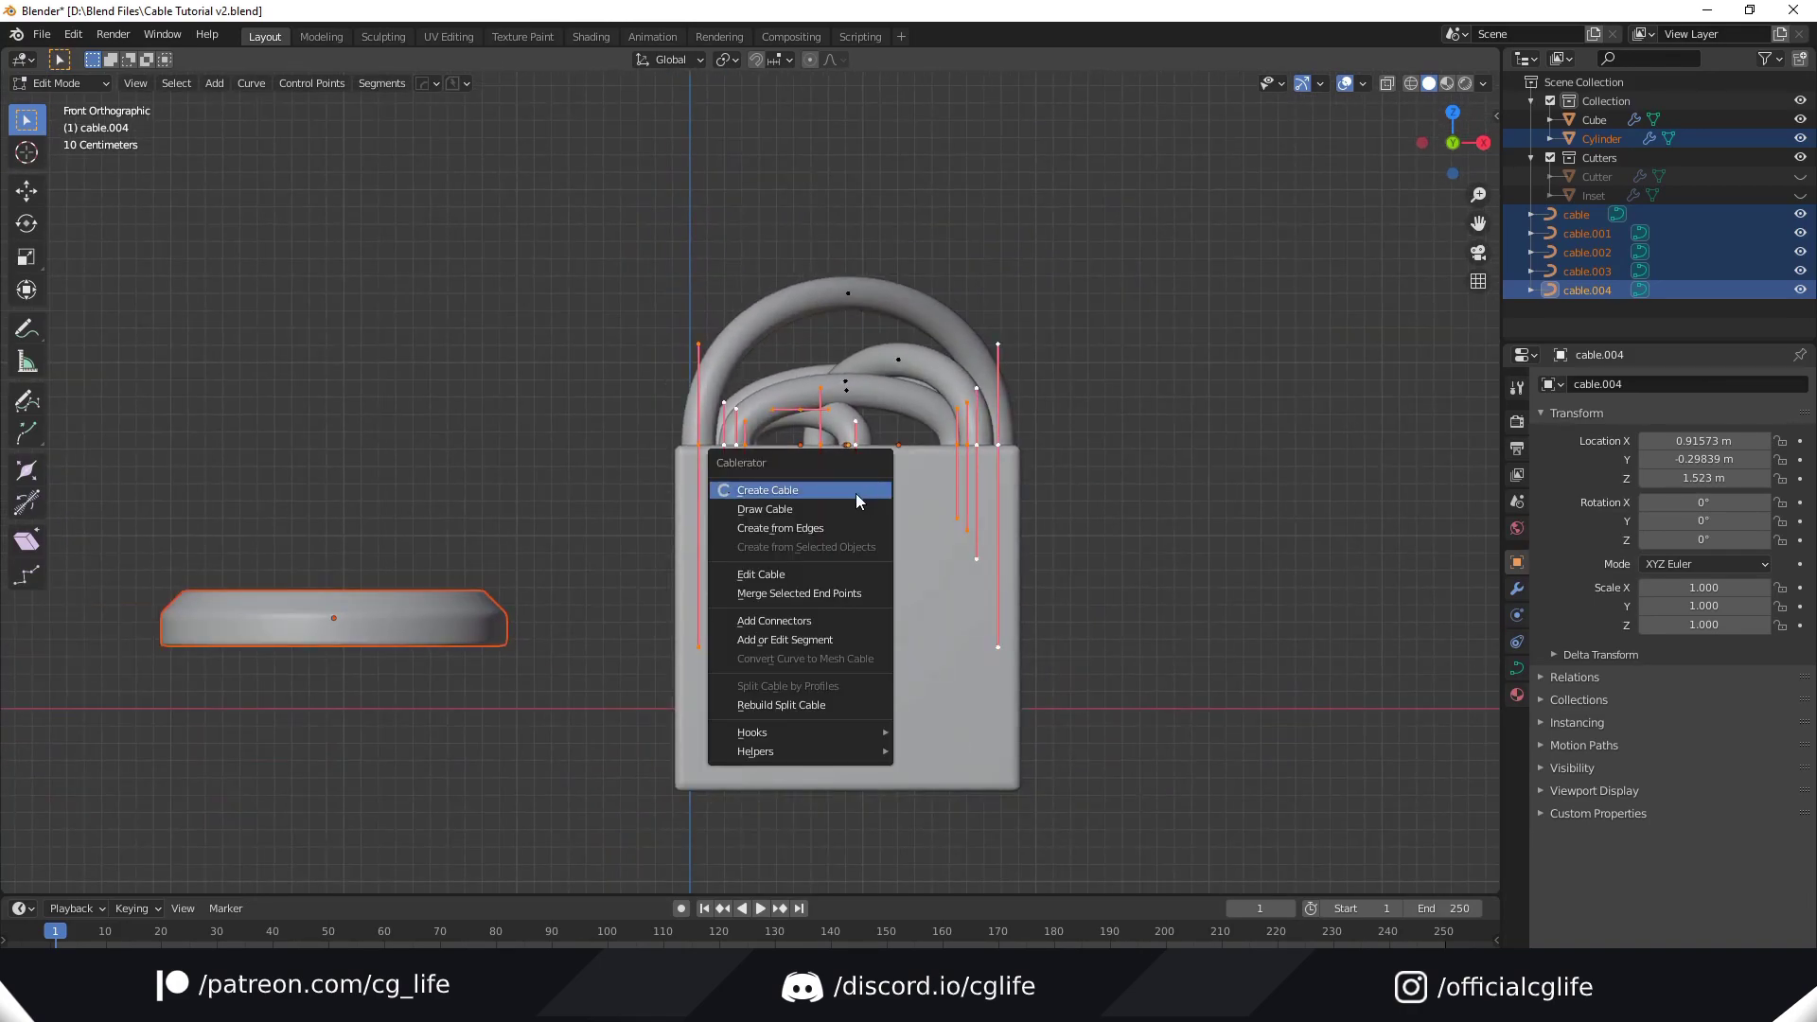
{"action": "left_click", "coordinate": [825, 628]}
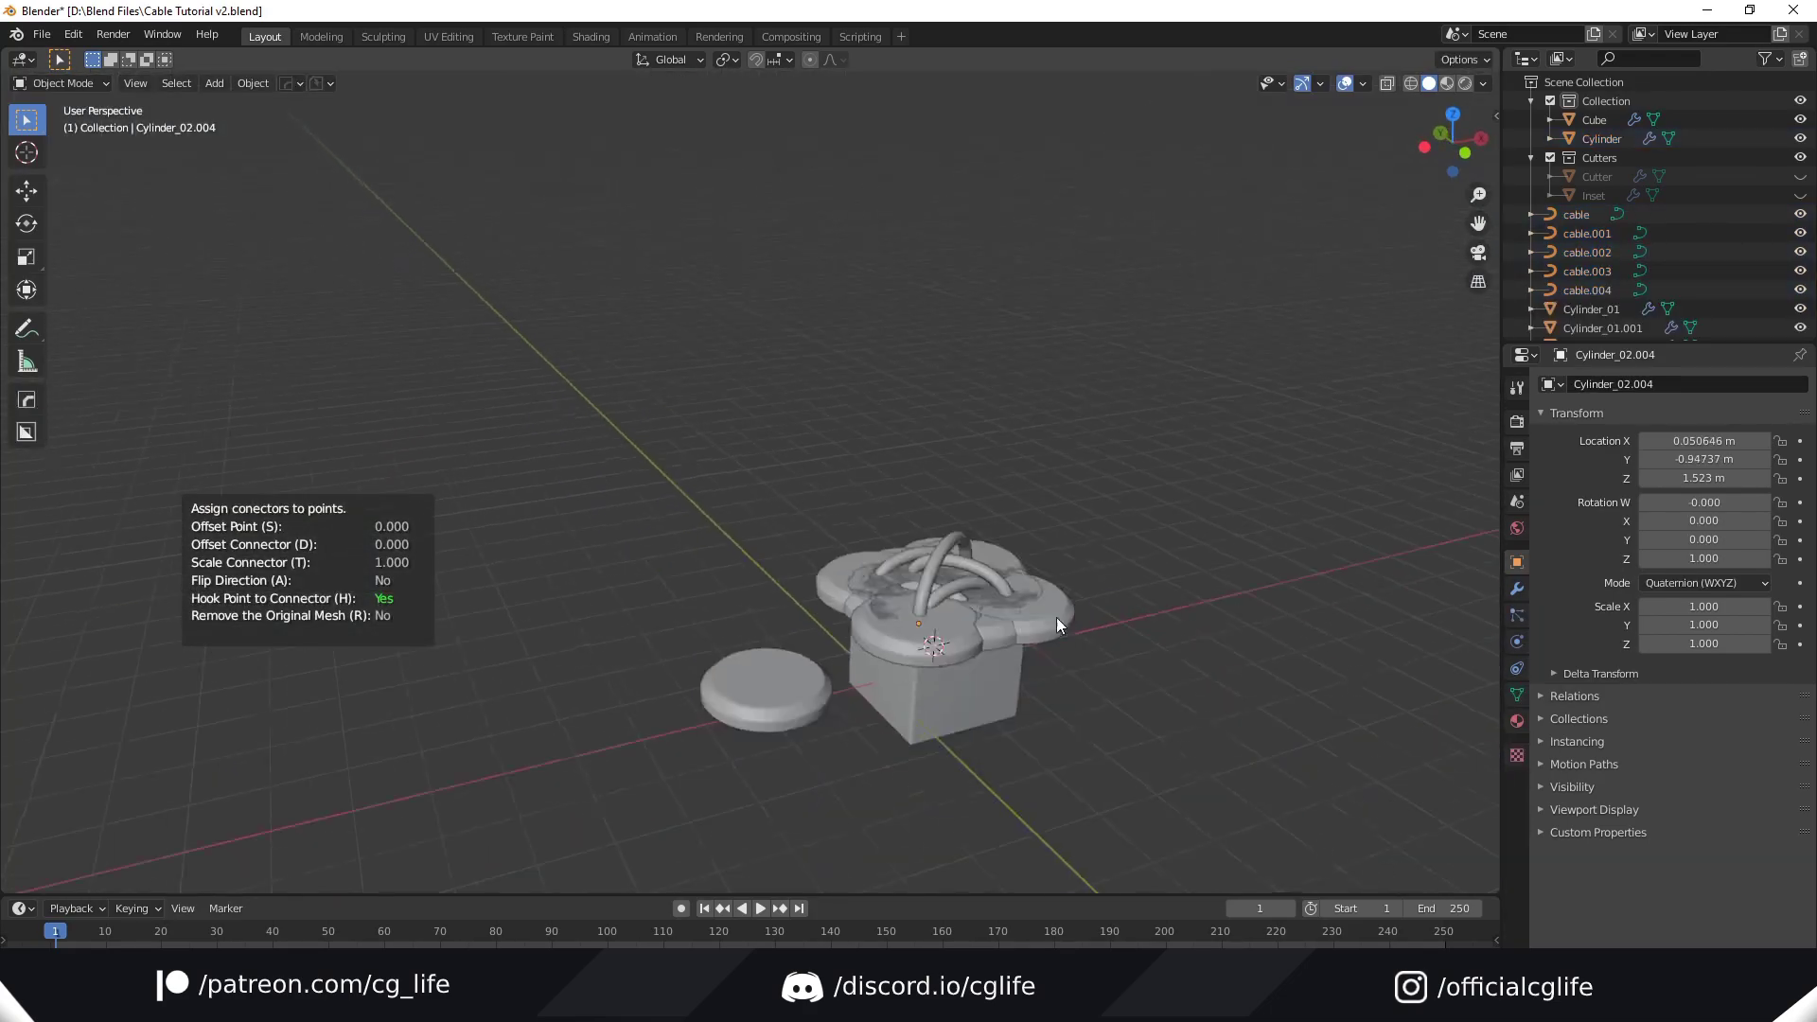
{"action": "scroll", "coordinate": [1056, 617], "scroll_direction": "up", "scroll_amount": 6}
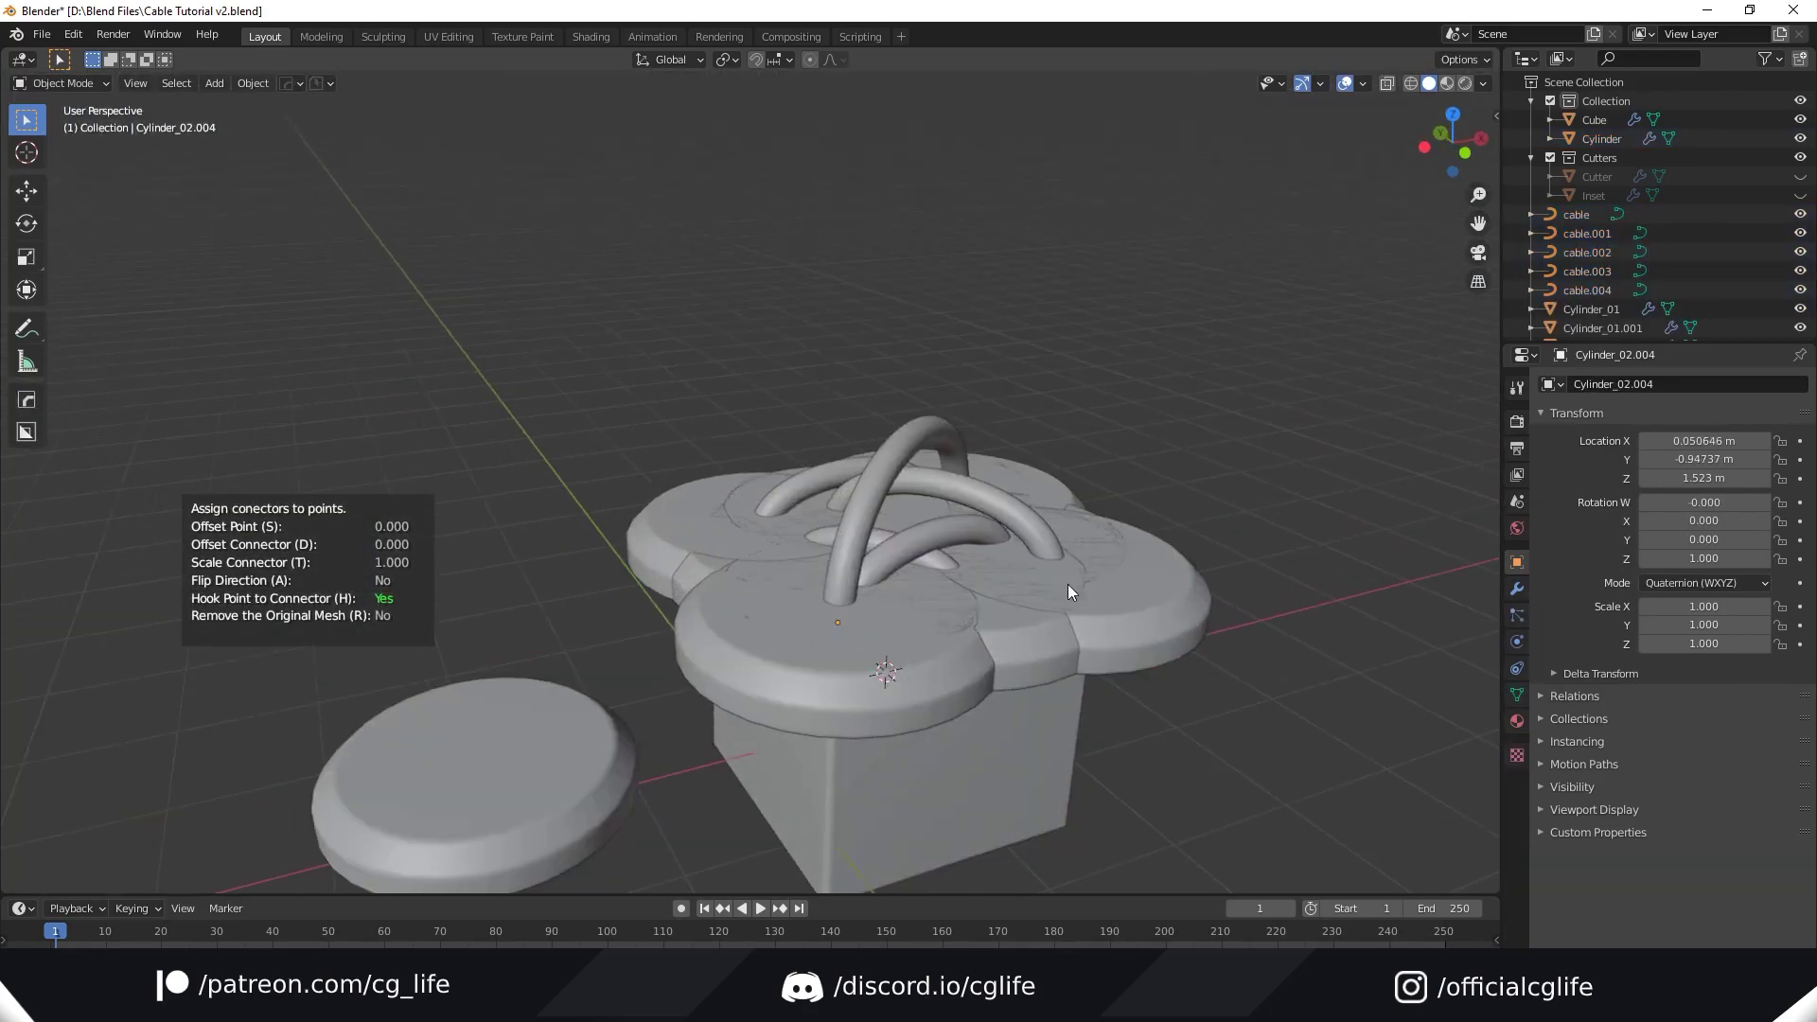
{"action": "middle_click_drag", "start_coordinate": [928, 570], "coordinate": [935, 568]}
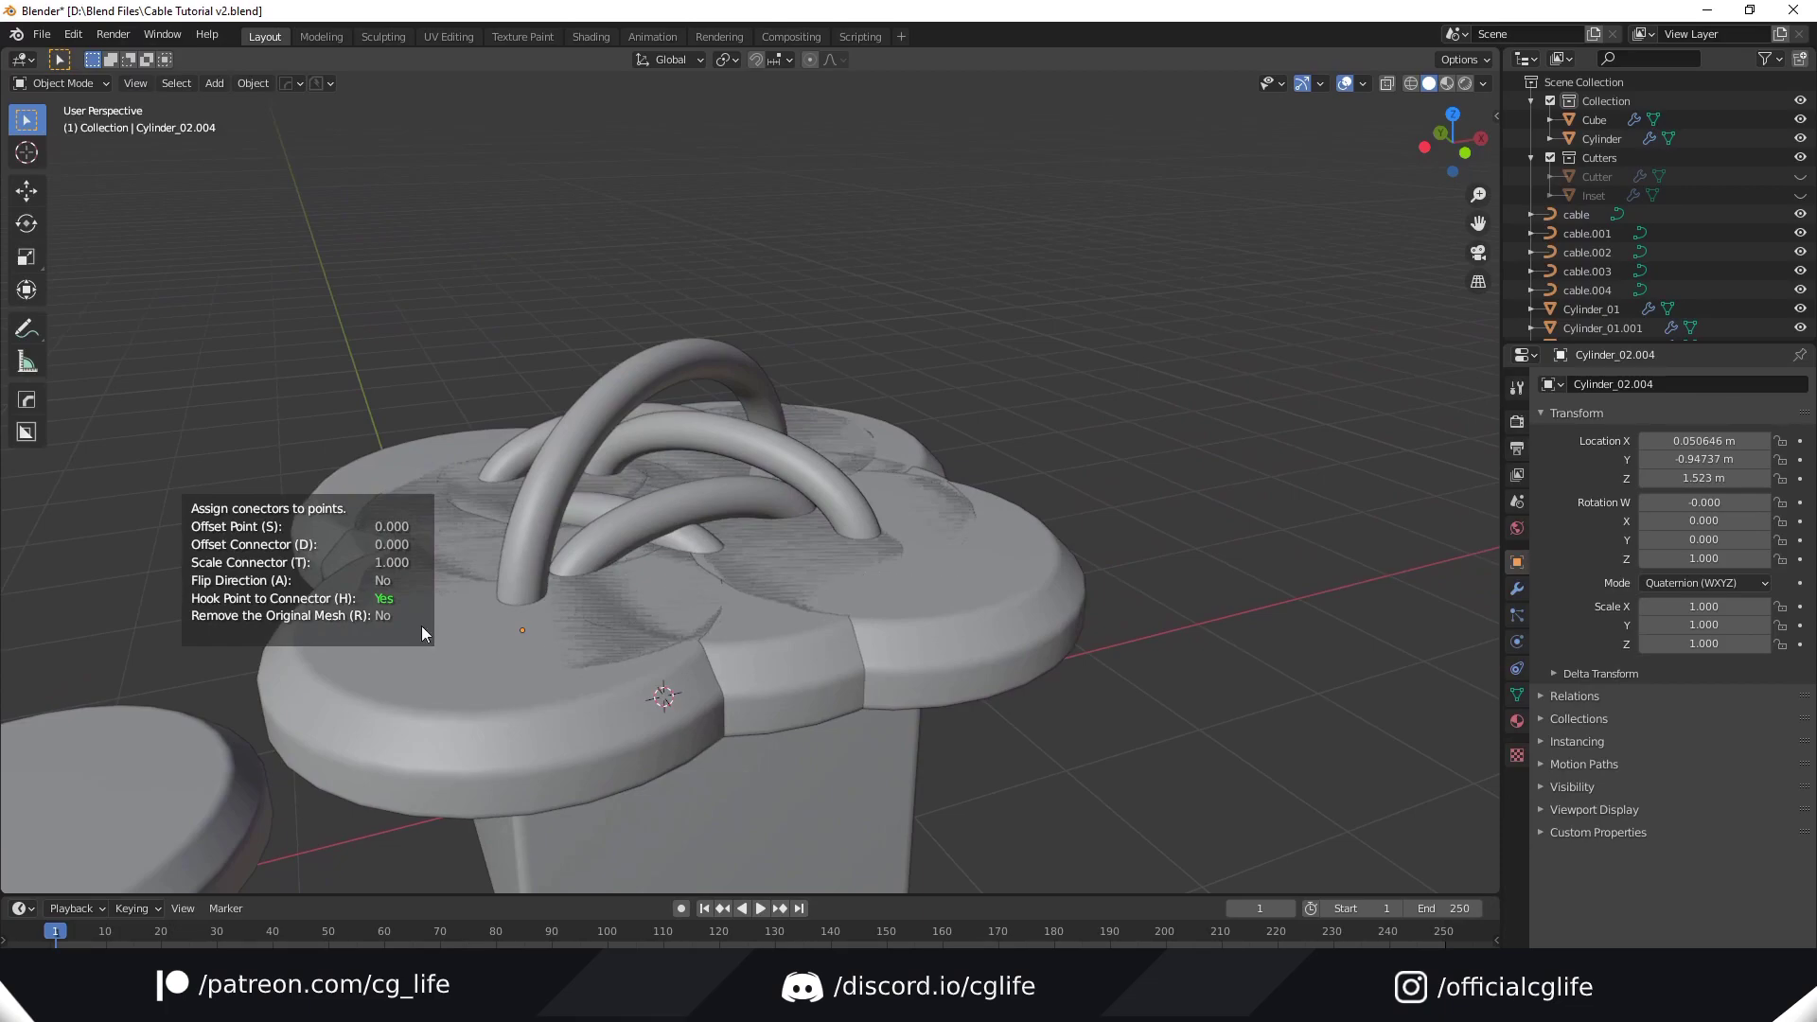
Step: Scale the connectors to 0.143 and offset them 0.027 above the cube top
{"action": "key", "text": "t"}
{"action": "key", "text": "ctrl+s"}
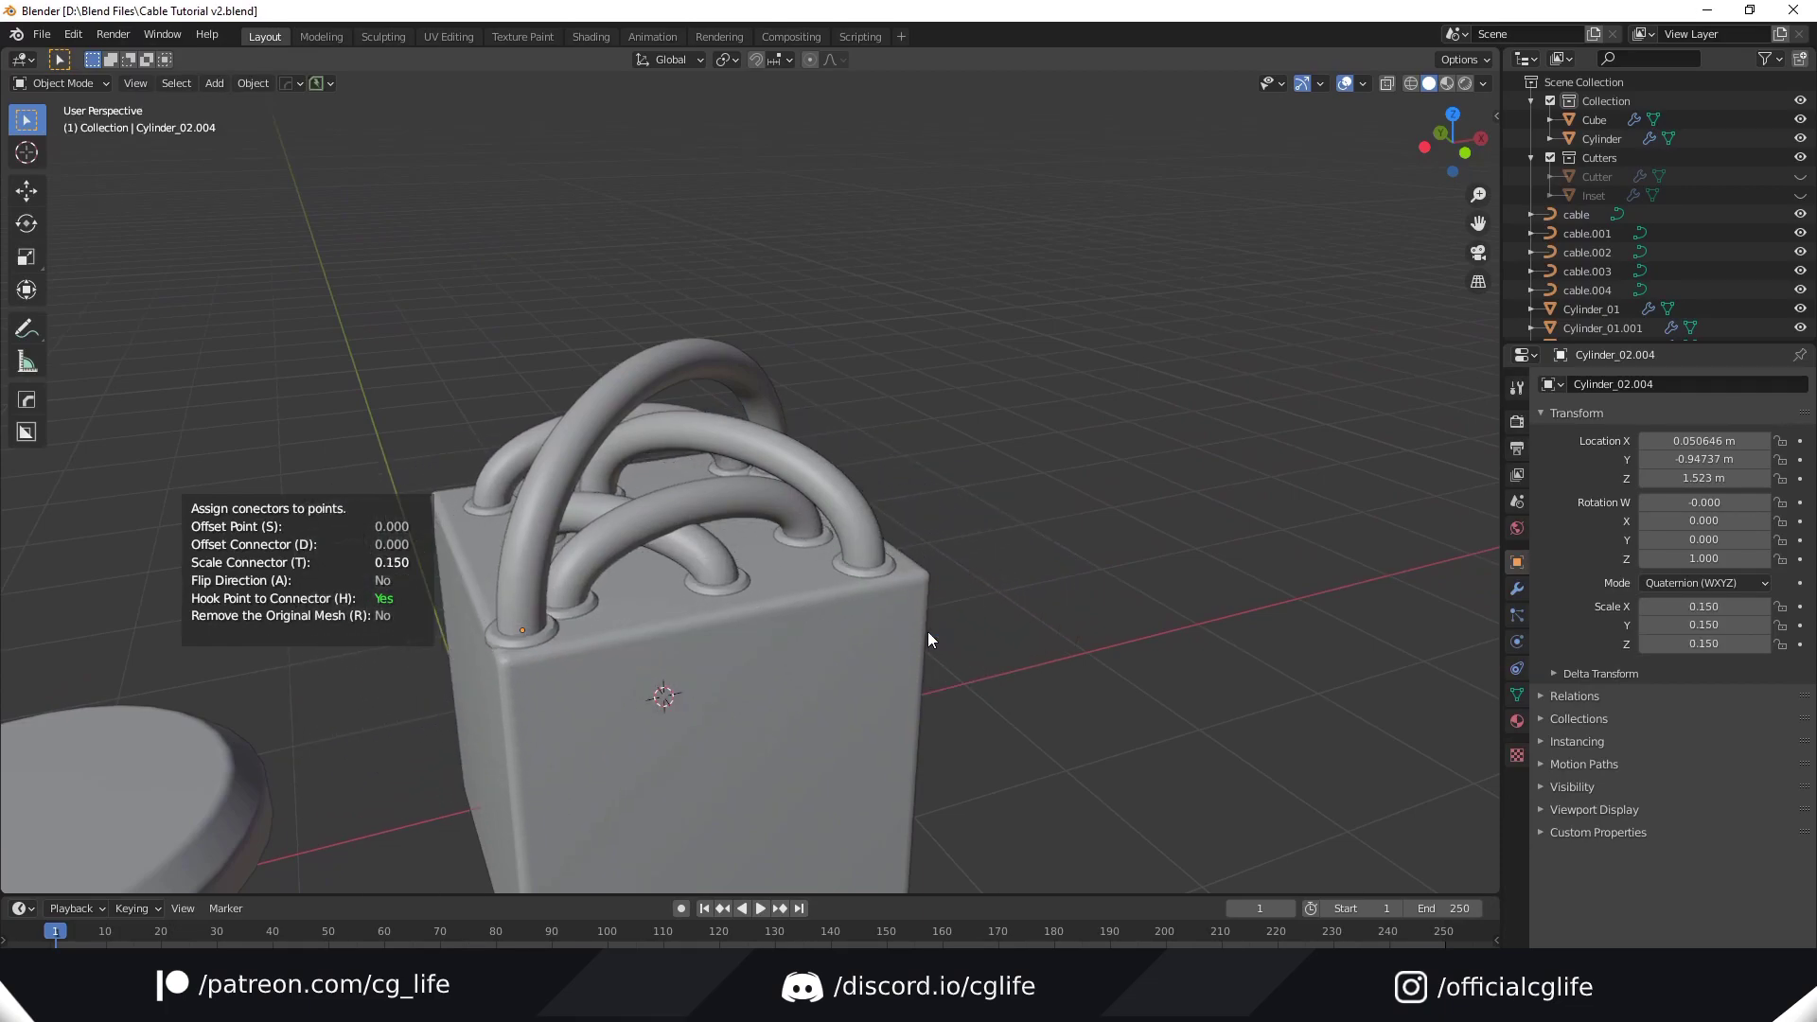
{"action": "key", "text": "t"}
{"action": "mouse_move", "coordinate": [927, 633]}
{"action": "middle_mouse_down"}
{"action": "mouse_move", "coordinate": [939, 591]}
{"action": "mouse_move", "coordinate": [751, 605]}
{"action": "mouse_move", "coordinate": [1042, 596]}
{"action": "mouse_move", "coordinate": [913, 634]}
{"action": "middle_mouse_up"}
{"action": "scroll", "coordinate": [939, 591], "scroll_direction": "up", "scroll_amount": 3}
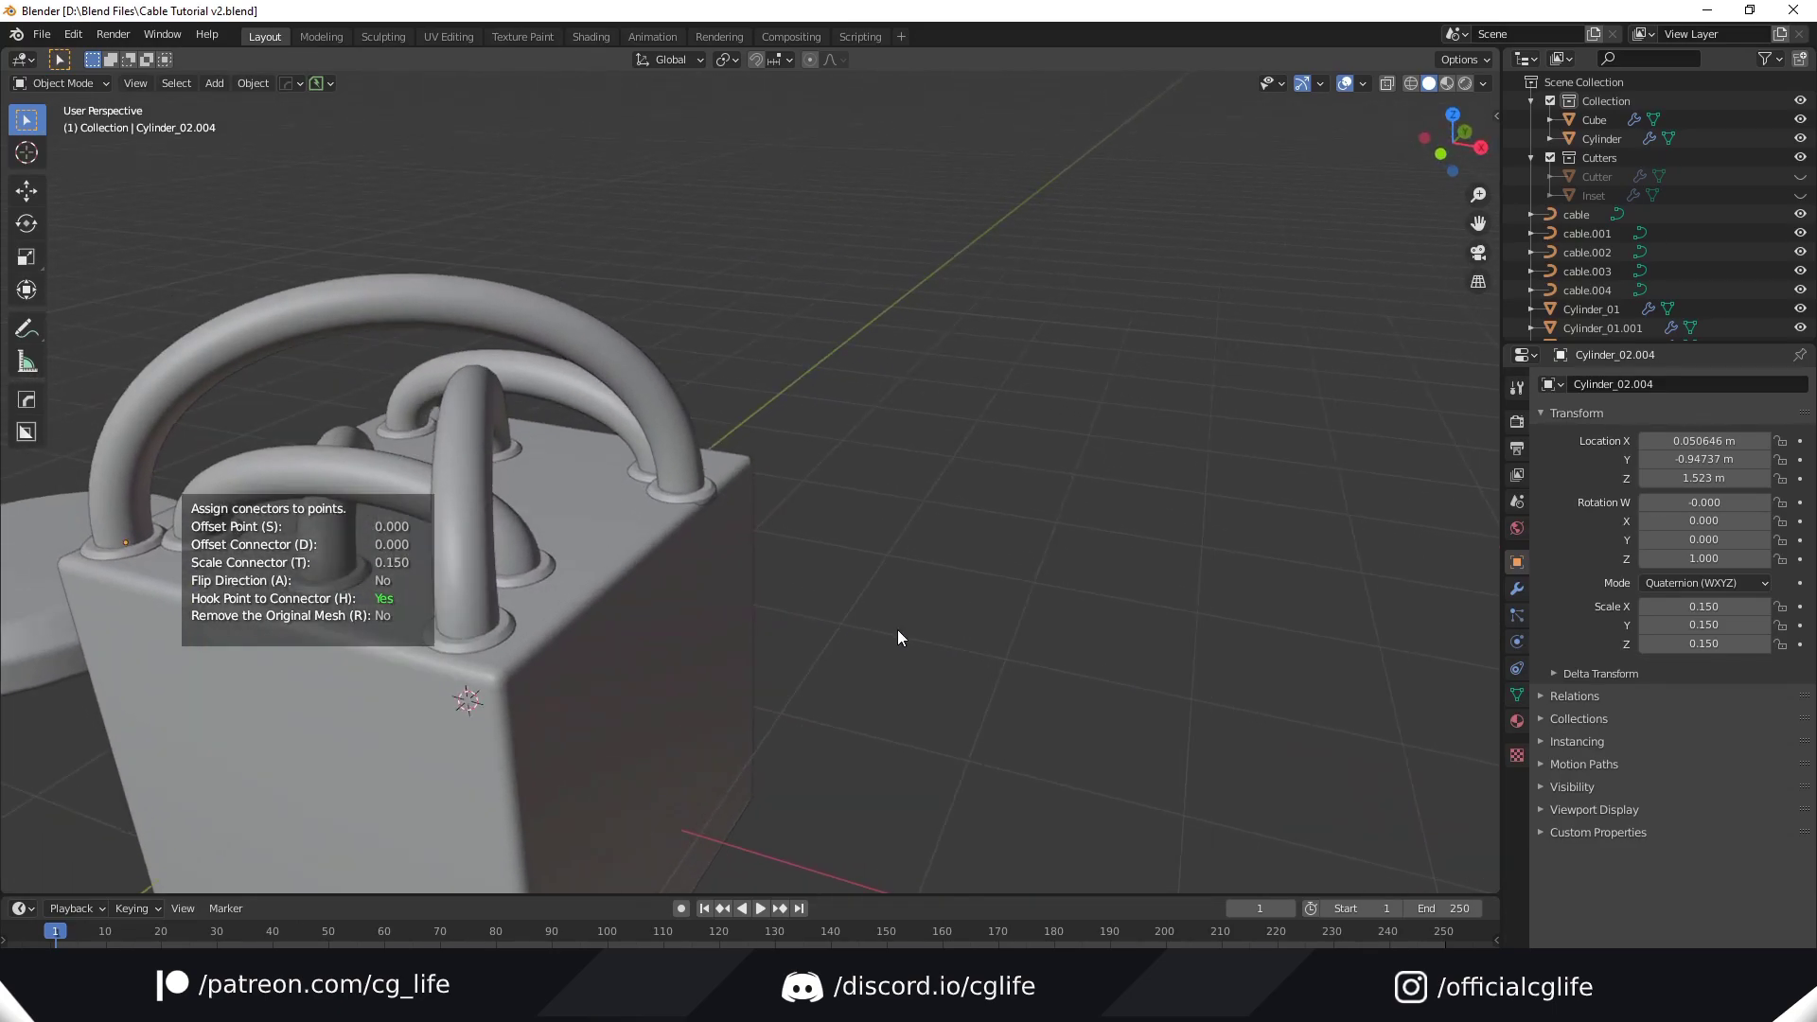
{"action": "key", "text": "d"}
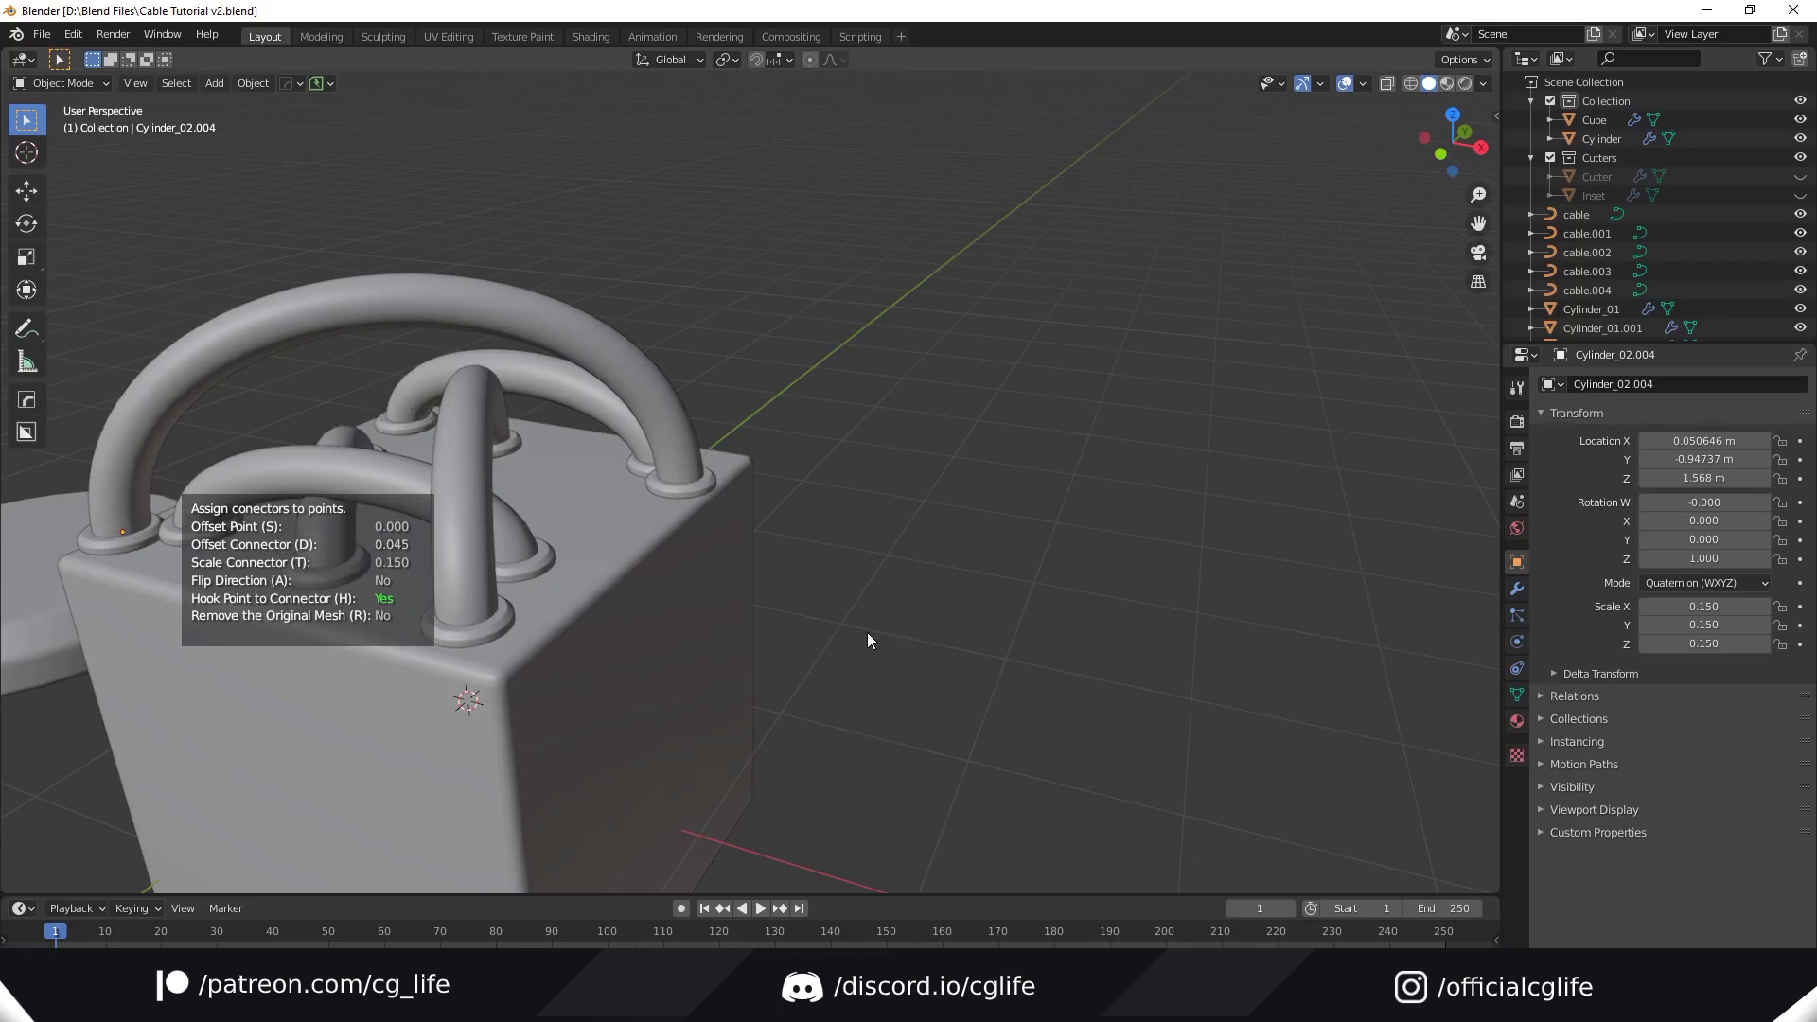
{"action": "middle_click_drag", "start_coordinate": [852, 641], "coordinate": [914, 634]}
{"action": "key", "text": "a"}
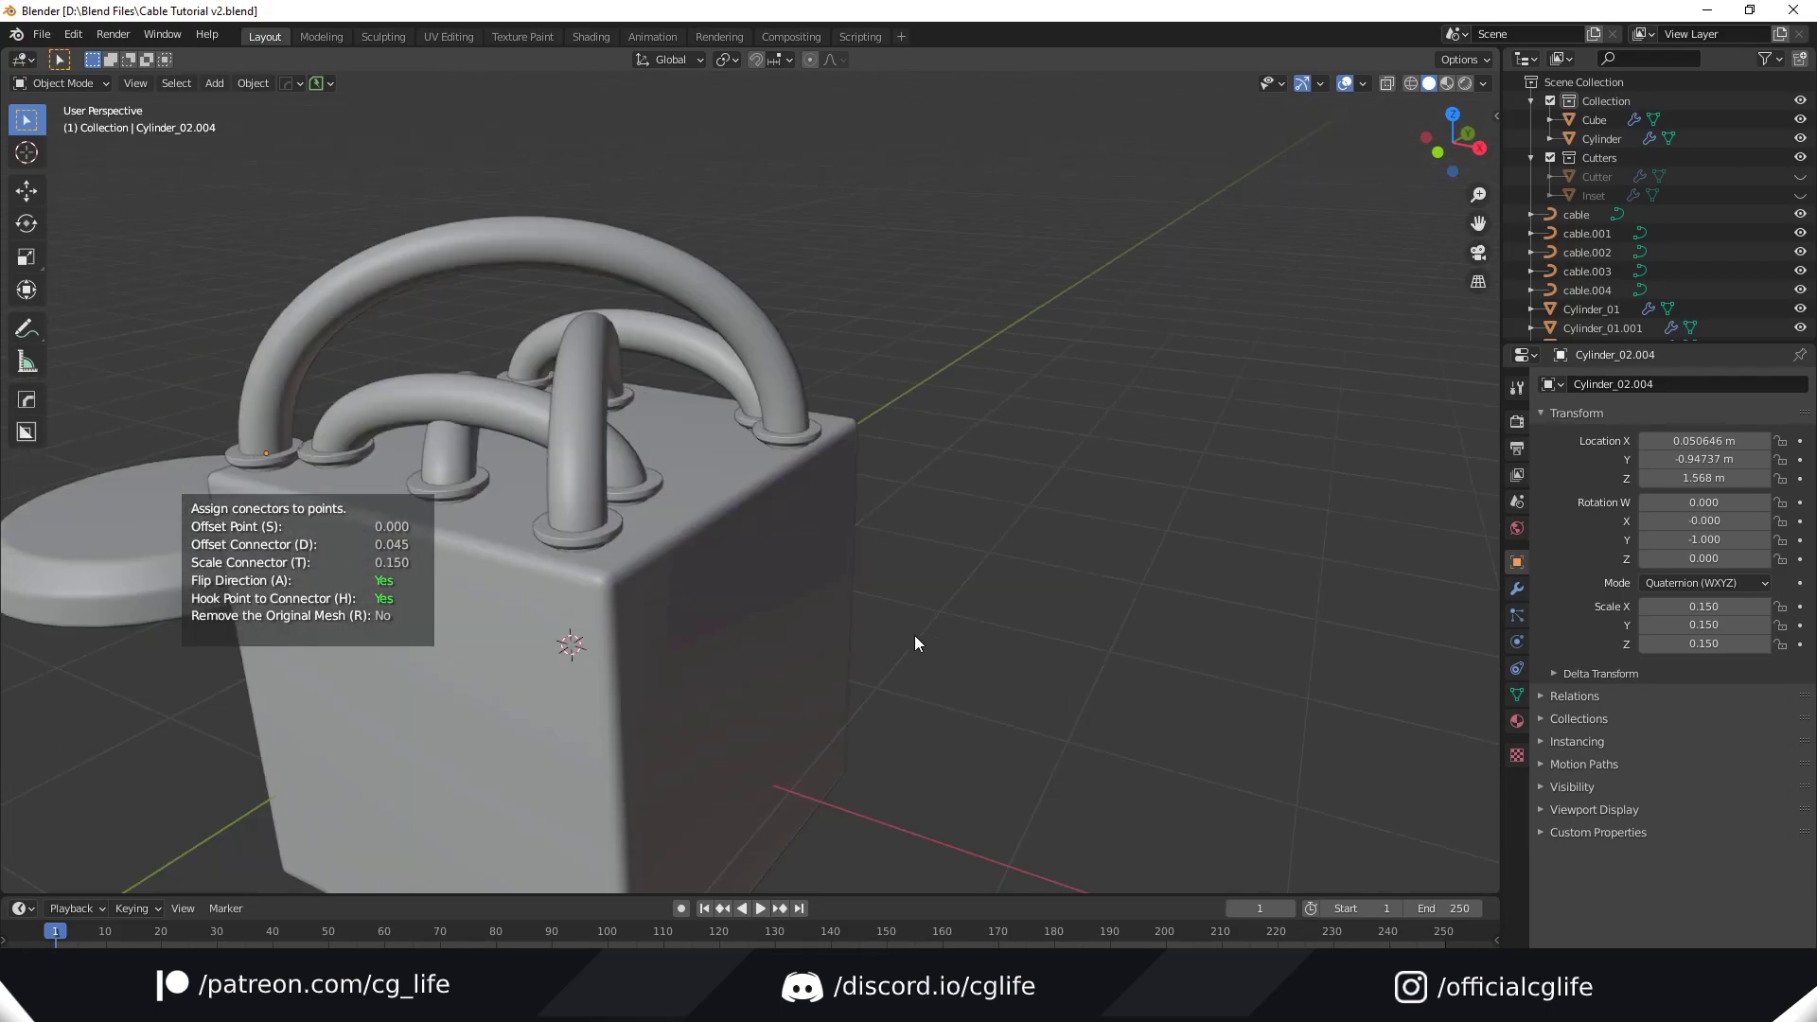
{"action": "key", "text": "a"}
{"action": "middle_click_drag", "start_coordinate": [914, 636], "coordinate": [325, 609]}
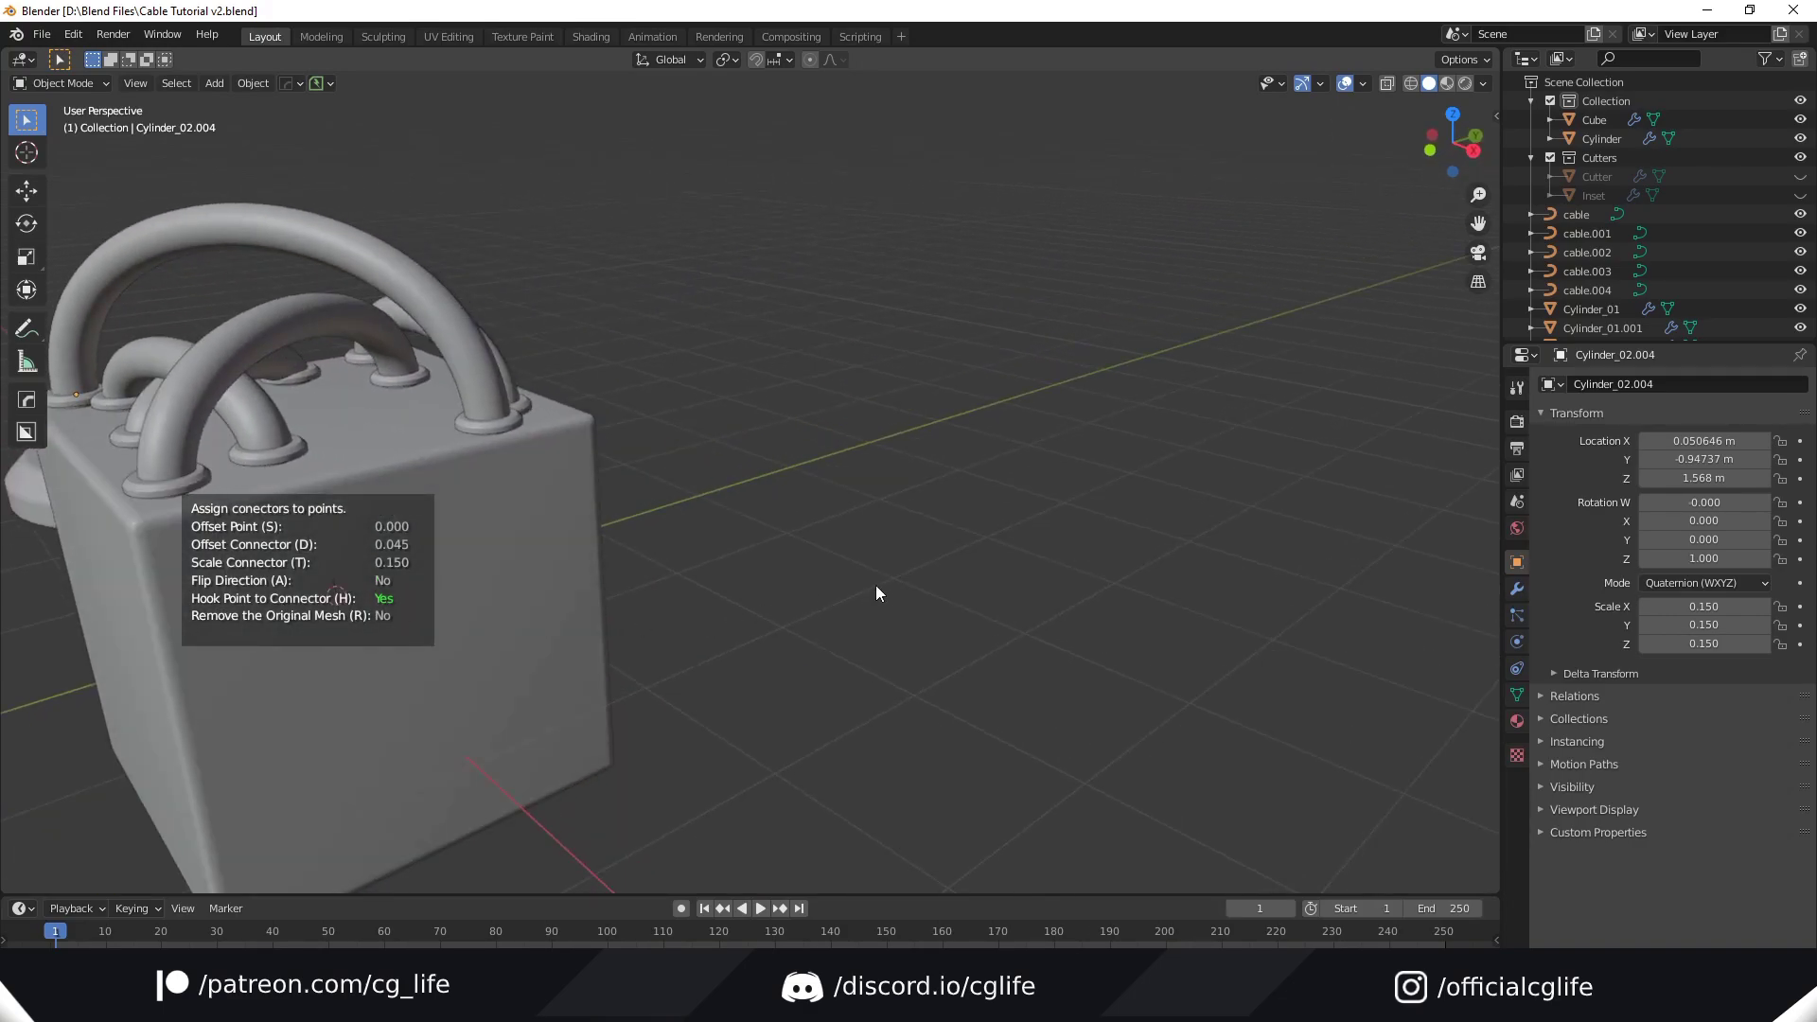
{"action": "middle_click_drag", "start_coordinate": [882, 594], "coordinate": [1016, 641]}
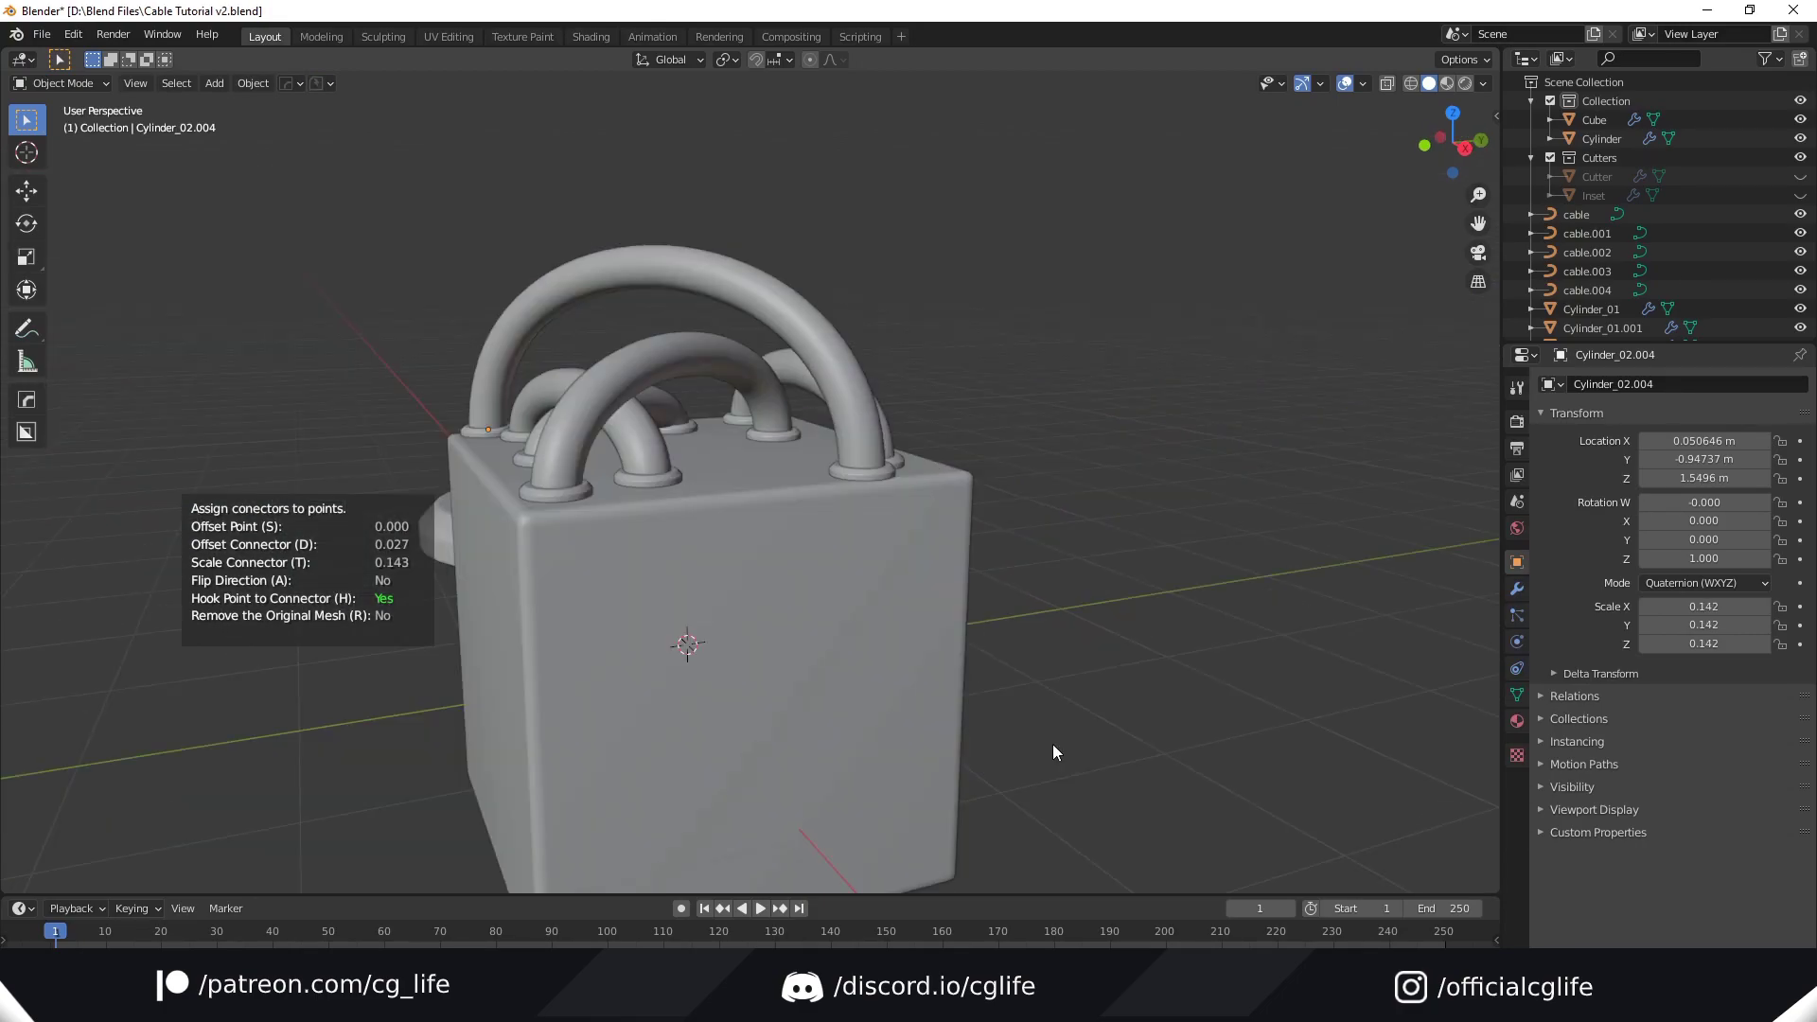
Step: Select all of cable.004's control points in Edit Mode
{"action": "left_click", "coordinate": [1121, 434]}
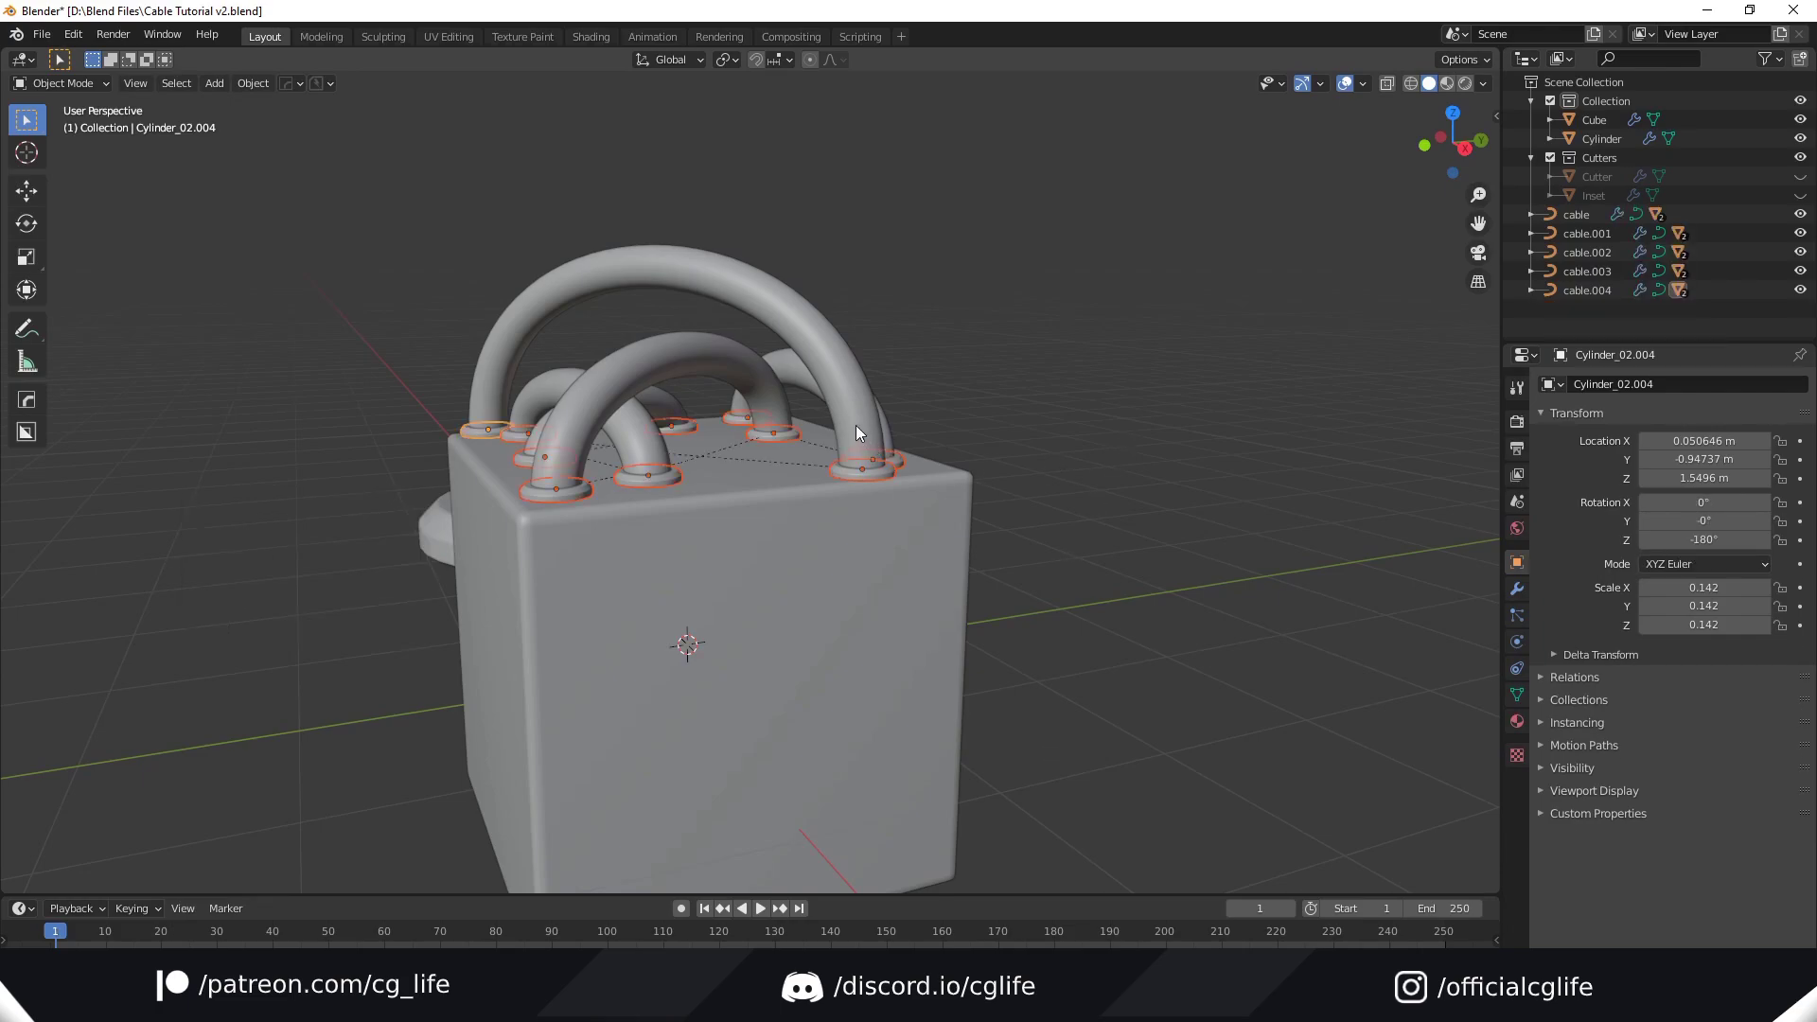
{"action": "left_click", "coordinate": [835, 386]}
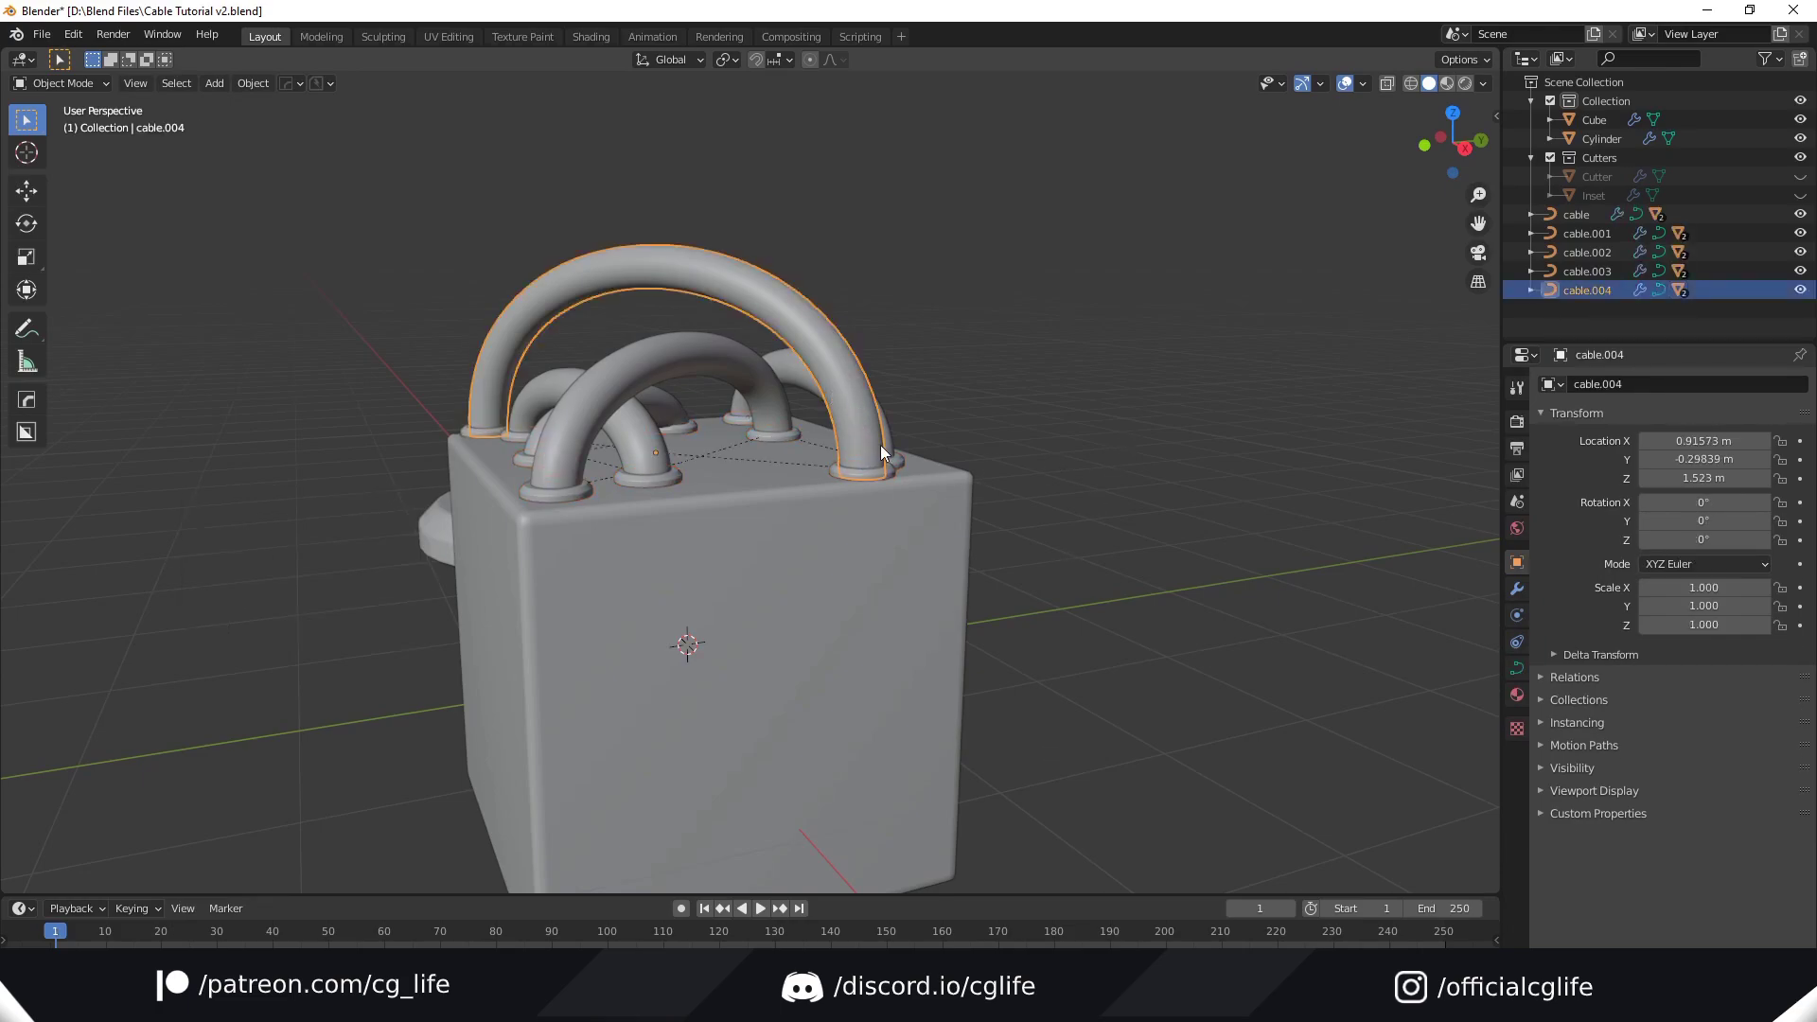
{"action": "key", "text": "Tab"}
{"action": "middle_click_drag", "start_coordinate": [874, 454], "coordinate": [899, 498], "text": "shift"}
{"action": "scroll", "coordinate": [880, 516], "scroll_direction": "up", "scroll_amount": 3}
{"action": "key", "text": "a"}
{"action": "scroll", "coordinate": [894, 565], "scroll_direction": "down", "scroll_amount": 3}
{"action": "scroll", "coordinate": [899, 497], "scroll_direction": "up", "scroll_amount": 2}
Step: Add Cablerator aligned hooks to cable.004's points and return to Object Mode
{"action": "key", "text": "shift+alt+c"}
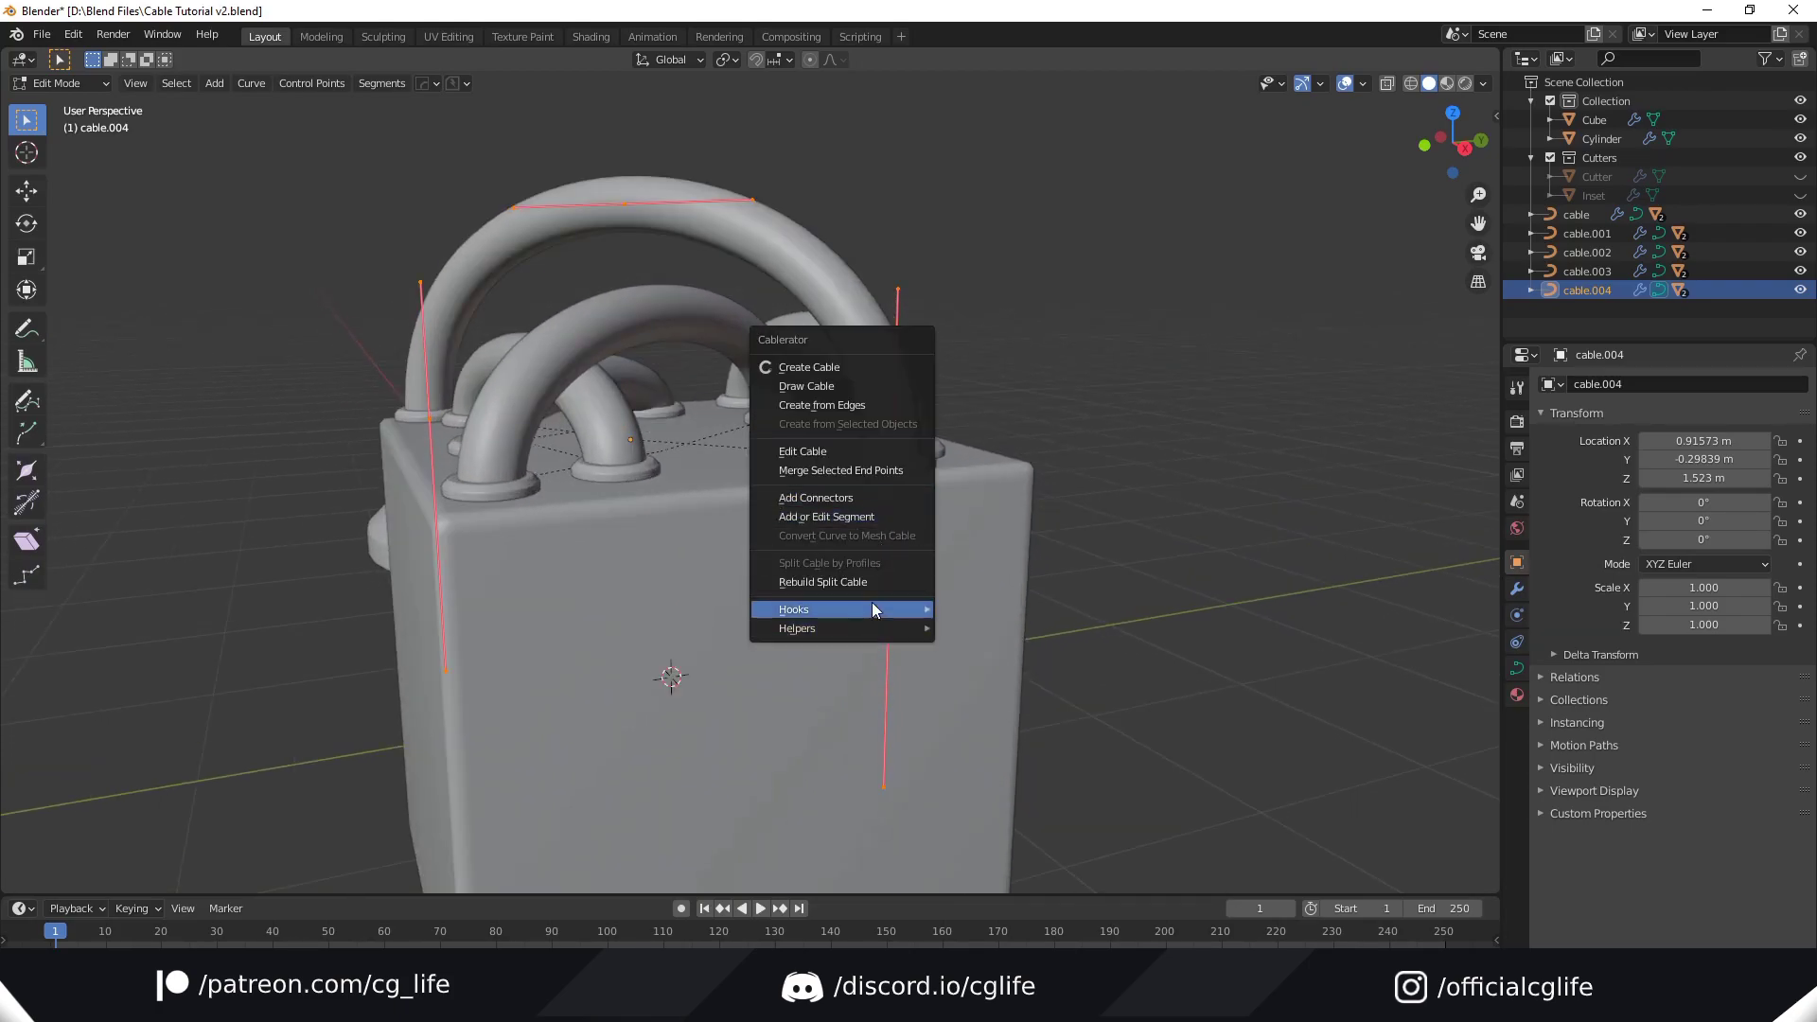
{"action": "mouse_move", "coordinate": [896, 614]}
{"action": "left_click", "coordinate": [998, 611]}
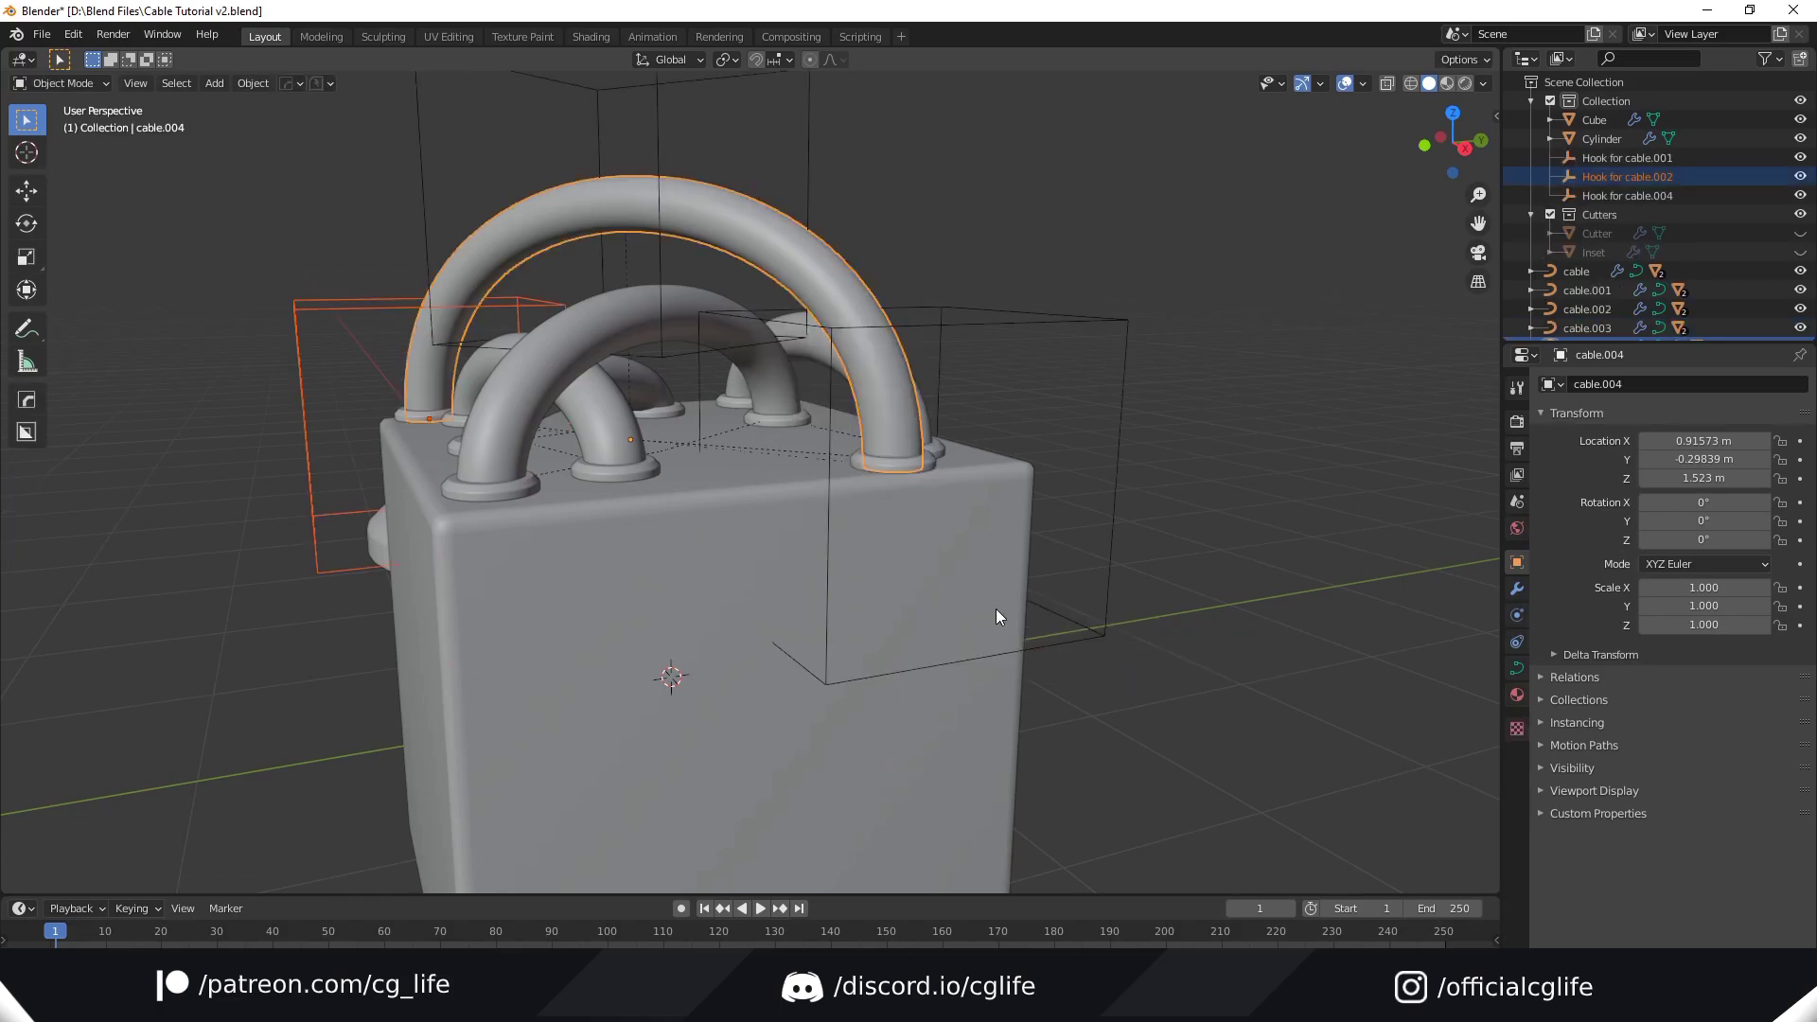
{"action": "scroll", "coordinate": [995, 610], "scroll_direction": "up", "scroll_amount": 3}
{"action": "key", "text": "ctrl+Tab"}
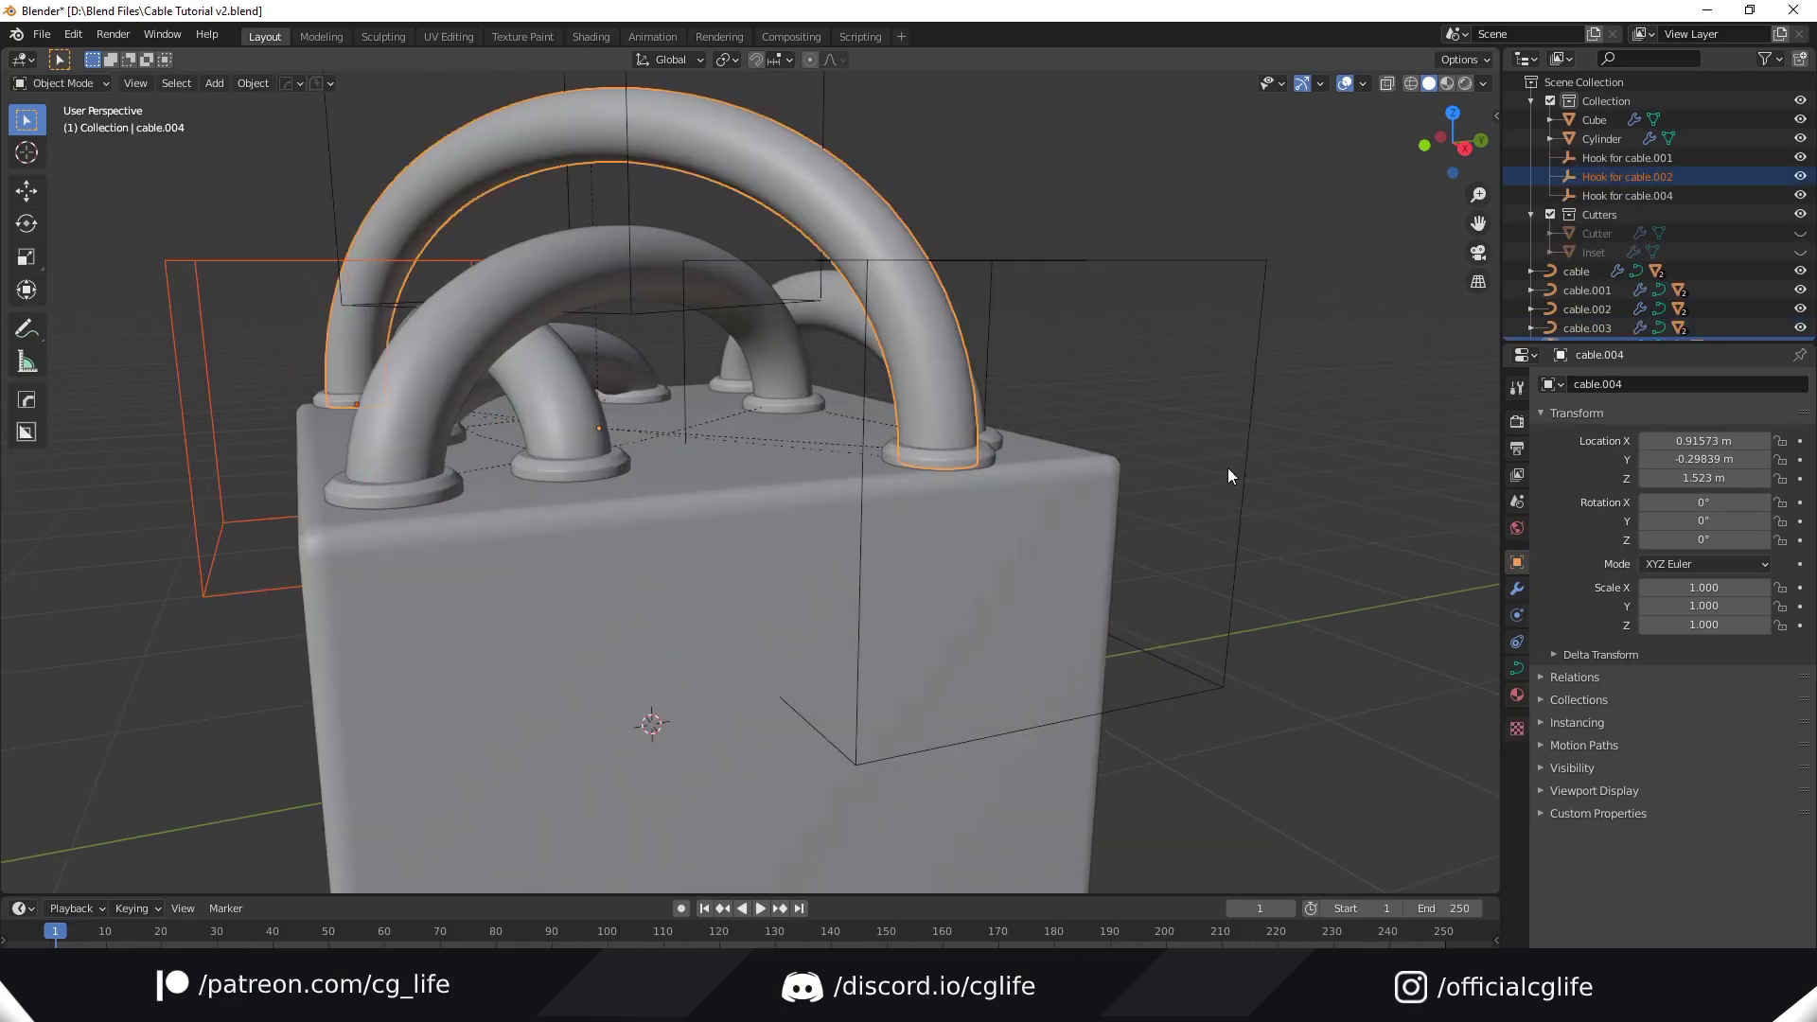
{"action": "left_click", "coordinate": [1236, 469]}
Step: Test the hook by moving cable.004's hook higher up
{"action": "scroll", "coordinate": [1135, 540], "scroll_direction": "down", "scroll_amount": 3}
{"action": "mouse_move", "coordinate": [1085, 547]}
{"action": "middle_mouse_down"}
{"action": "mouse_move", "coordinate": [1134, 565]}
{"action": "mouse_move", "coordinate": [1054, 549]}
{"action": "middle_mouse_up"}
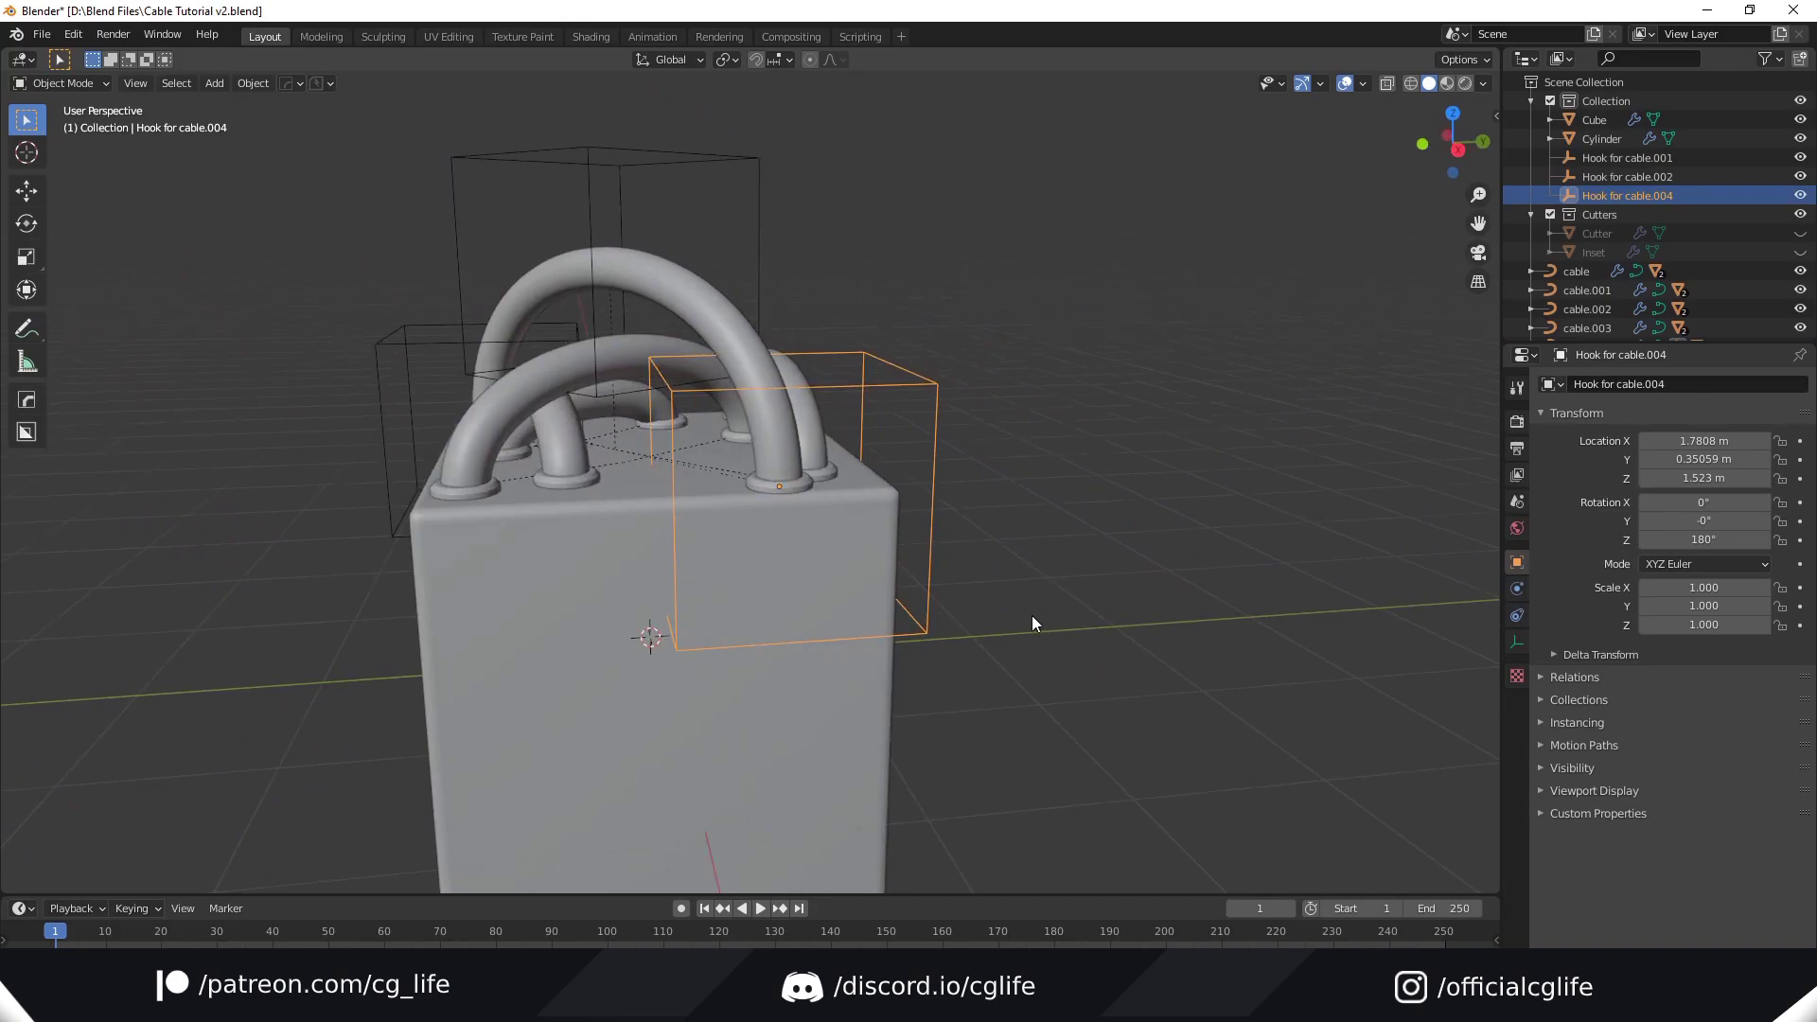
{"action": "key", "text": "g"}
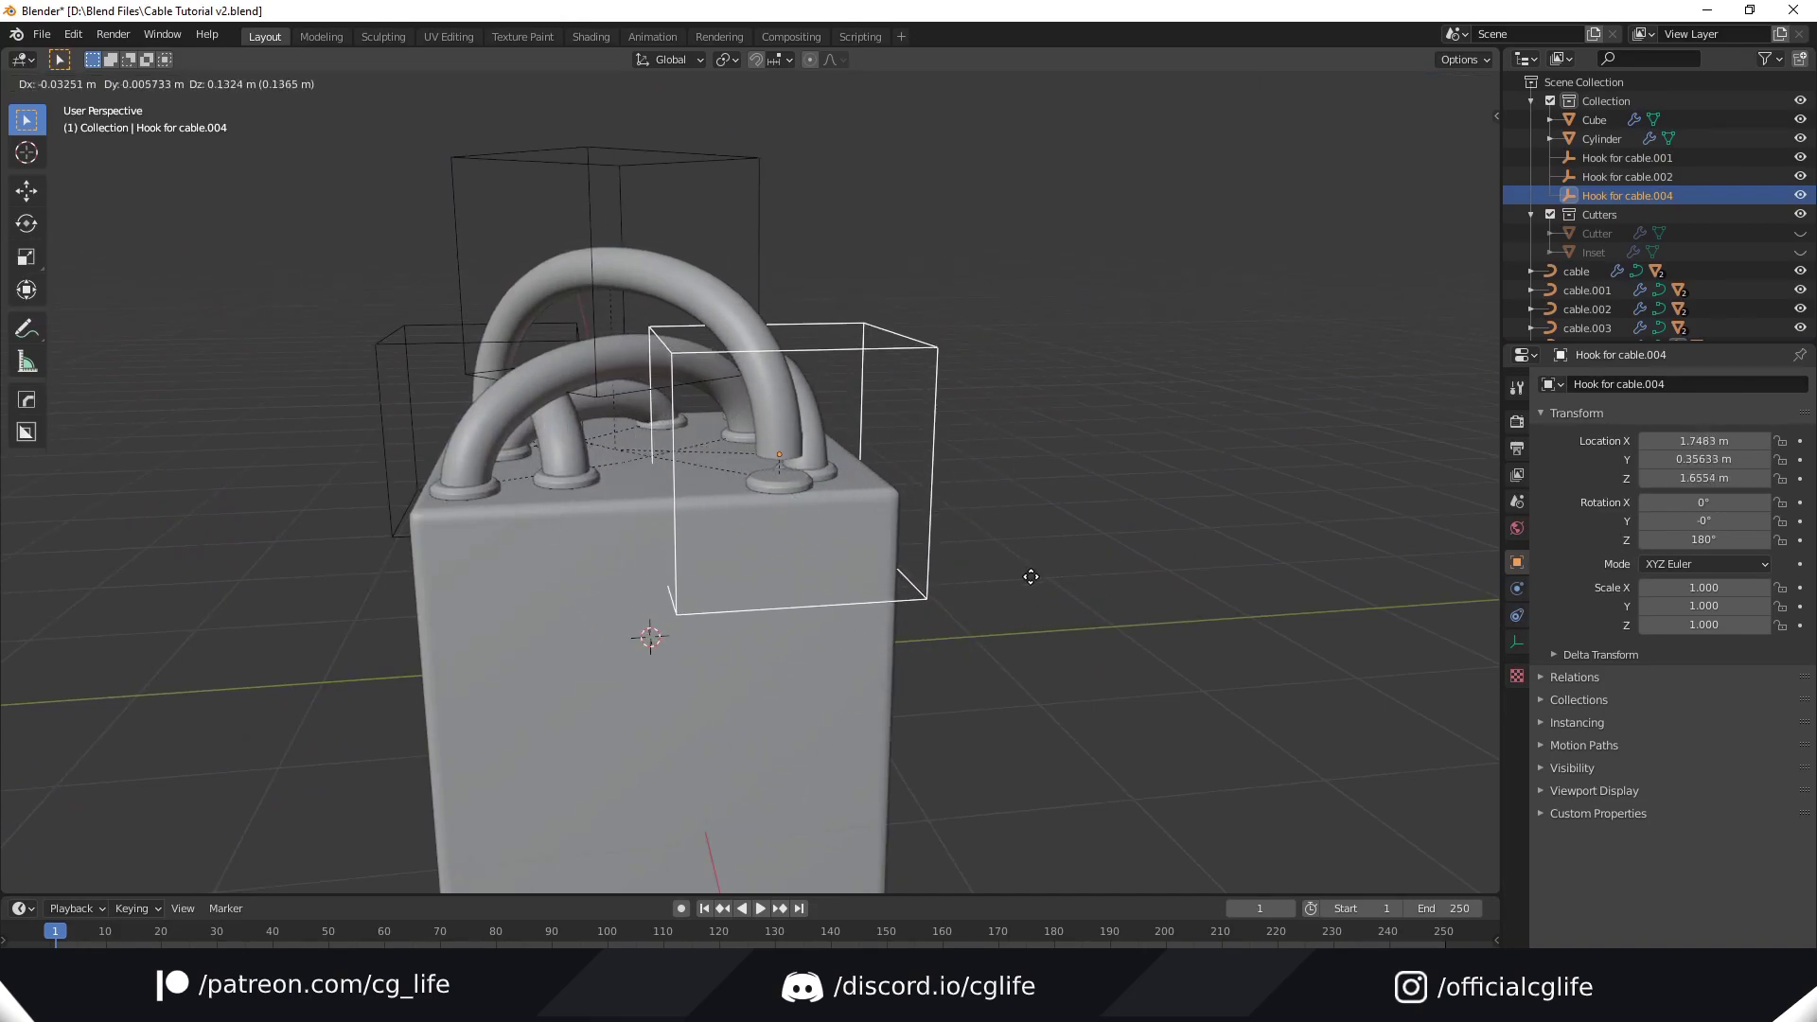
{"action": "left_click", "coordinate": [1018, 605]}
{"action": "middle_click_drag", "start_coordinate": [1016, 605], "coordinate": [1007, 683]}
Step: Move cable.004's hook again, then undo to restore its original position
{"action": "key", "text": "g"}
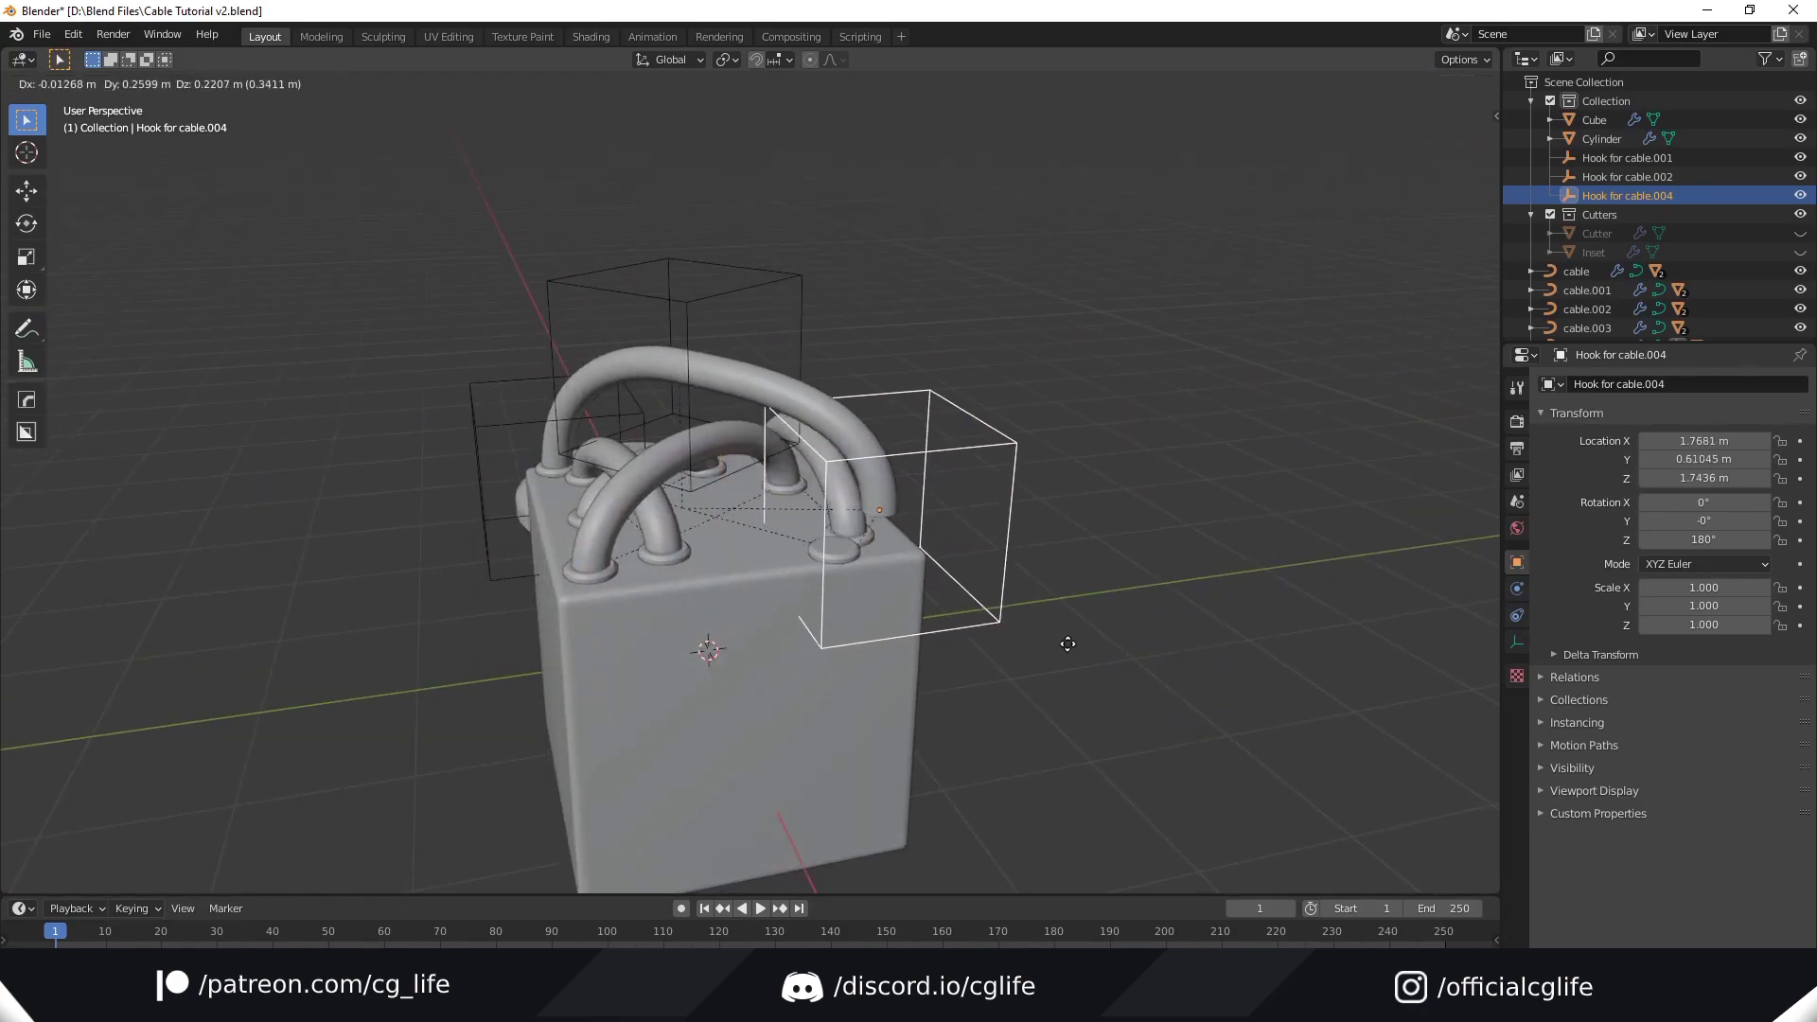
{"action": "left_click", "coordinate": [1023, 683]}
{"action": "key", "text": "ctrl+z"}
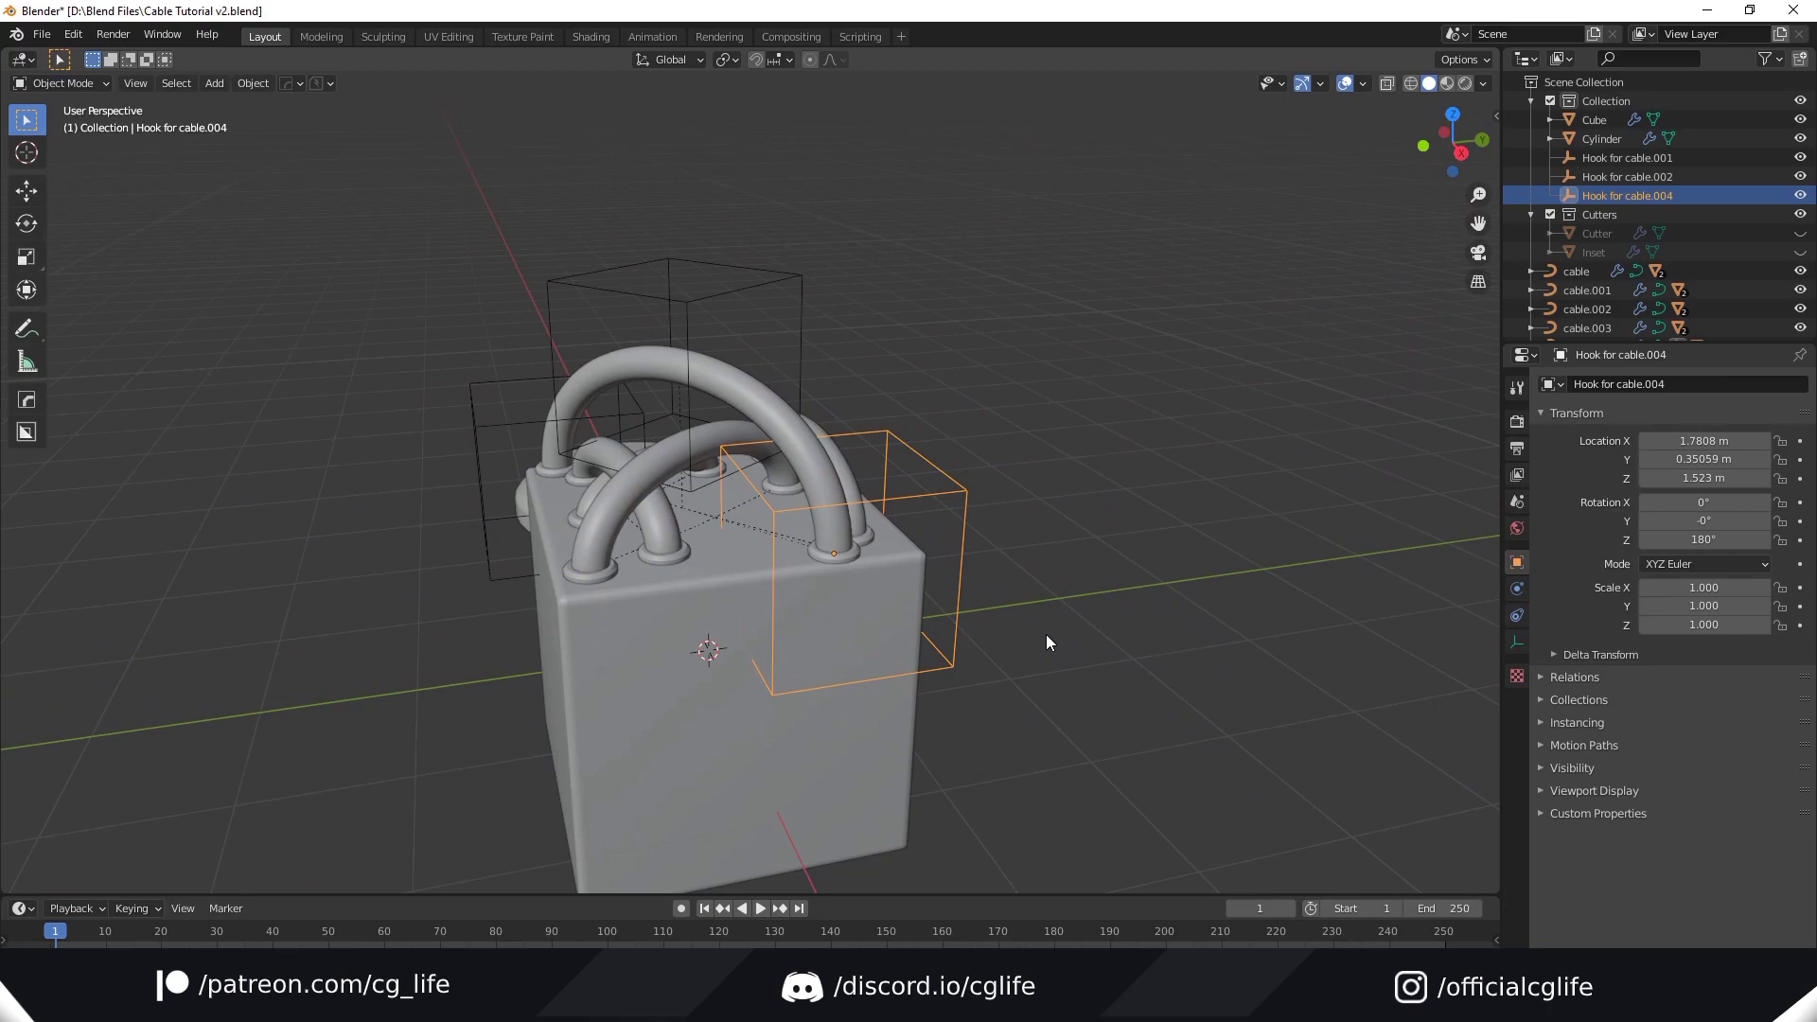
Step: Save the file and bring up the Cablerator Hooks submenu
{"action": "key", "text": "ctrl+s"}
{"action": "key", "text": "shift+alt+c"}
{"action": "mouse_move", "coordinate": [1047, 634]}
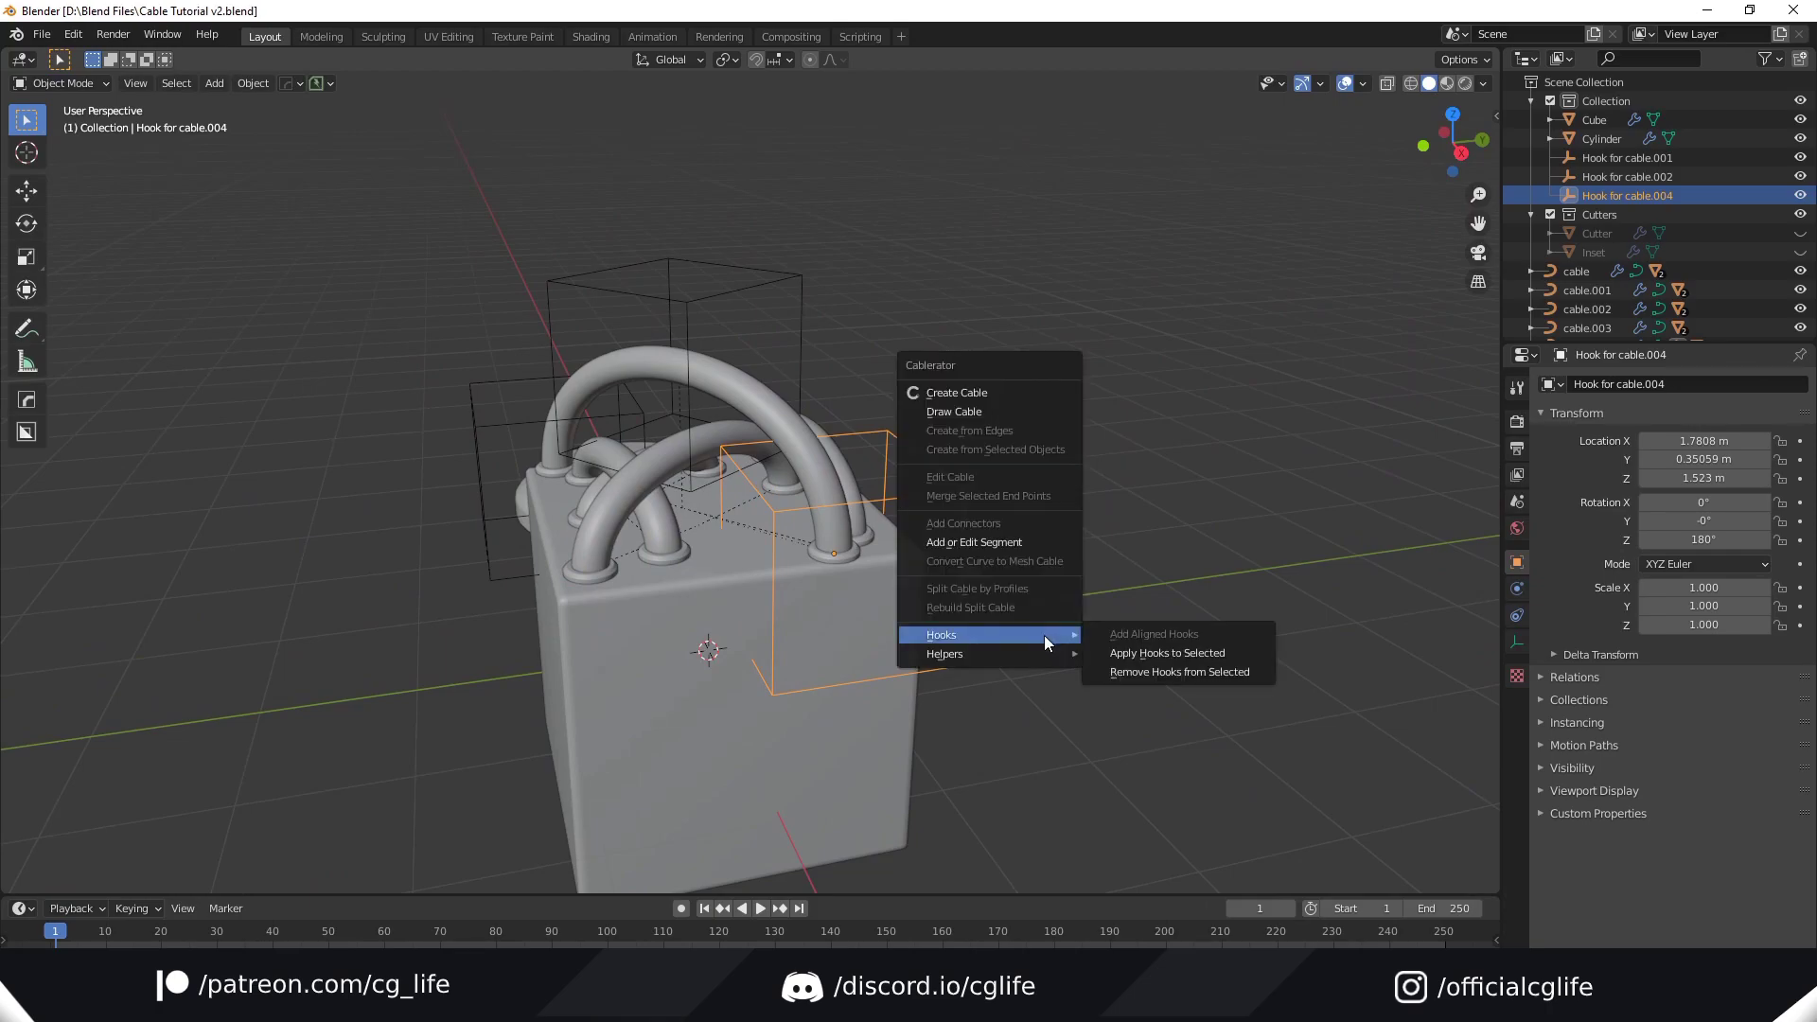